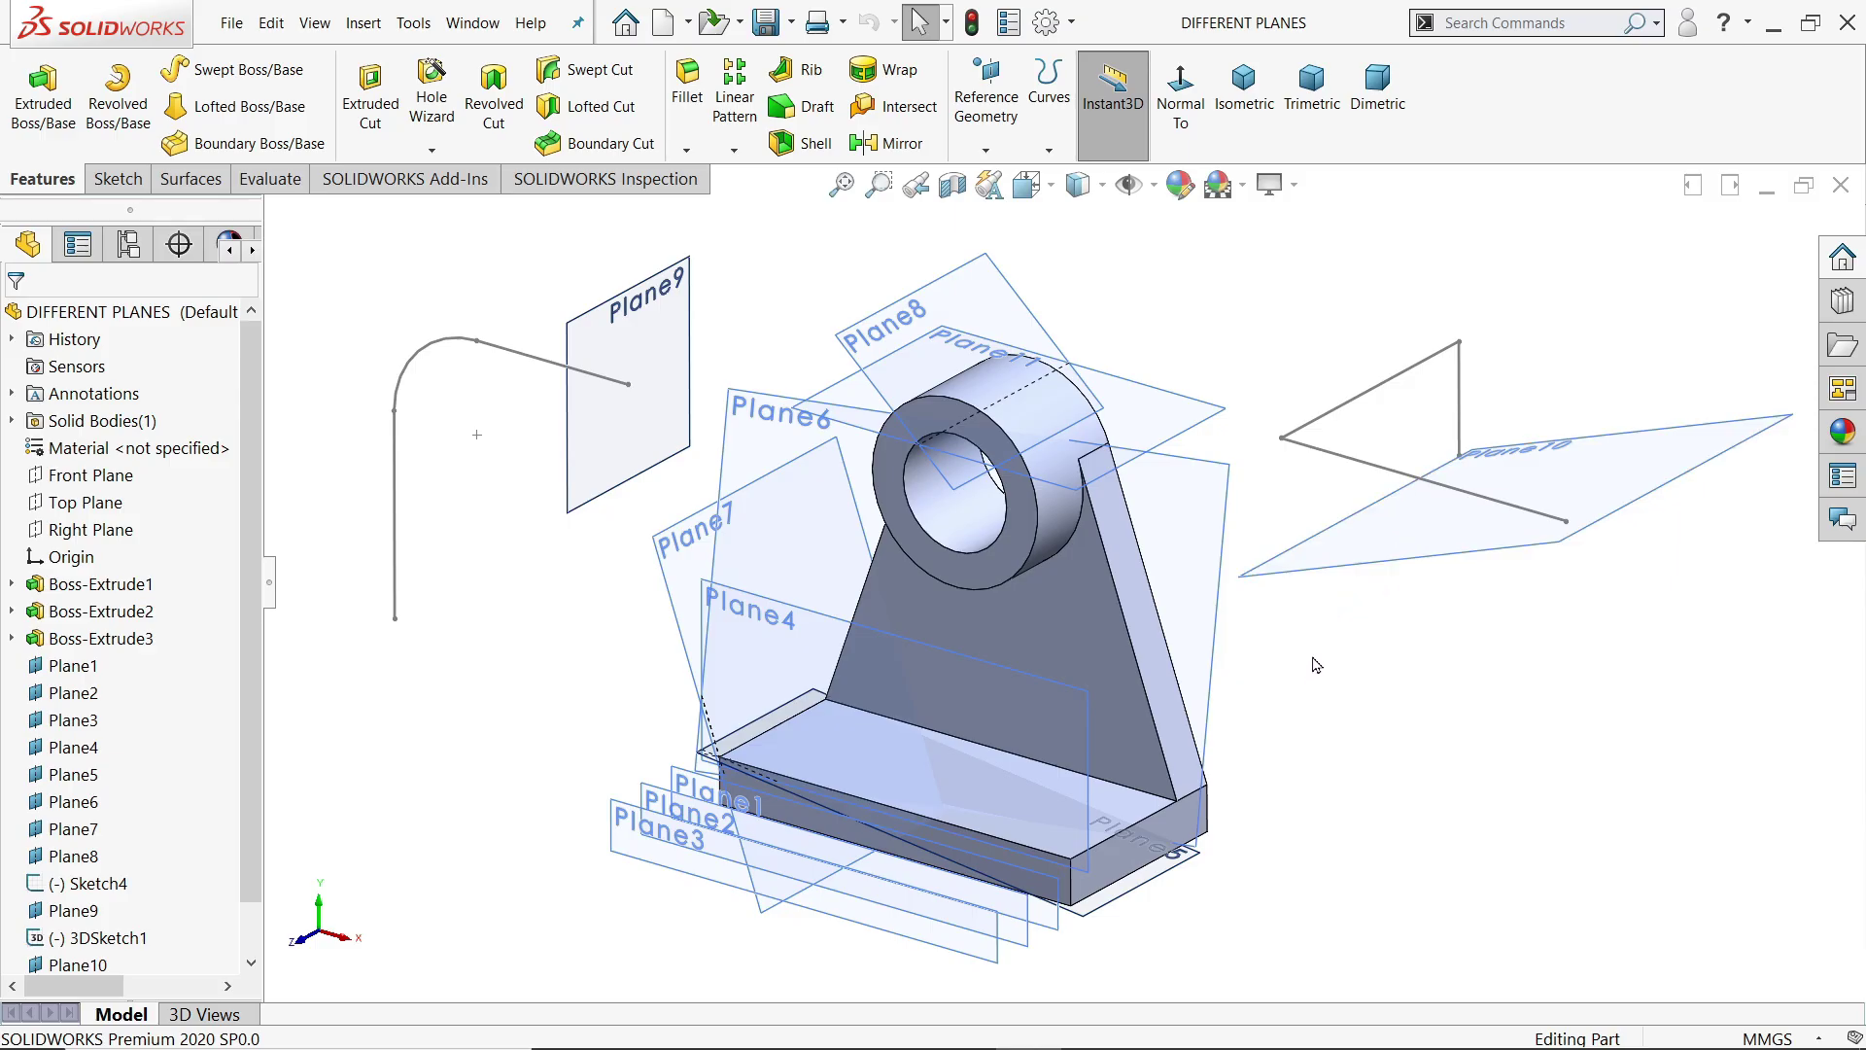
# - Orbit the finished multi-plane demo model to show its reference planes
pyautogui.moveTo(1316, 664)
pyautogui.mouseDown(button='middle')
pyautogui.moveTo(1333, 632)
pyautogui.moveTo(1345, 645)
pyautogui.moveTo(1317, 618)
pyautogui.moveTo(1324, 658)
pyautogui.moveTo(1298, 648)
pyautogui.mouseUp(button='middle')
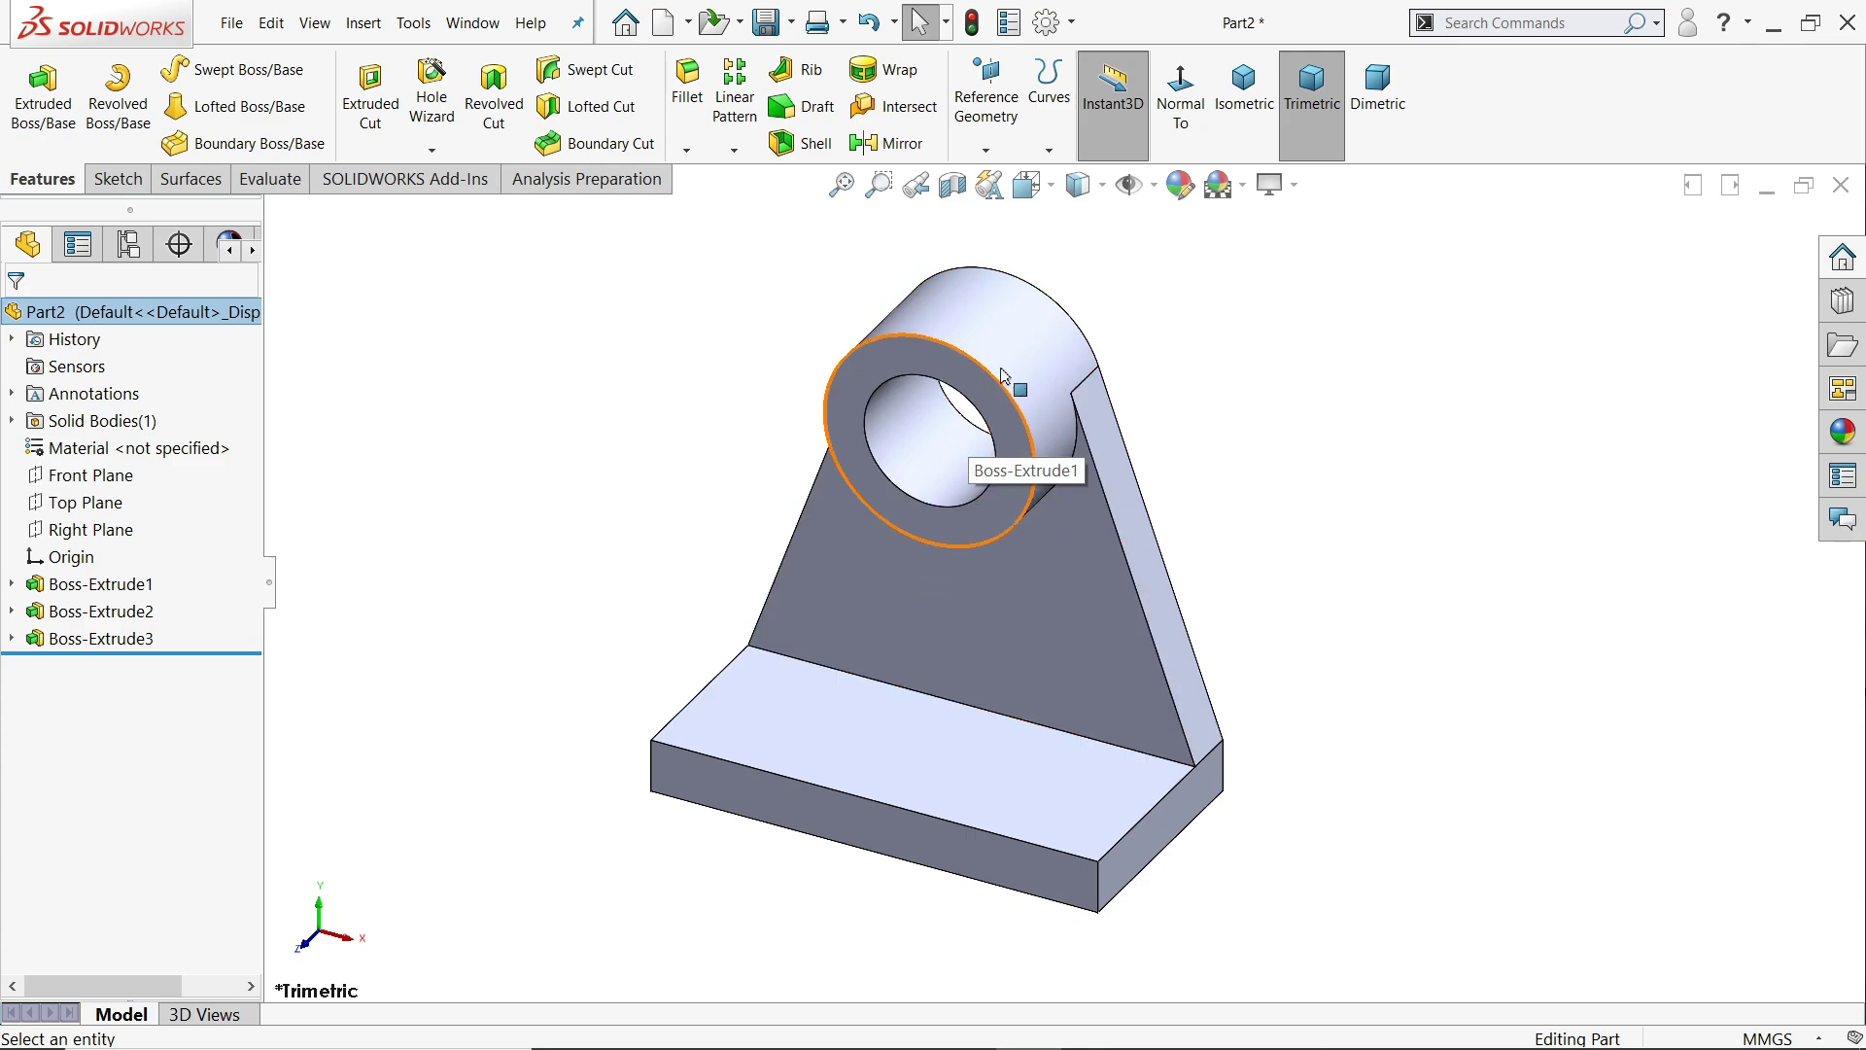
# - Start a new reference plane from the Reference Geometry dropdown on the Features tab
pyautogui.click(982, 151)
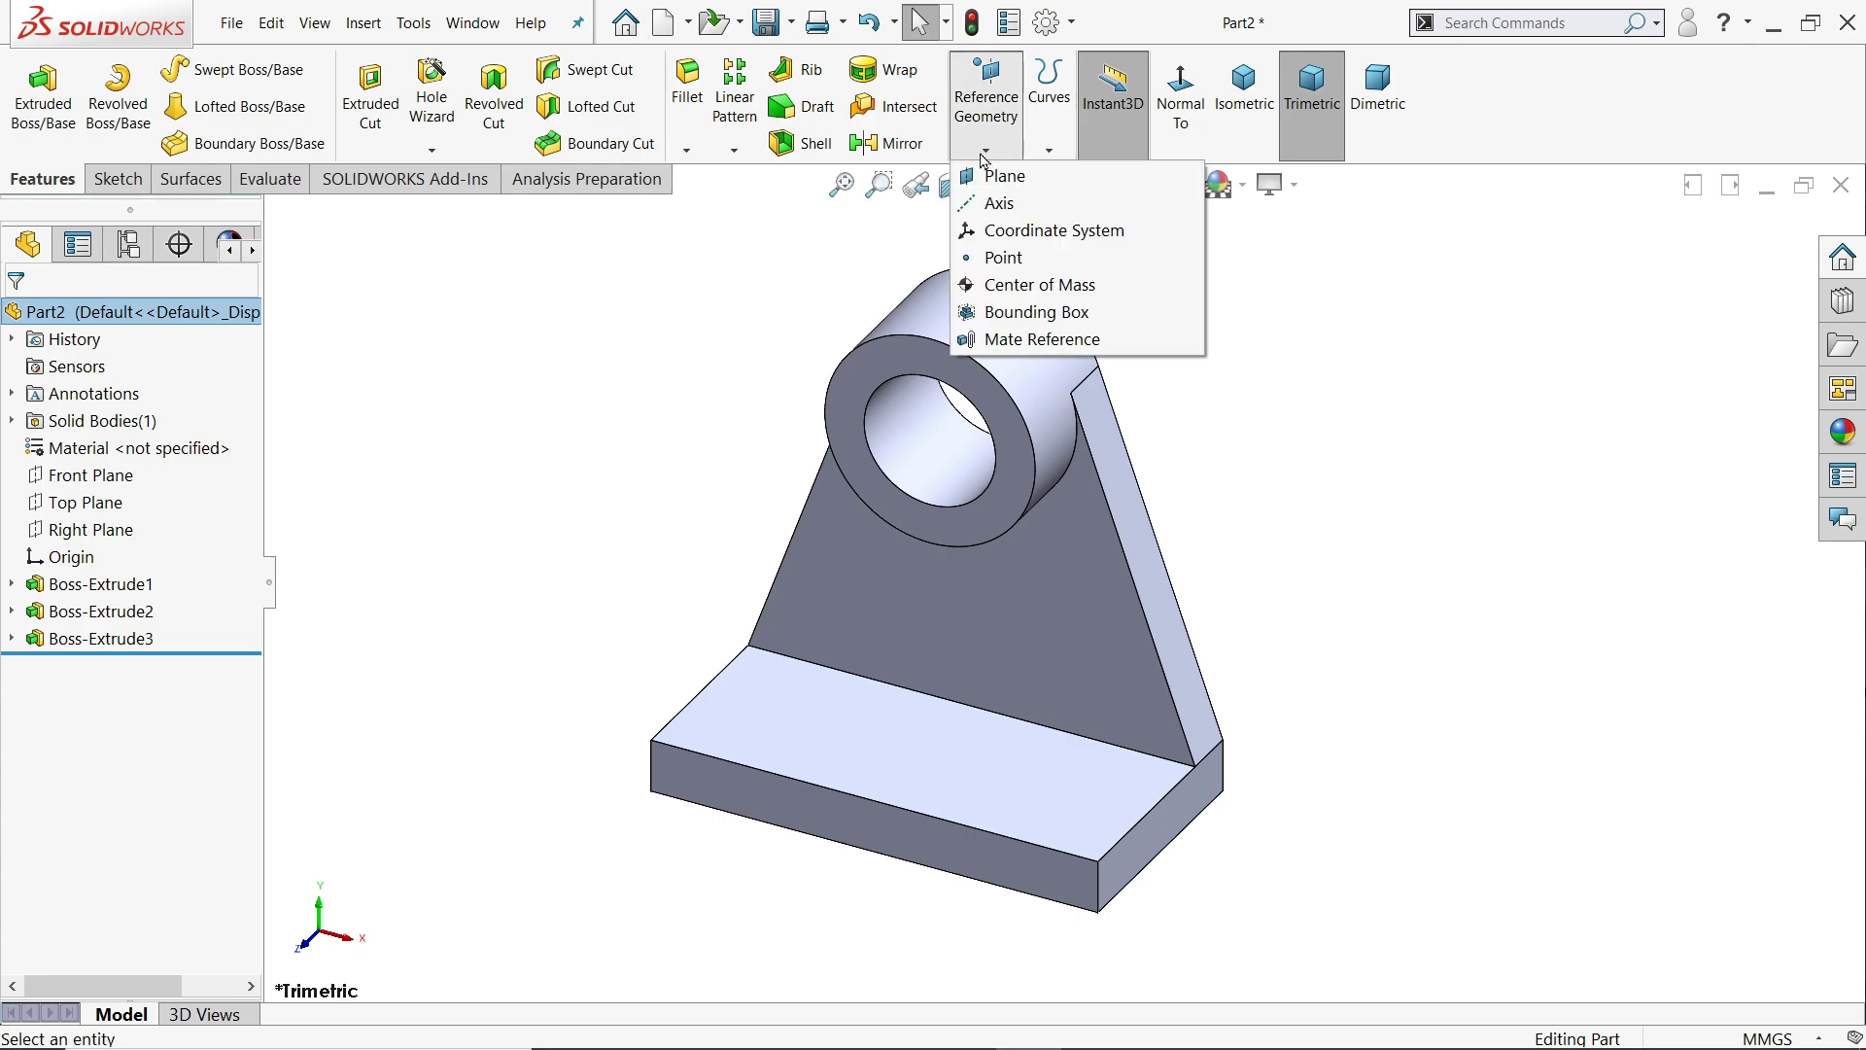
pyautogui.click(995, 183)
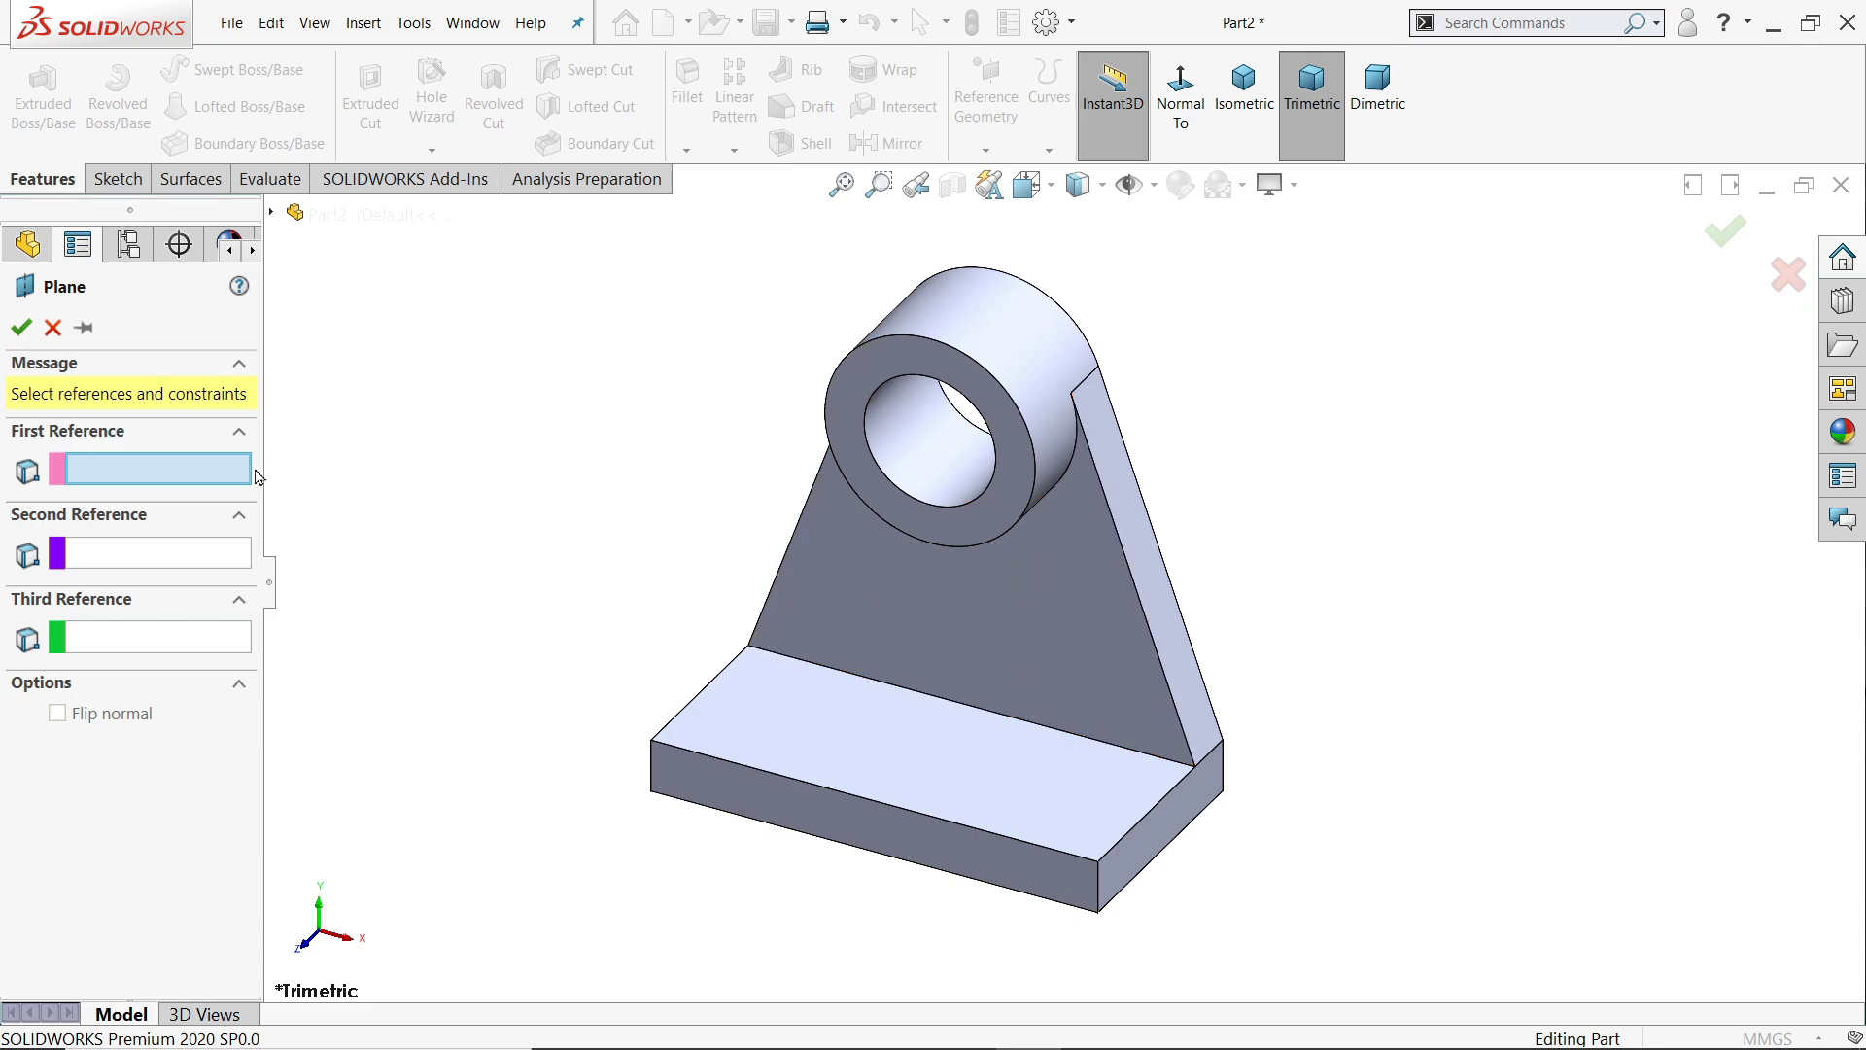
# - Reference the base's front face and set the offset to 20 mm, then 25 mm
pyautogui.click(762, 801)
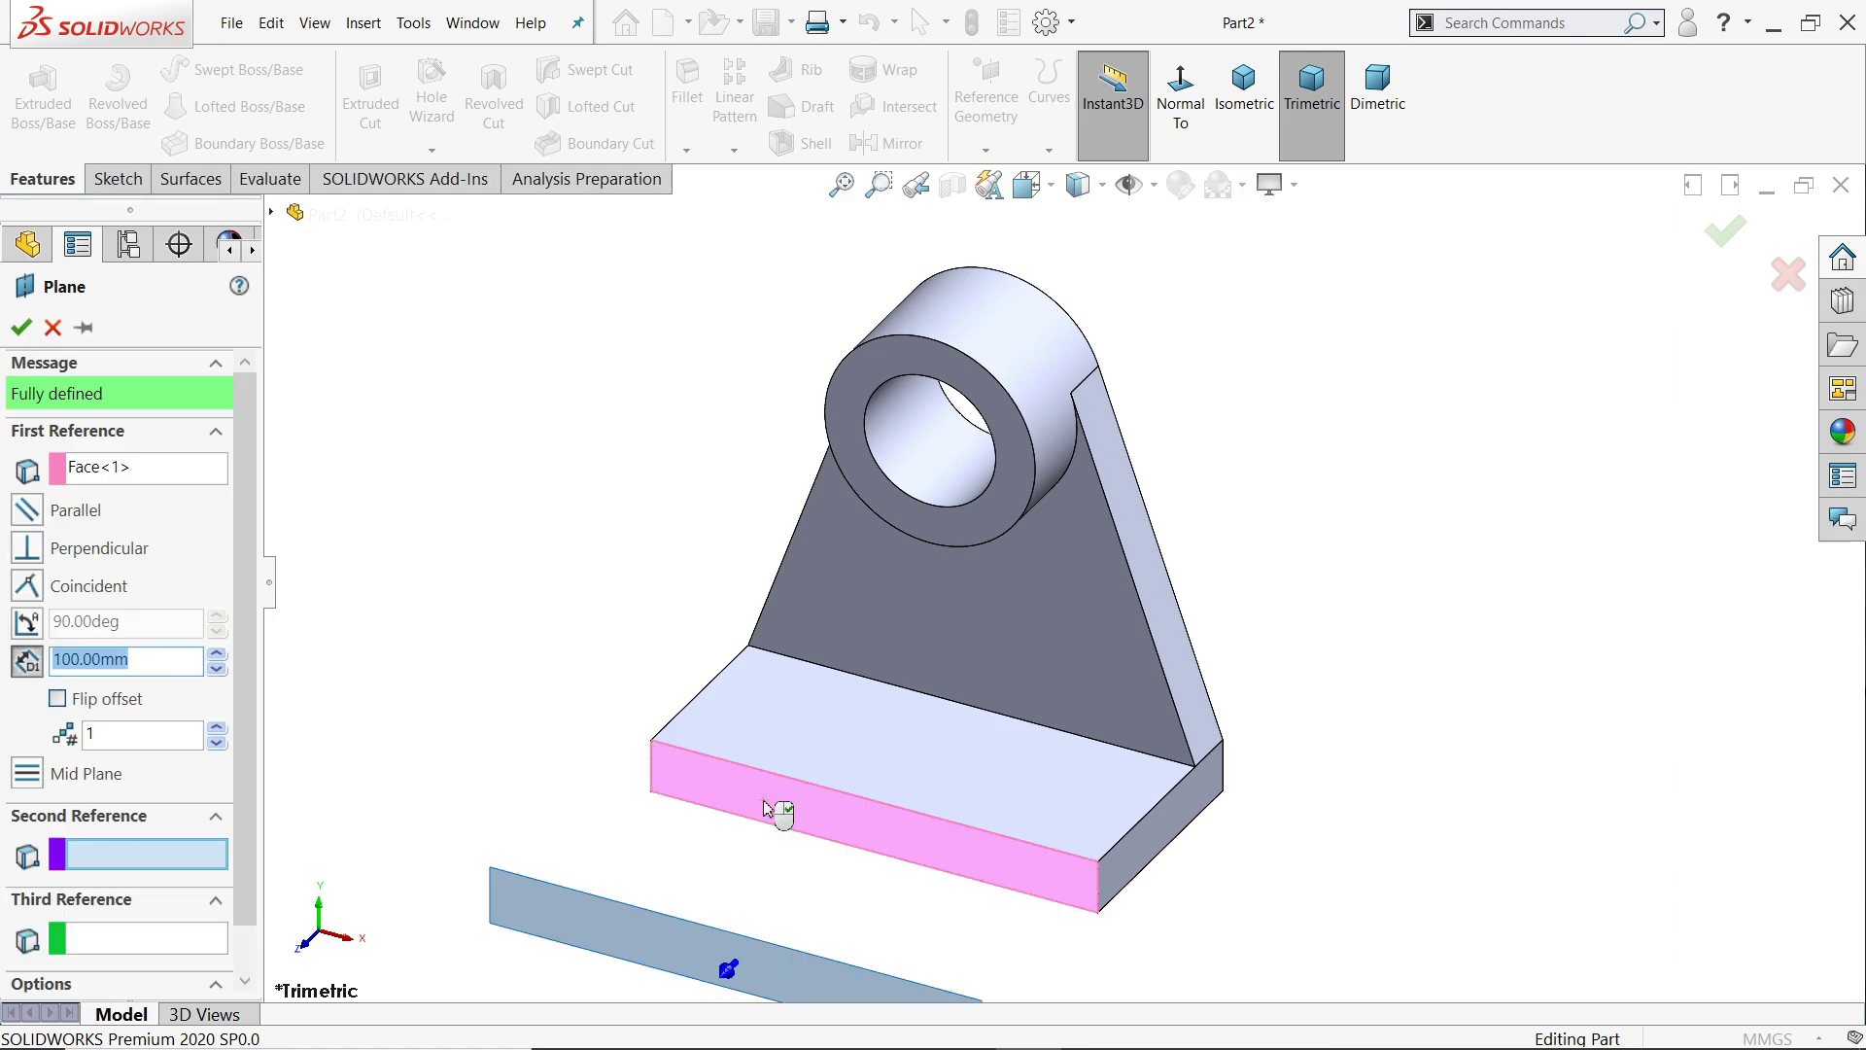
pyautogui.scroll(3, 739, 811)
pyautogui.scroll(-4, 944, 725)
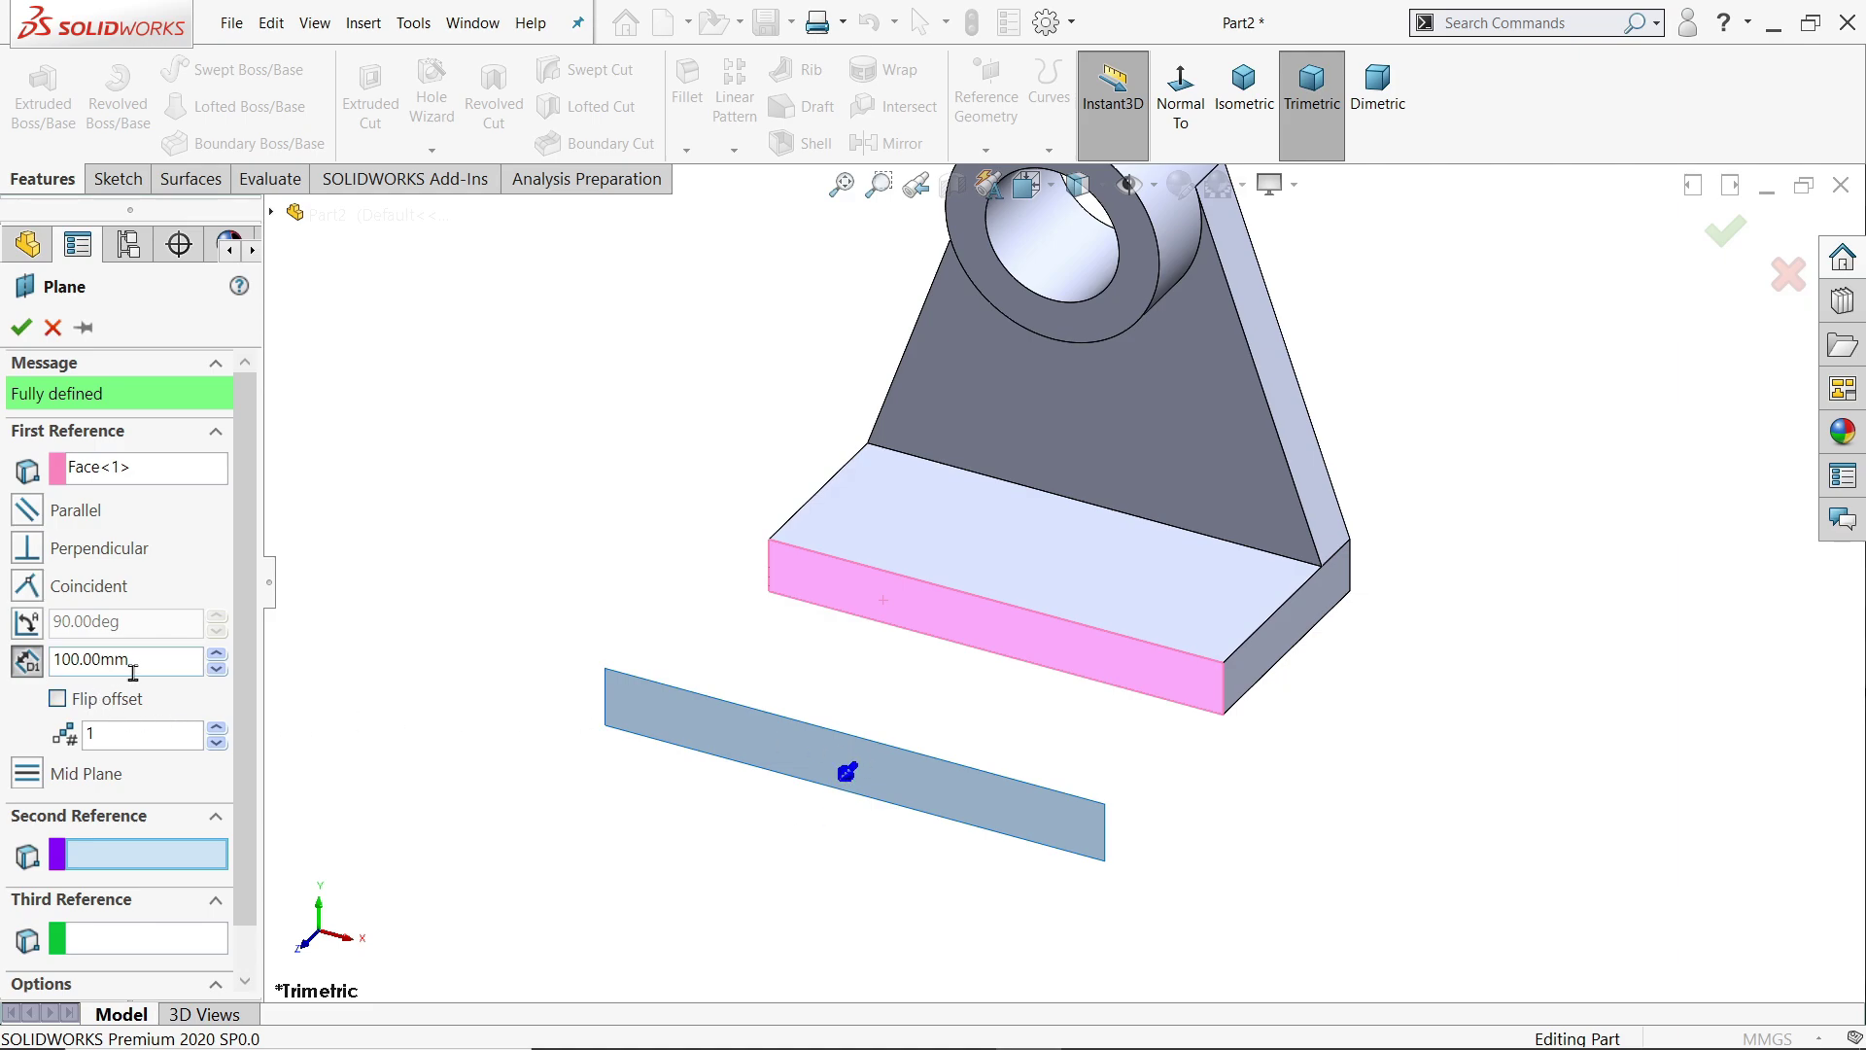
pyautogui.moveTo(134, 670); pyautogui.dragTo(42, 664)
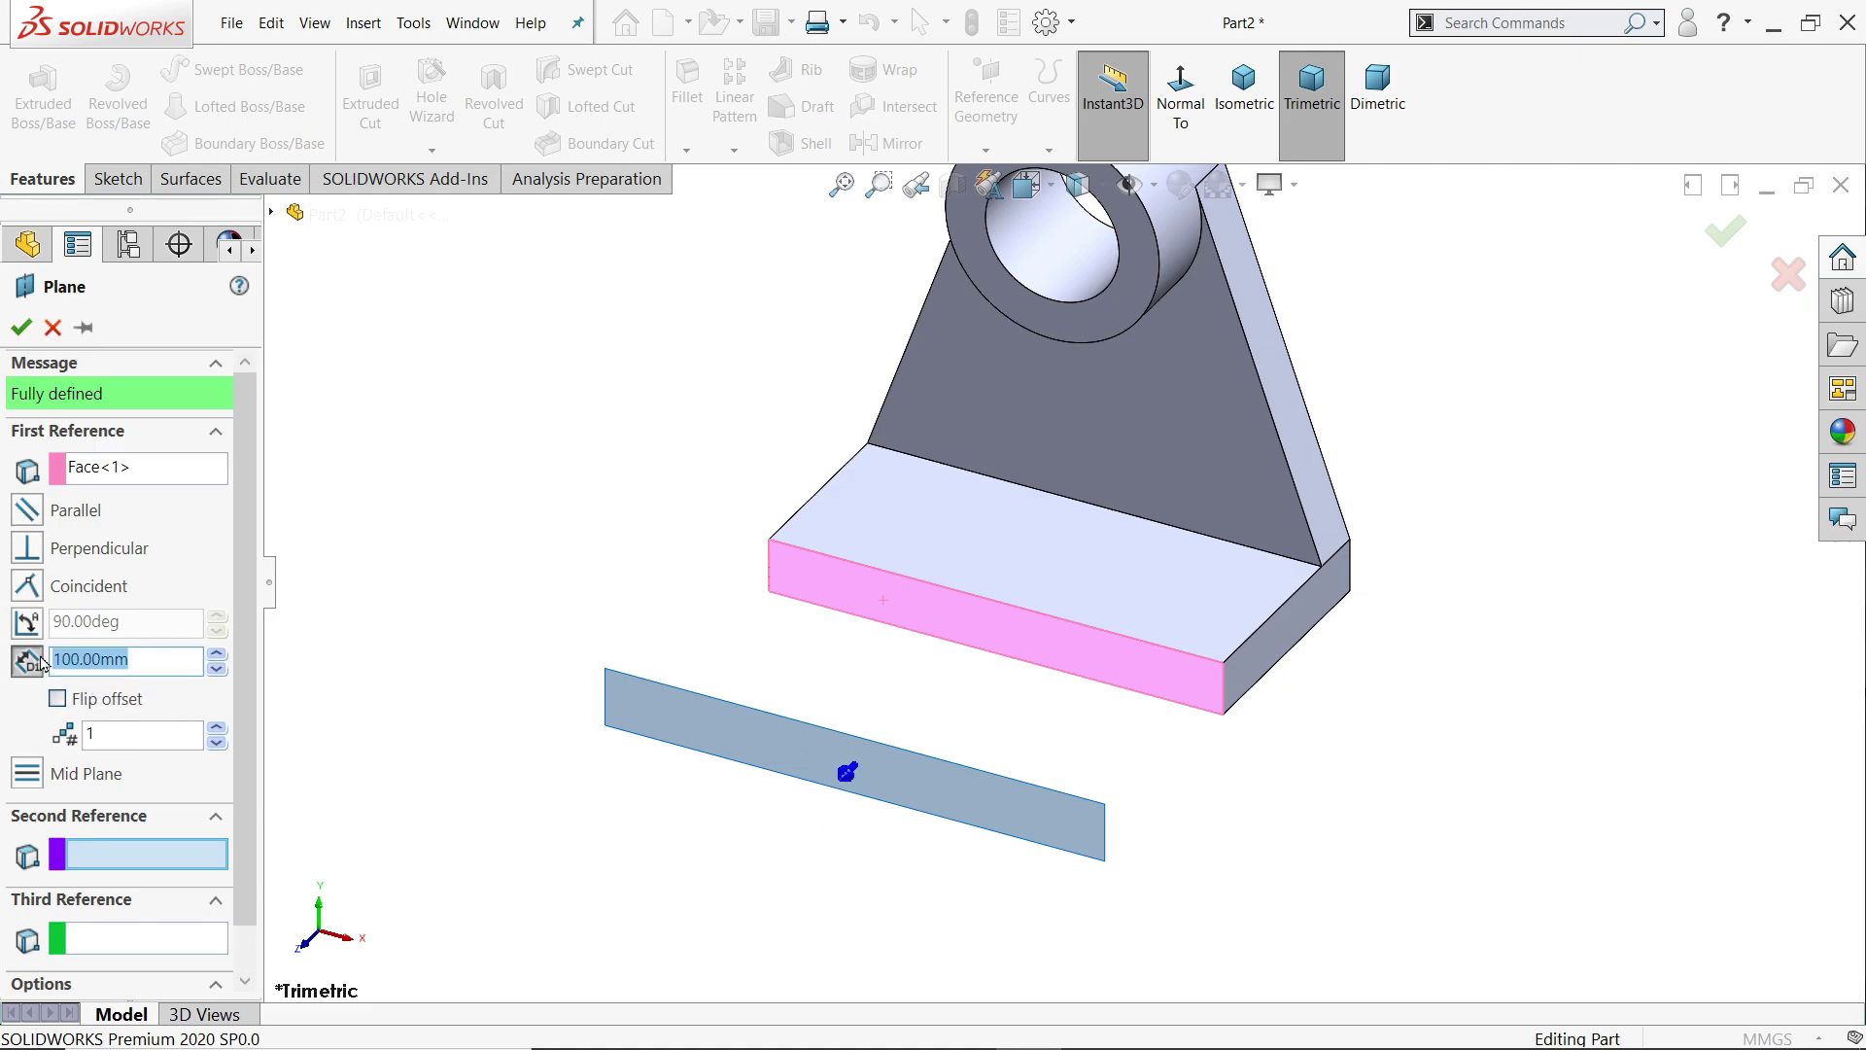
pyautogui.write('20')
pyautogui.press('Return')
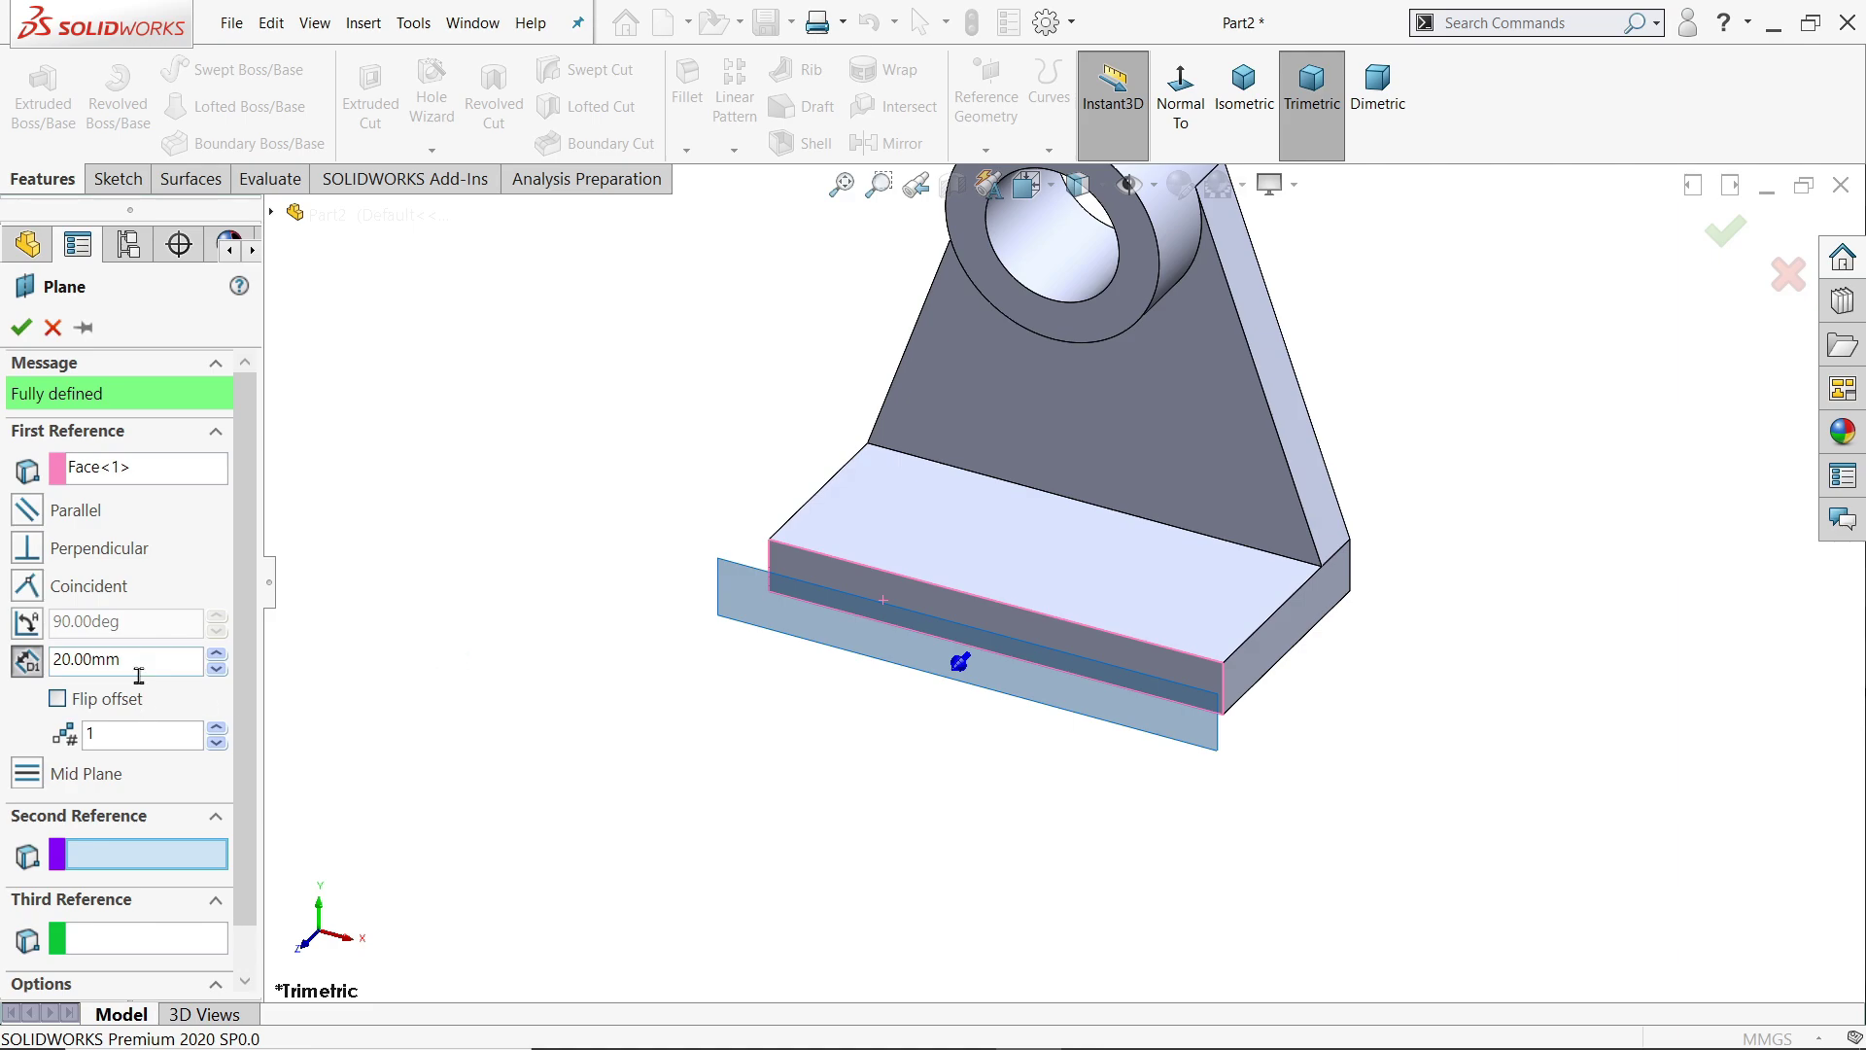
pyautogui.moveTo(139, 674); pyautogui.dragTo(36, 649)
pyautogui.write('25')
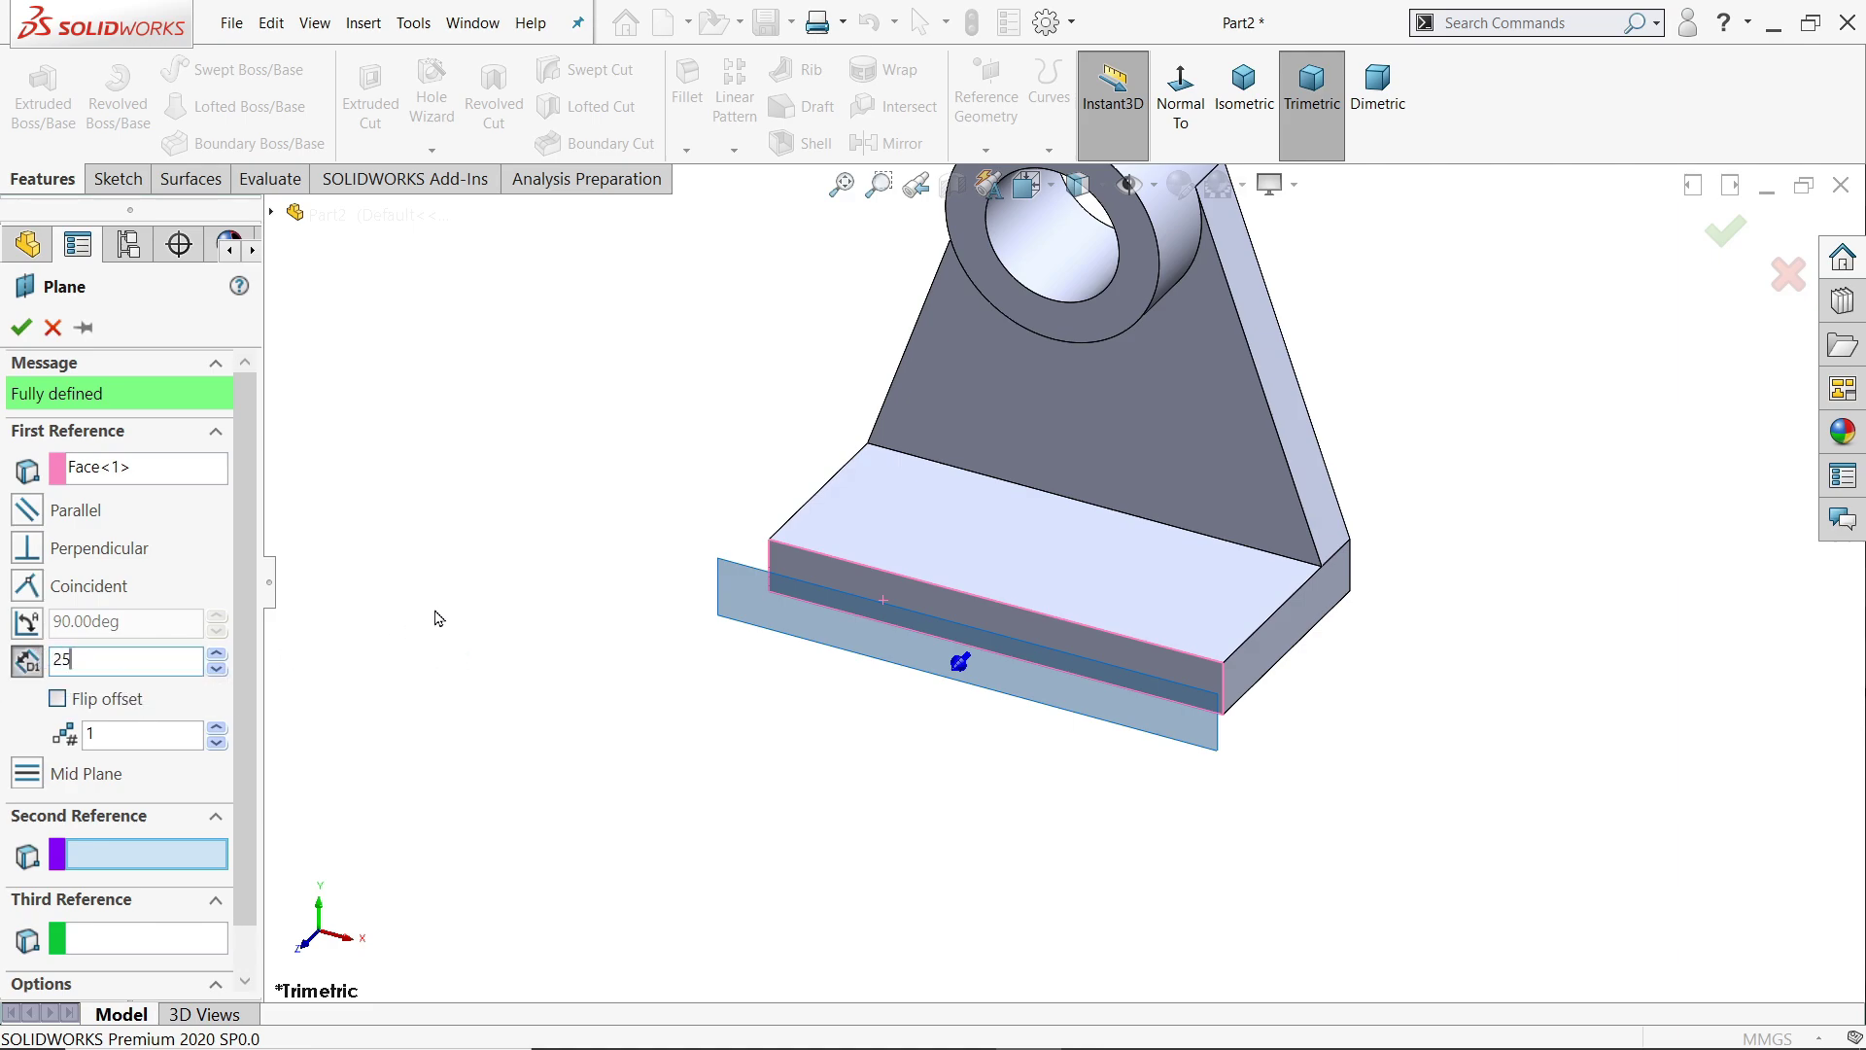
pyautogui.press('Return')
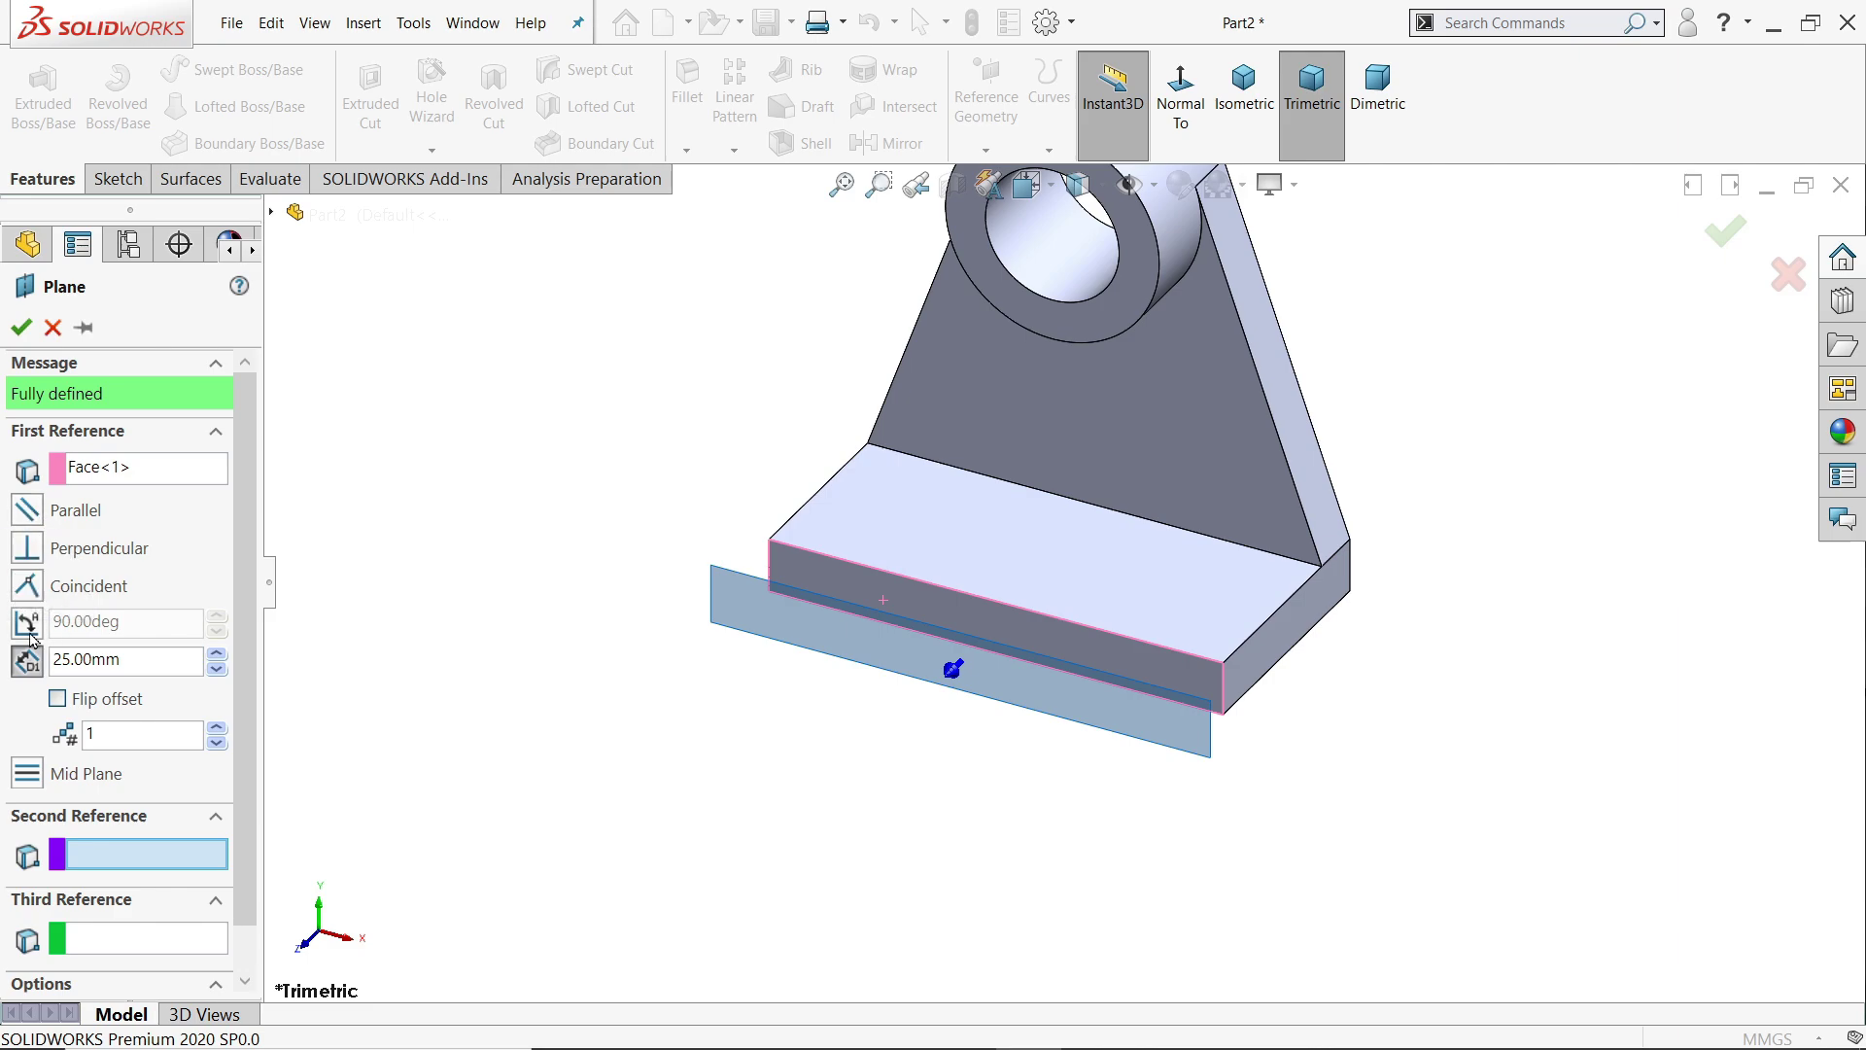
# - Preview the plane as parallel, perpendicular and coincident to the front face, orbiting to inspect
pyautogui.click(36, 515)
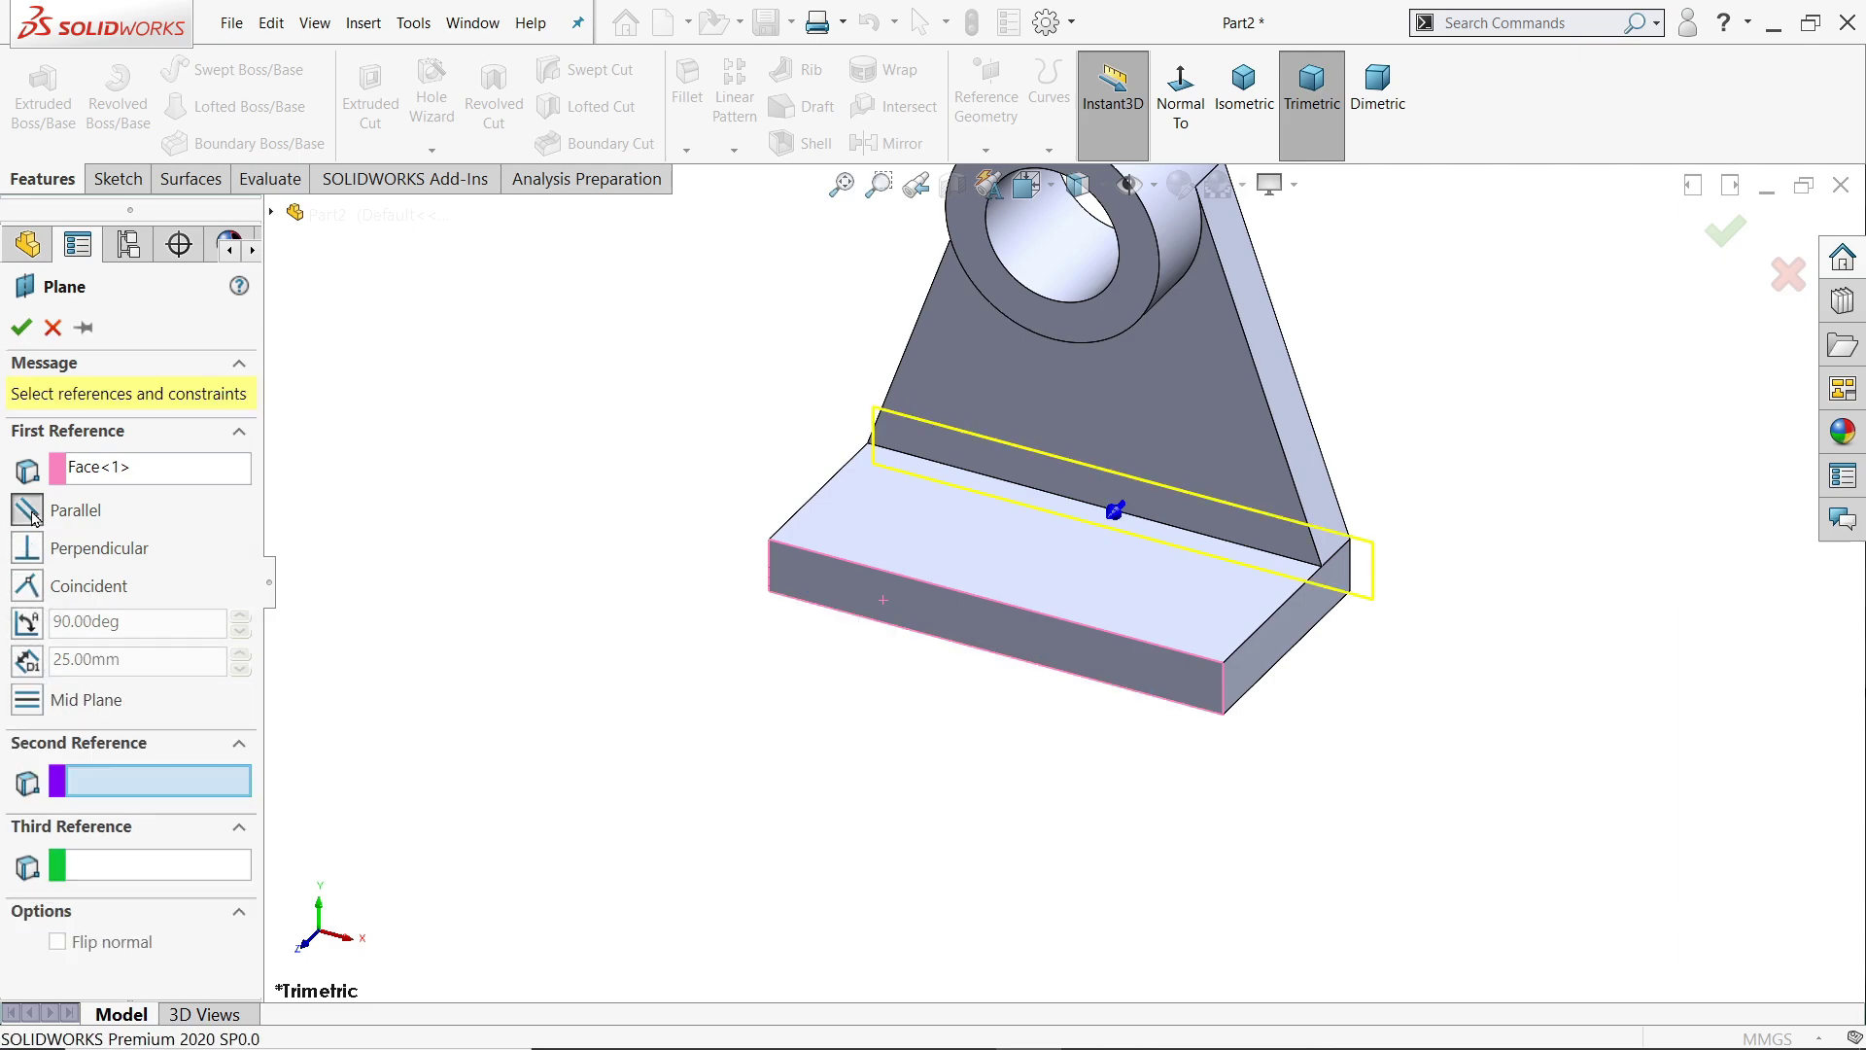
pyautogui.click(36, 552)
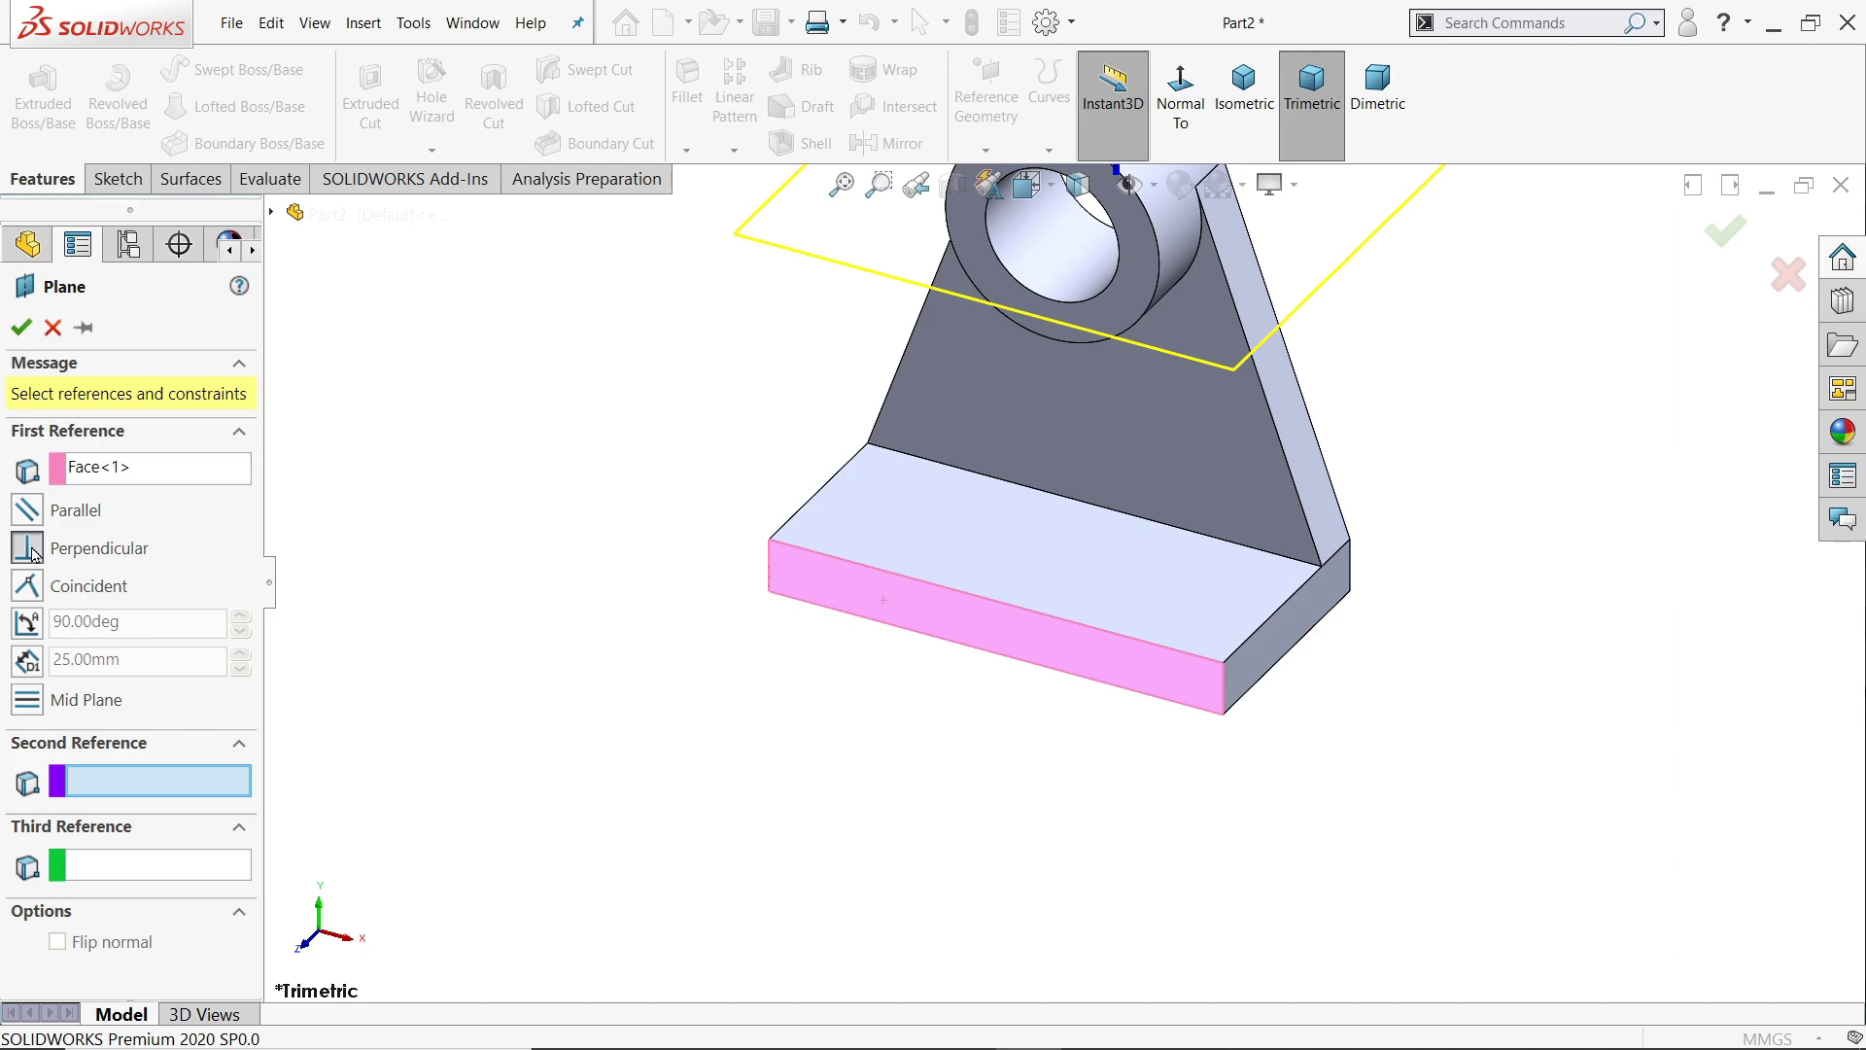
pyautogui.scroll(3, 962, 540)
pyautogui.scroll(-2, 1069, 360)
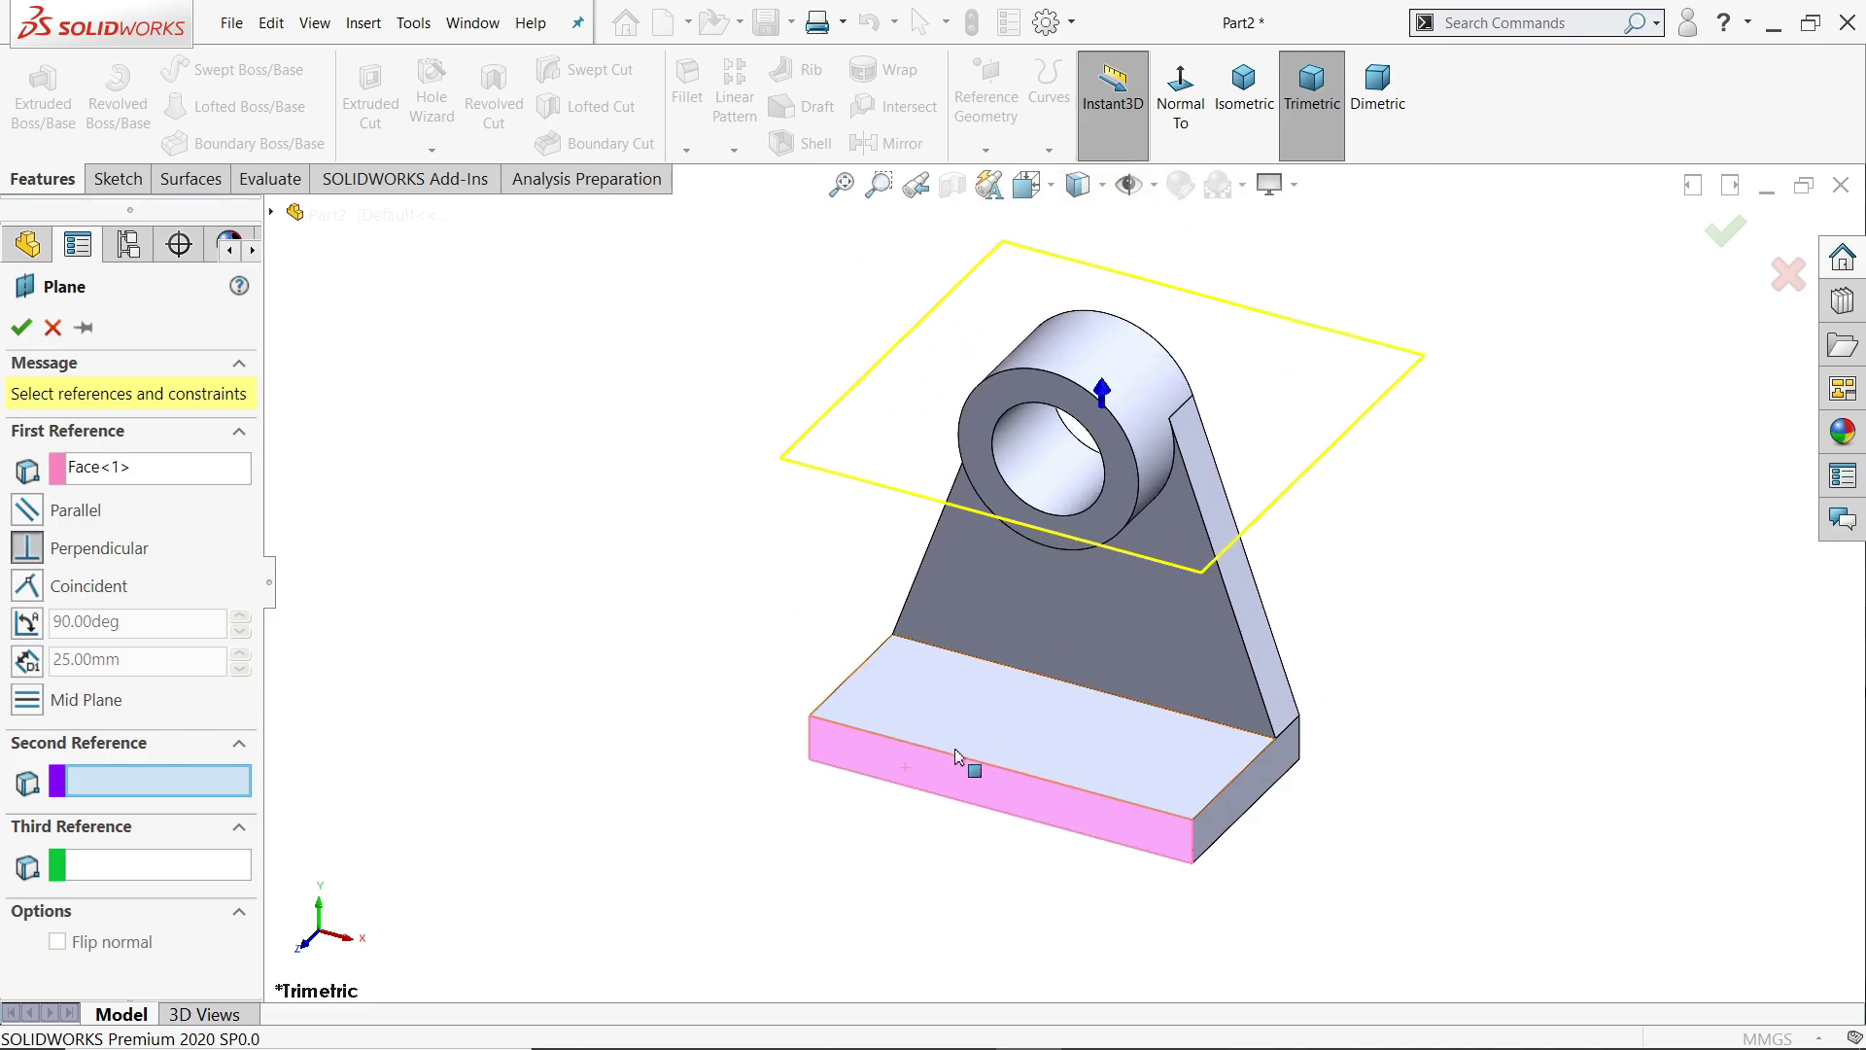
pyautogui.moveTo(1059, 580); pyautogui.dragTo(972, 559, button='middle')
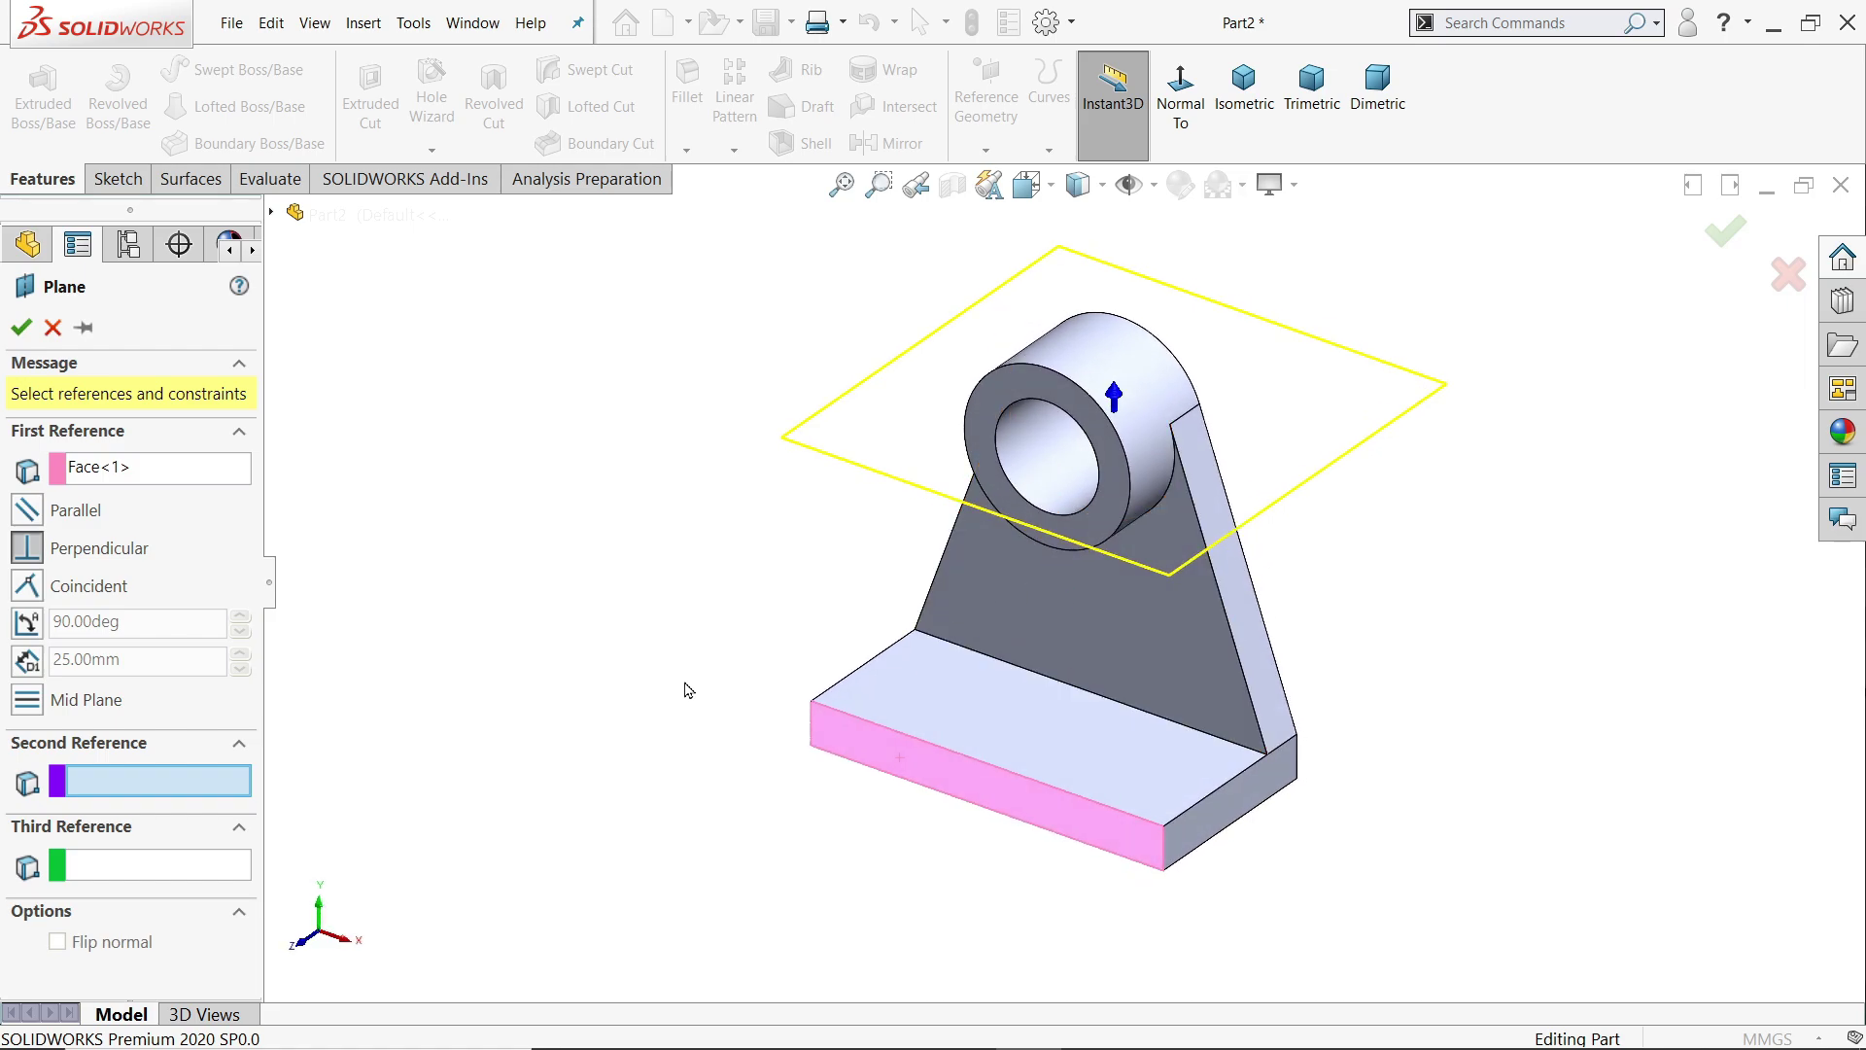
pyautogui.click(34, 585)
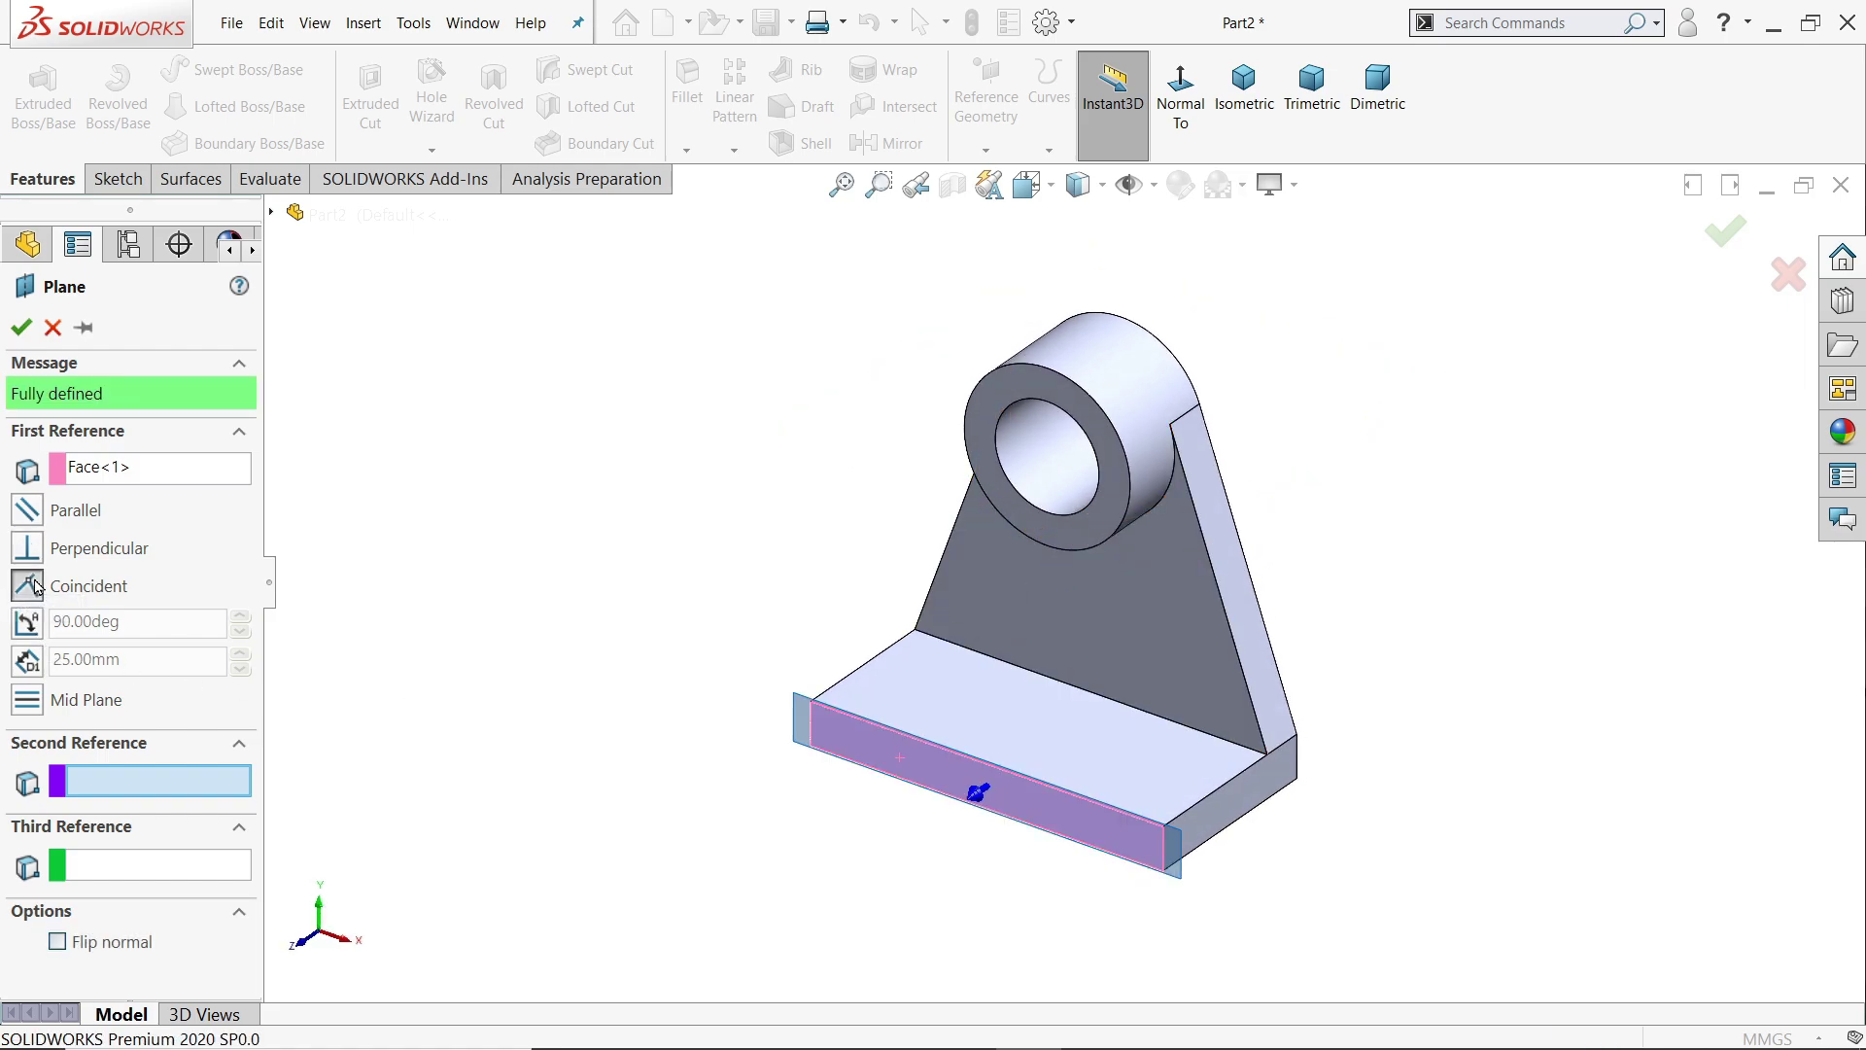
pyautogui.moveTo(977, 820); pyautogui.dragTo(865, 788, button='middle')
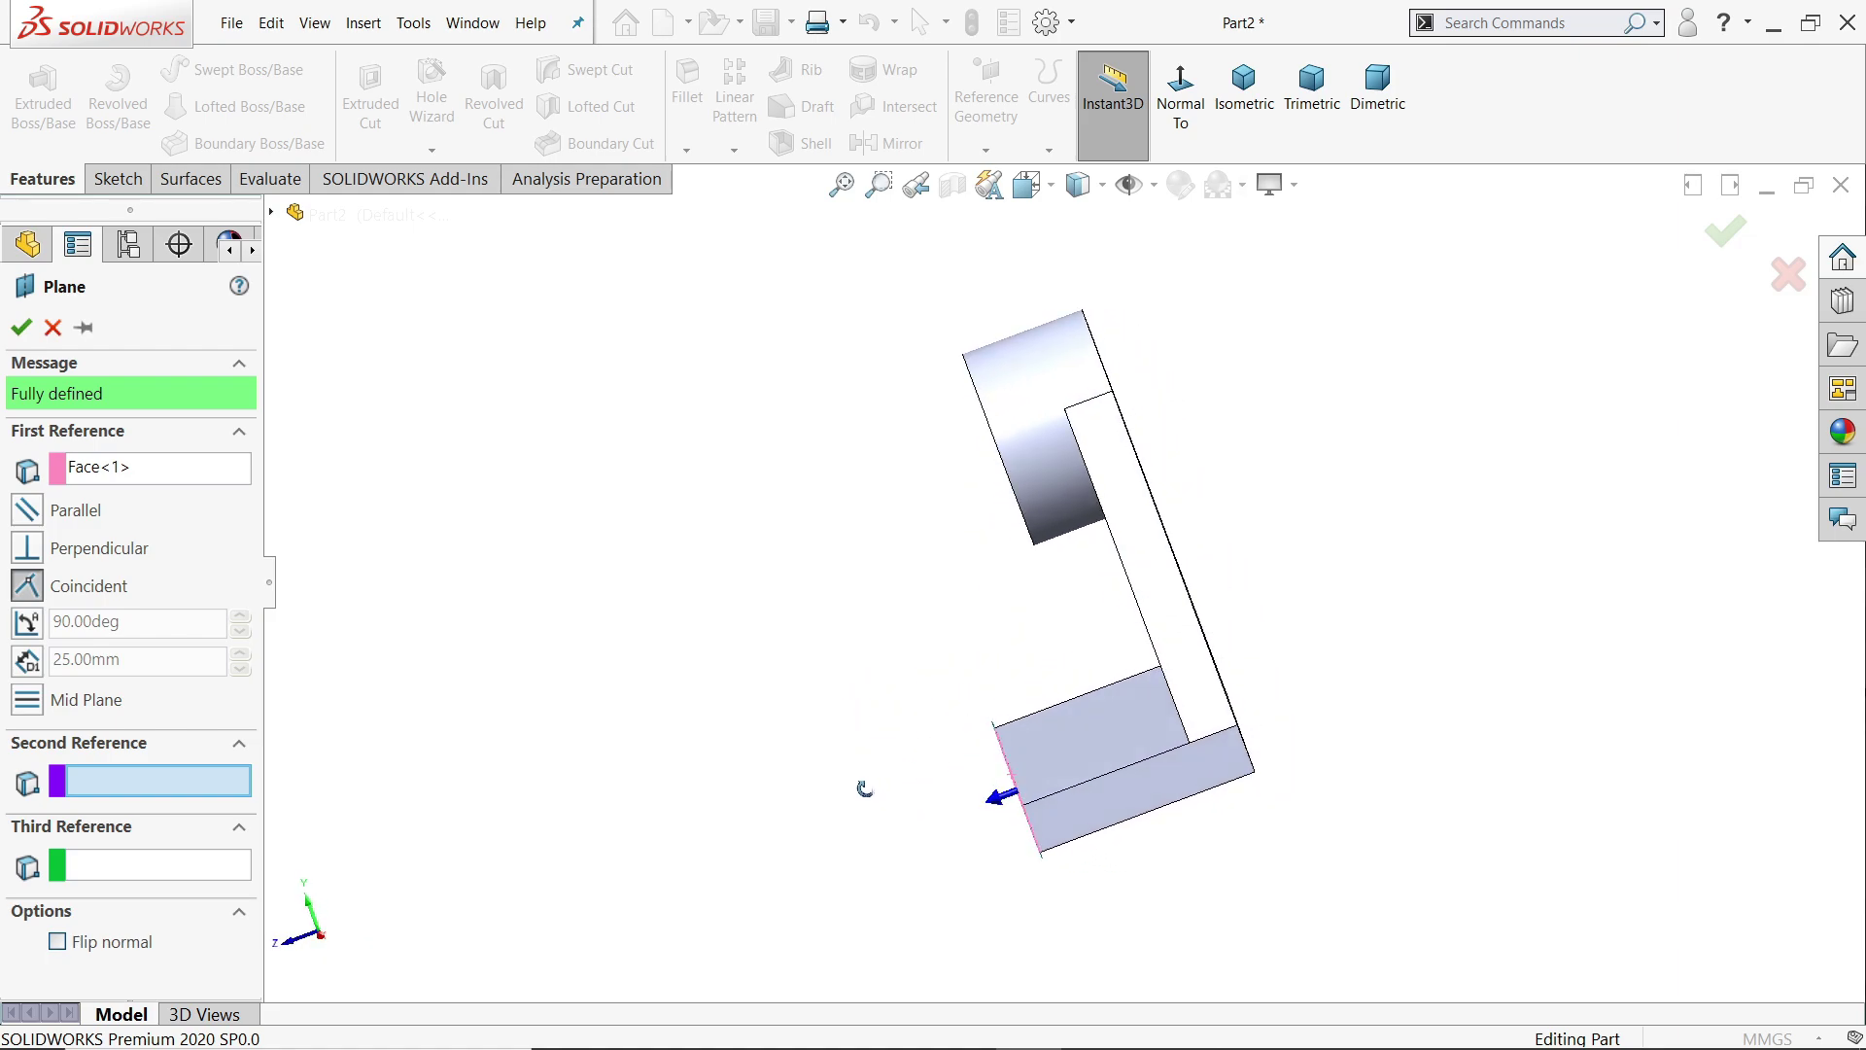
pyautogui.scroll(-3, 1095, 812)
pyautogui.scroll(-4, 513, 581)
pyautogui.hotkey('ctrl', '7')
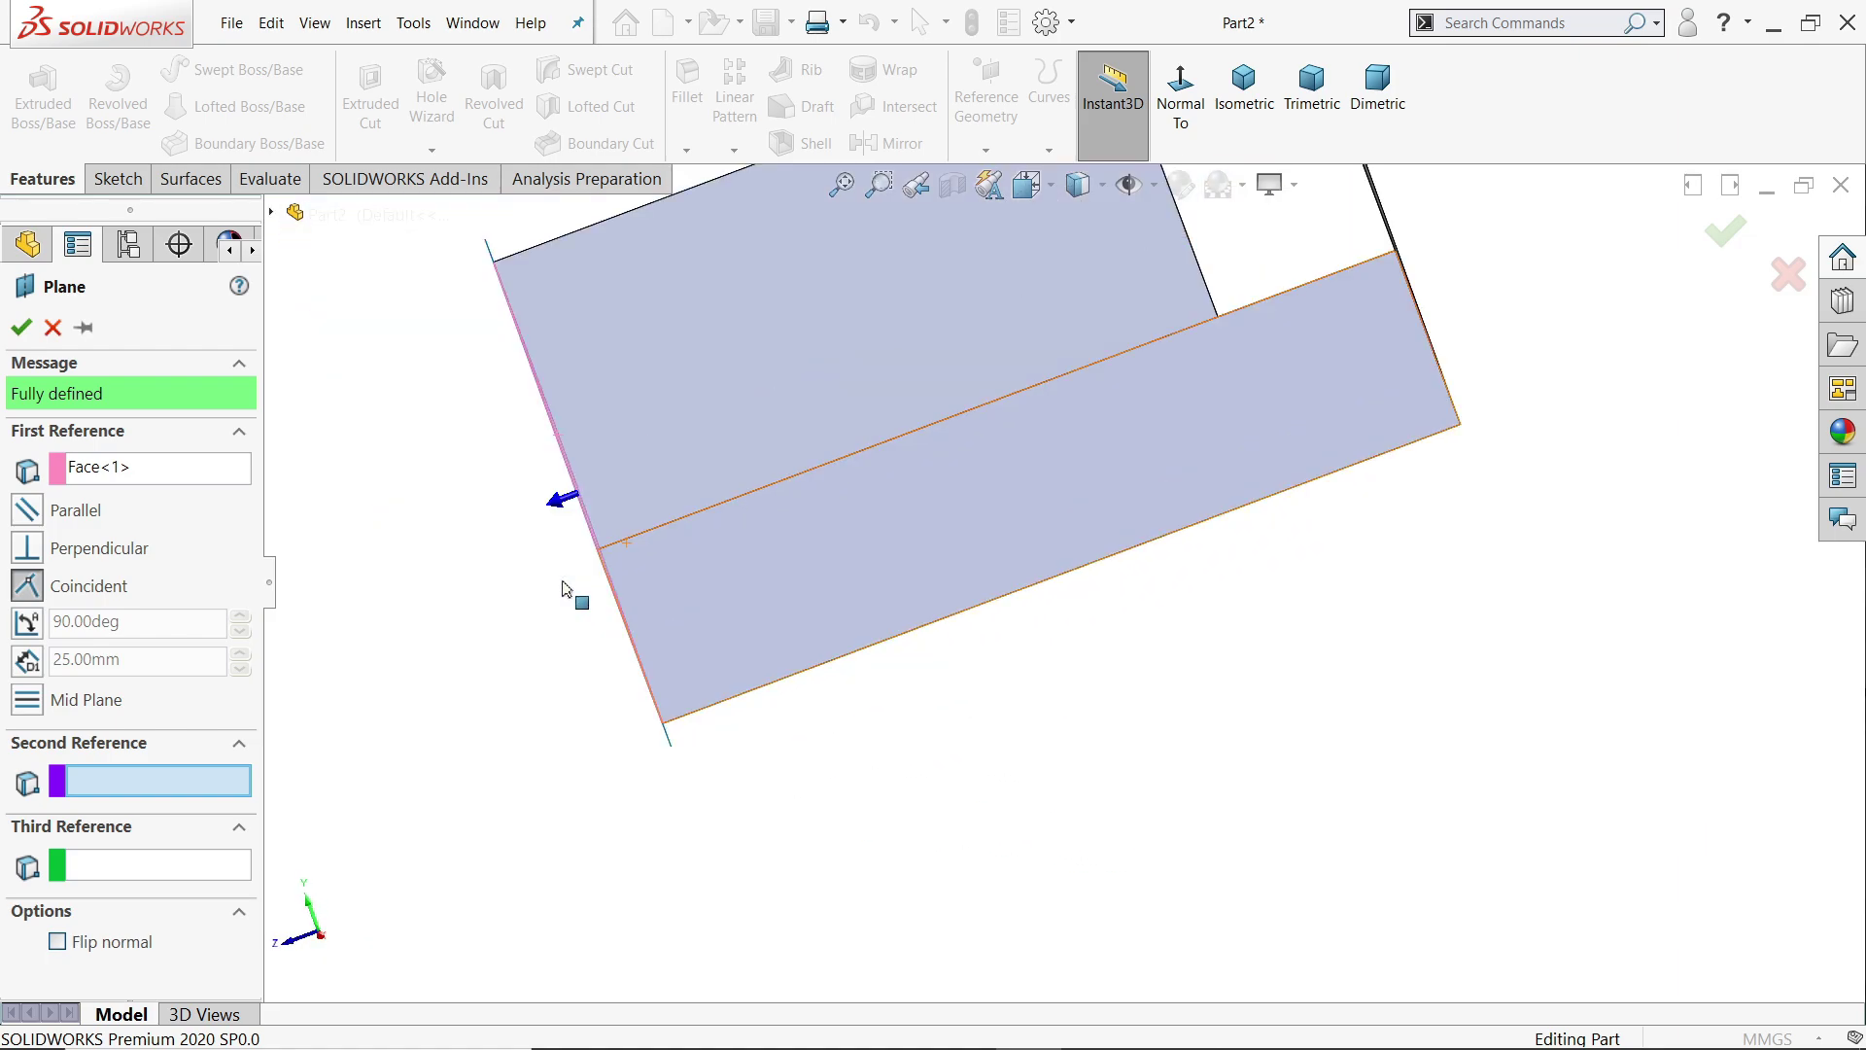
pyautogui.scroll(-3, 986, 500)
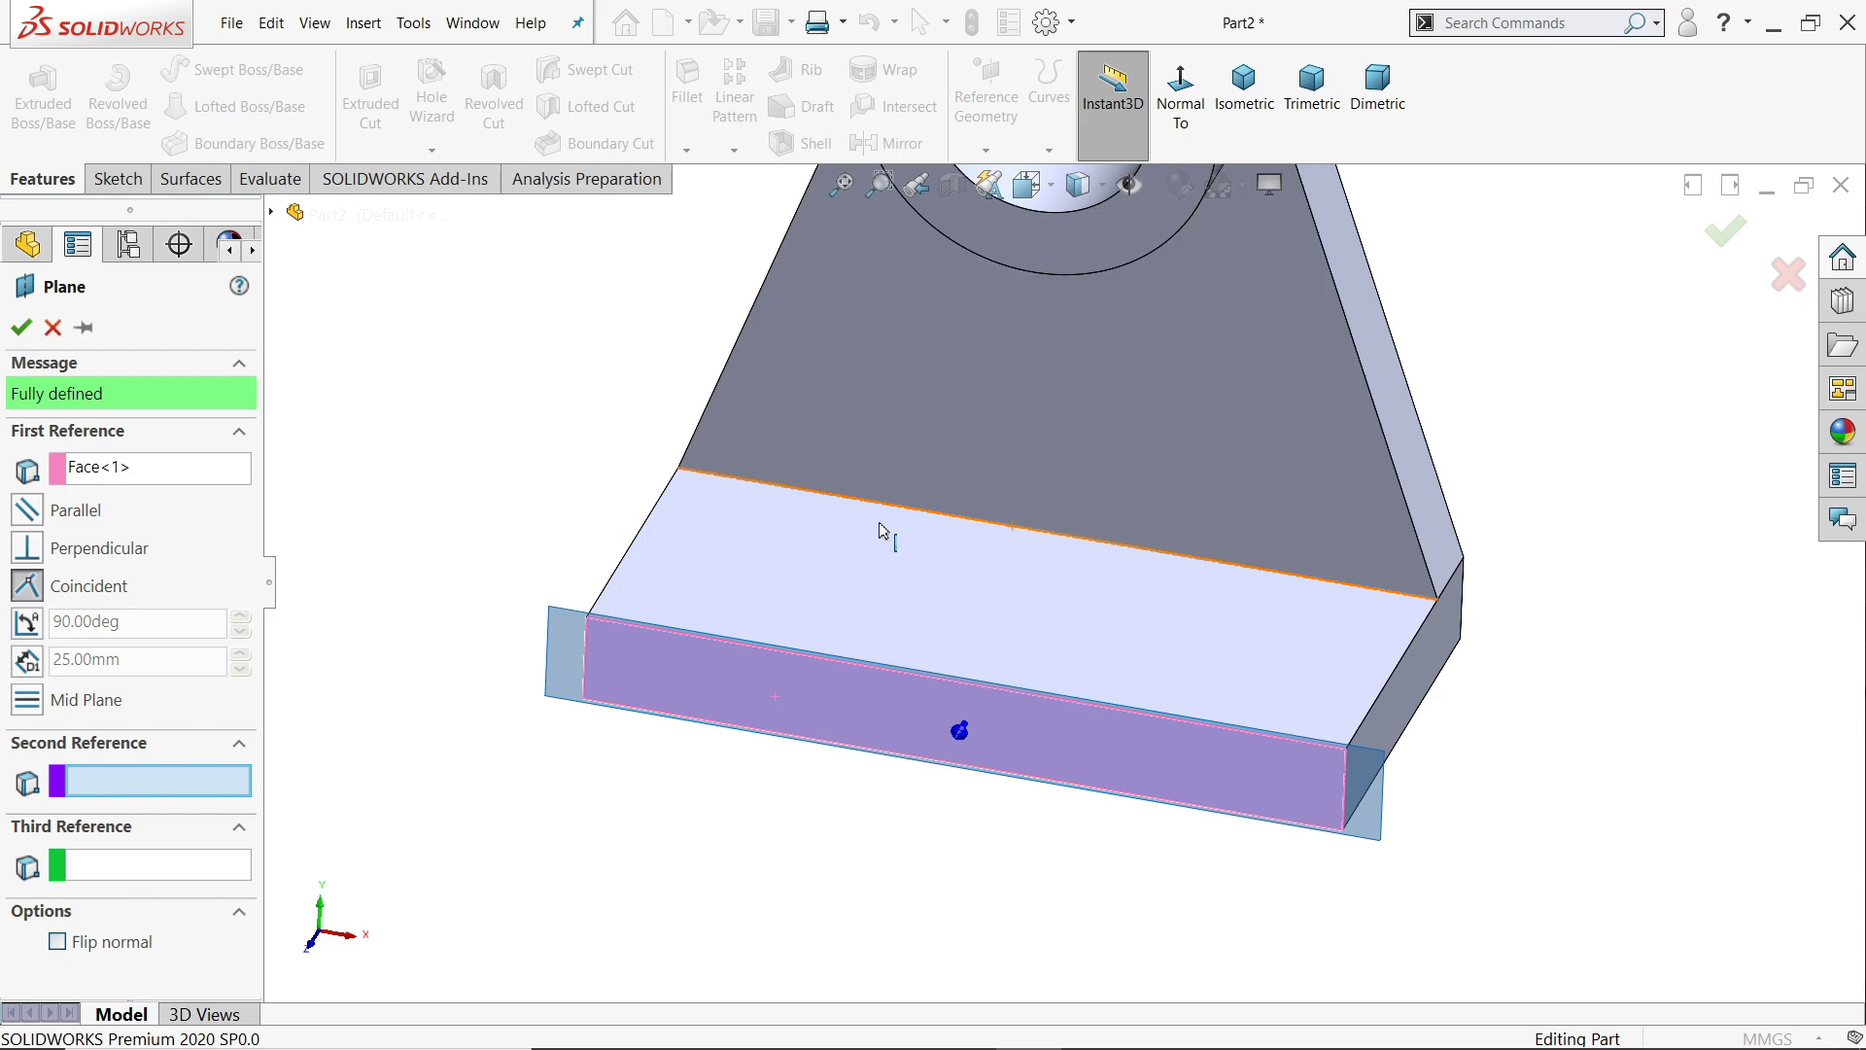
# - Angle the plane up to 114° from the face, then set it back to parallel
pyautogui.click(25, 623)
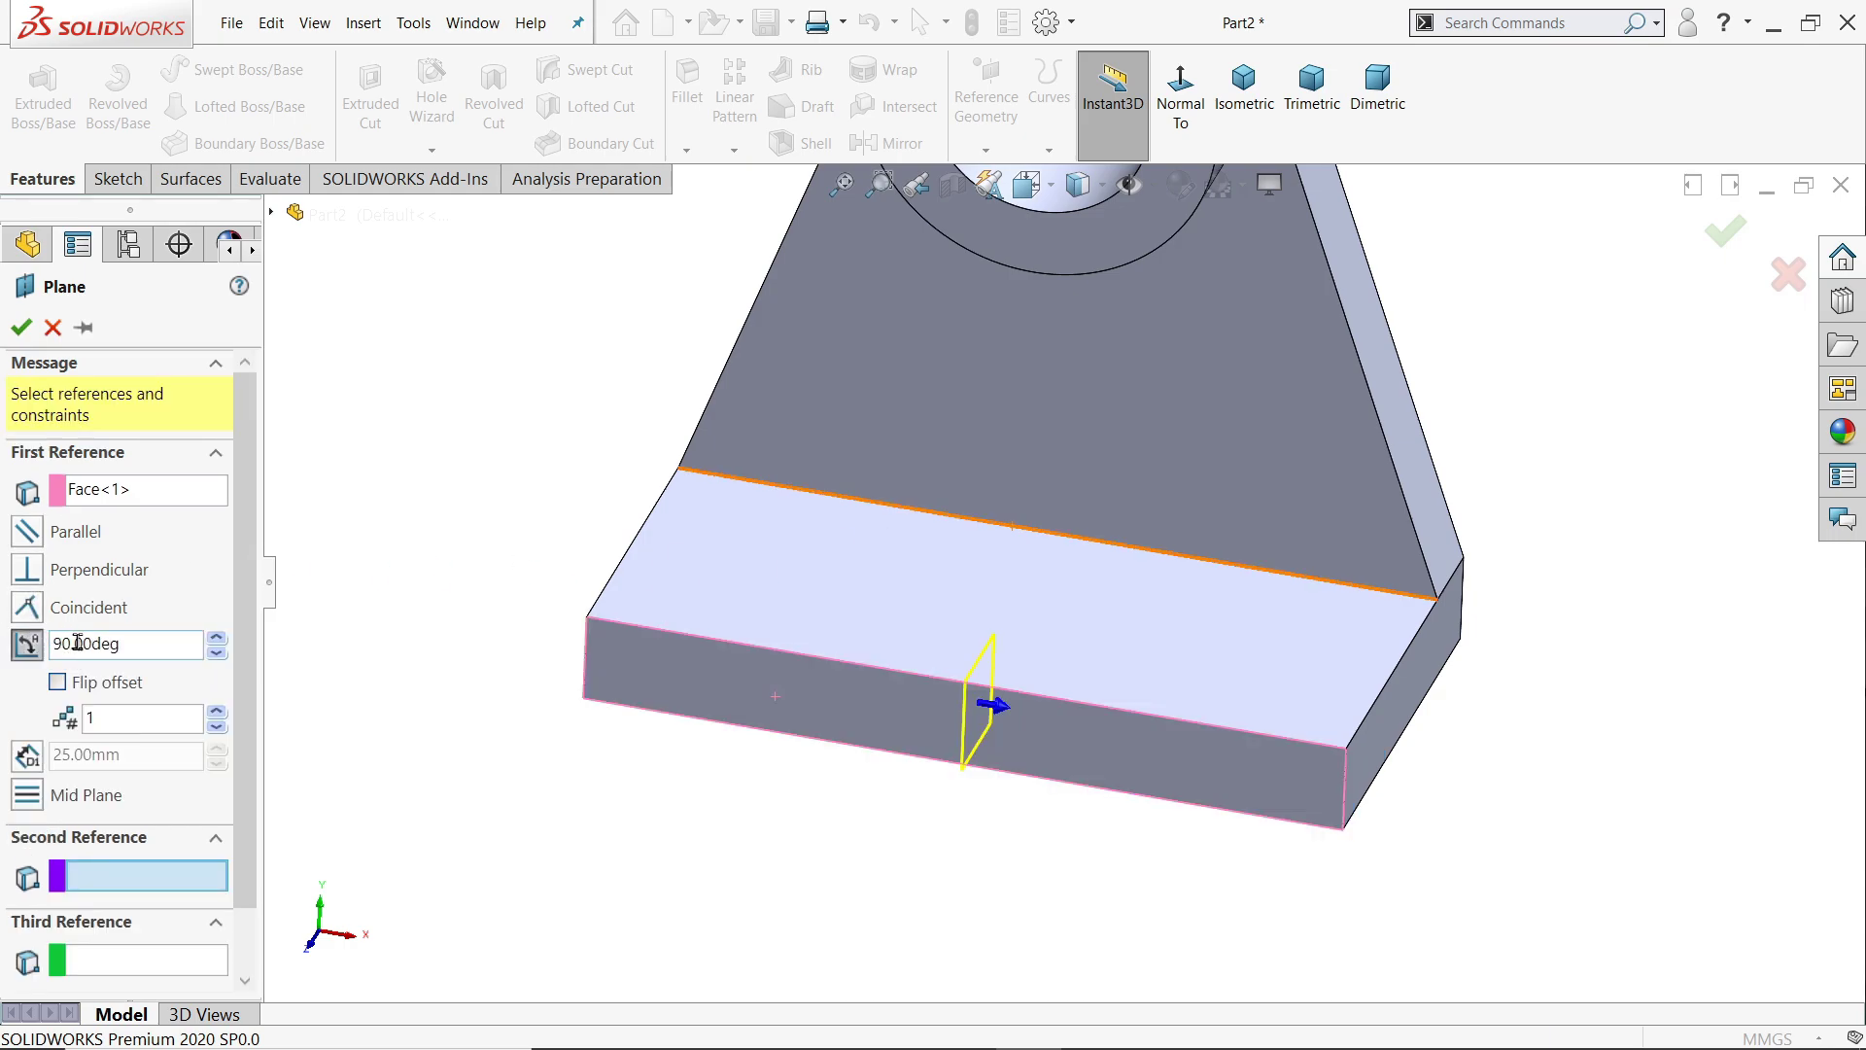
pyautogui.click(126, 644)
pyautogui.click(219, 642)
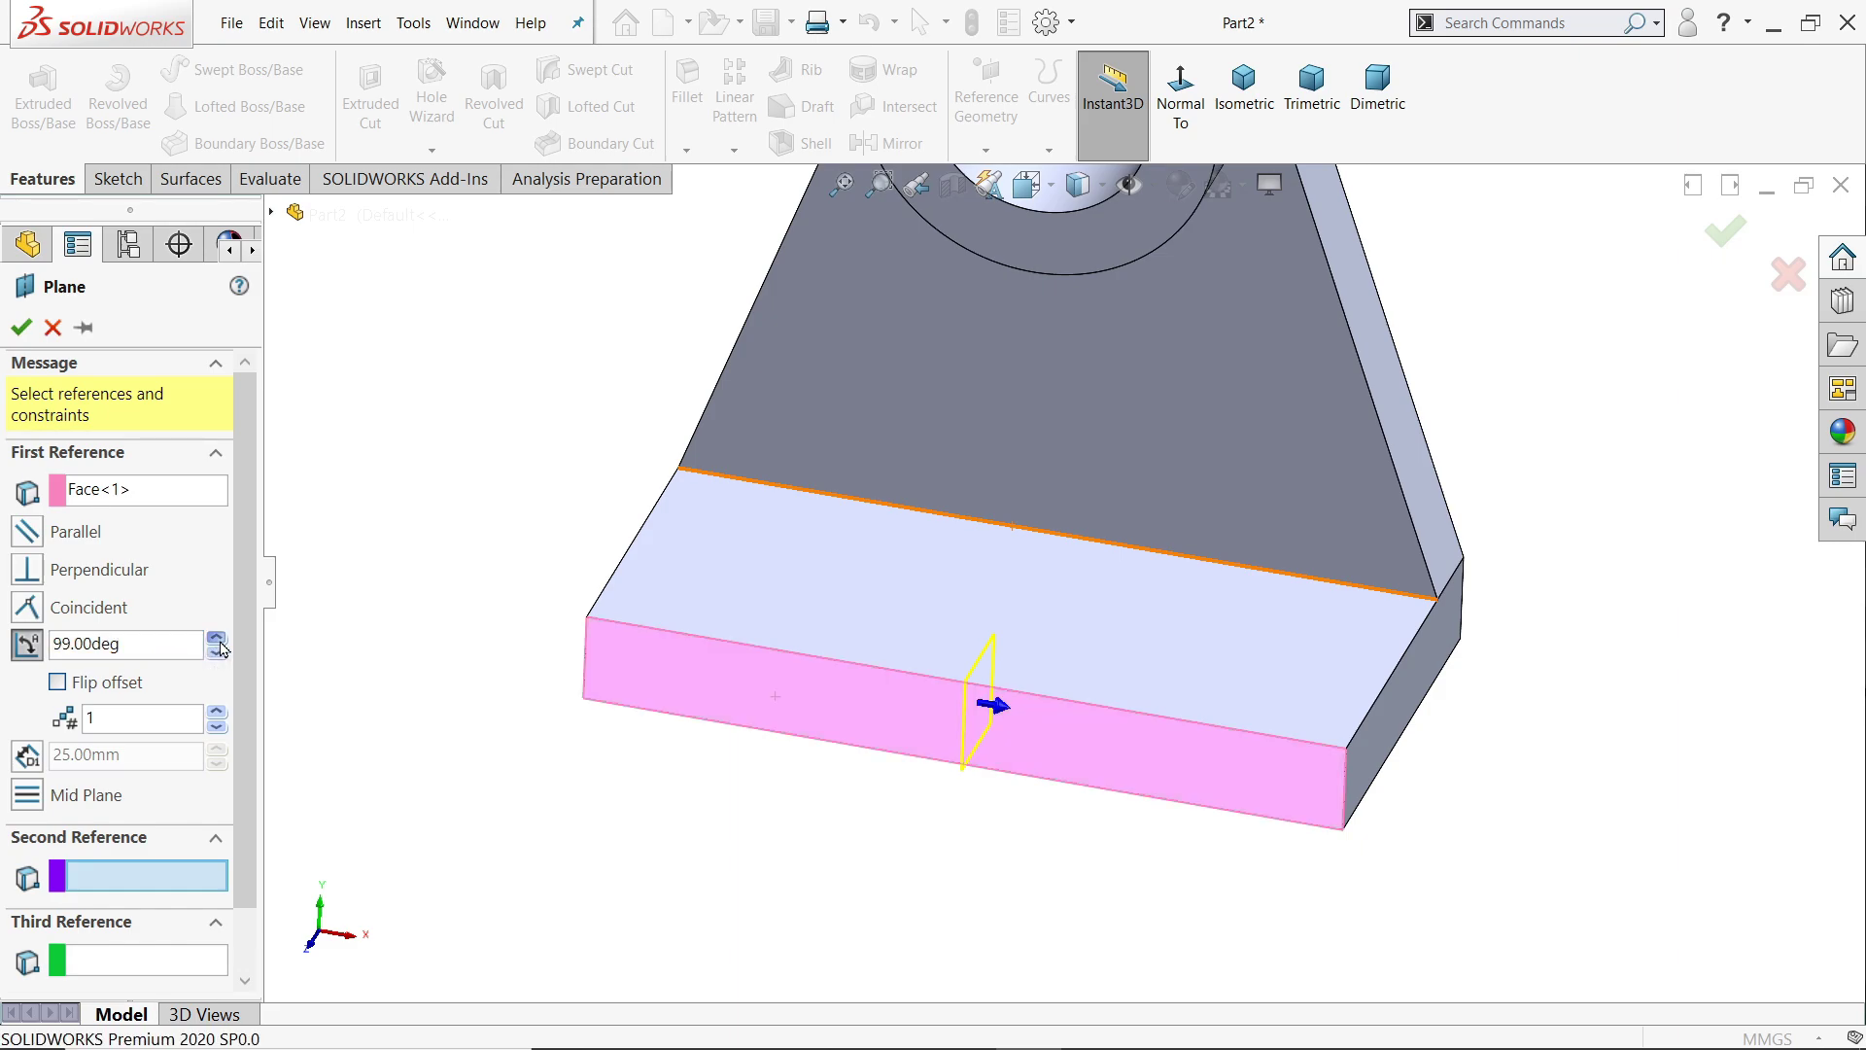
pyautogui.click(218, 640)
pyautogui.click(219, 641)
pyautogui.click(28, 530)
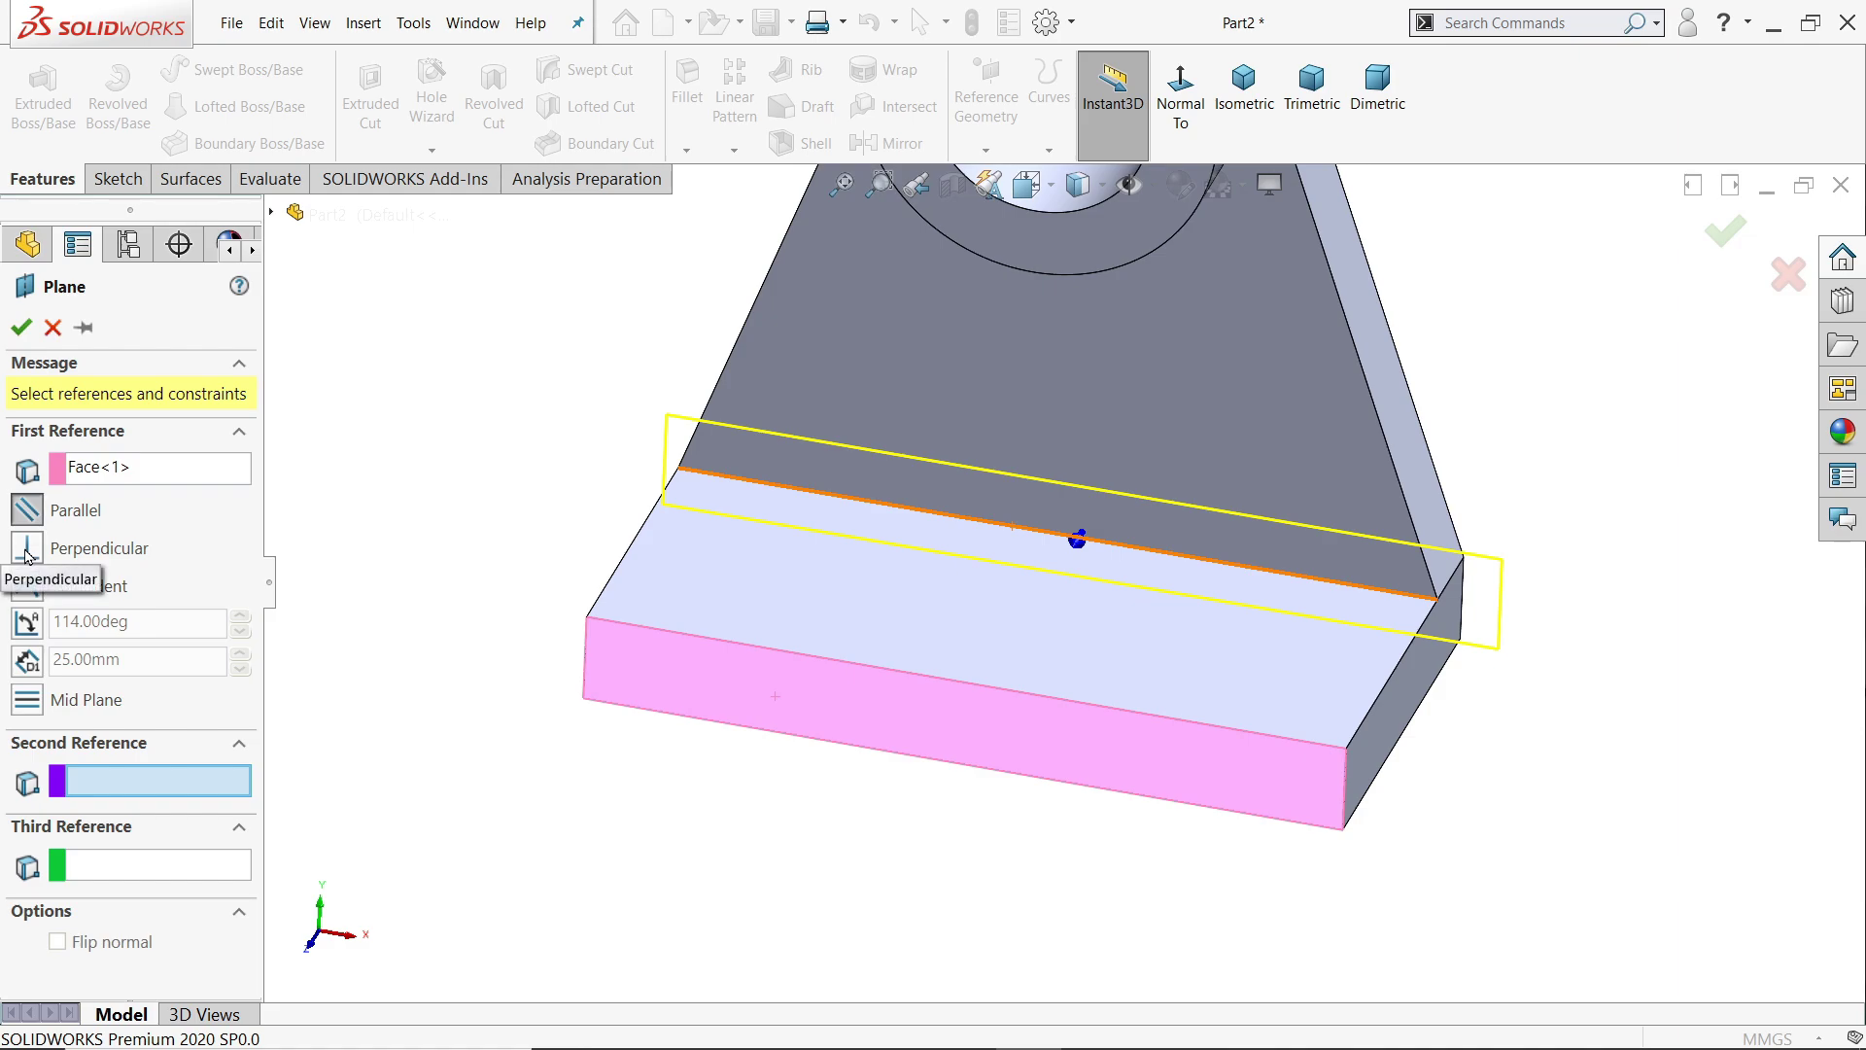
# - Use a 25 mm offset with 4 planes and accept, producing Plane1–Plane4
pyautogui.click(26, 660)
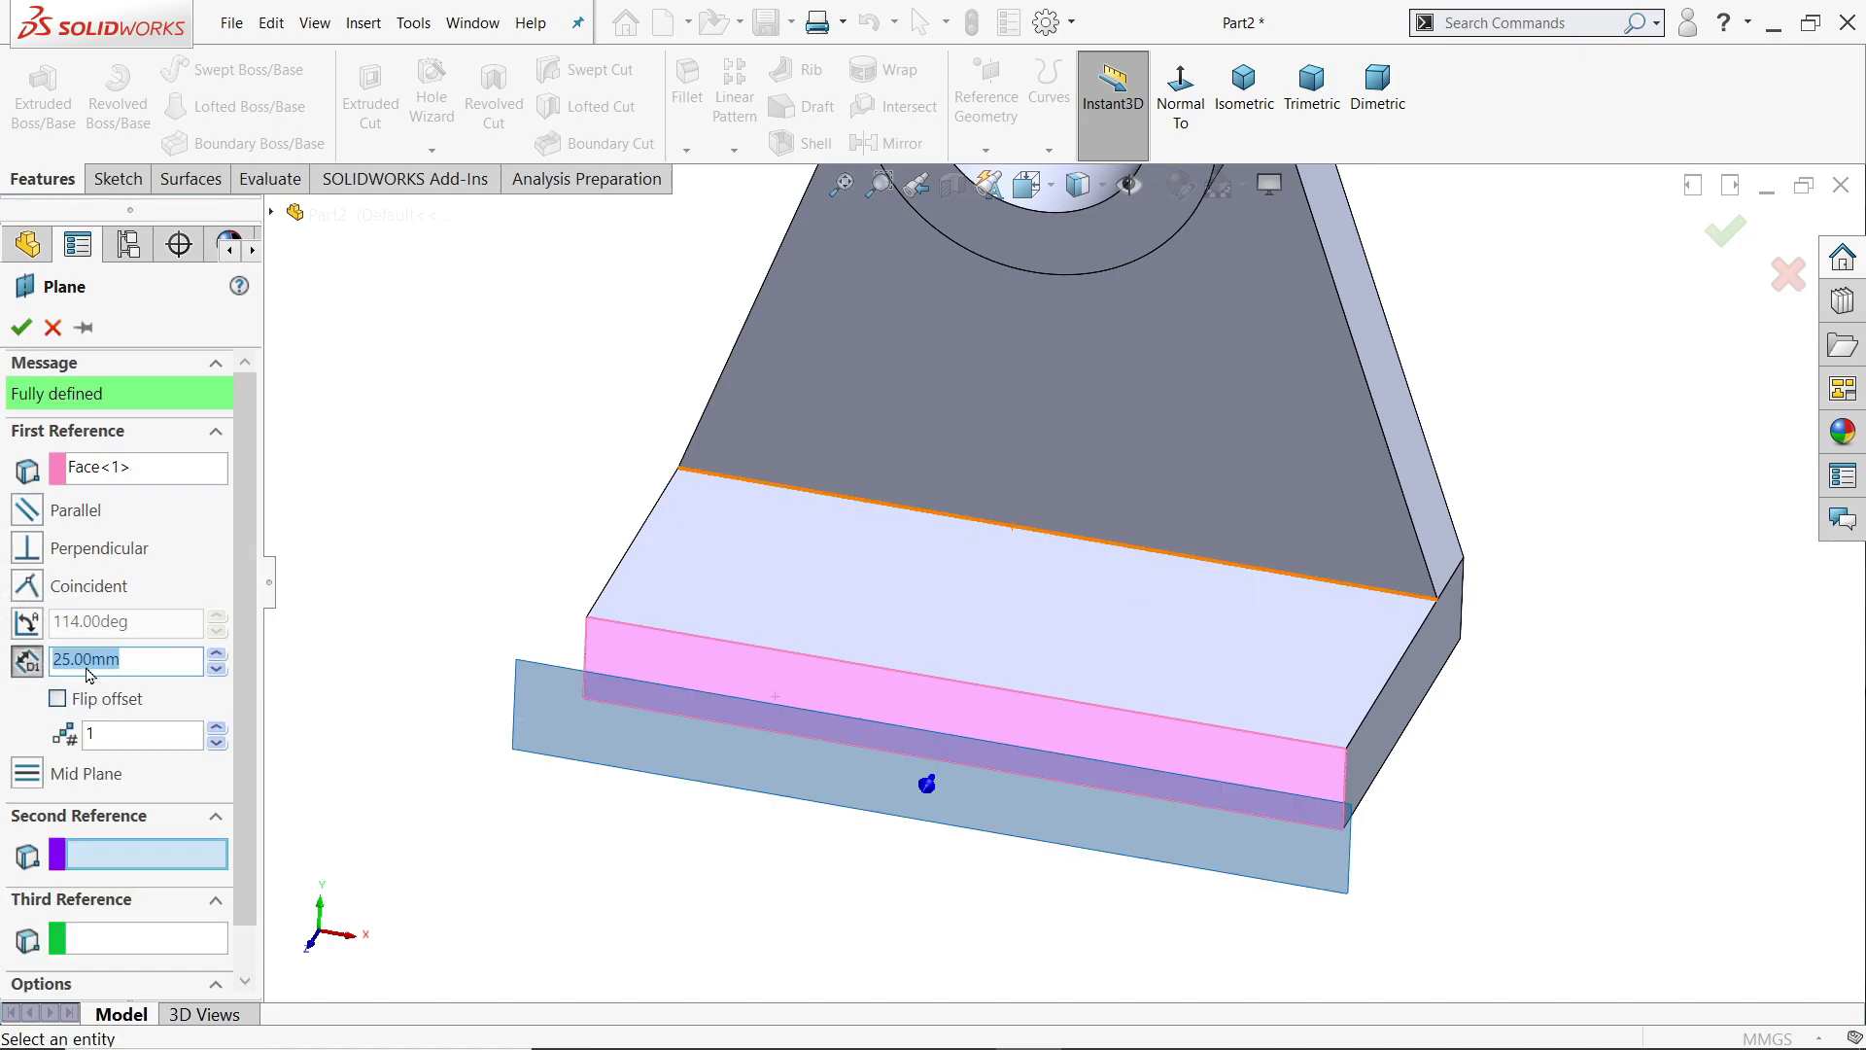
pyautogui.click(57, 699)
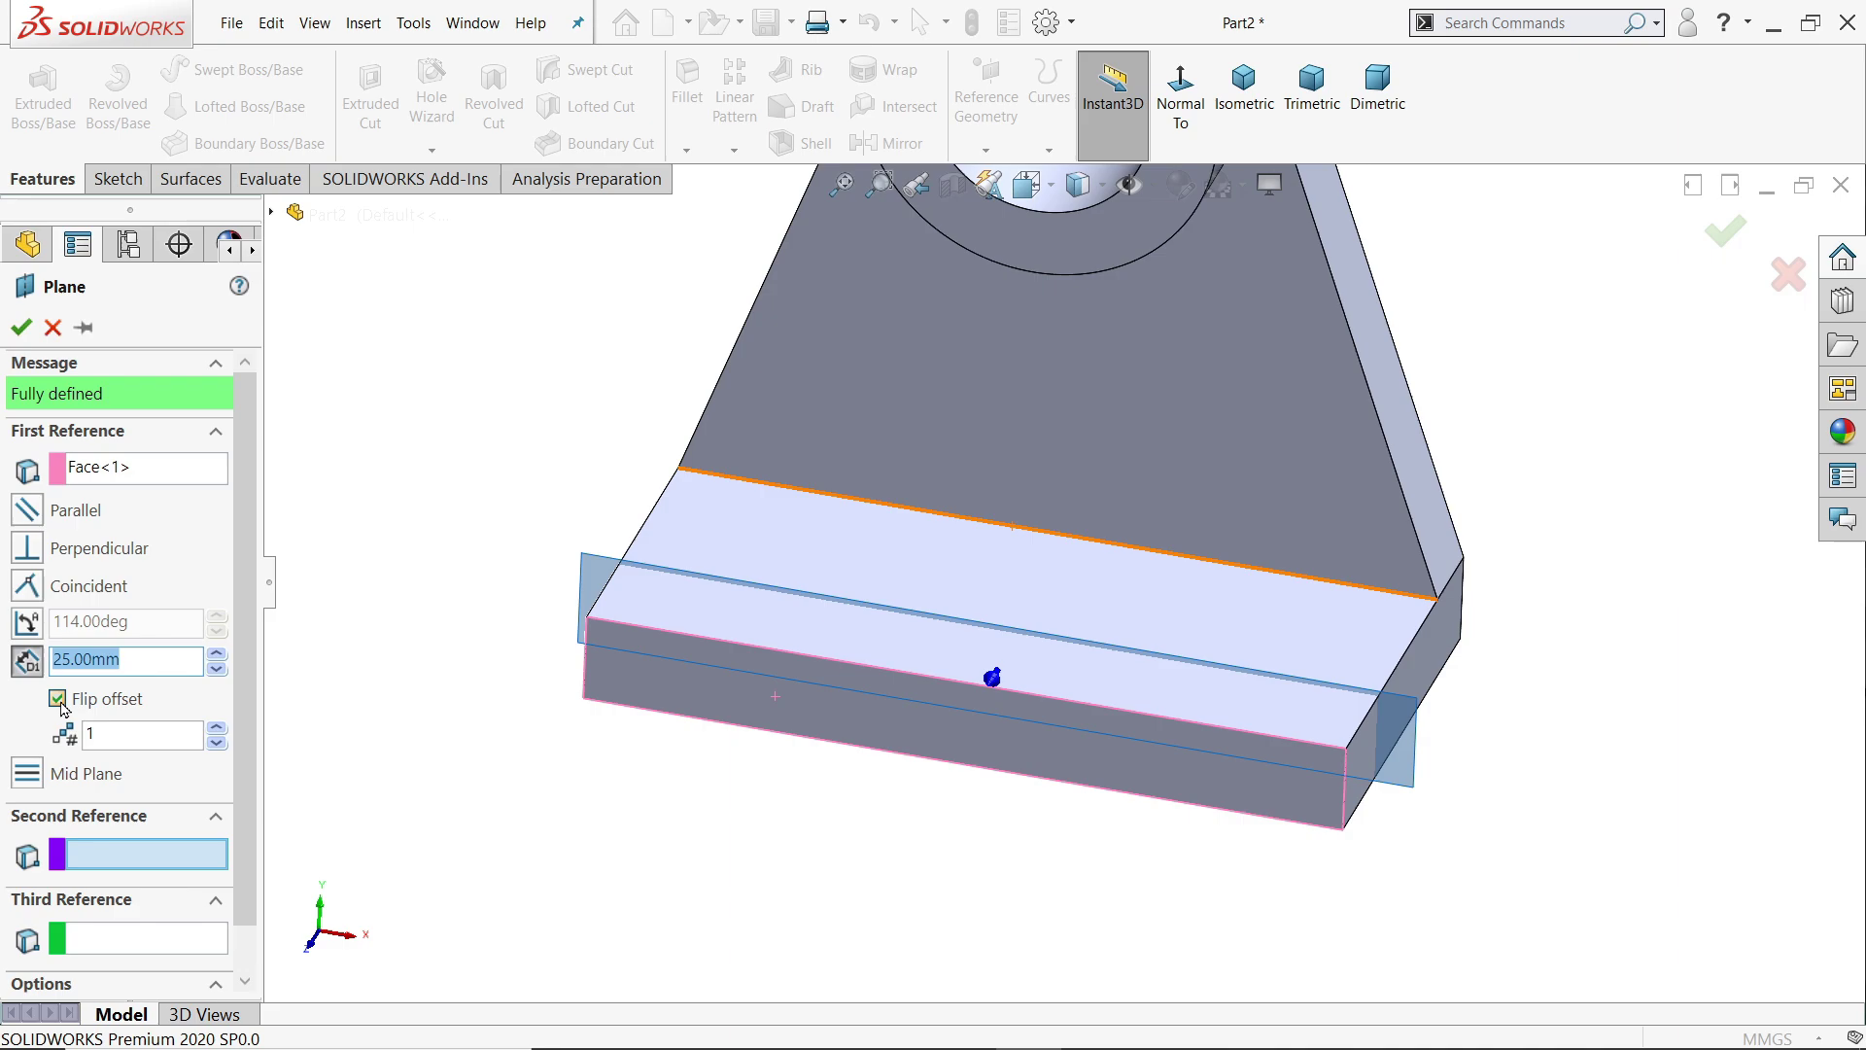
pyautogui.click(57, 698)
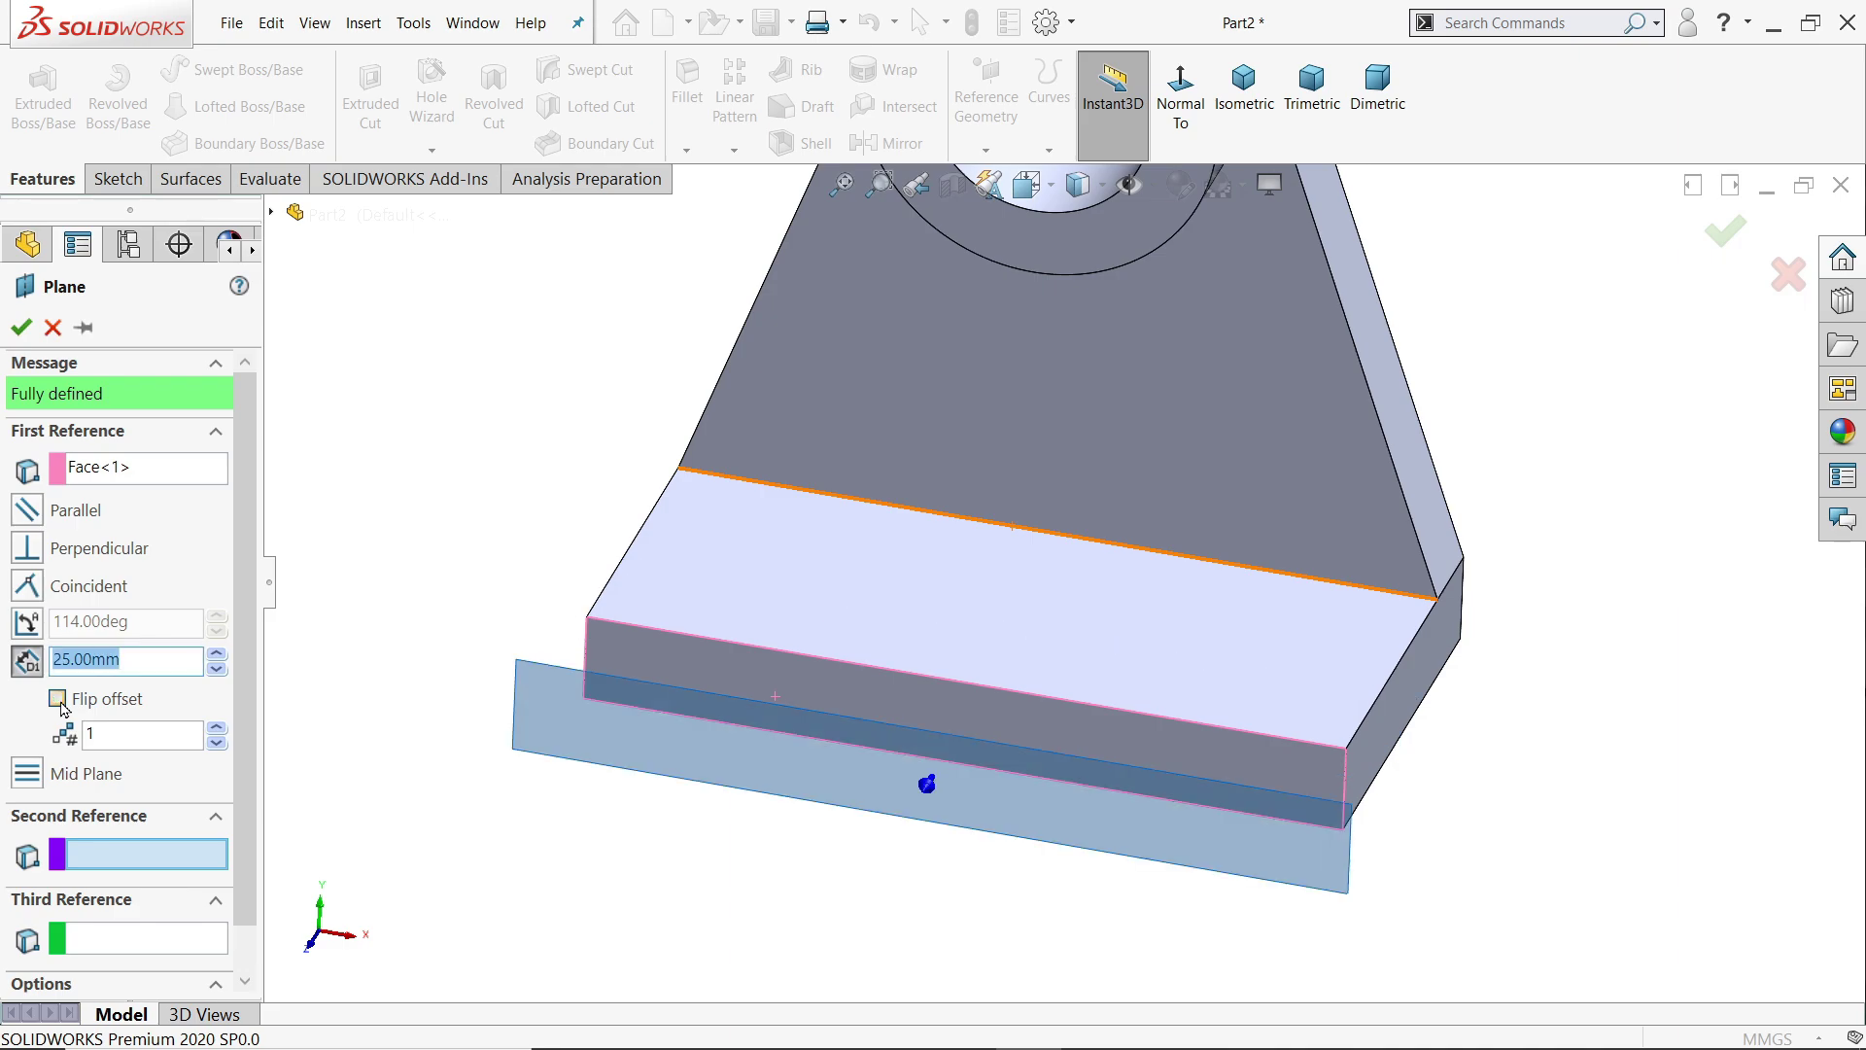
pyautogui.click(216, 727)
pyautogui.click(217, 727)
pyautogui.click(216, 727)
pyautogui.scroll(-2, 351, 633)
pyautogui.scroll(6, 351, 634)
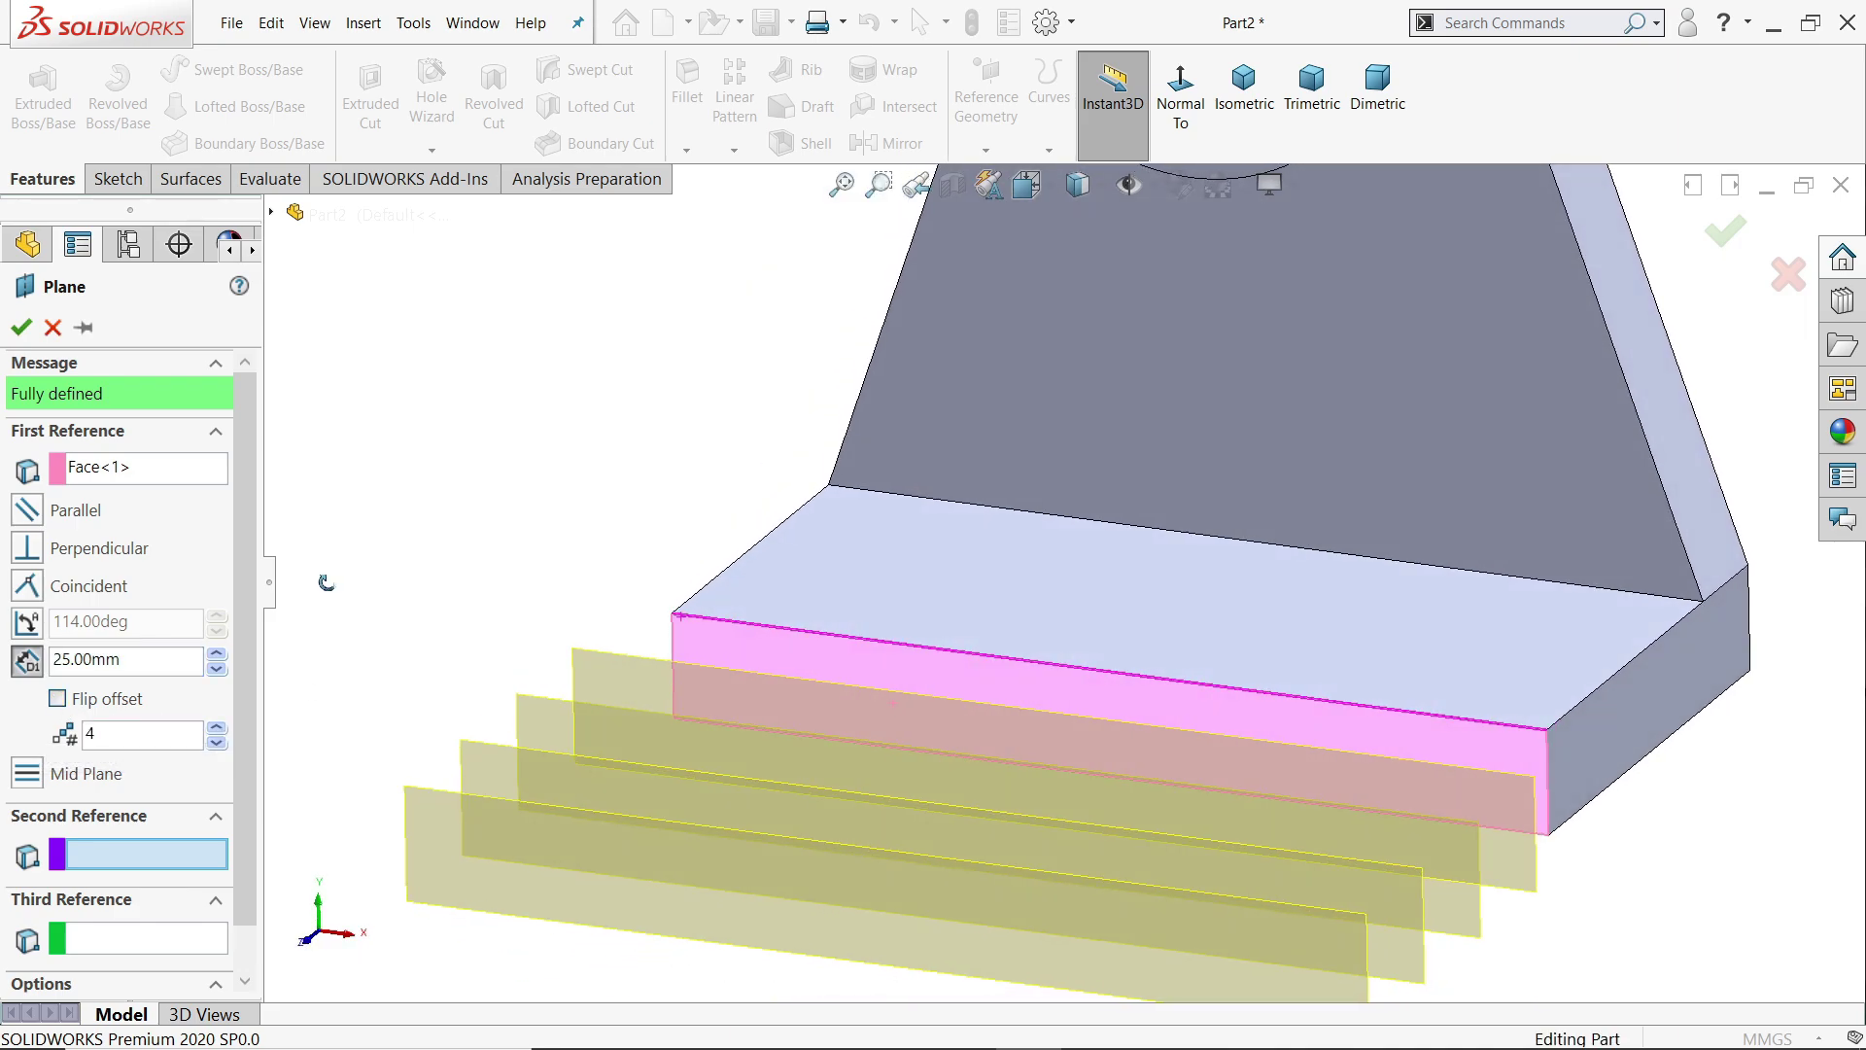
pyautogui.scroll(-2, 1199, 549)
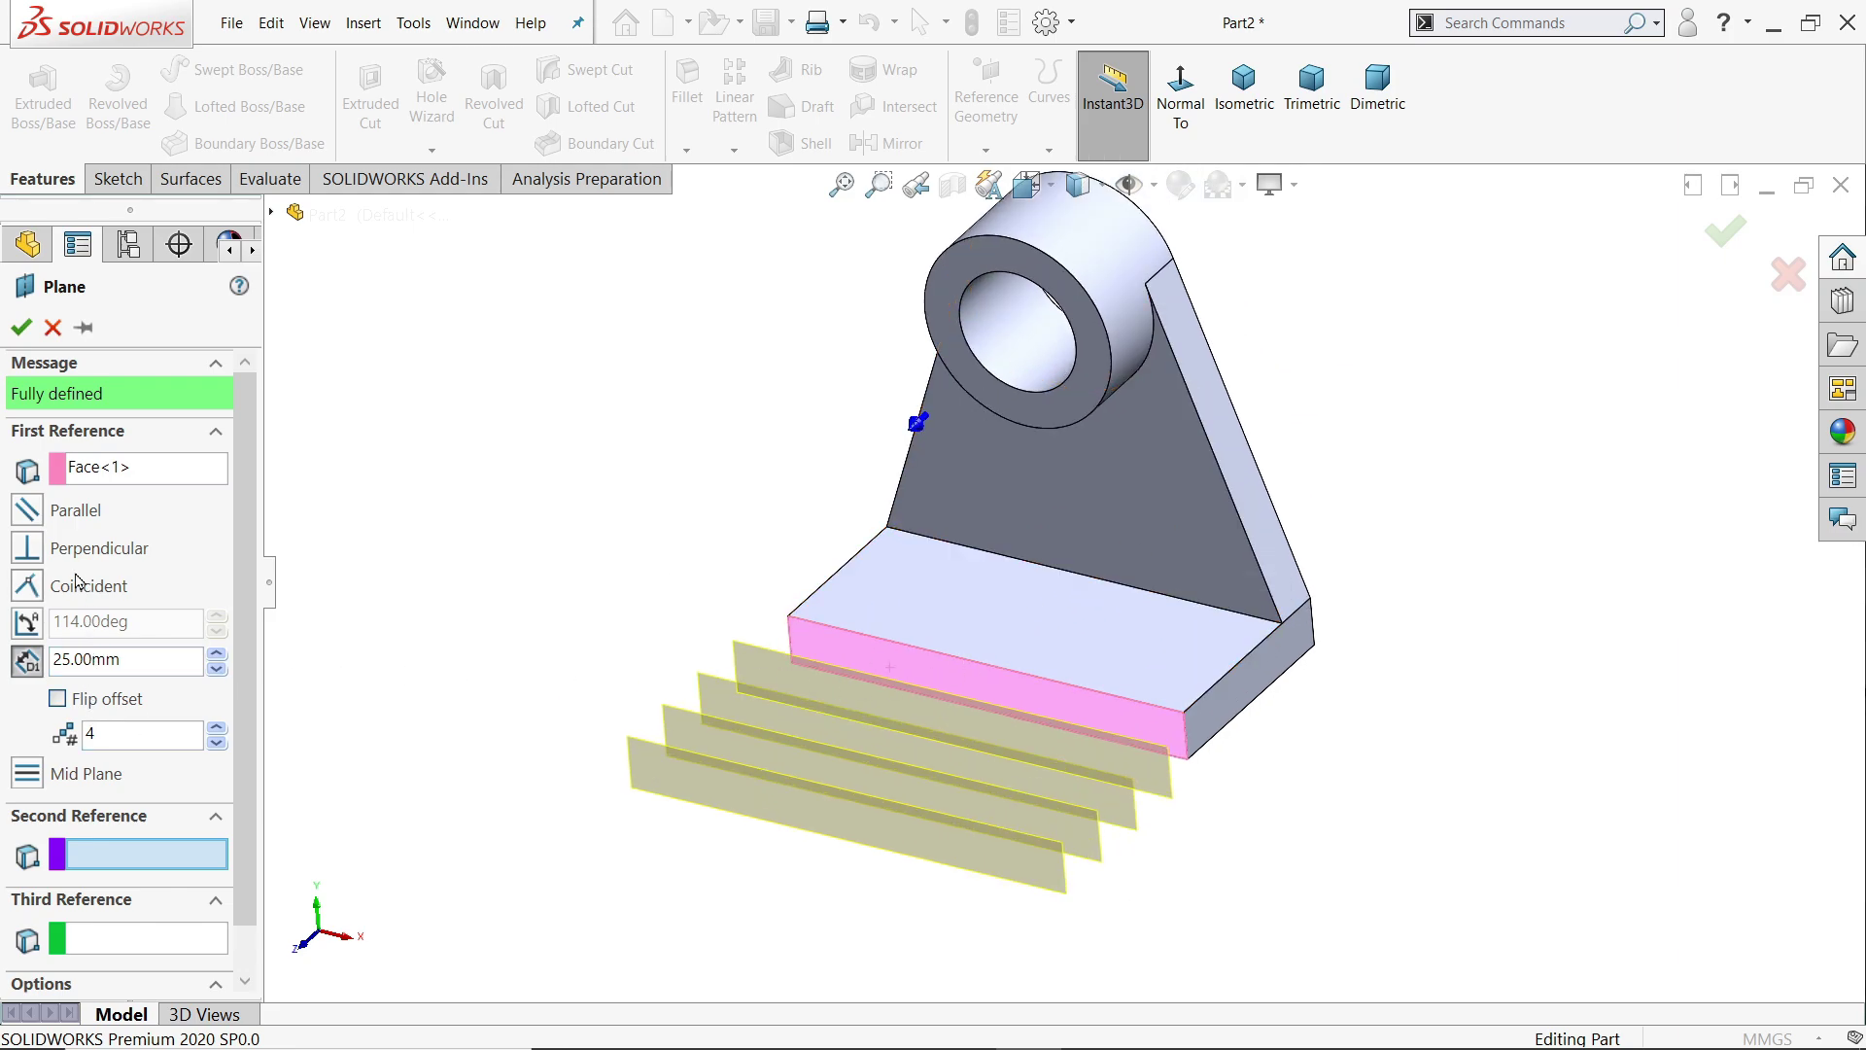
pyautogui.click(20, 326)
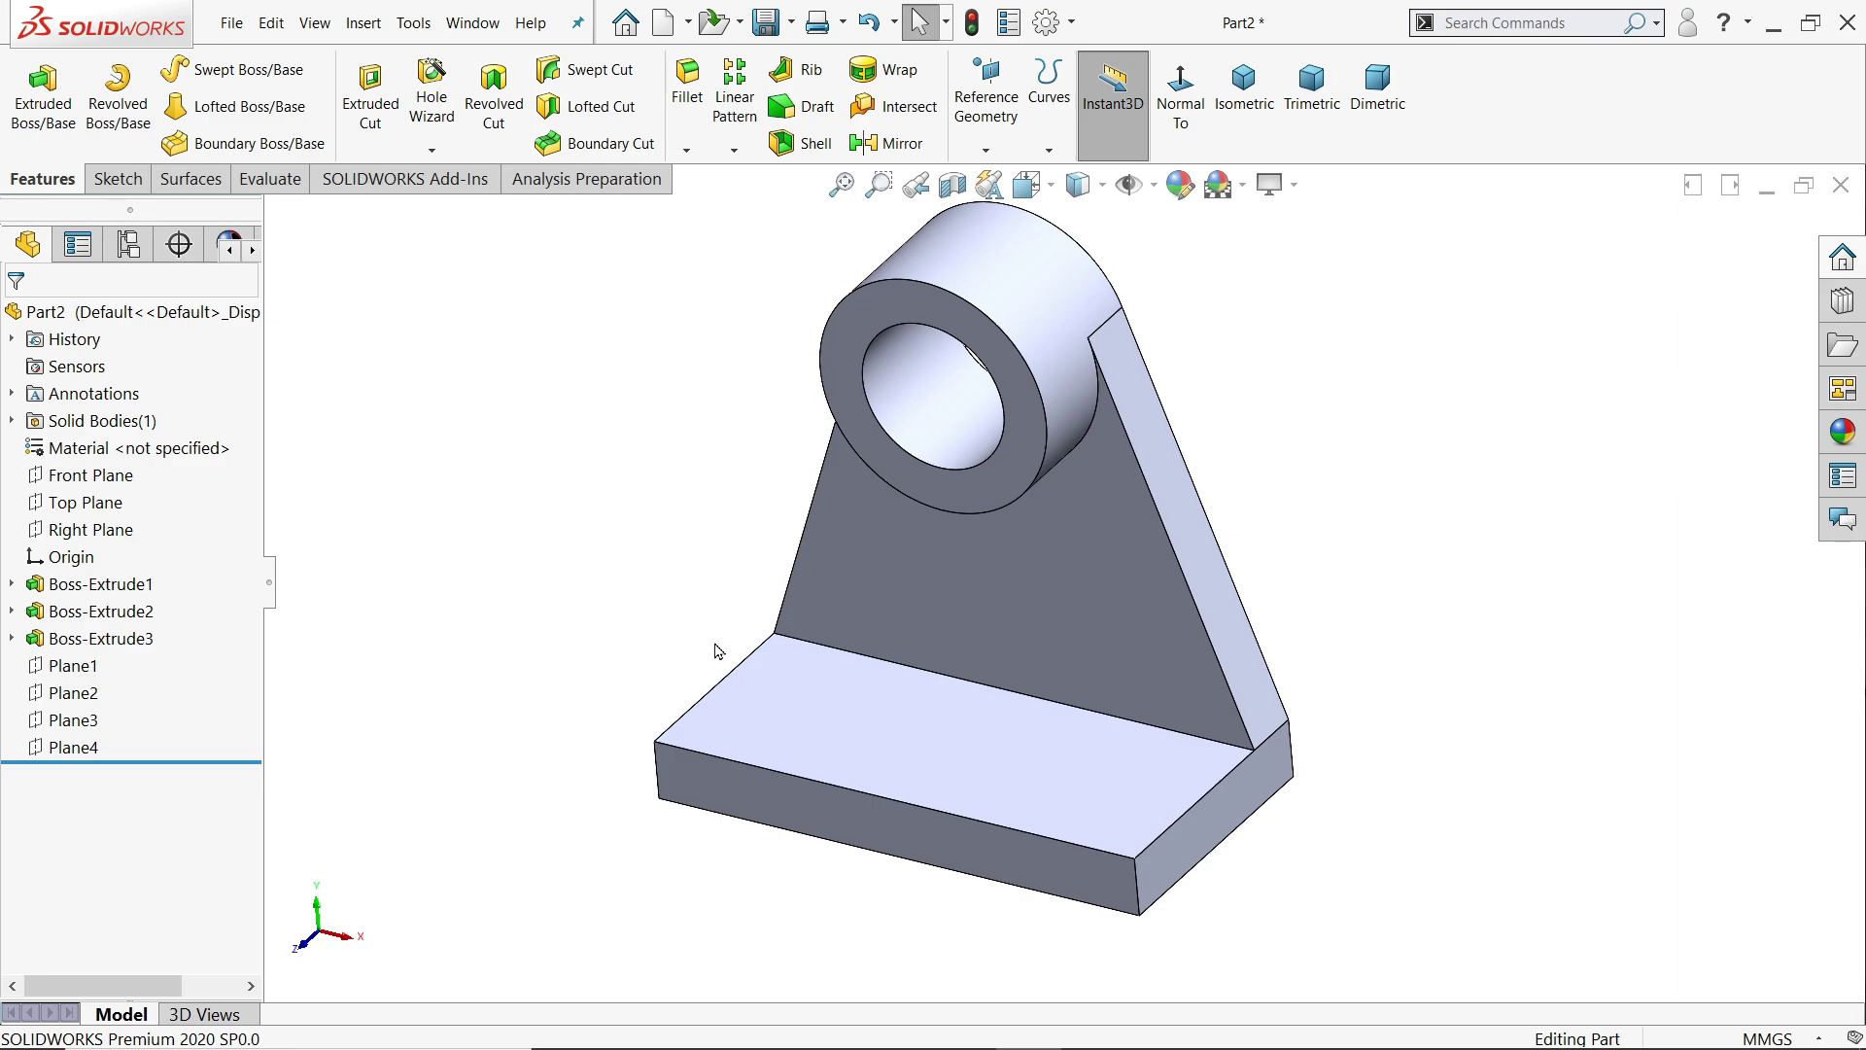
# - Start another plane referencing the base's top face and its front edge
pyautogui.click(985, 153)
pyautogui.click(1001, 175)
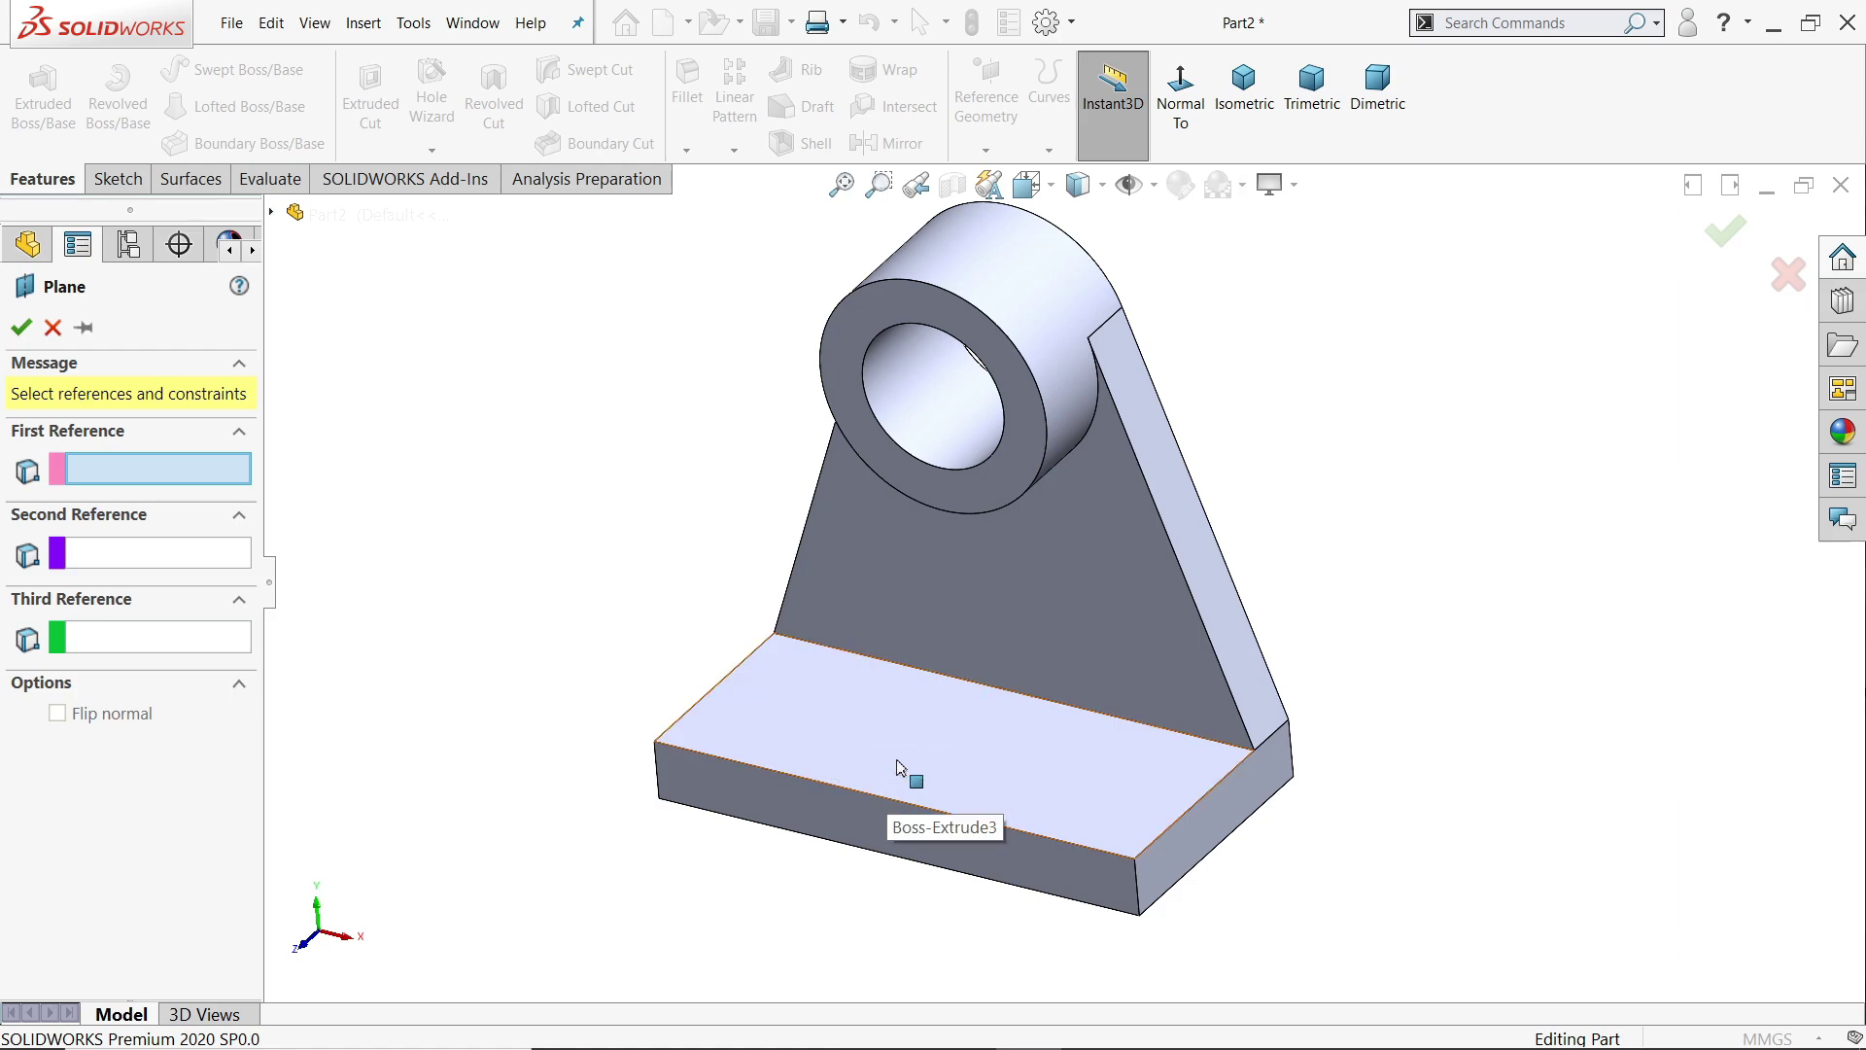
pyautogui.click(900, 763)
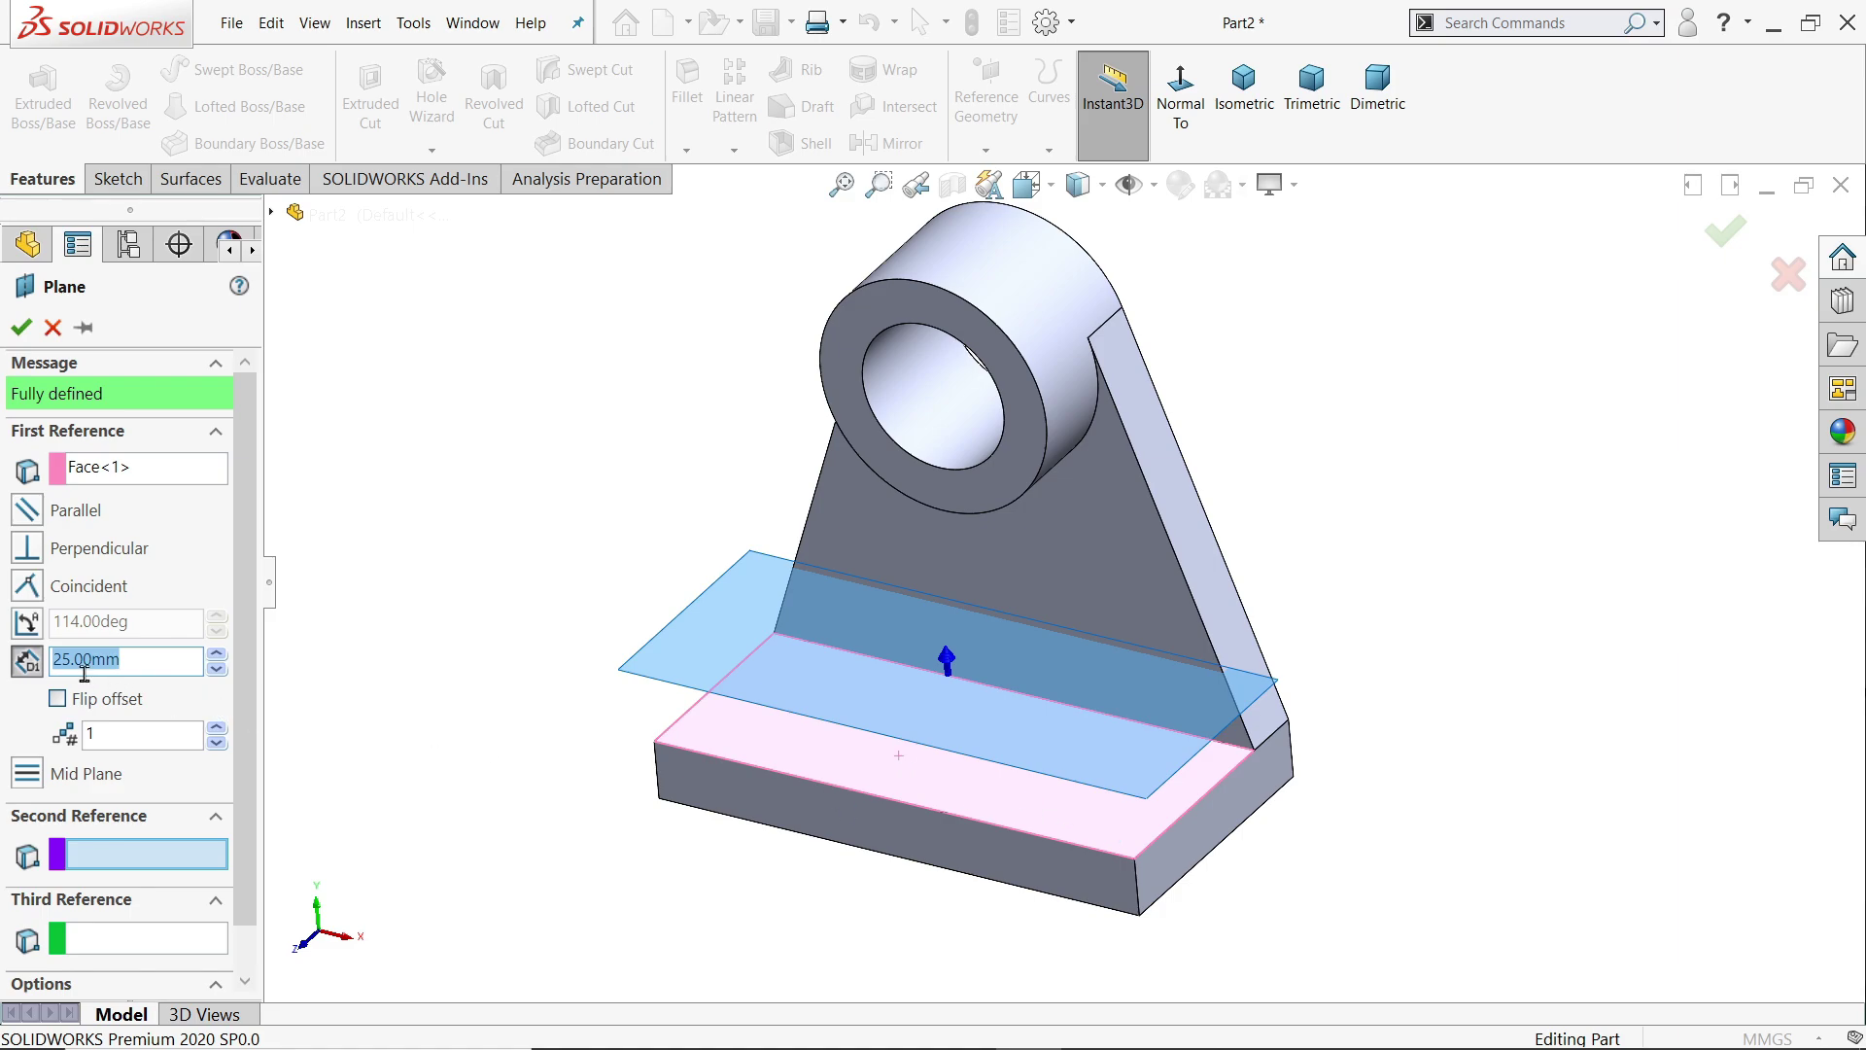
pyautogui.click(855, 798)
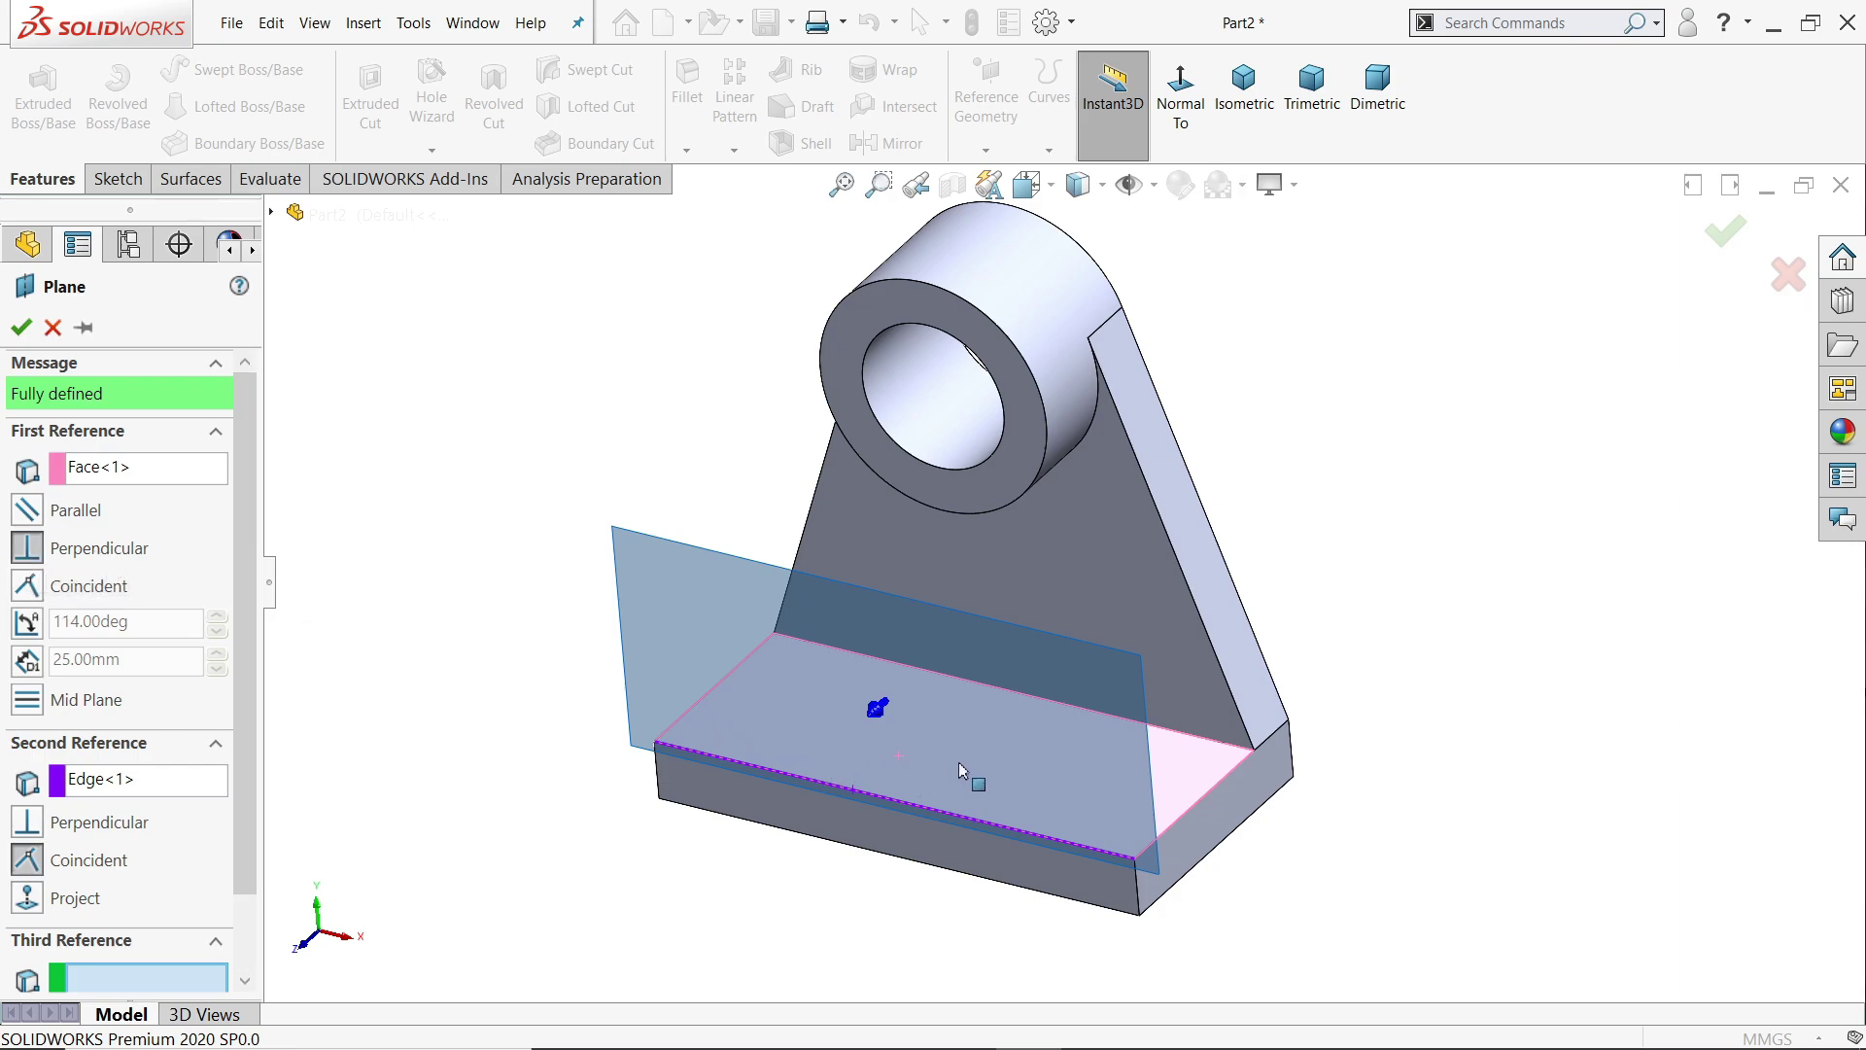
# - Try parallel, perpendicular and small angle settings against the top face, flipping sides
pyautogui.click(29, 520)
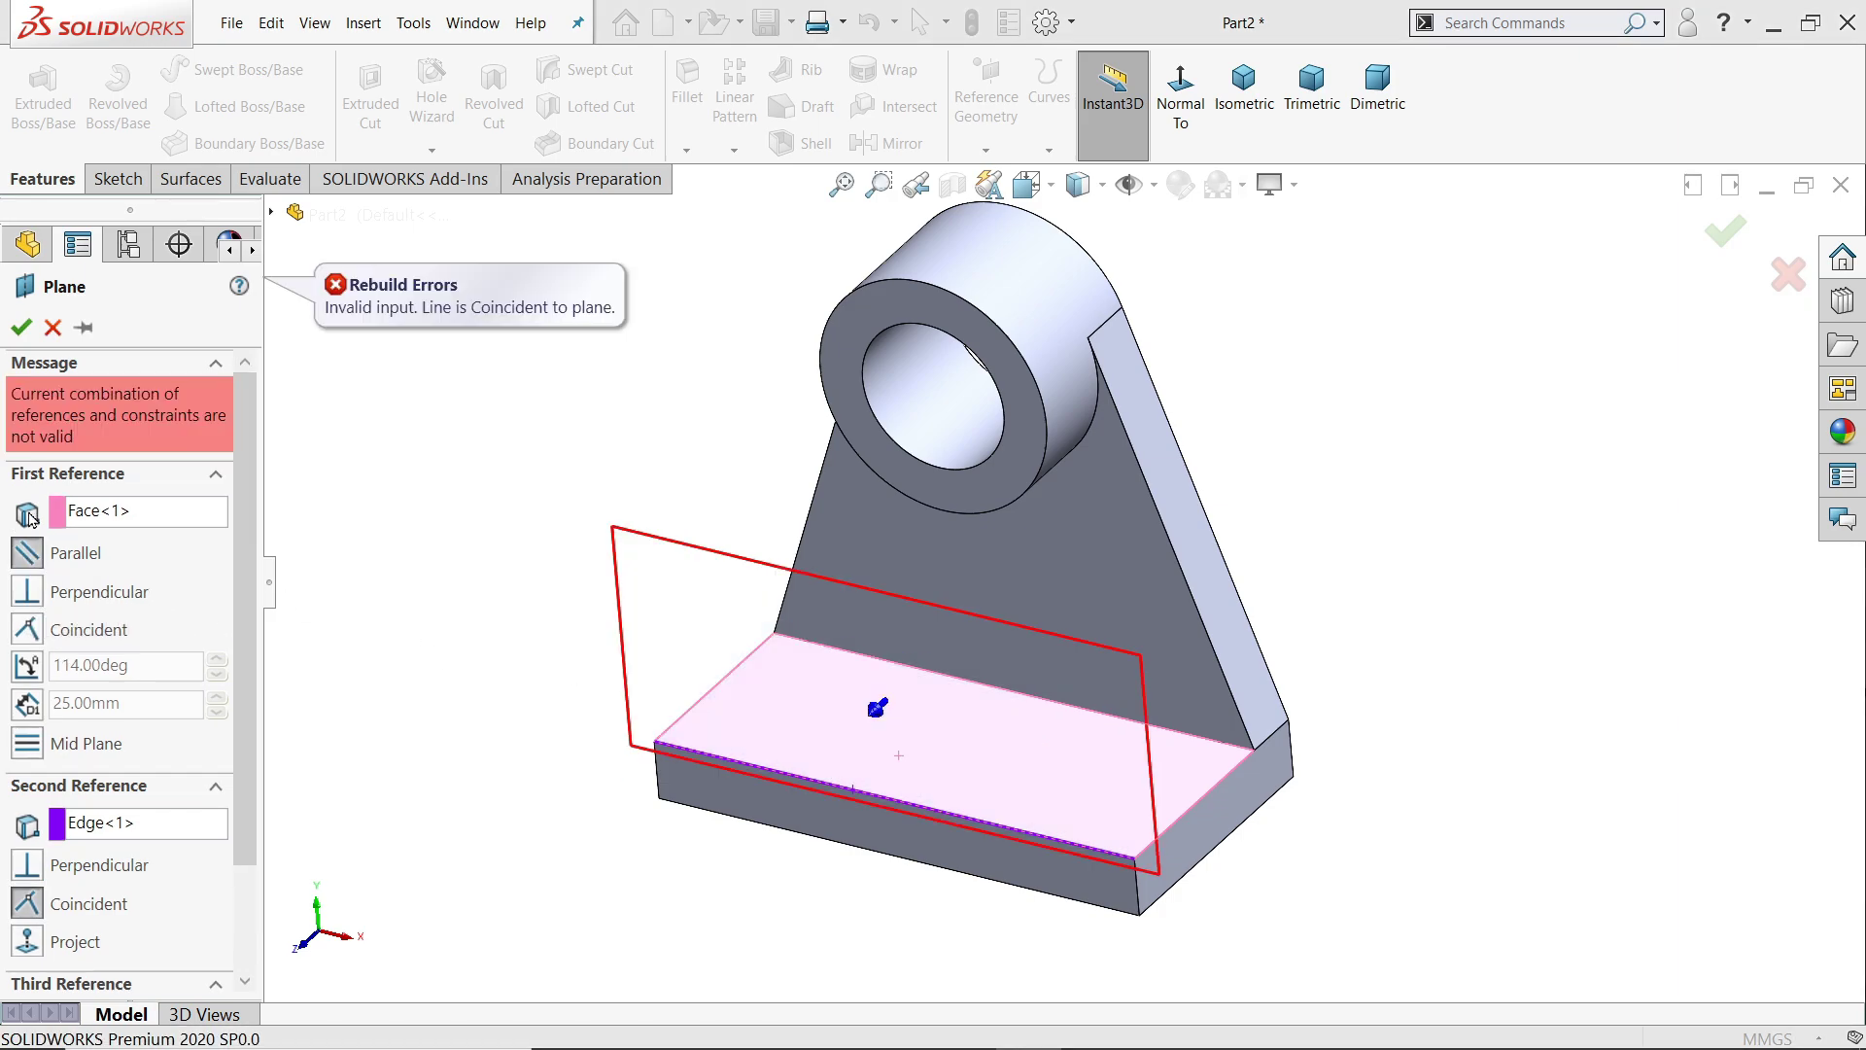
pyautogui.click(25, 593)
pyautogui.click(26, 592)
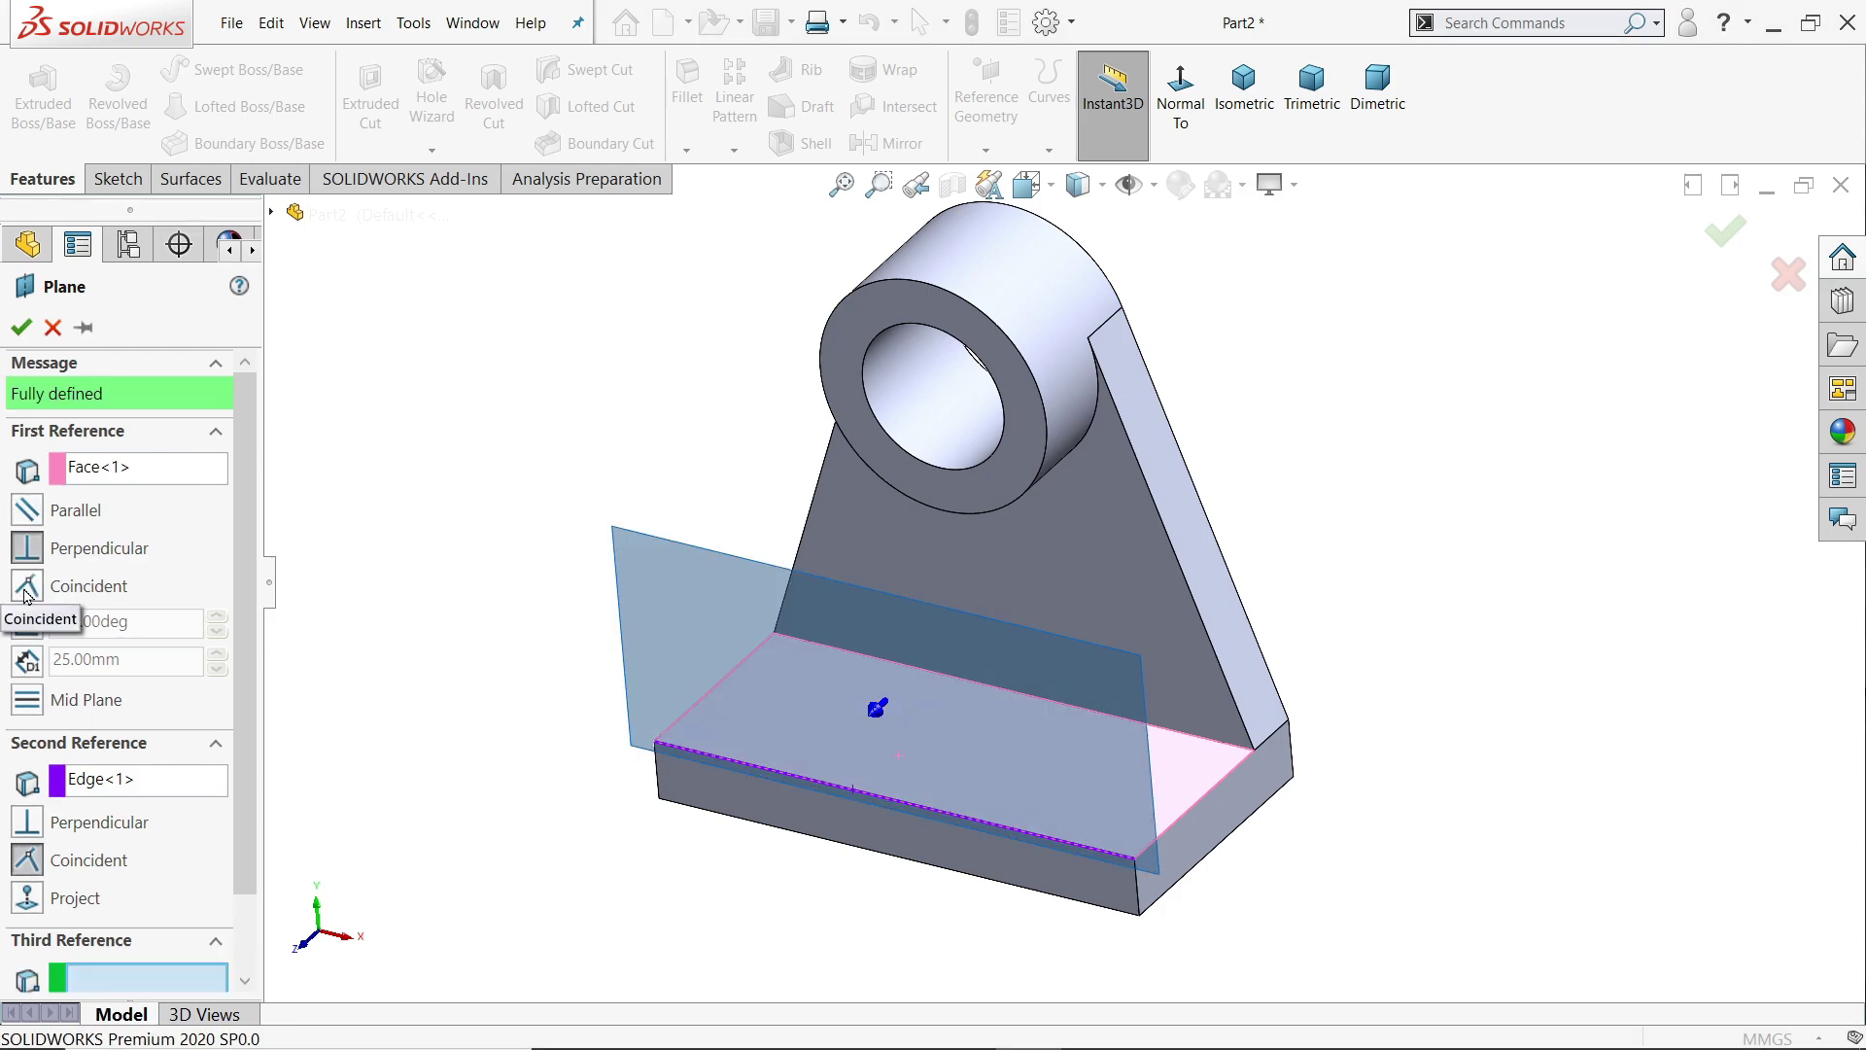
pyautogui.click(26, 622)
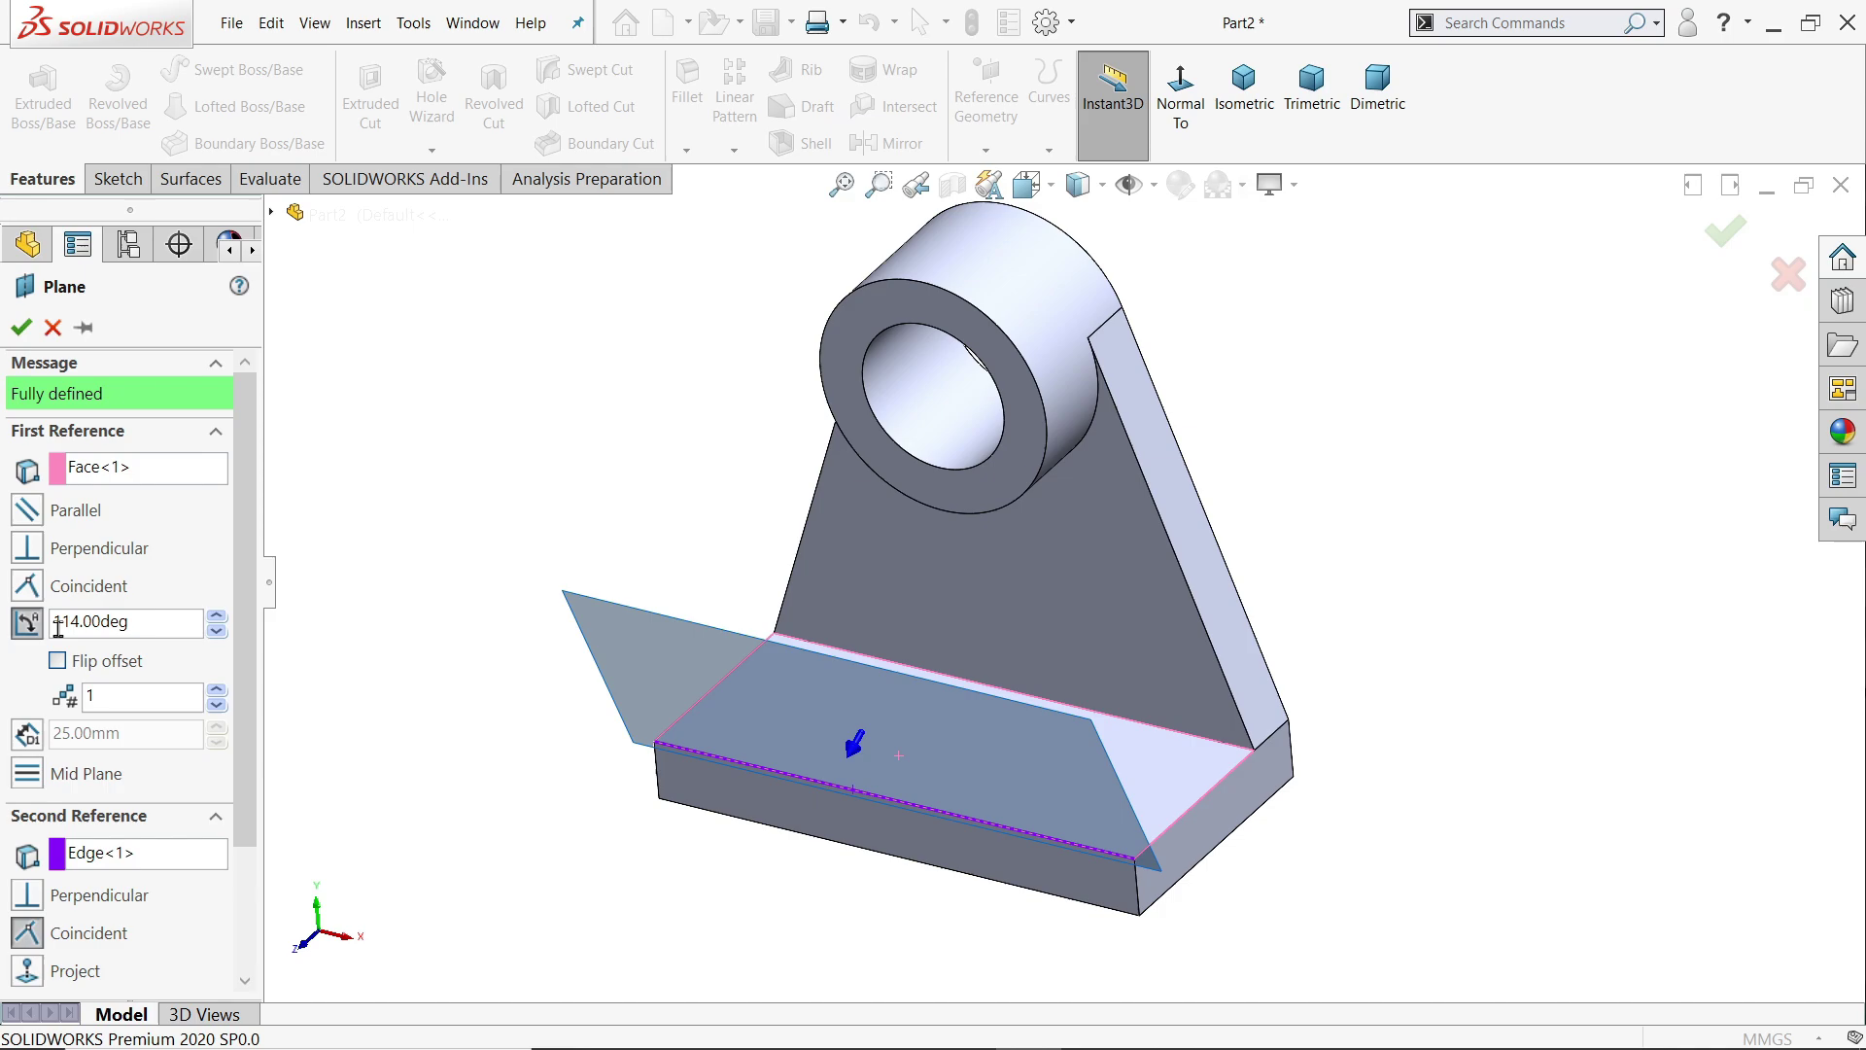
pyautogui.moveTo(148, 620); pyautogui.dragTo(25, 623)
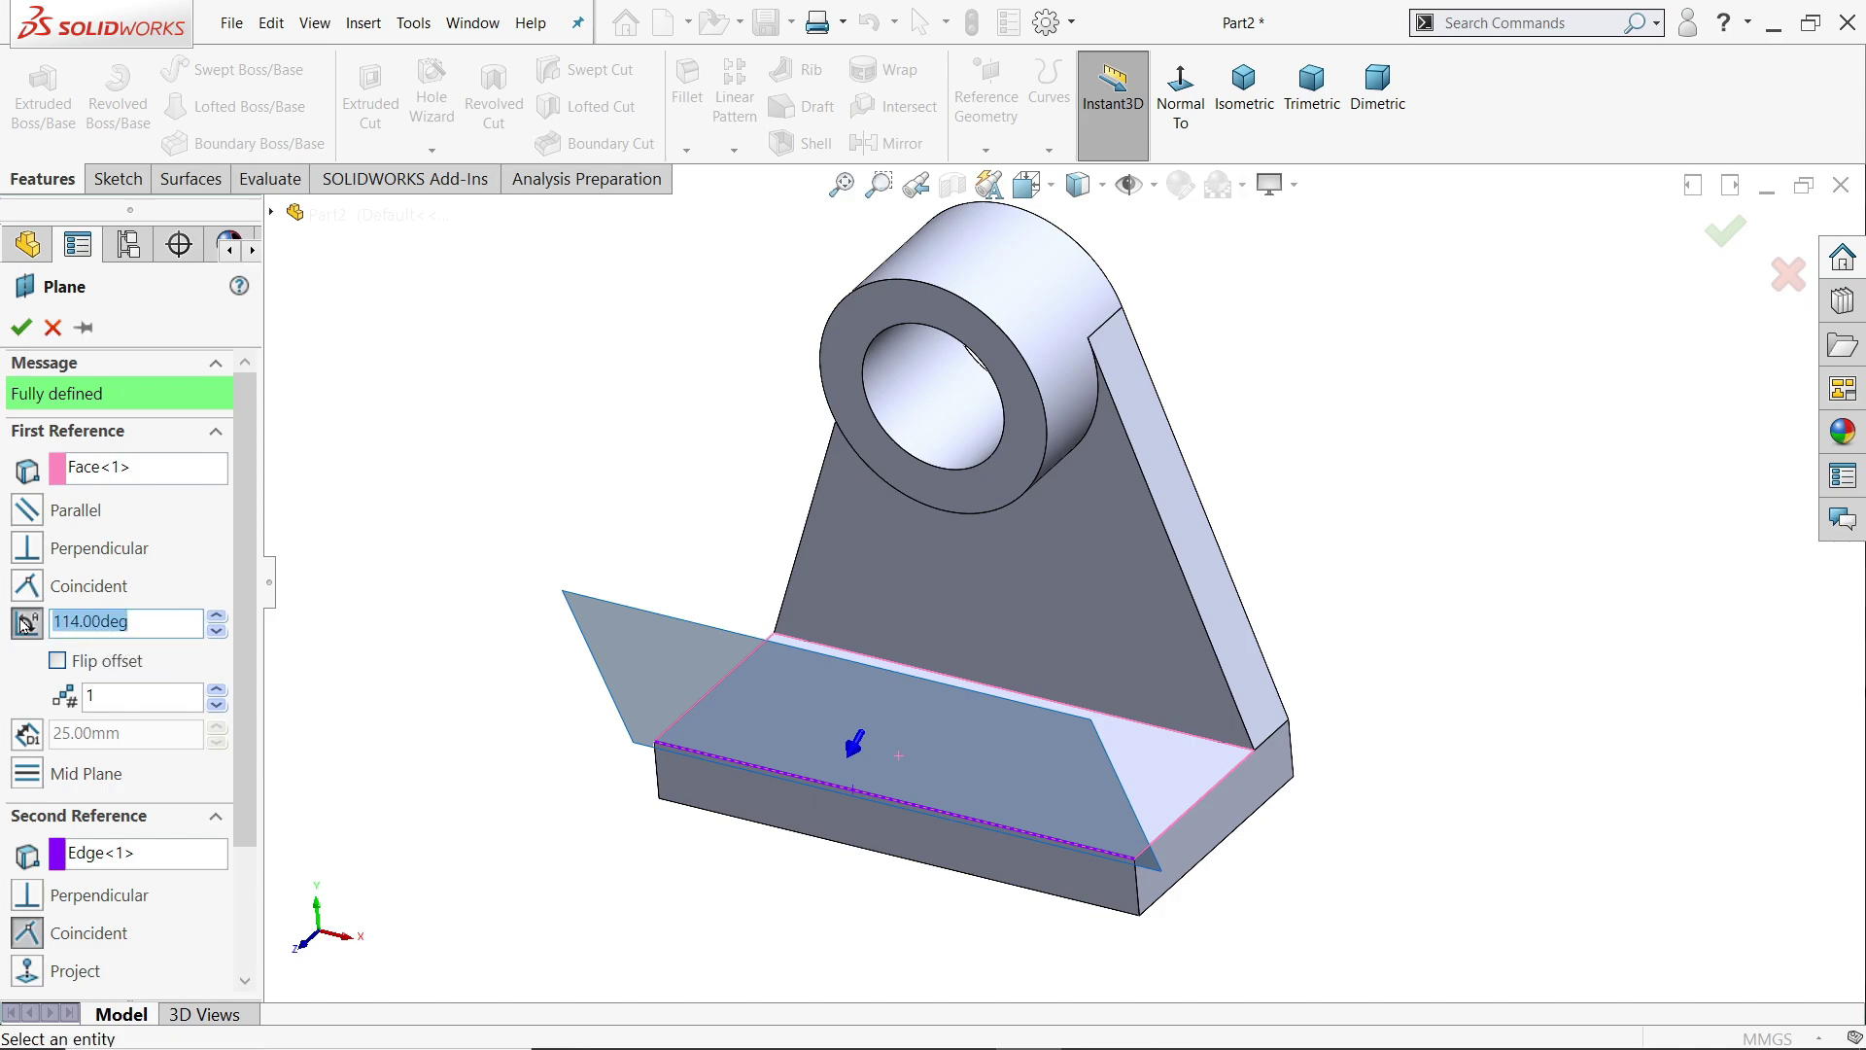
pyautogui.click(217, 616)
pyautogui.click(217, 616)
pyautogui.click(217, 616)
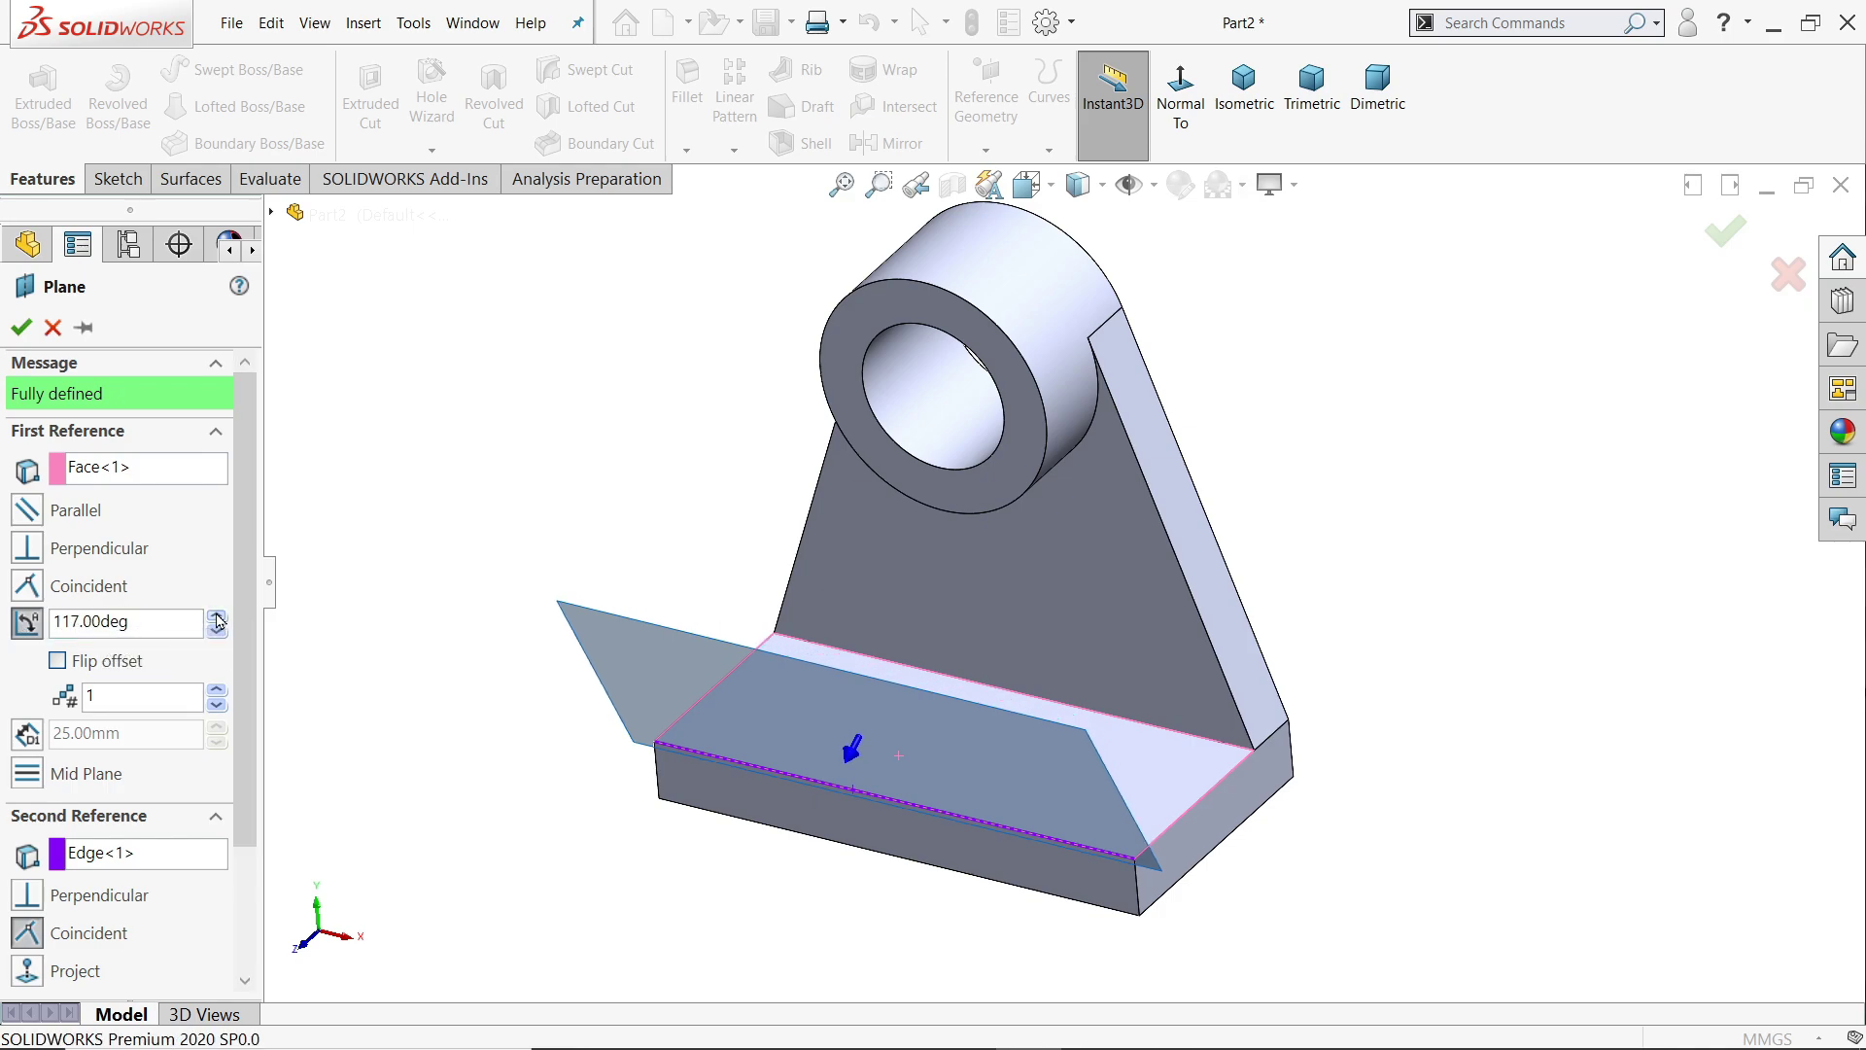
pyautogui.click(217, 616)
pyautogui.click(58, 662)
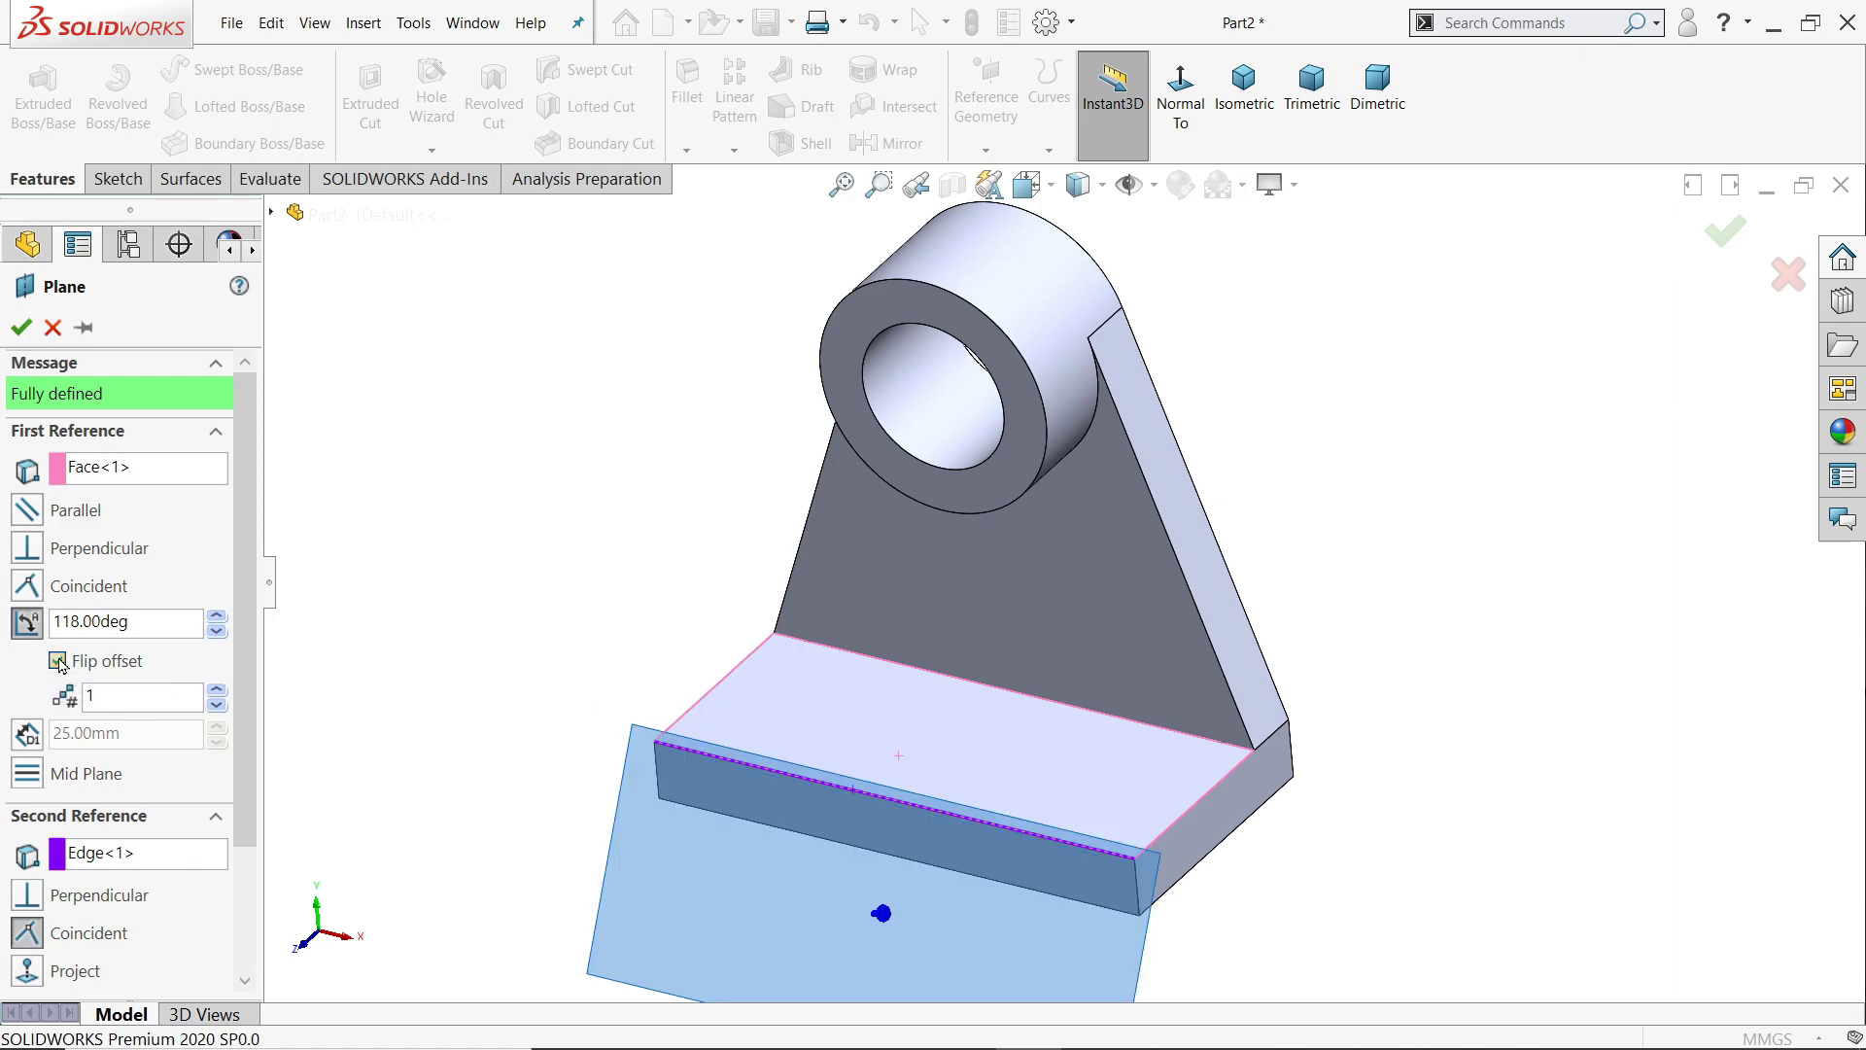
pyautogui.click(58, 662)
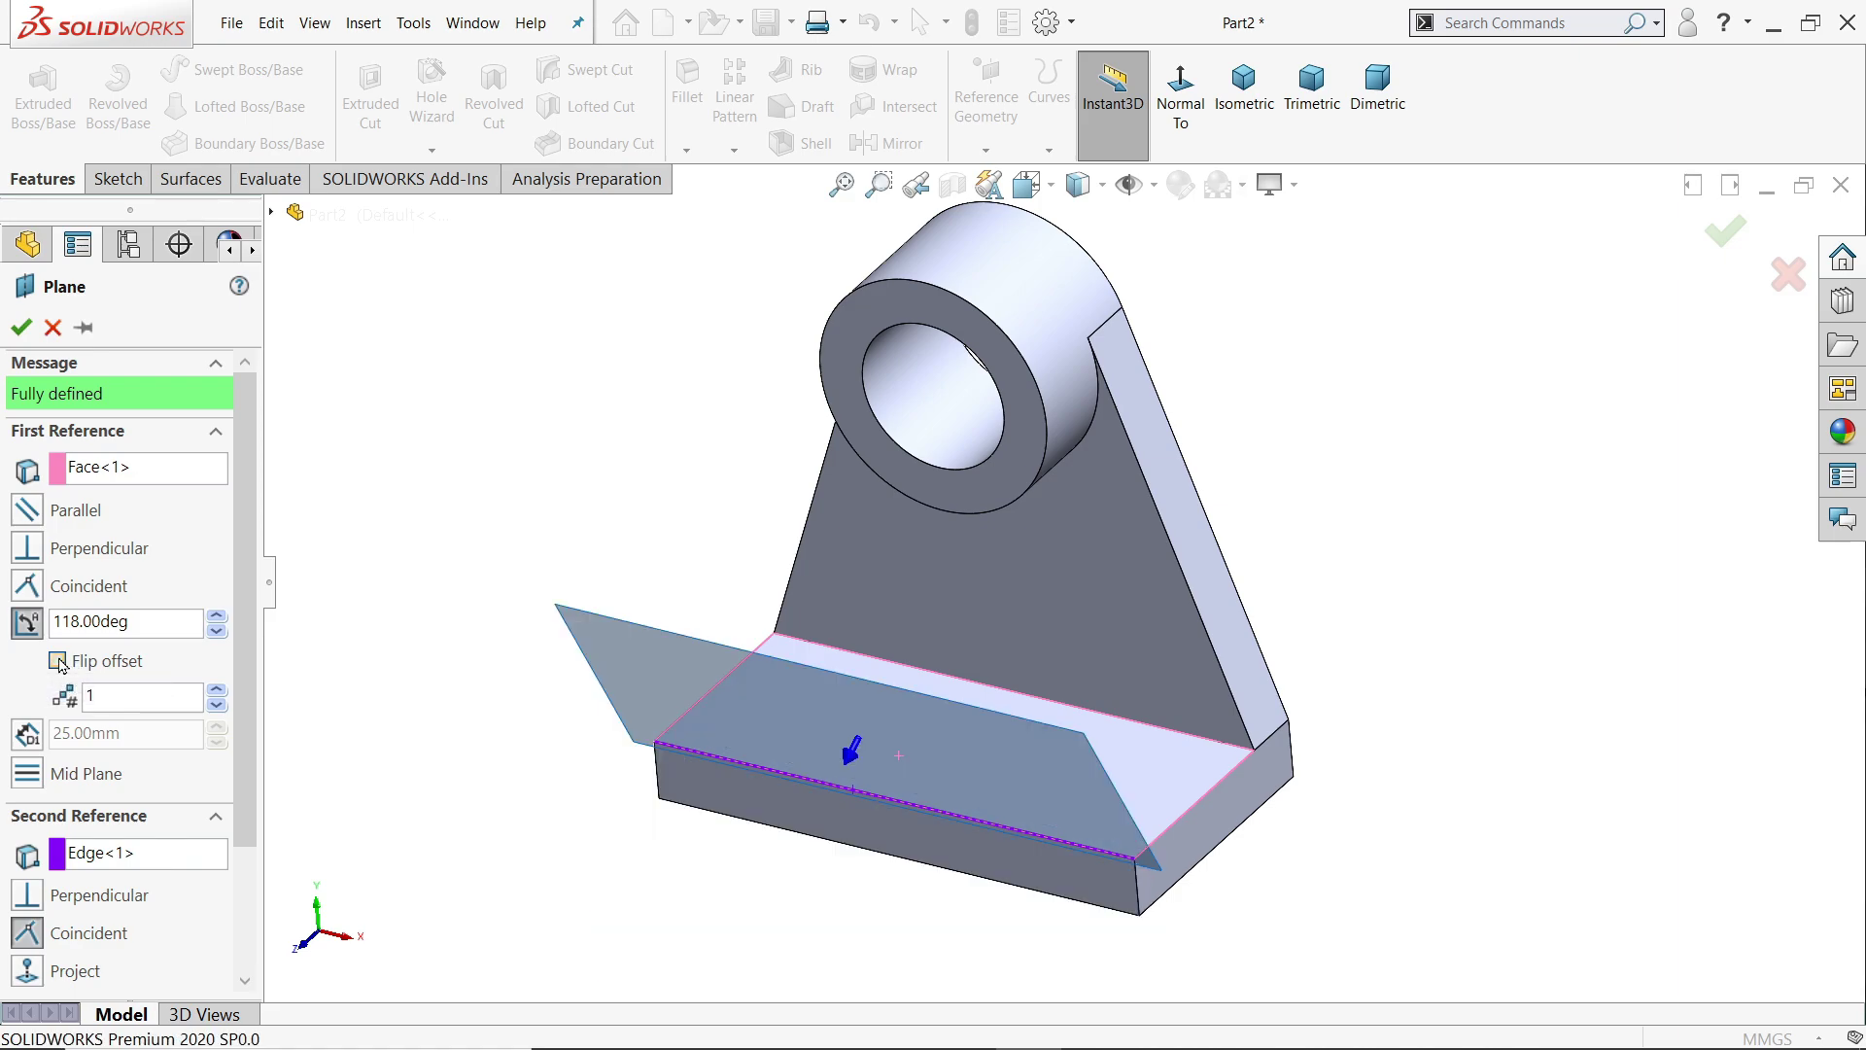
# - Set the angle to 80°, flip below the base, change to 90° and accept as Plane5
pyautogui.doubleClick(107, 620)
pyautogui.write('80')
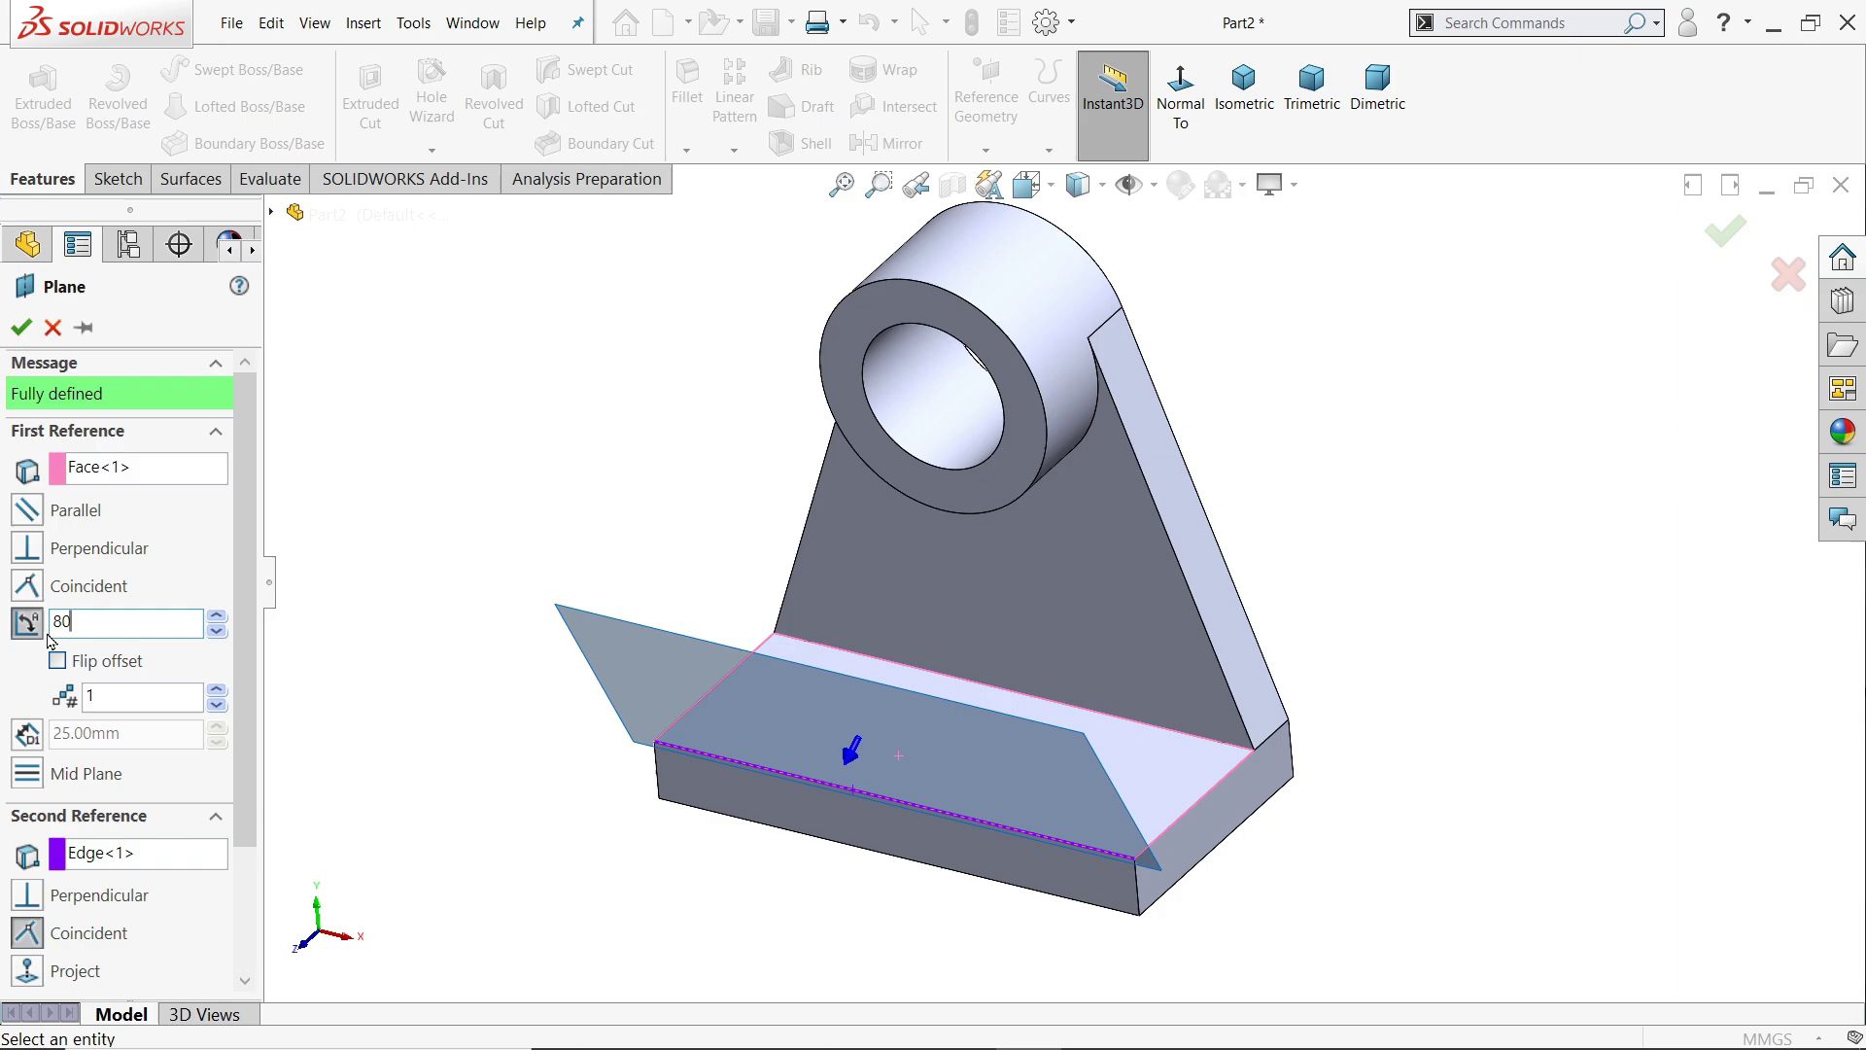
pyautogui.press('Return')
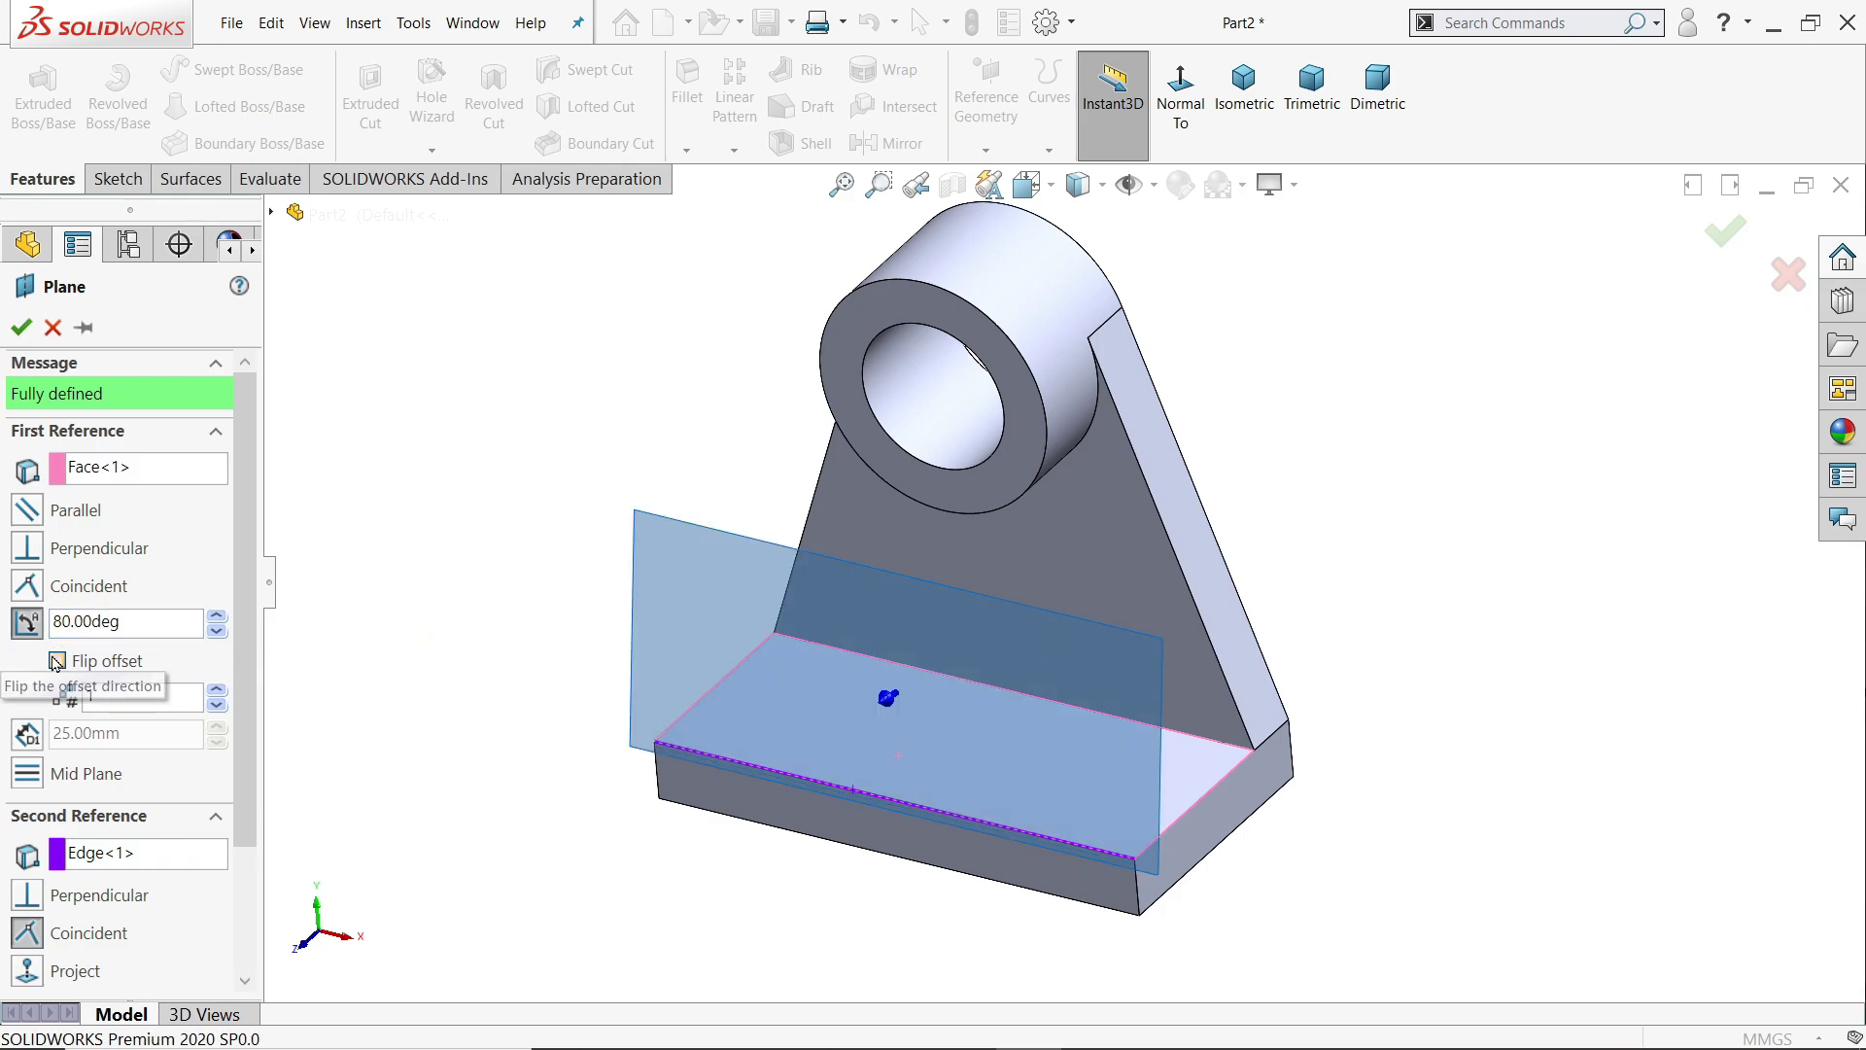
pyautogui.click(89, 662)
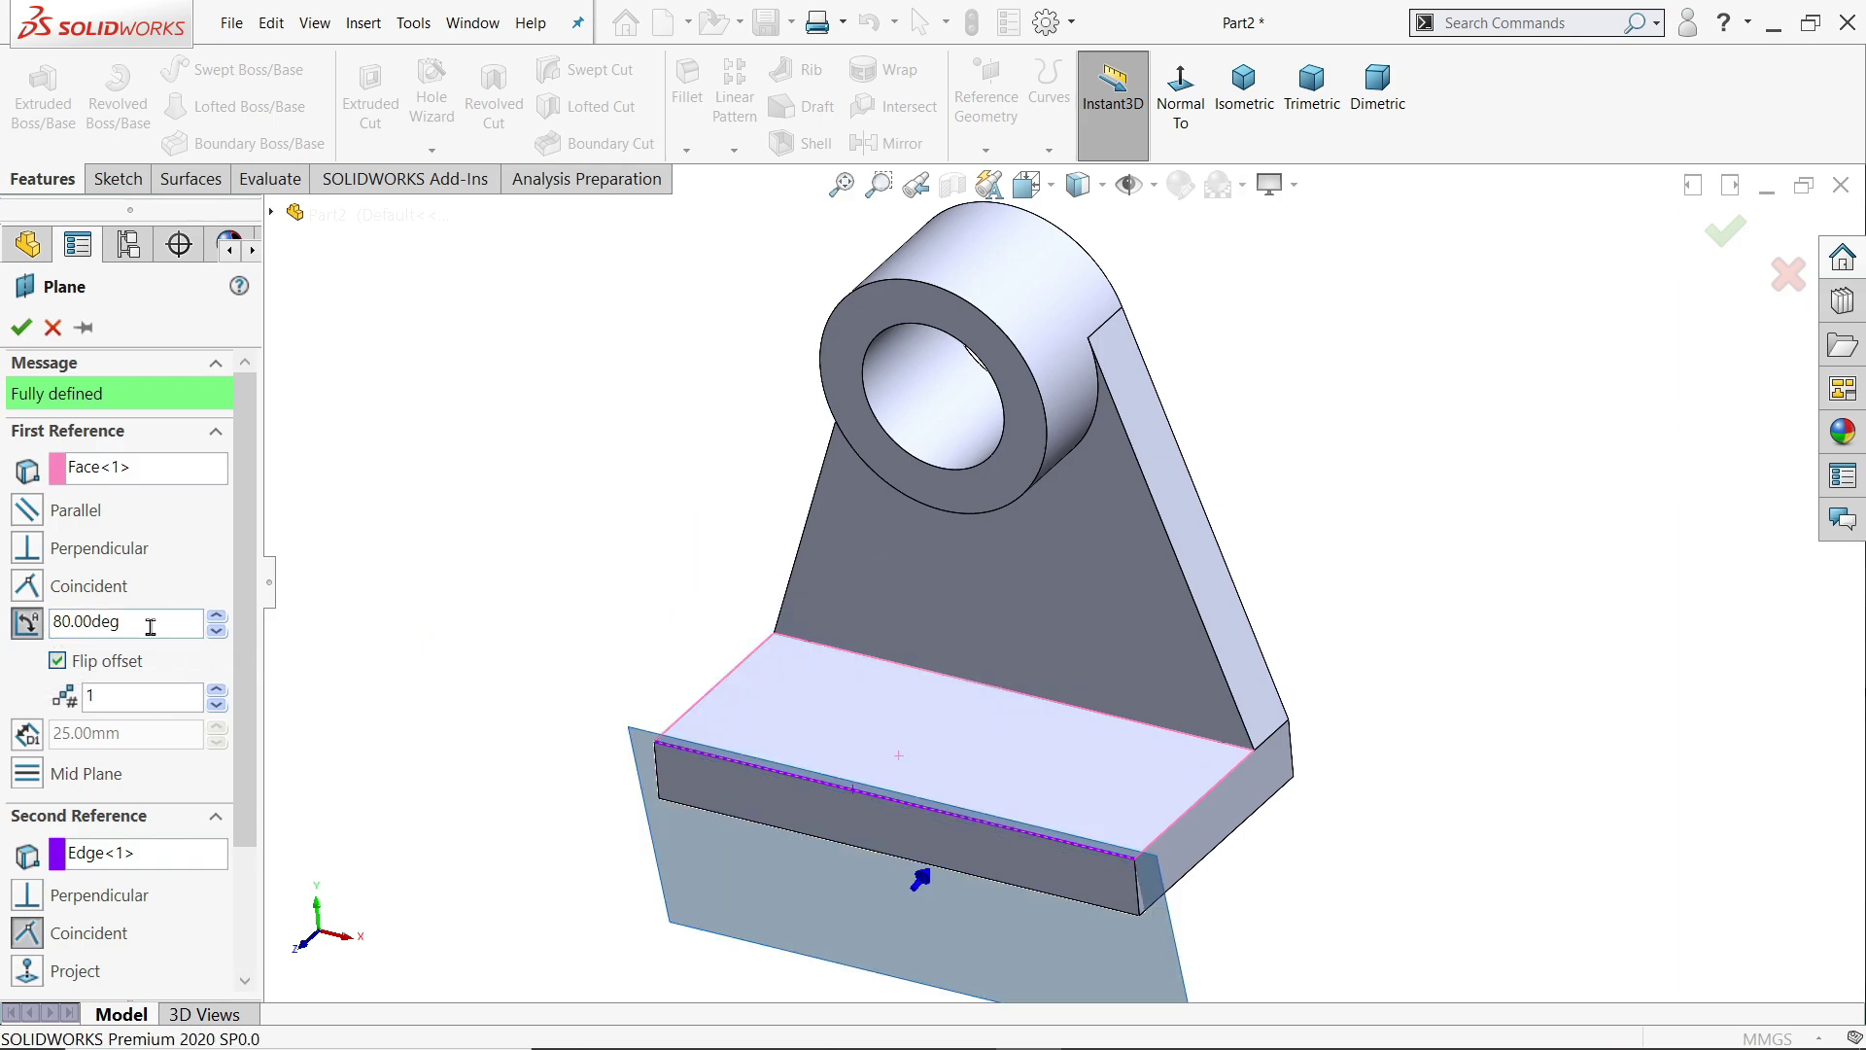
pyautogui.doubleClick(151, 626)
pyautogui.write('90')
pyautogui.press('Return')
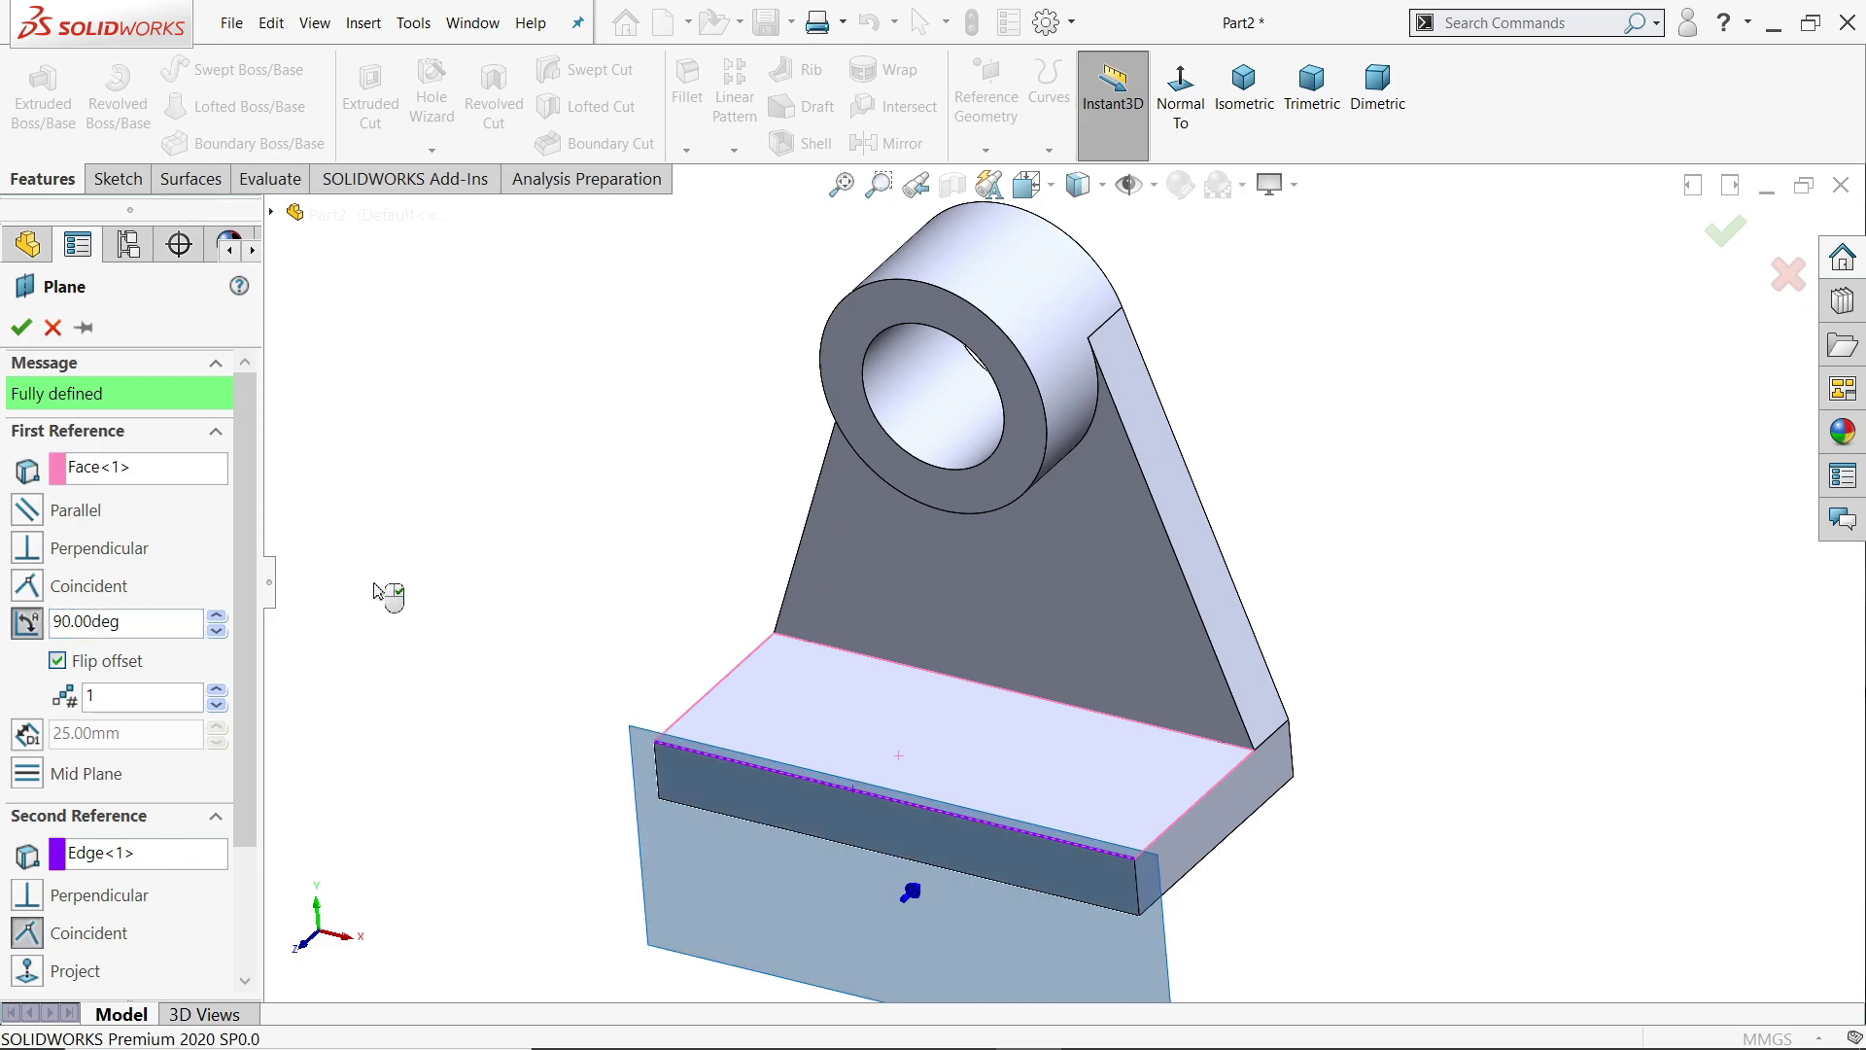
pyautogui.scroll(-2, 809, 679)
pyautogui.scroll(4, 809, 680)
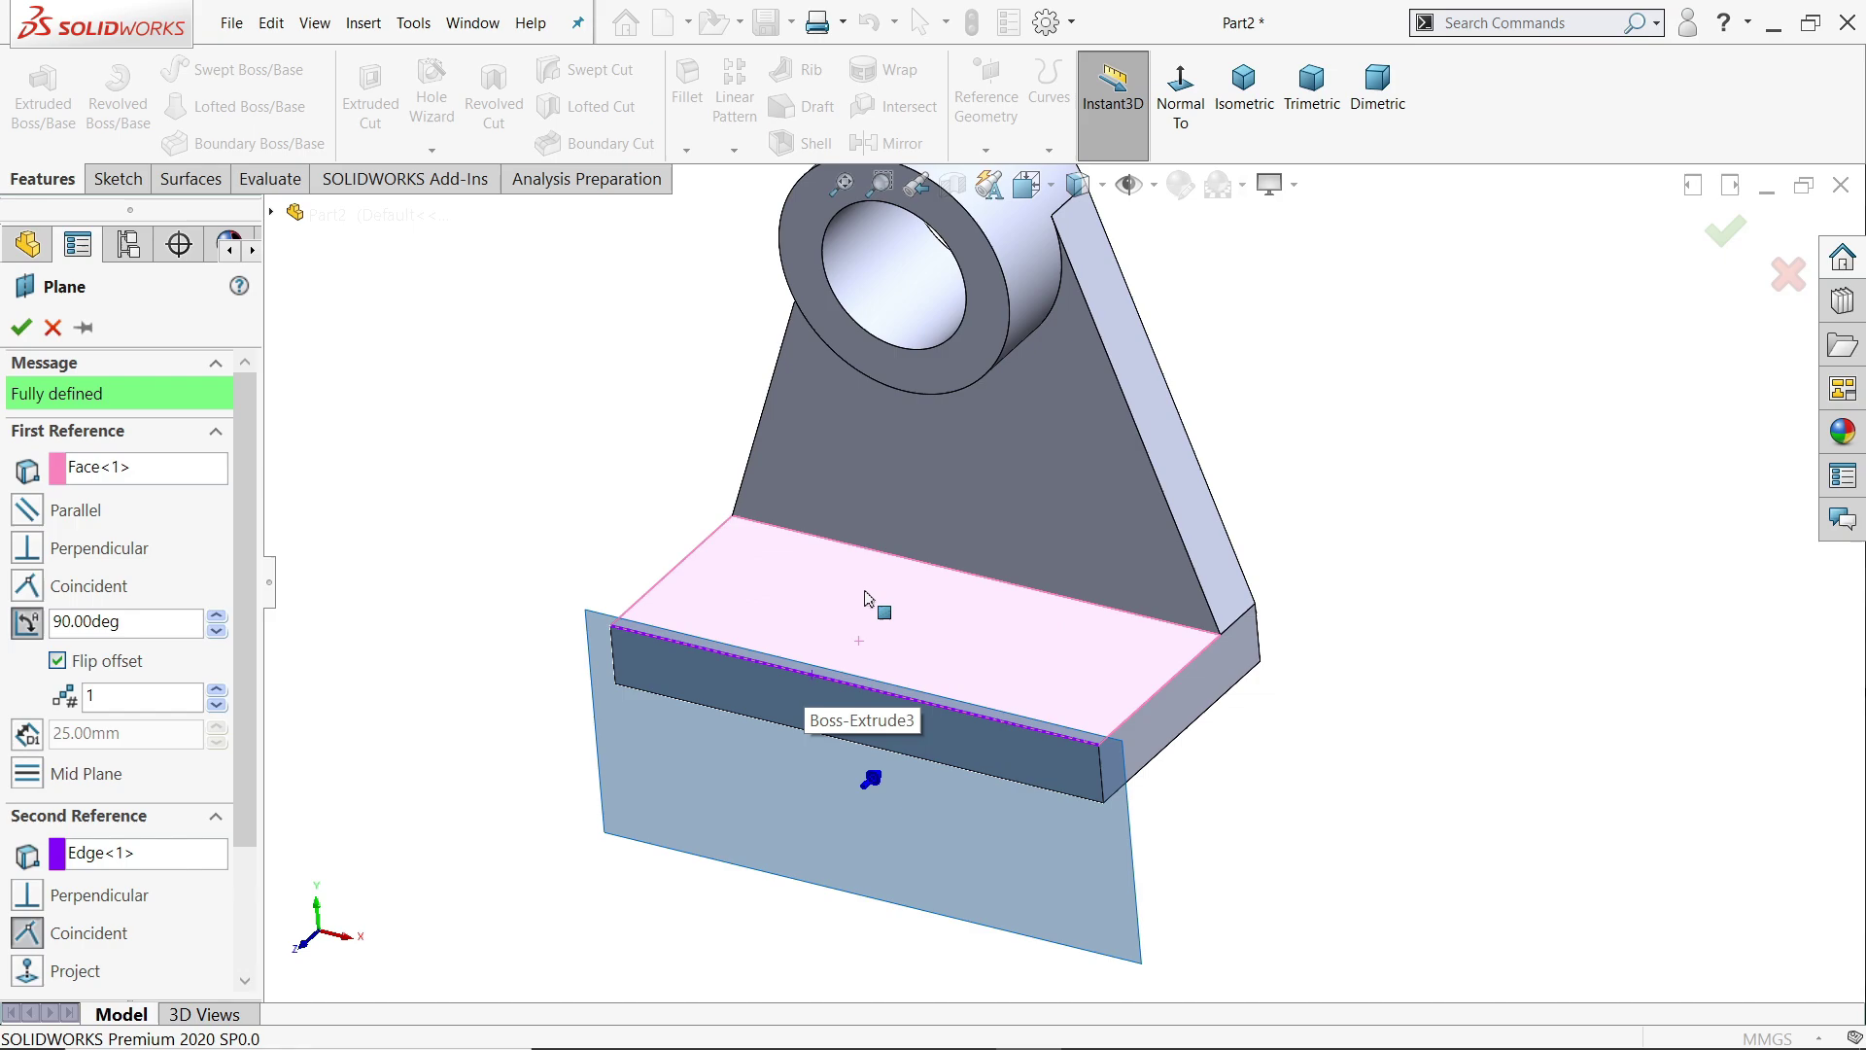
pyautogui.click(20, 327)
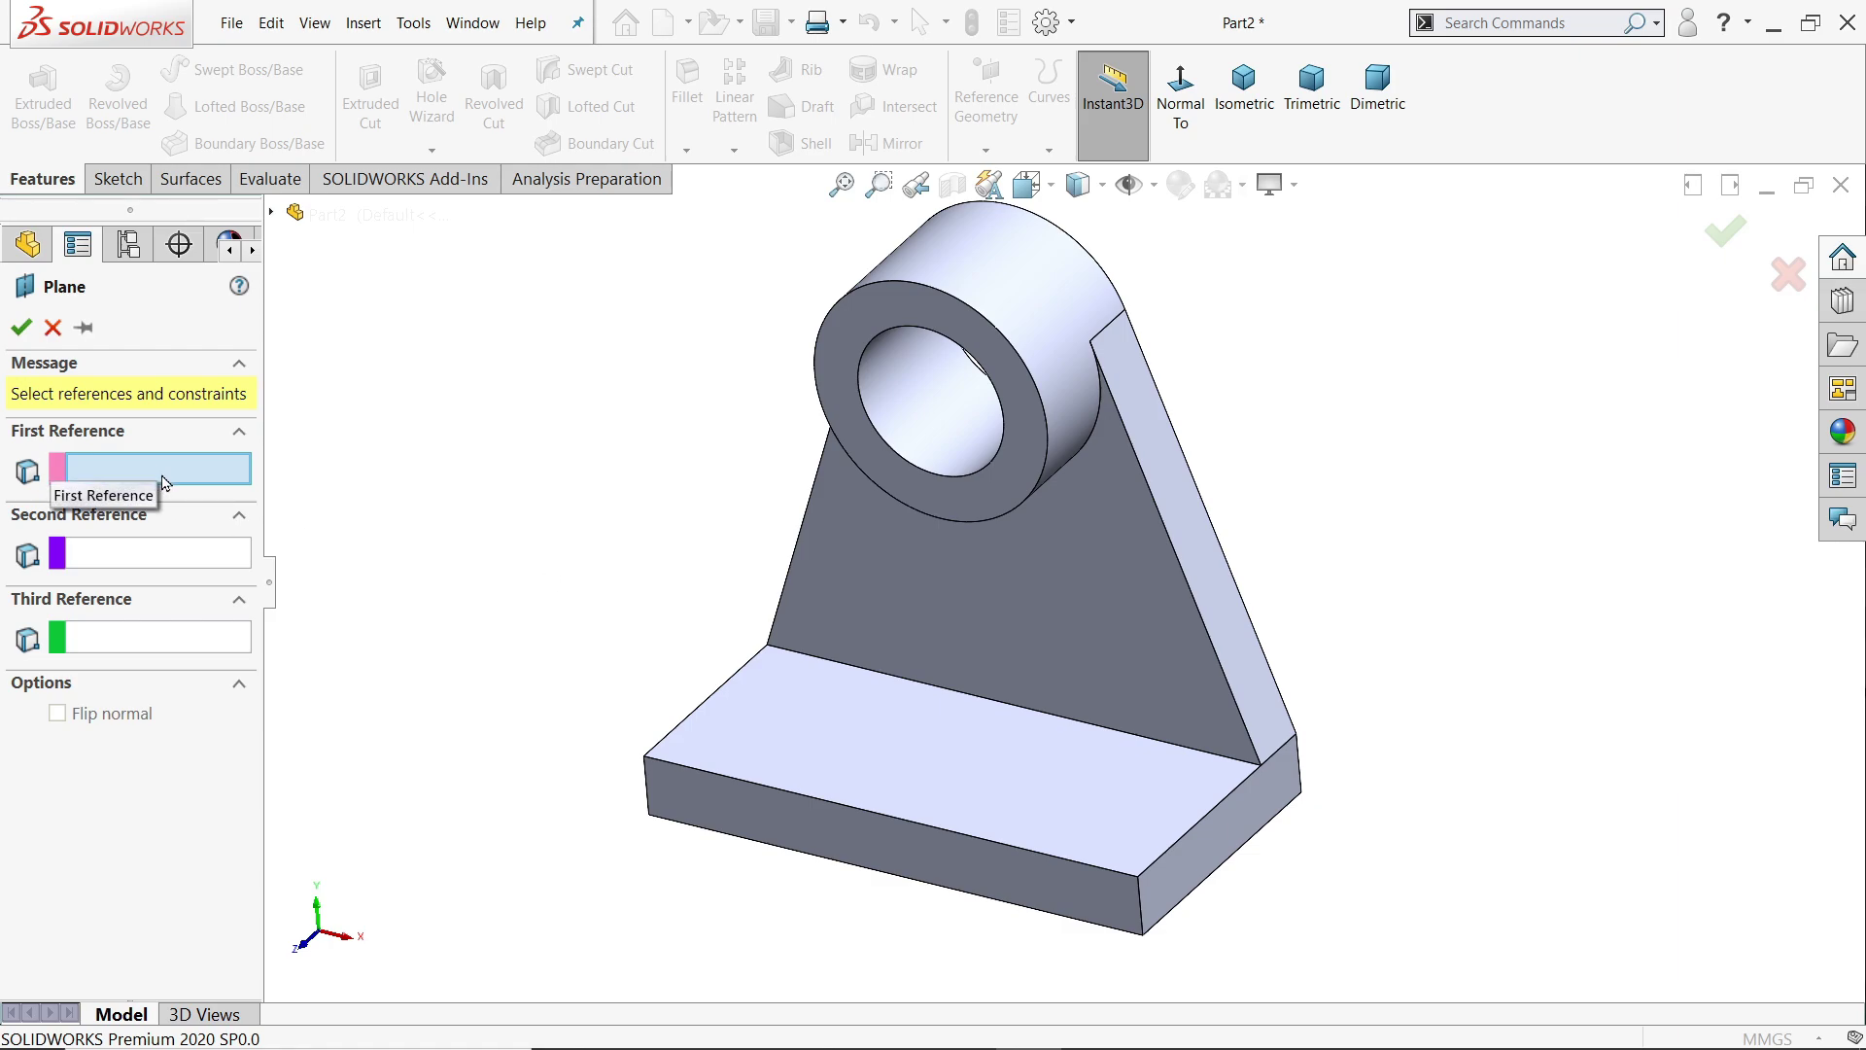
# - Reference the front-left top, back-left top and front-right bottom corners of the base
pyautogui.click(644, 757)
pyautogui.scroll(-2, 665, 754)
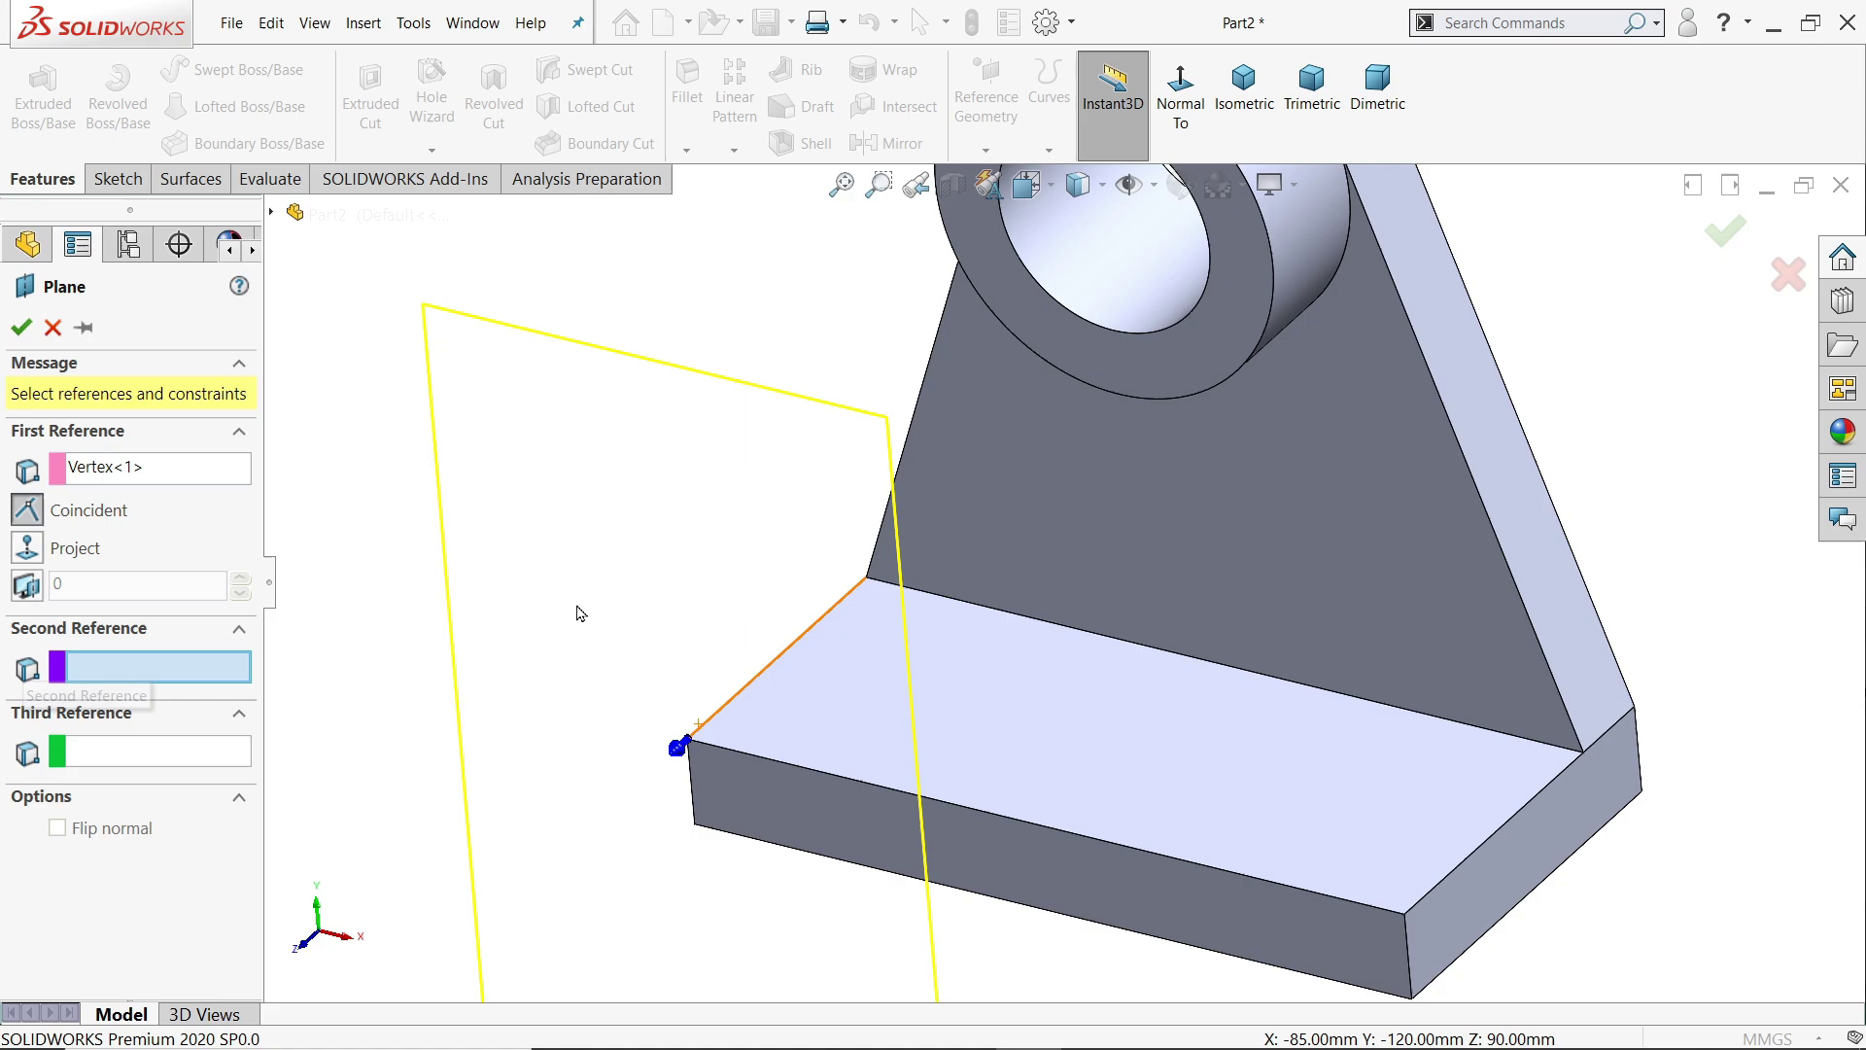
pyautogui.click(867, 579)
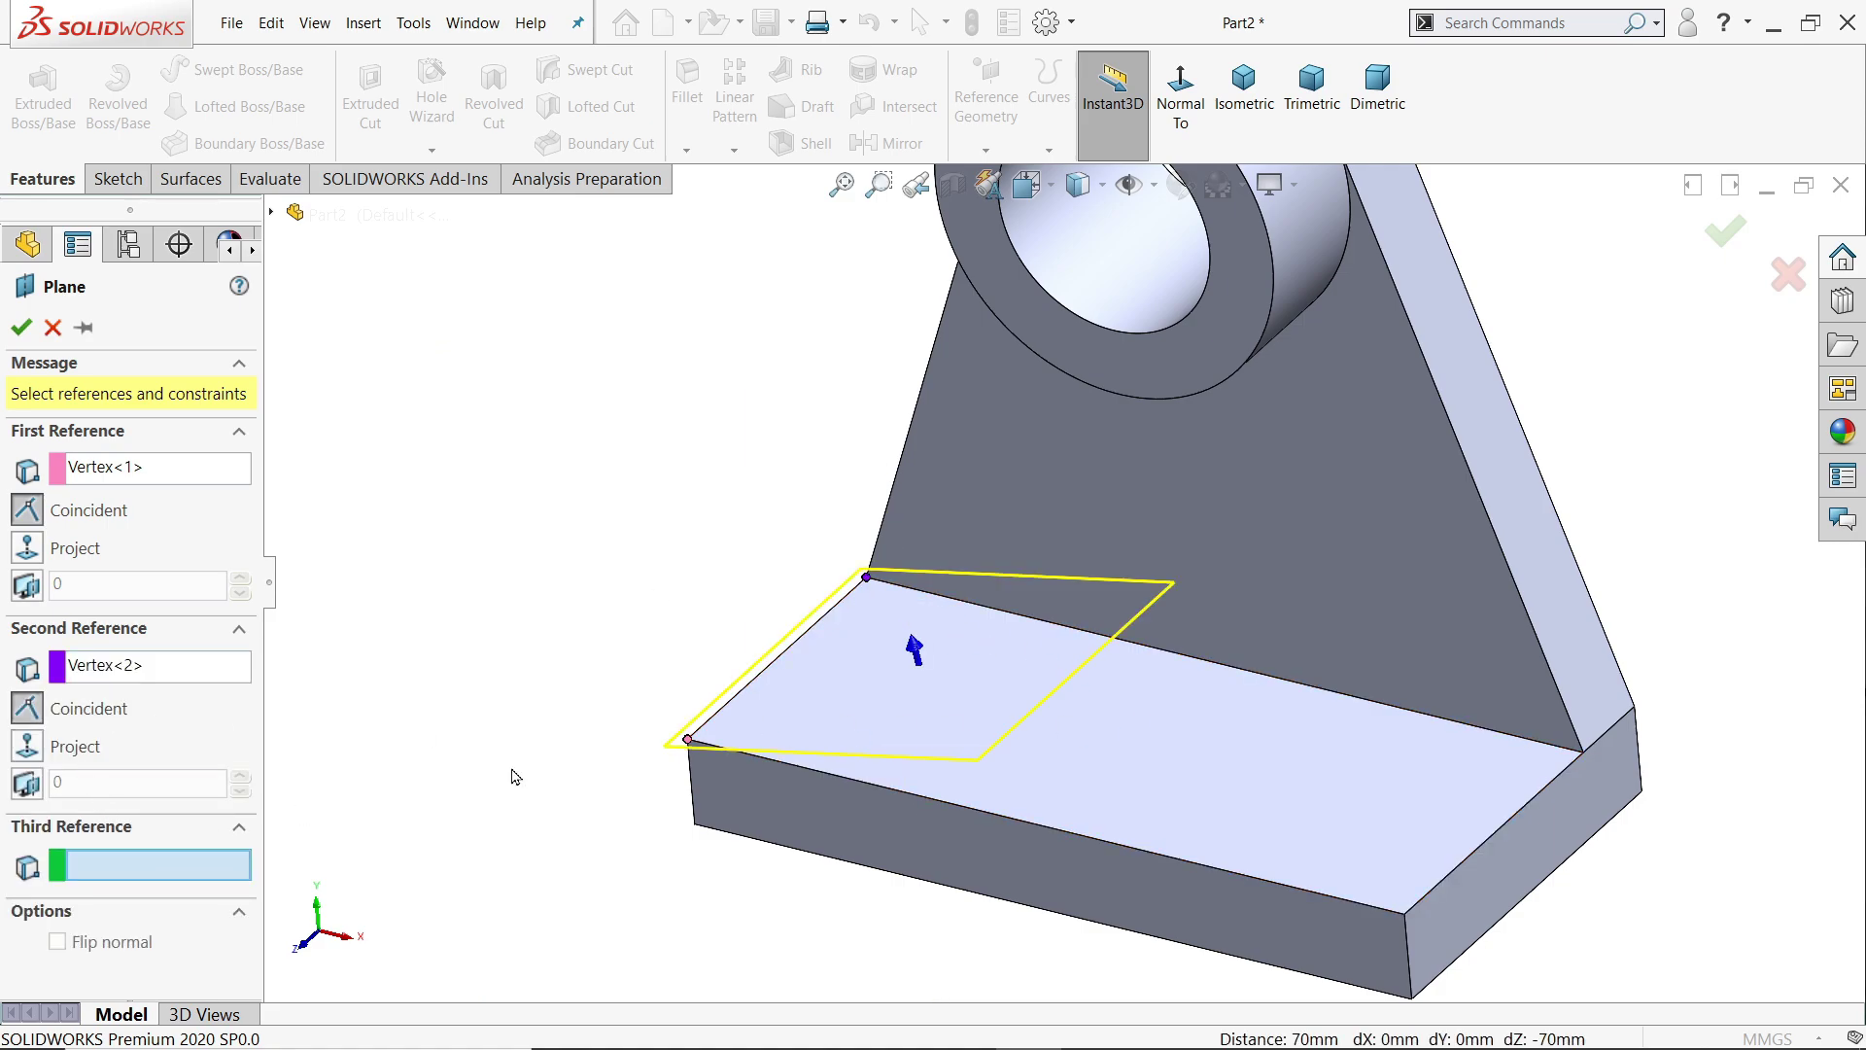
pyautogui.scroll(3, 1264, 767)
pyautogui.scroll(-3, 1244, 748)
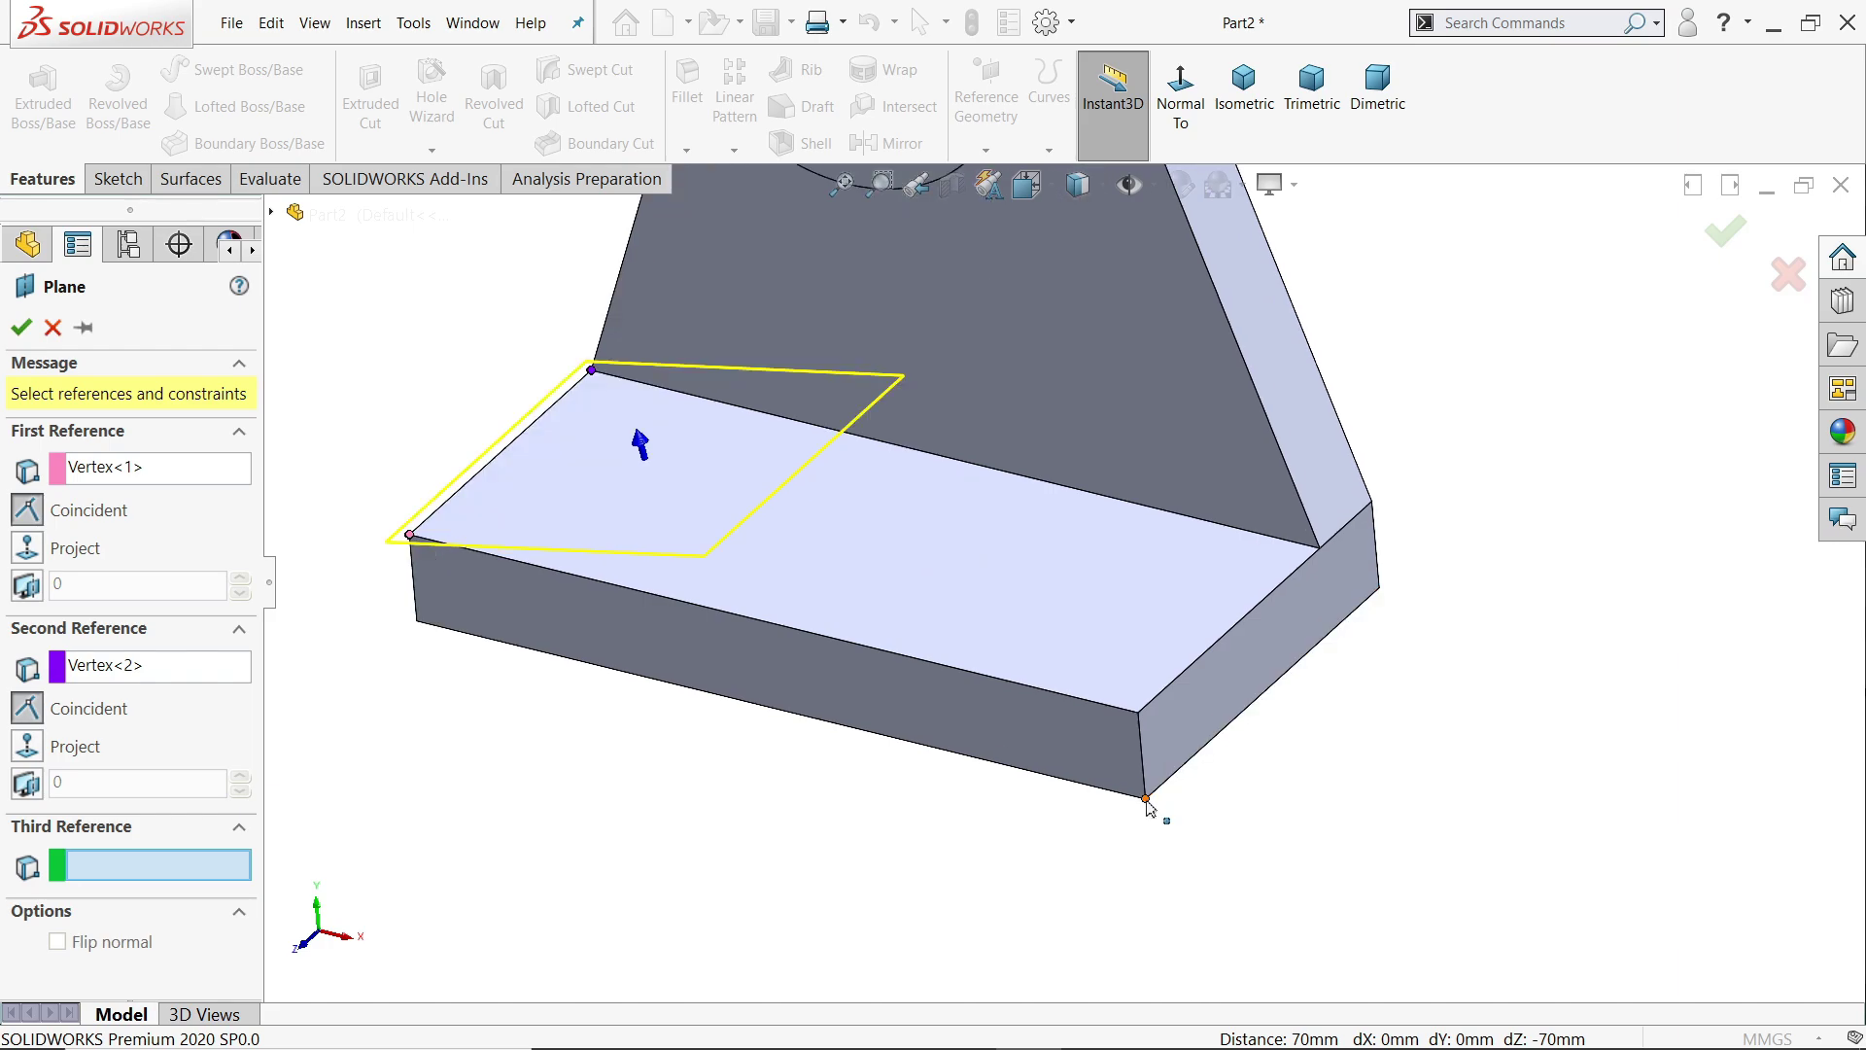
pyautogui.click(1146, 800)
pyautogui.scroll(-2, 1069, 631)
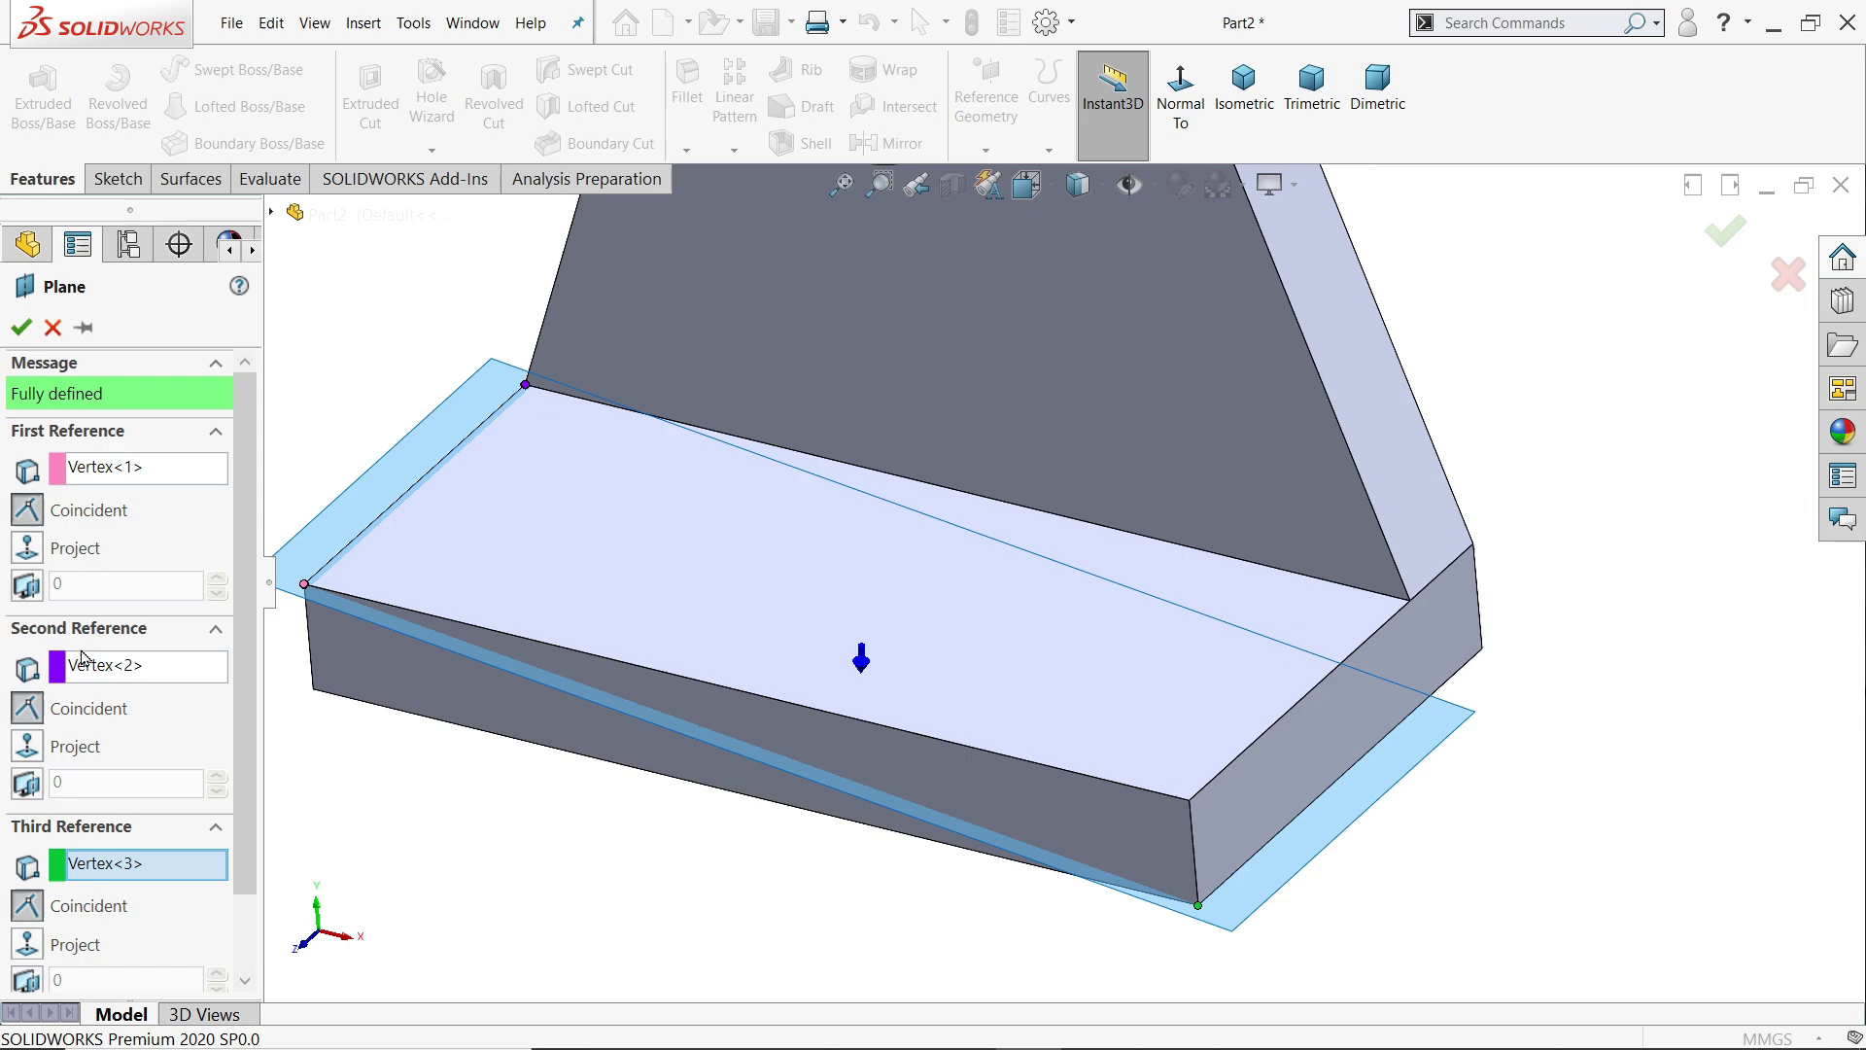
pyautogui.scroll(3, 771, 608)
pyautogui.scroll(-3, 858, 583)
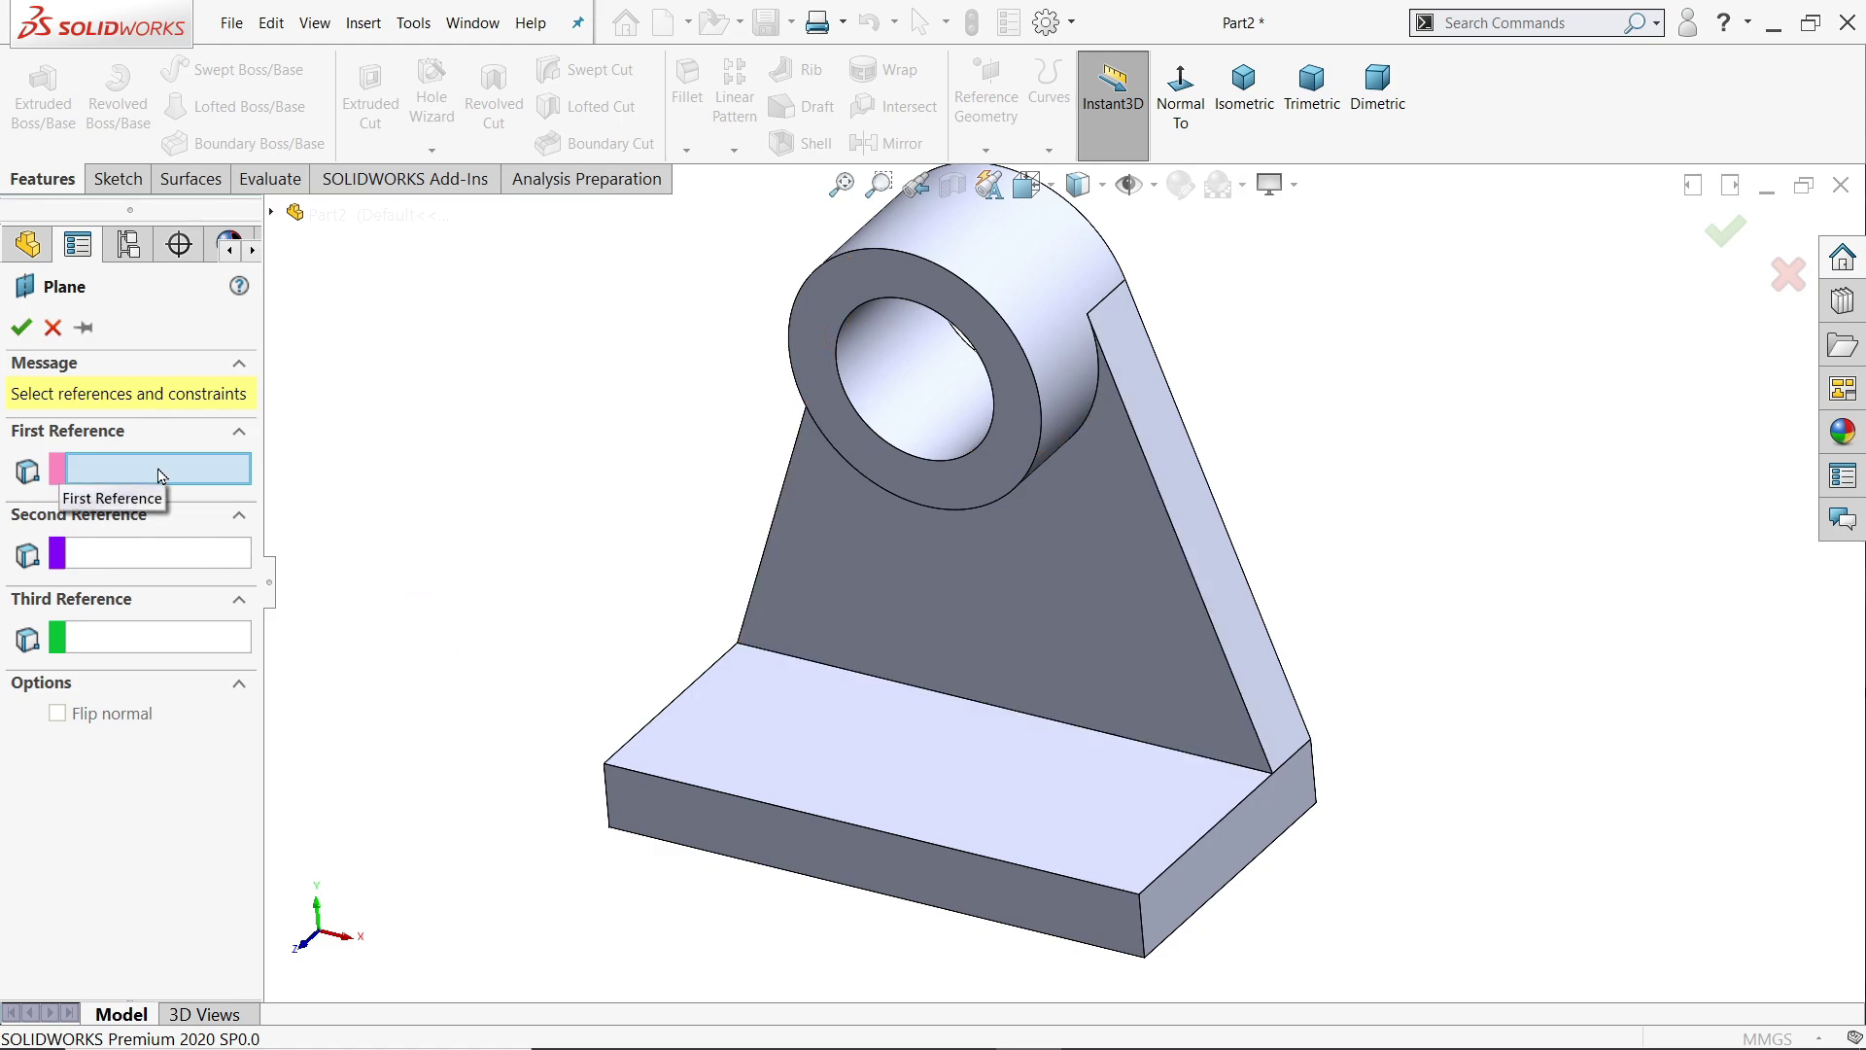
# - Reference the base's front-left top corner and bottom right-hand edge, accepting as Plane7
pyautogui.click(604, 767)
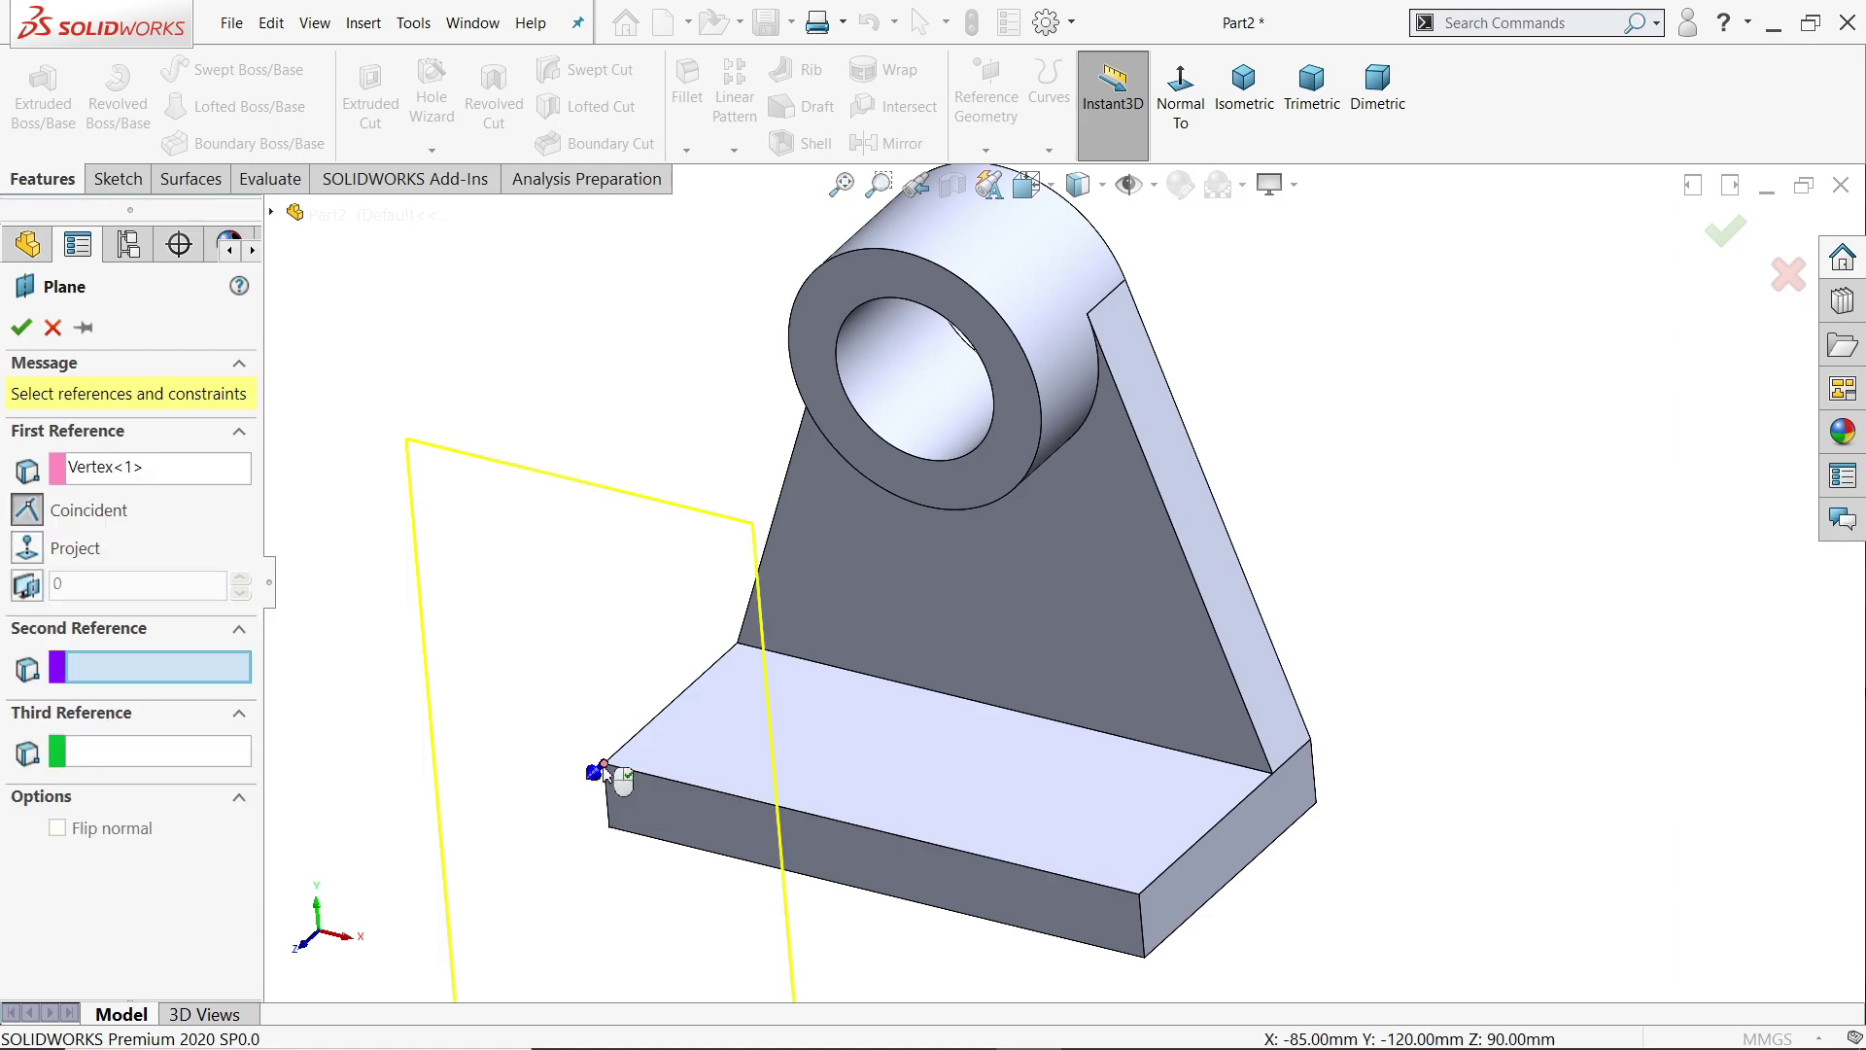
pyautogui.click(1212, 908)
pyautogui.scroll(-2, 1212, 908)
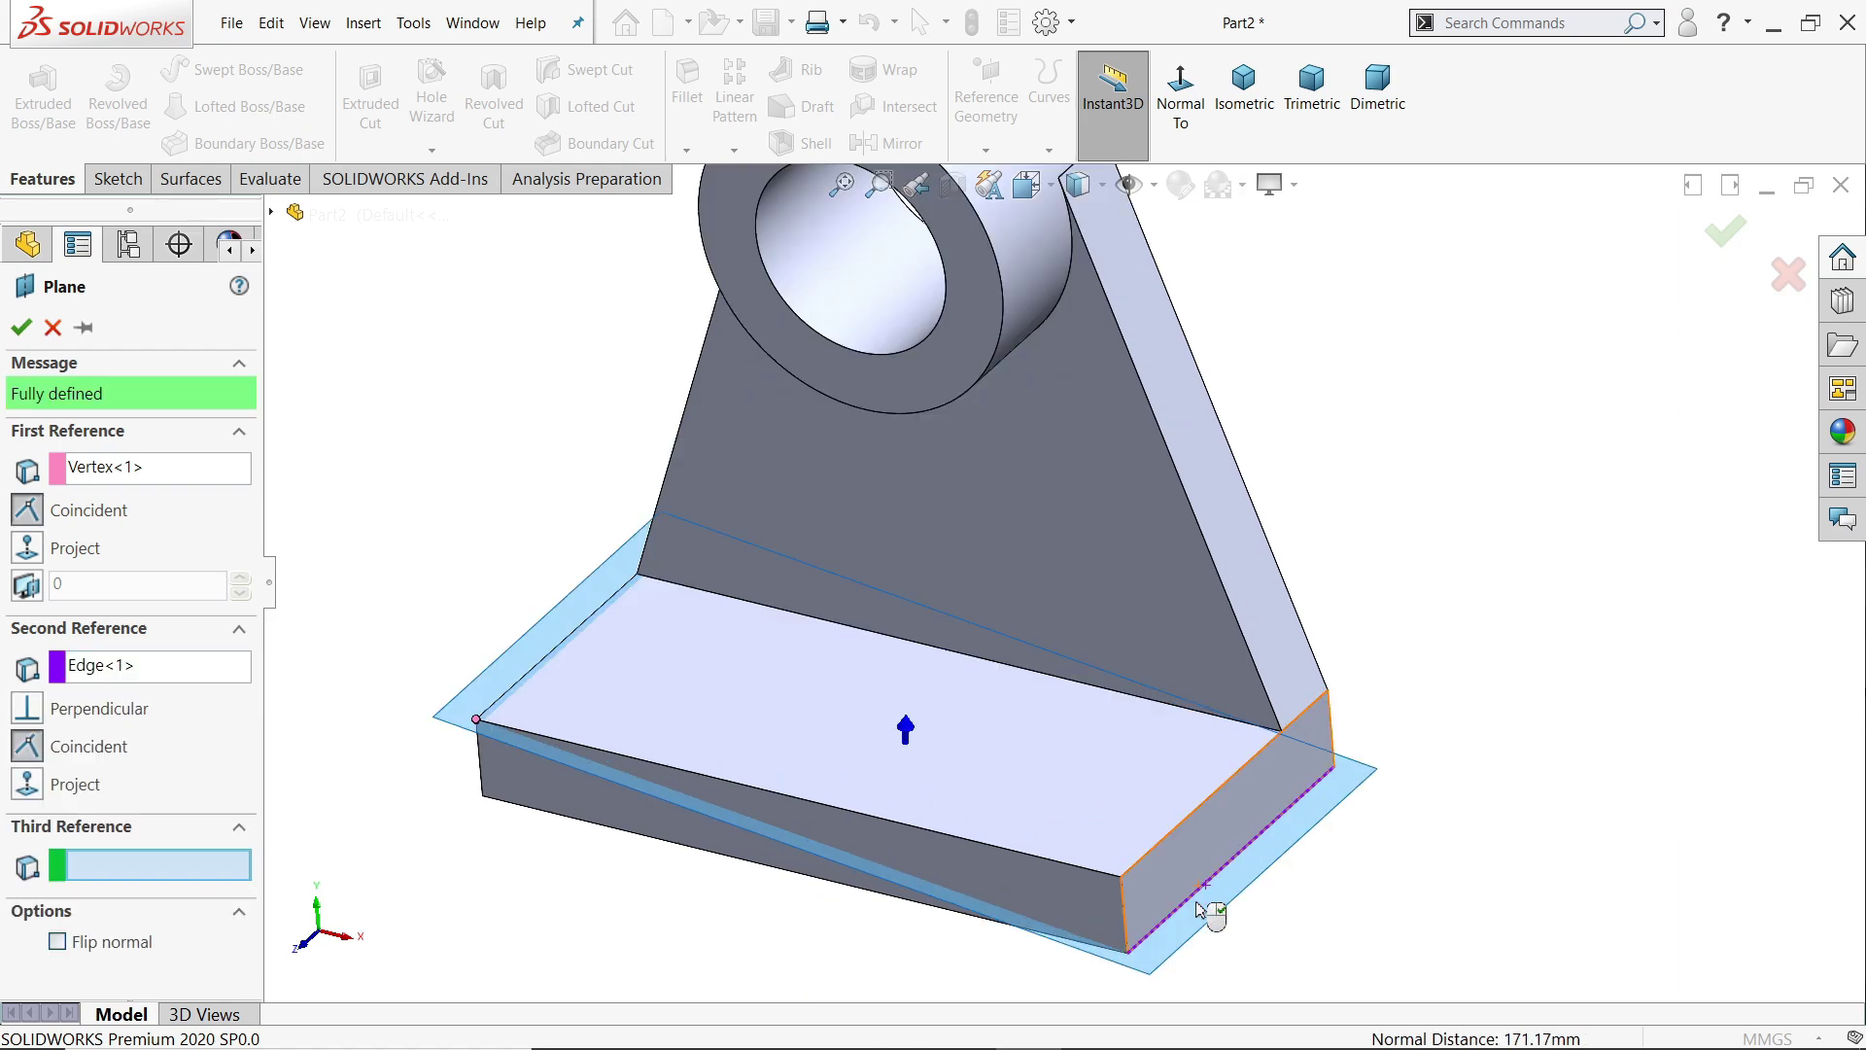
pyautogui.click(21, 328)
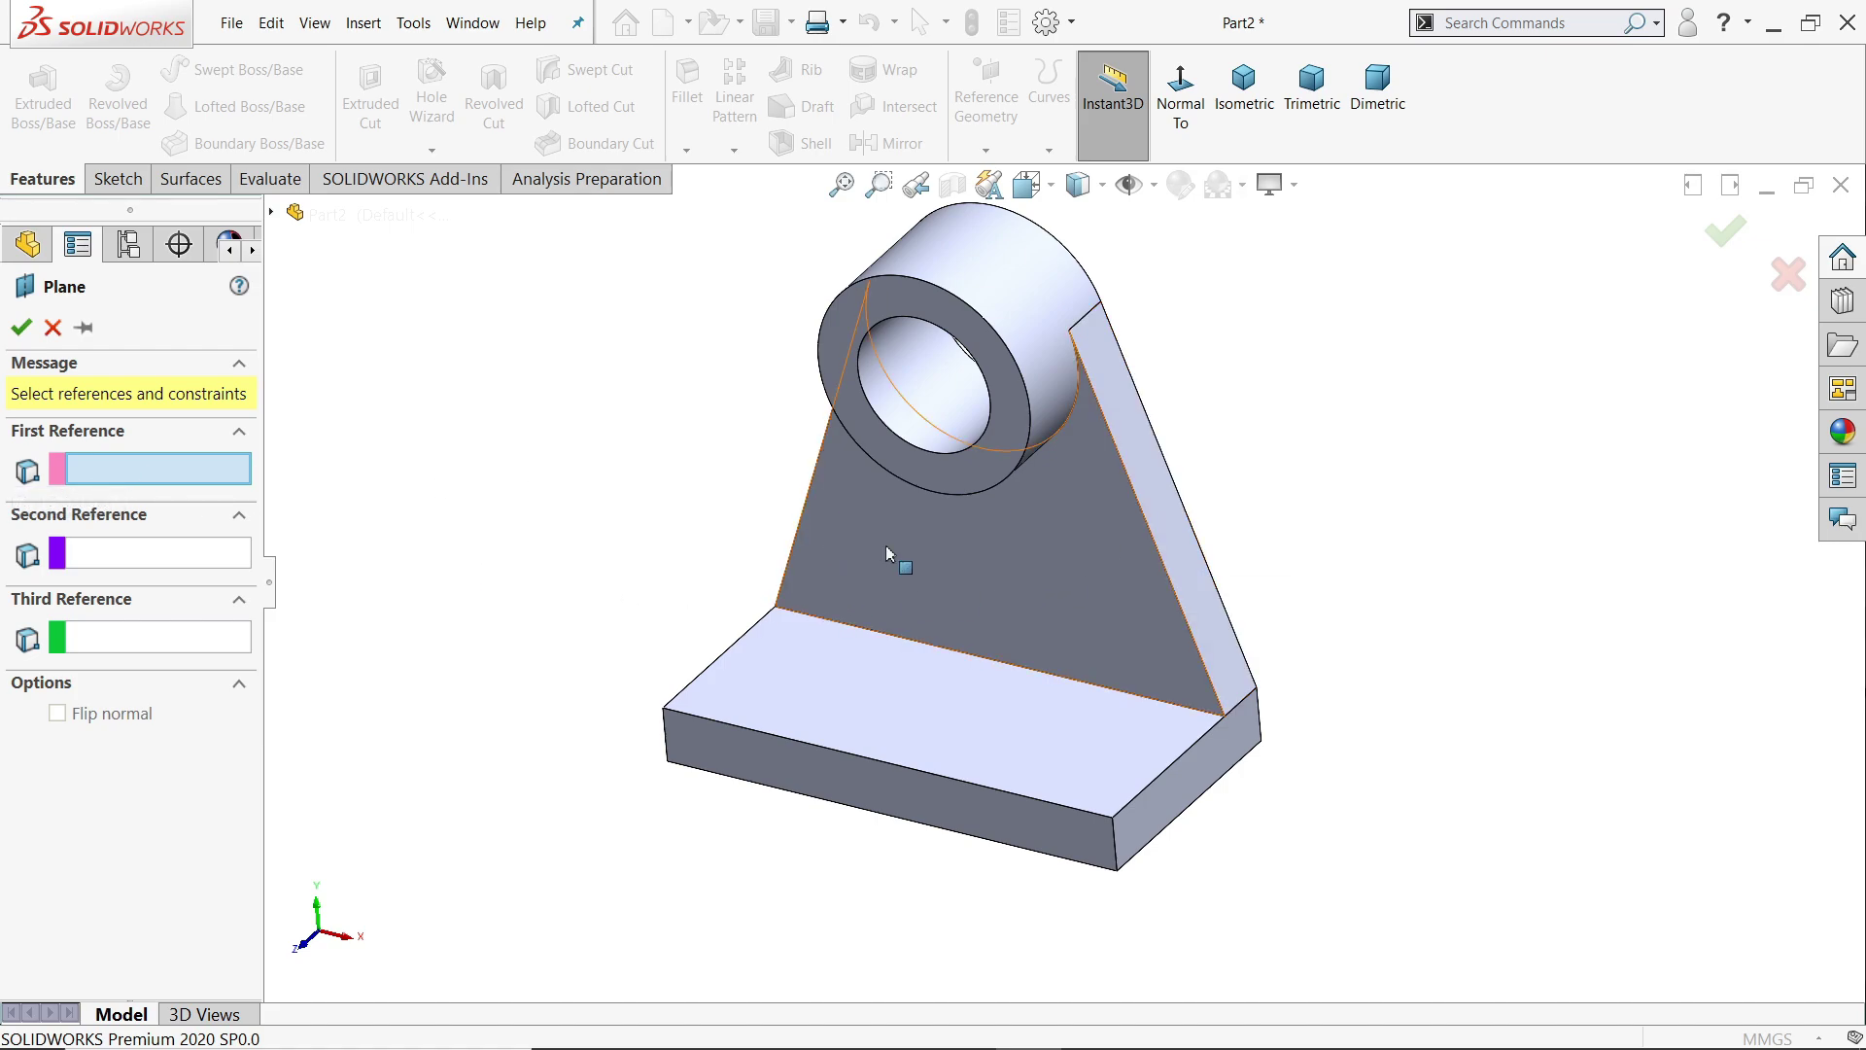
# - Reference the base's front-left top corner and the upright's slanted side face
pyautogui.scroll(-2, 993, 551)
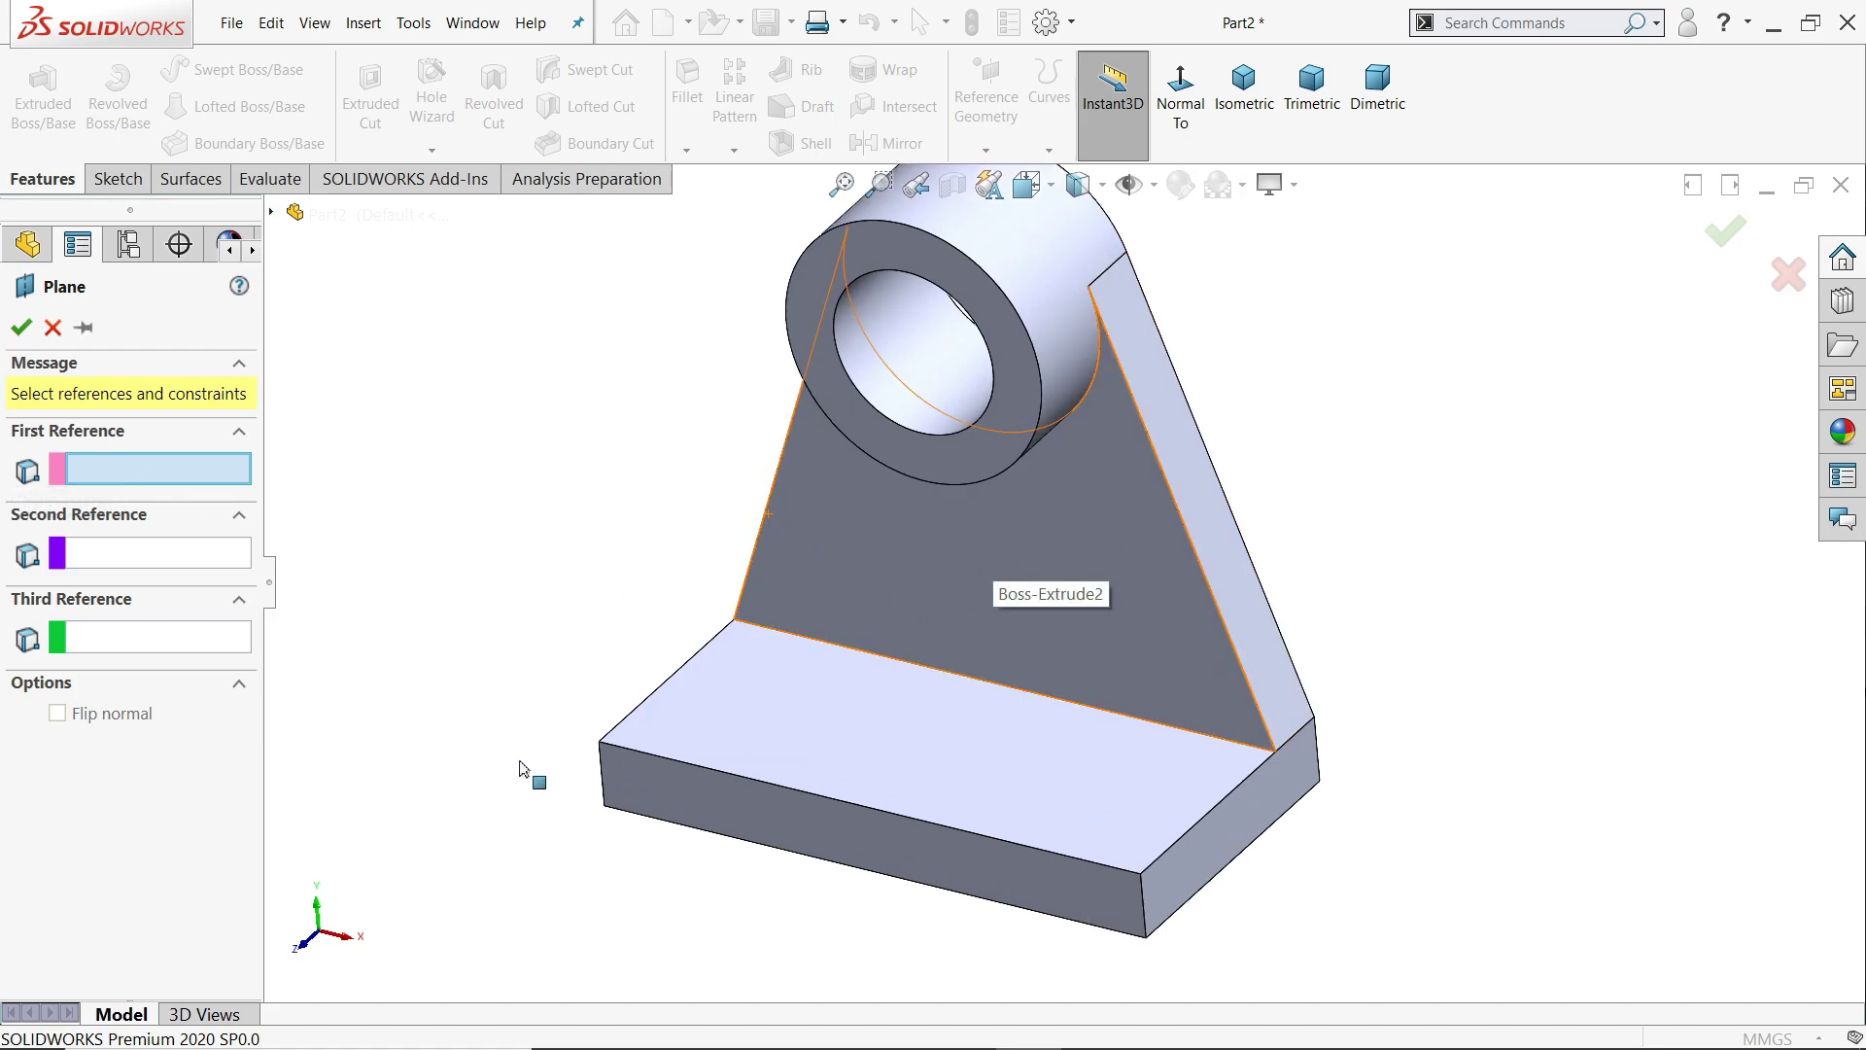
pyautogui.click(600, 744)
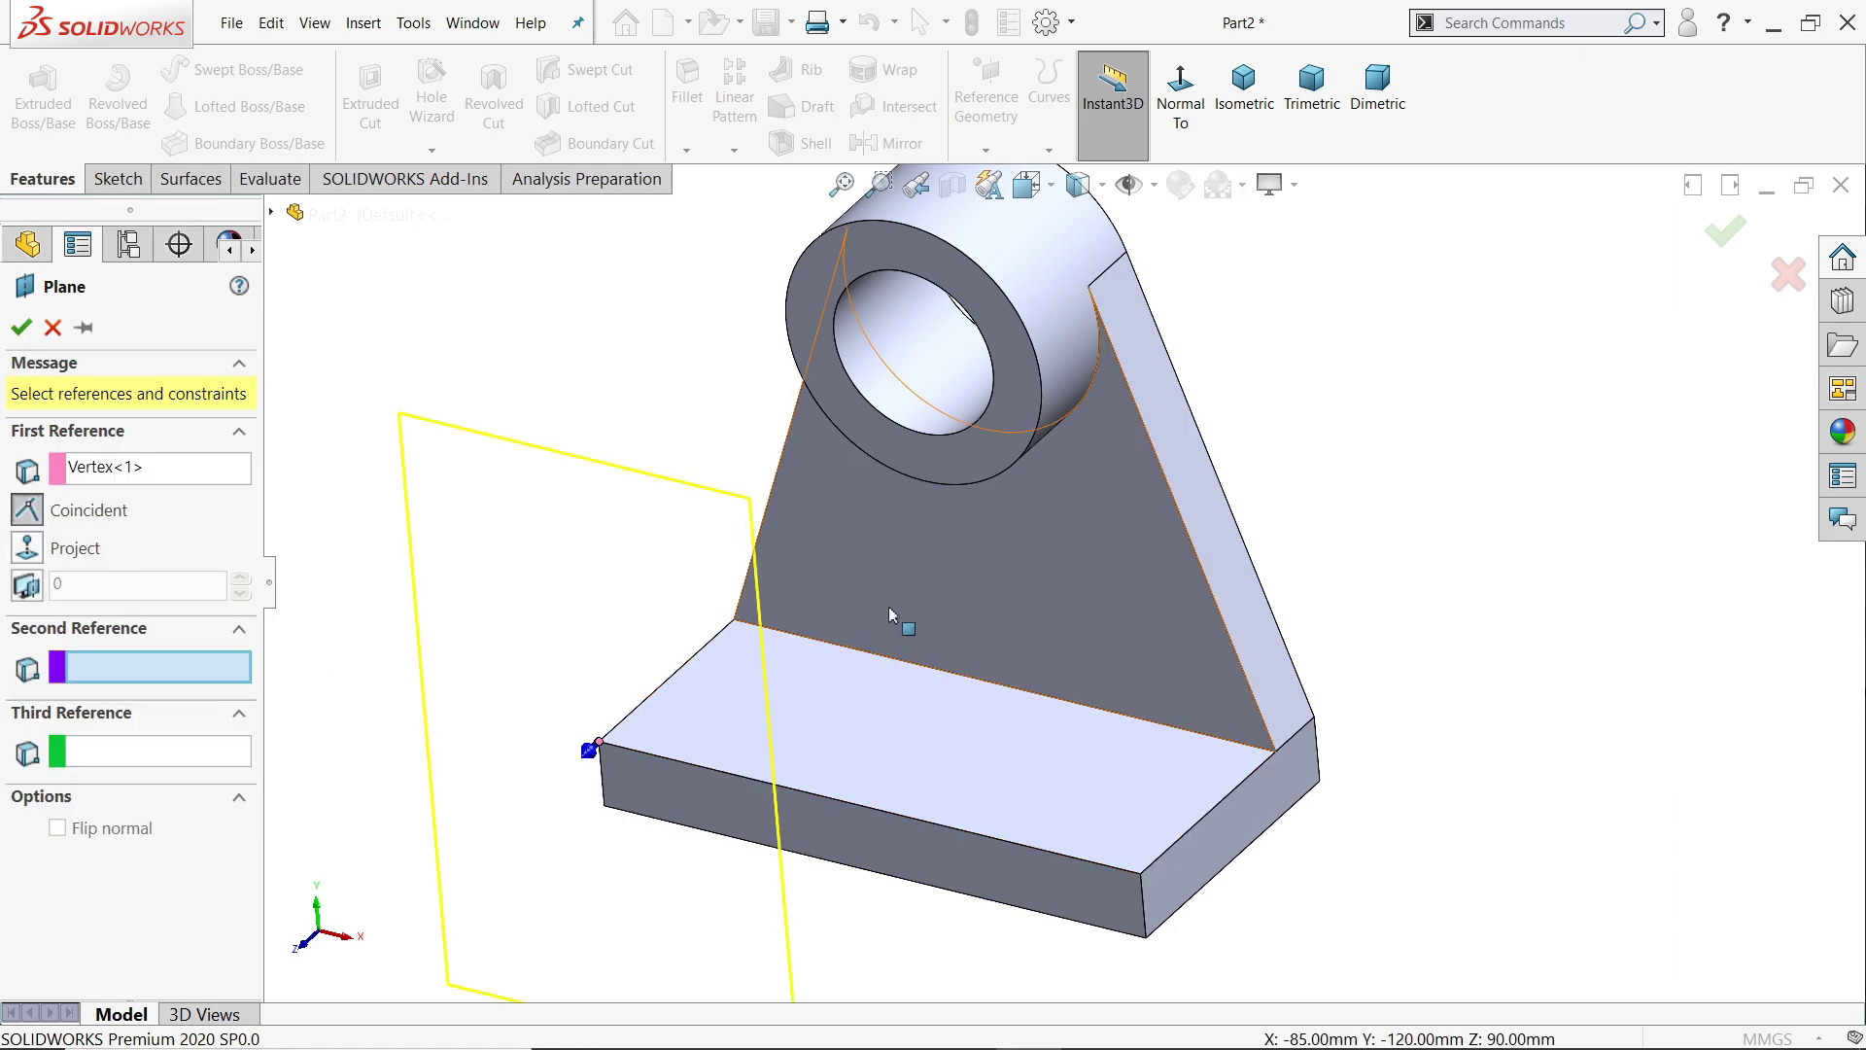
pyautogui.click(1239, 595)
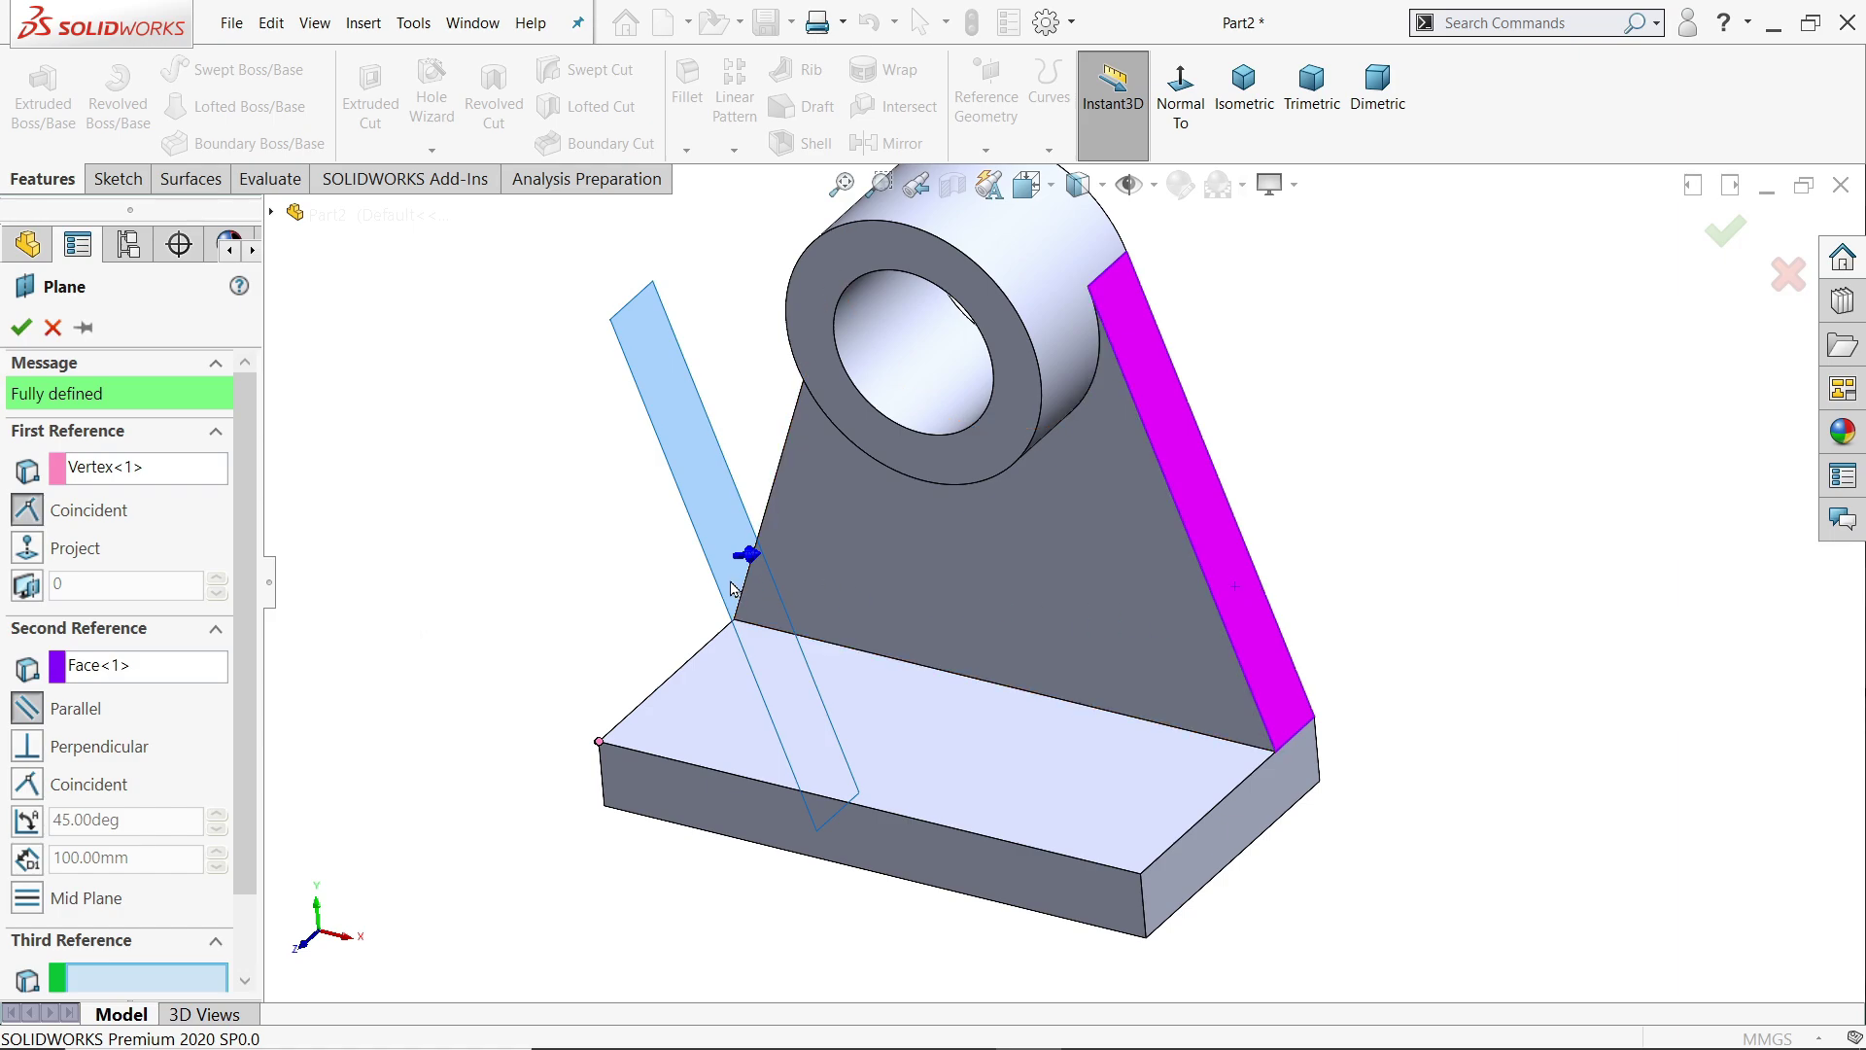
pyautogui.moveTo(696, 618); pyautogui.dragTo(684, 739, button='middle')
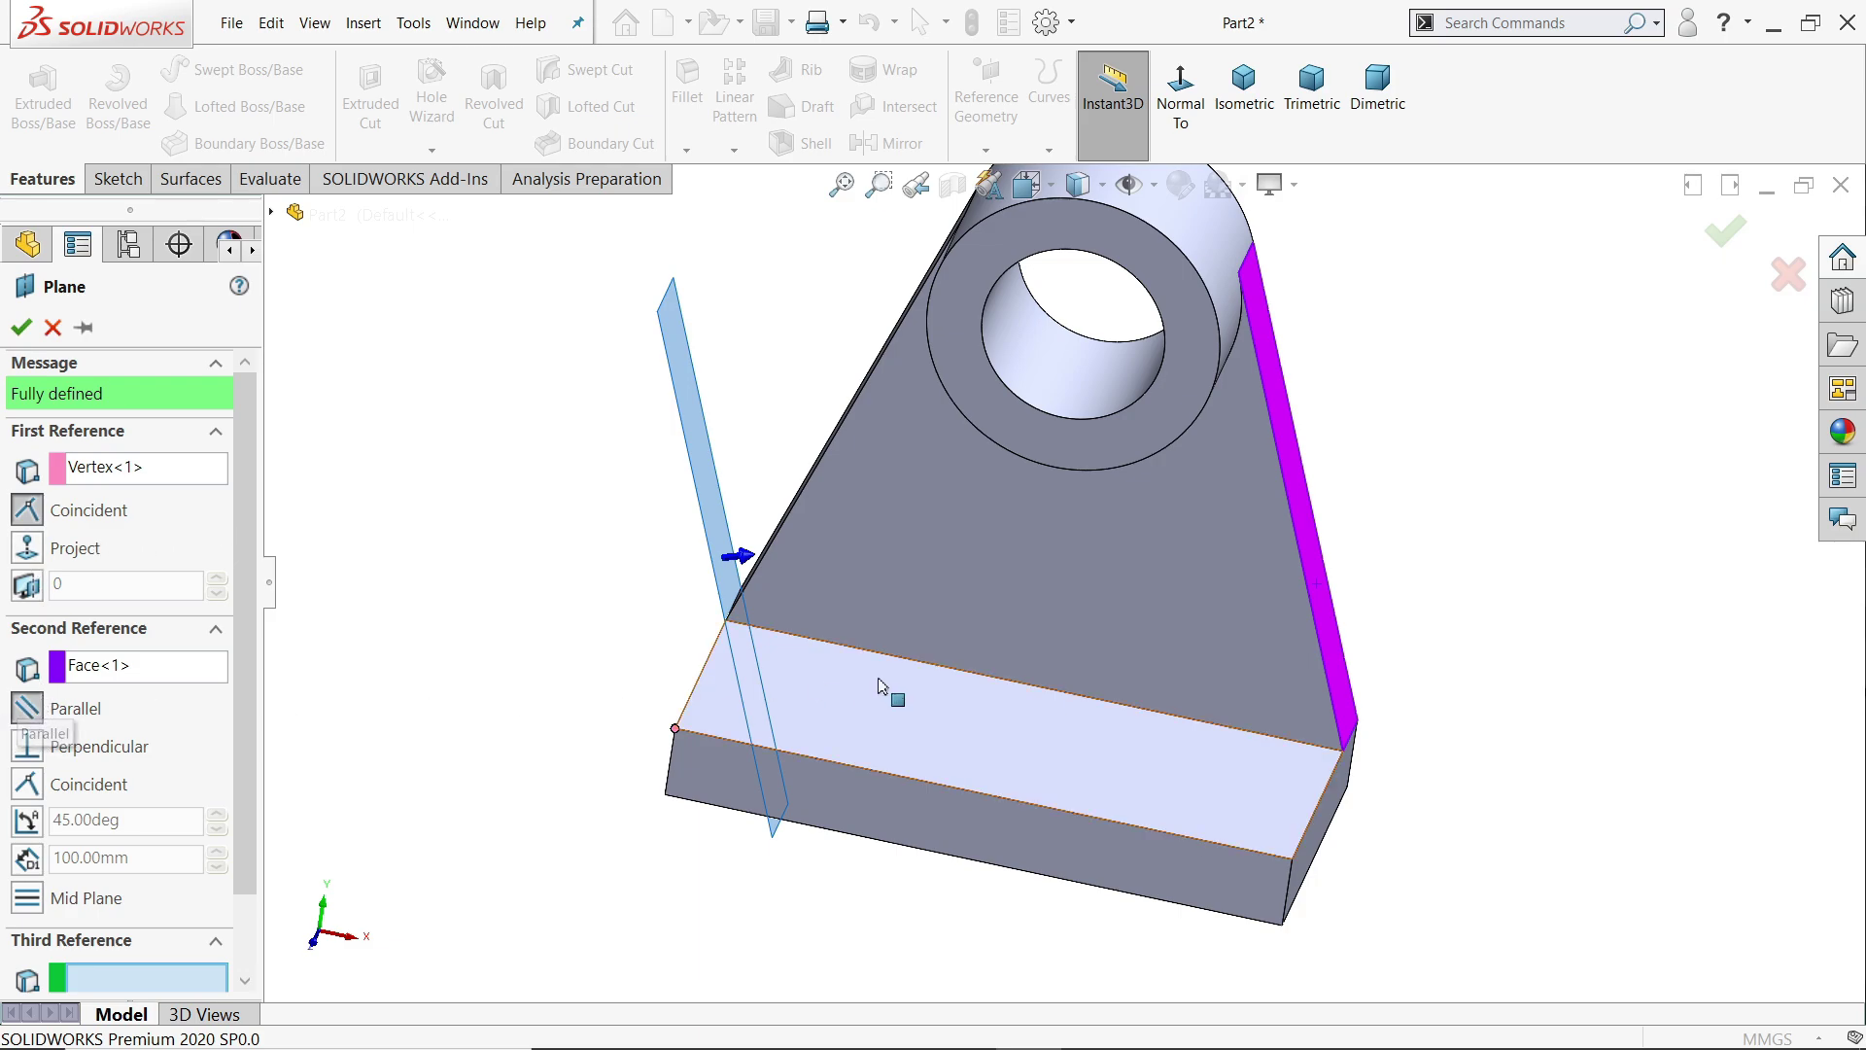
# - After trying perpendicular, coincident and angle, make it parallel to the slanted face; accept Plane8
pyautogui.click(47, 749)
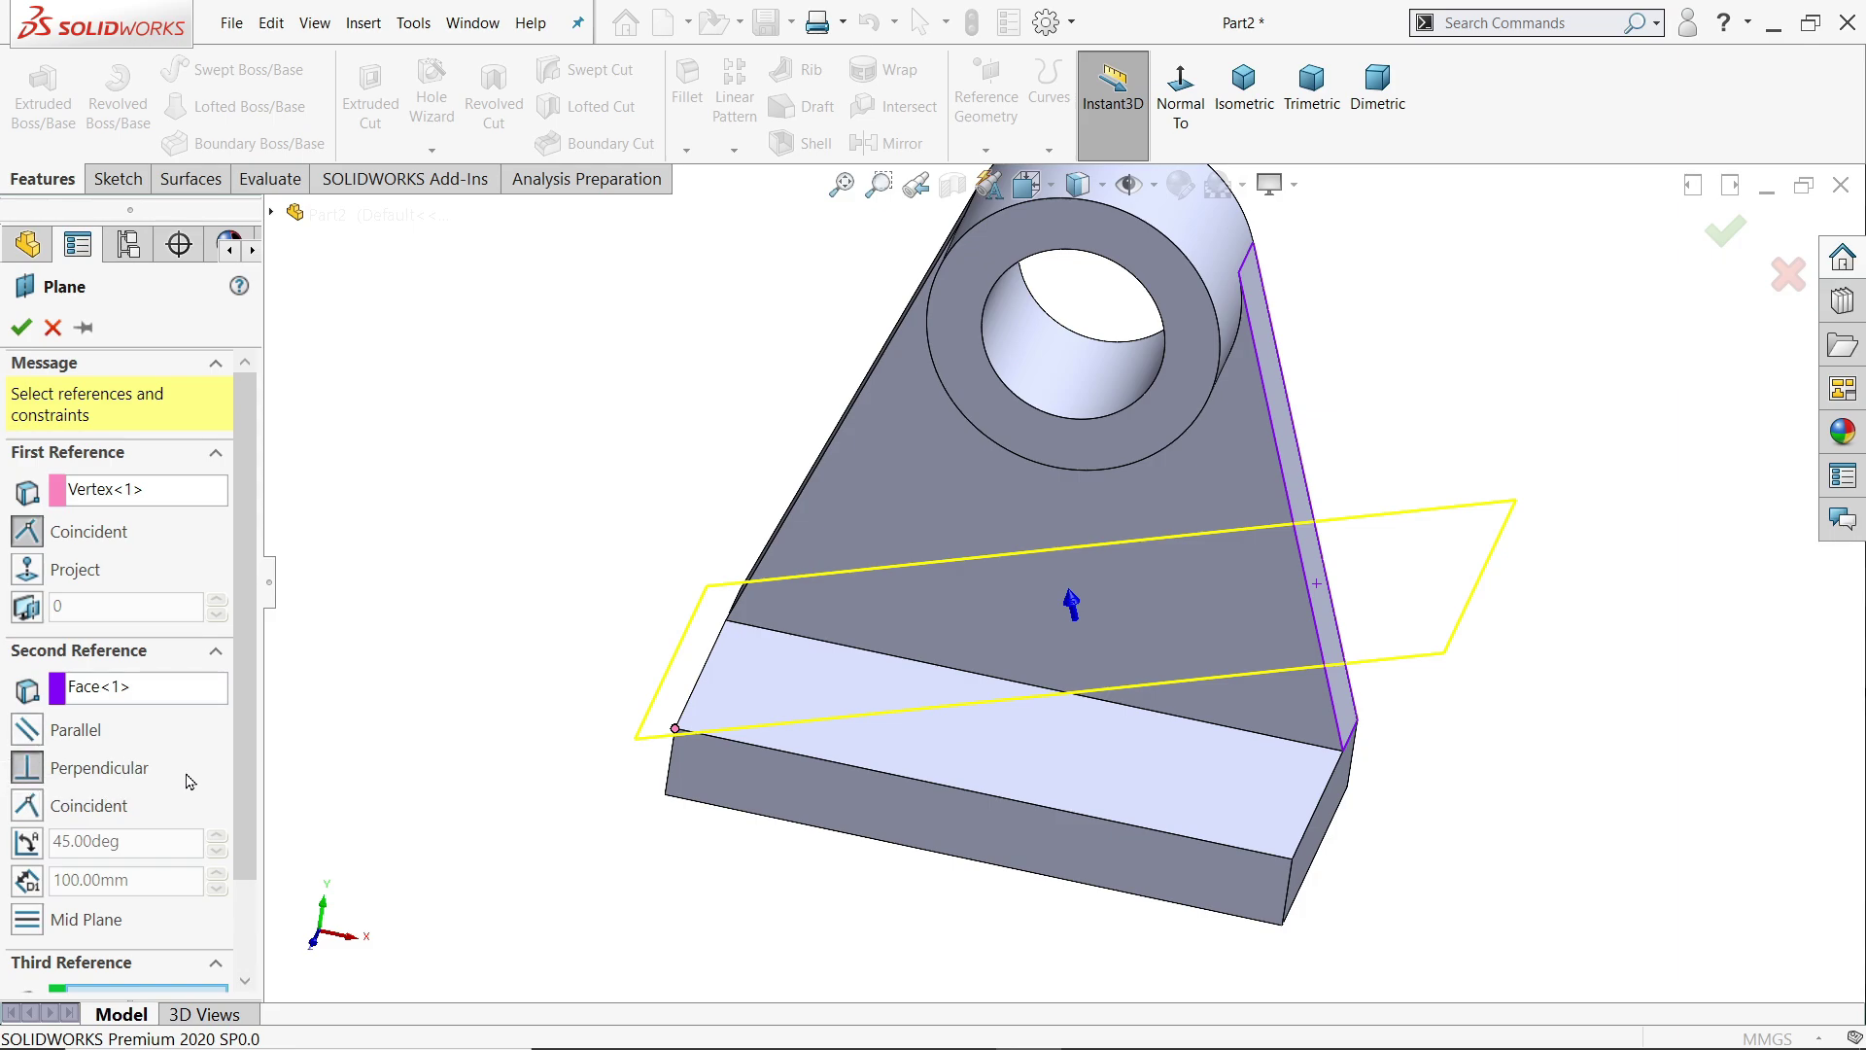
pyautogui.click(26, 812)
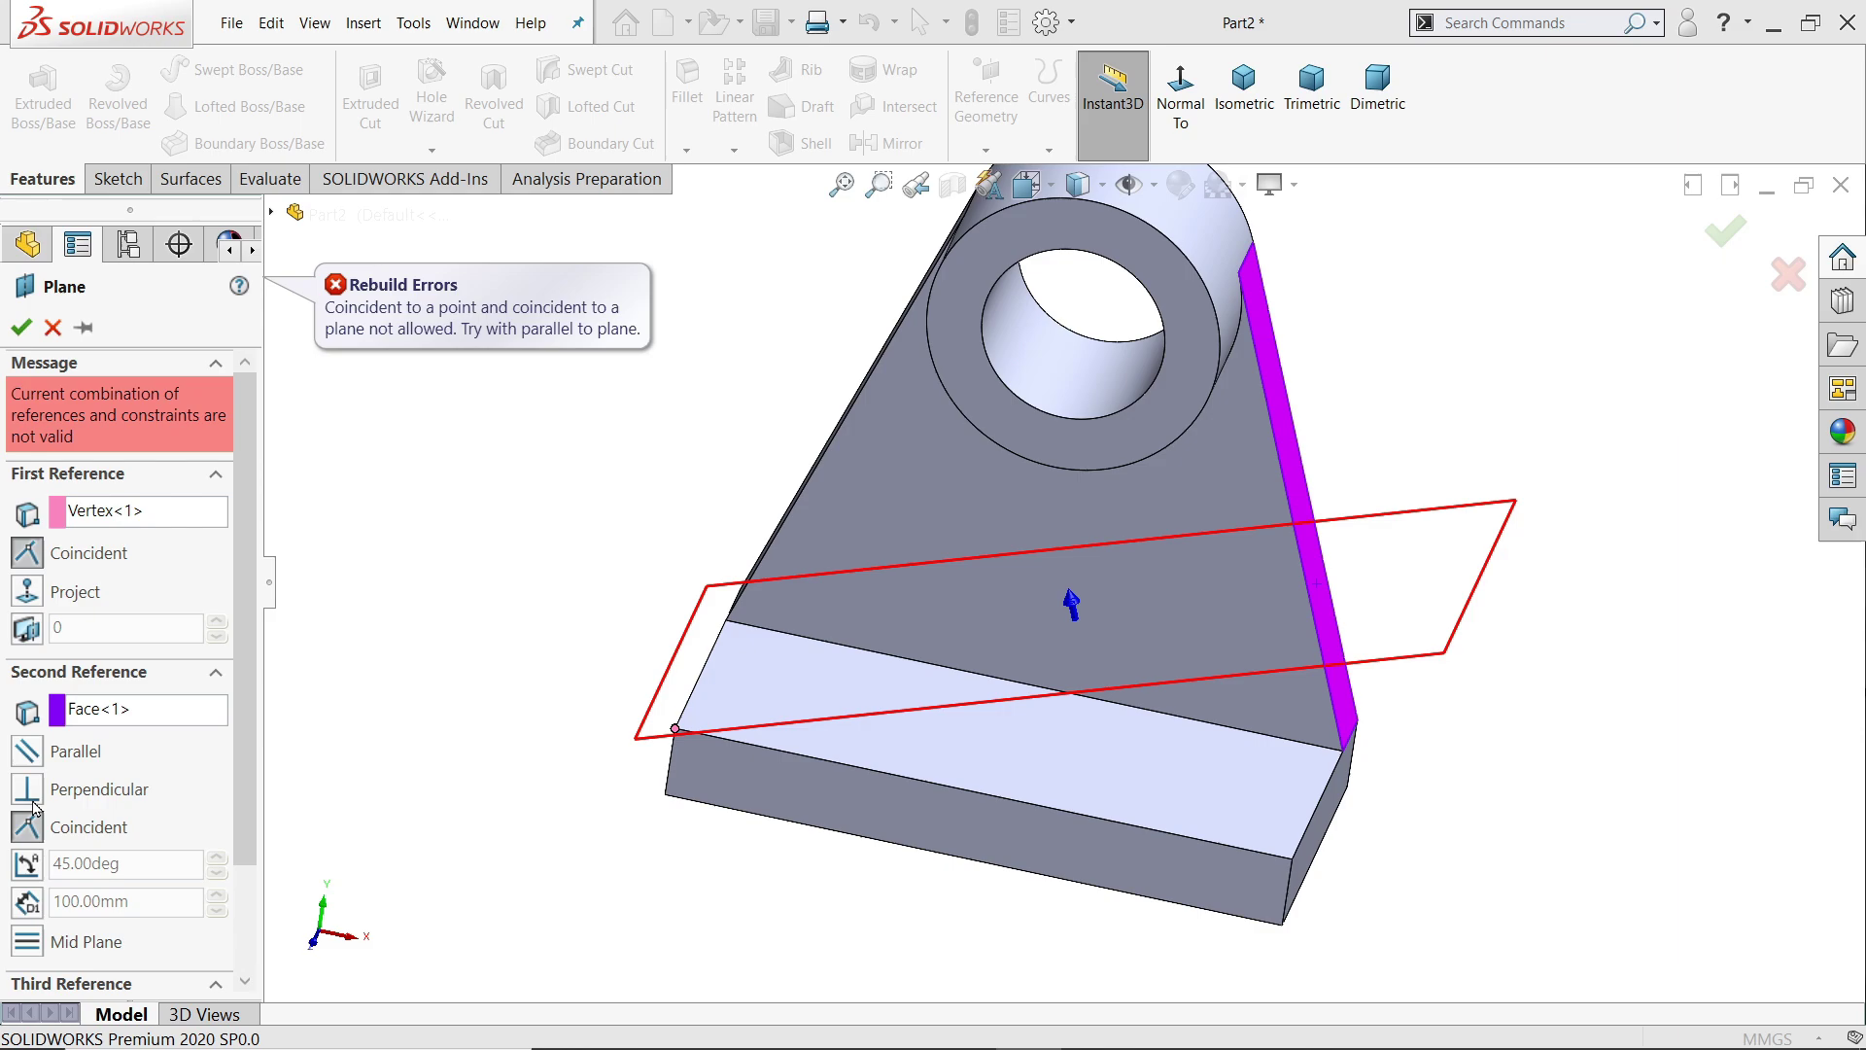
pyautogui.click(29, 756)
pyautogui.click(27, 834)
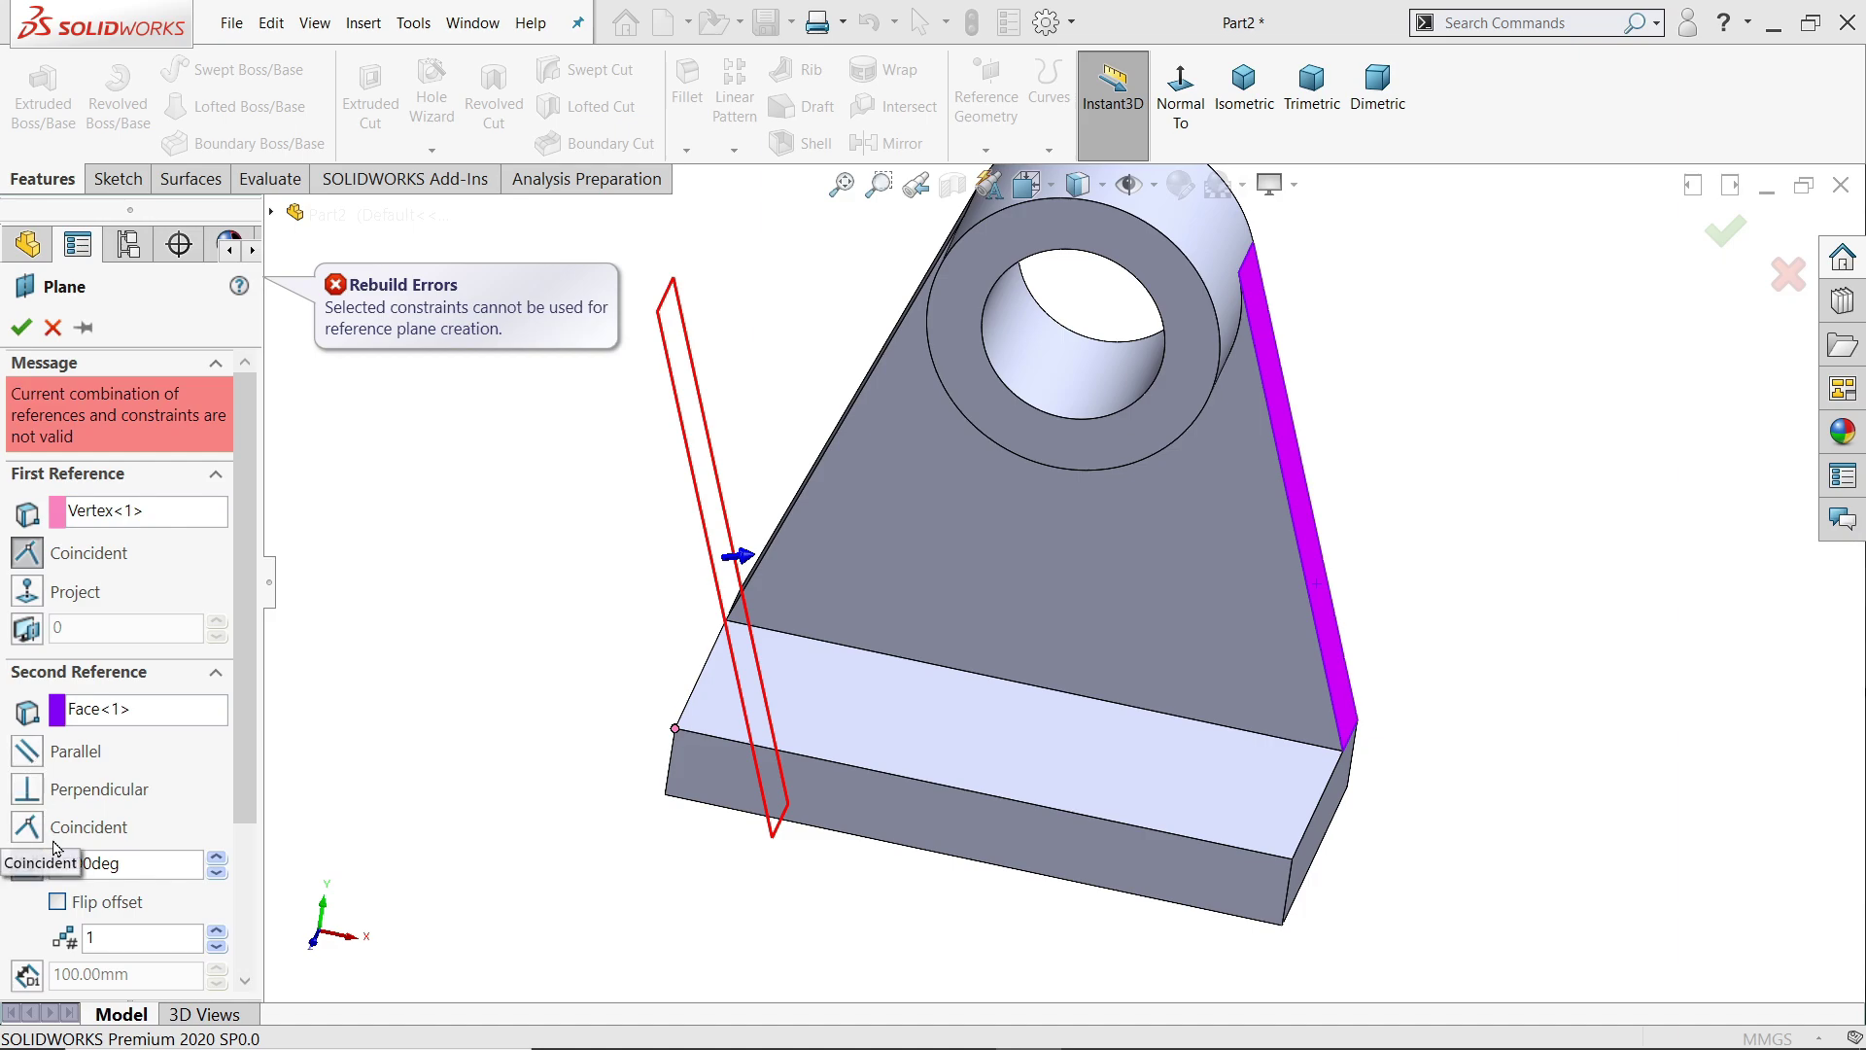
pyautogui.click(30, 748)
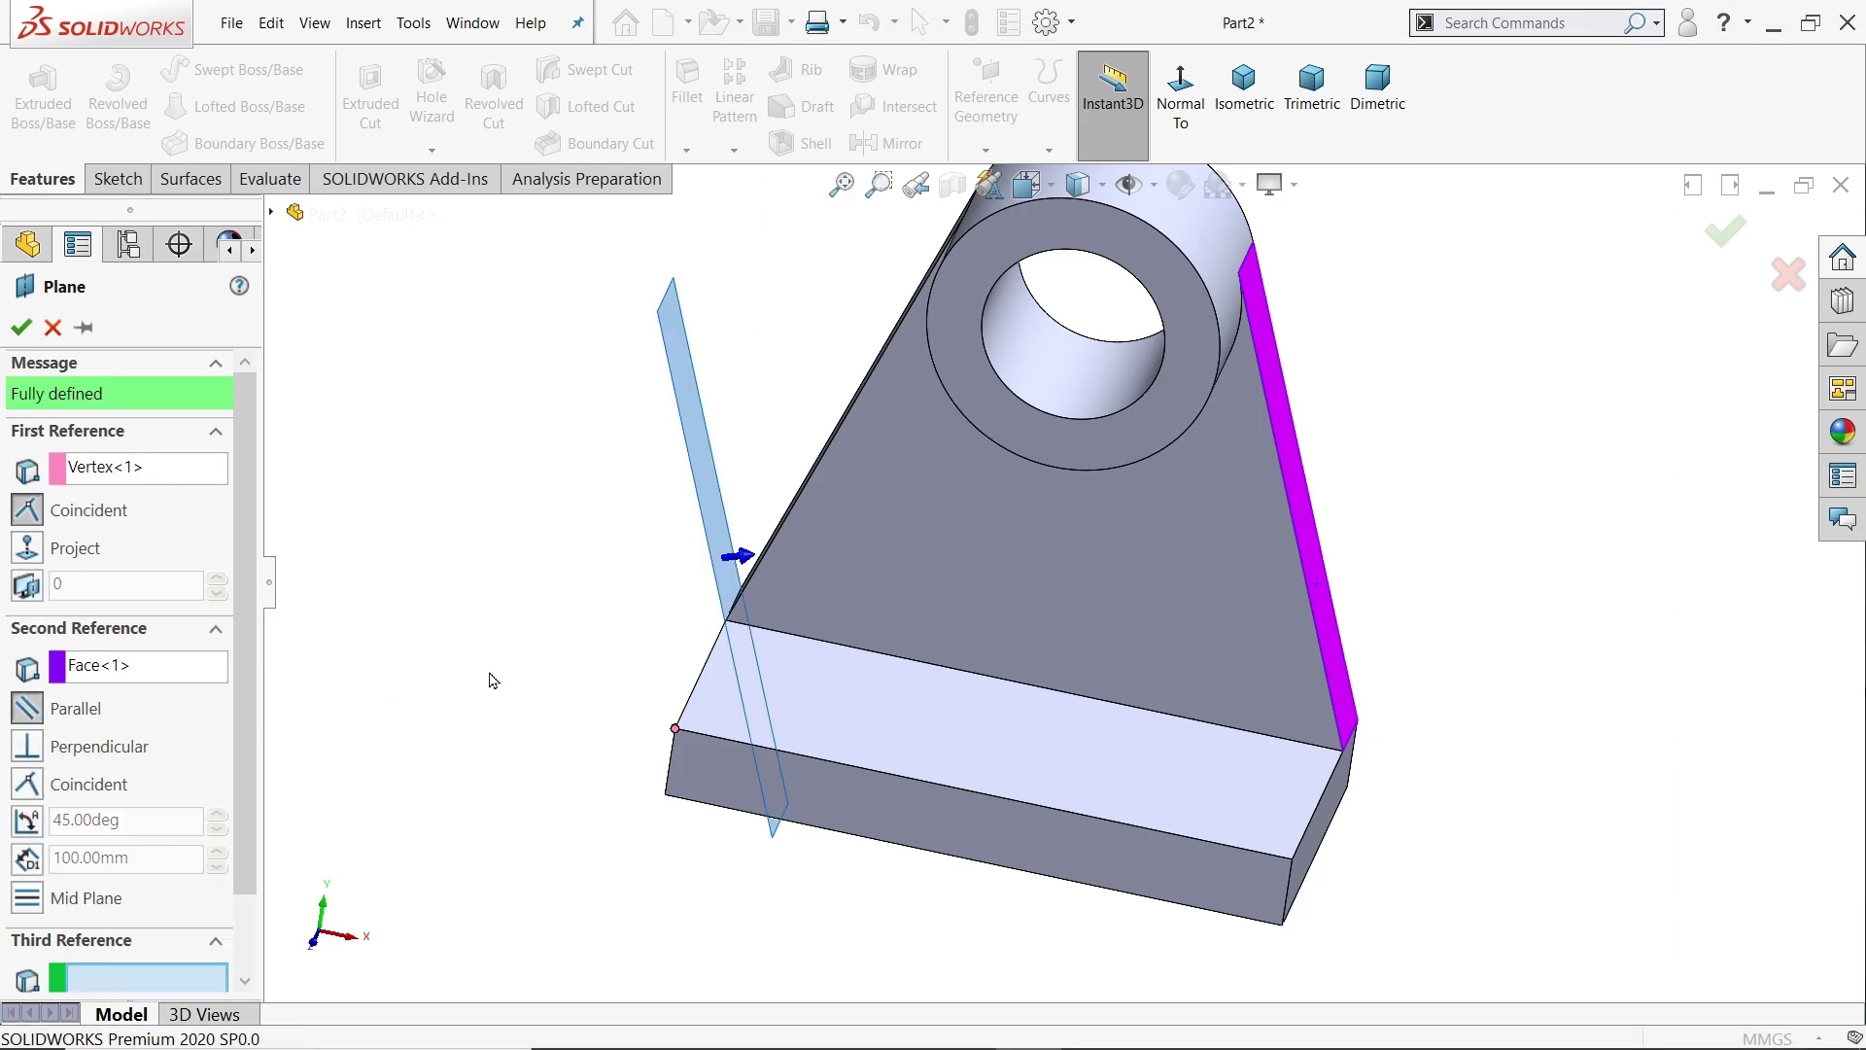
pyautogui.moveTo(493, 681); pyautogui.dragTo(454, 654, button='middle')
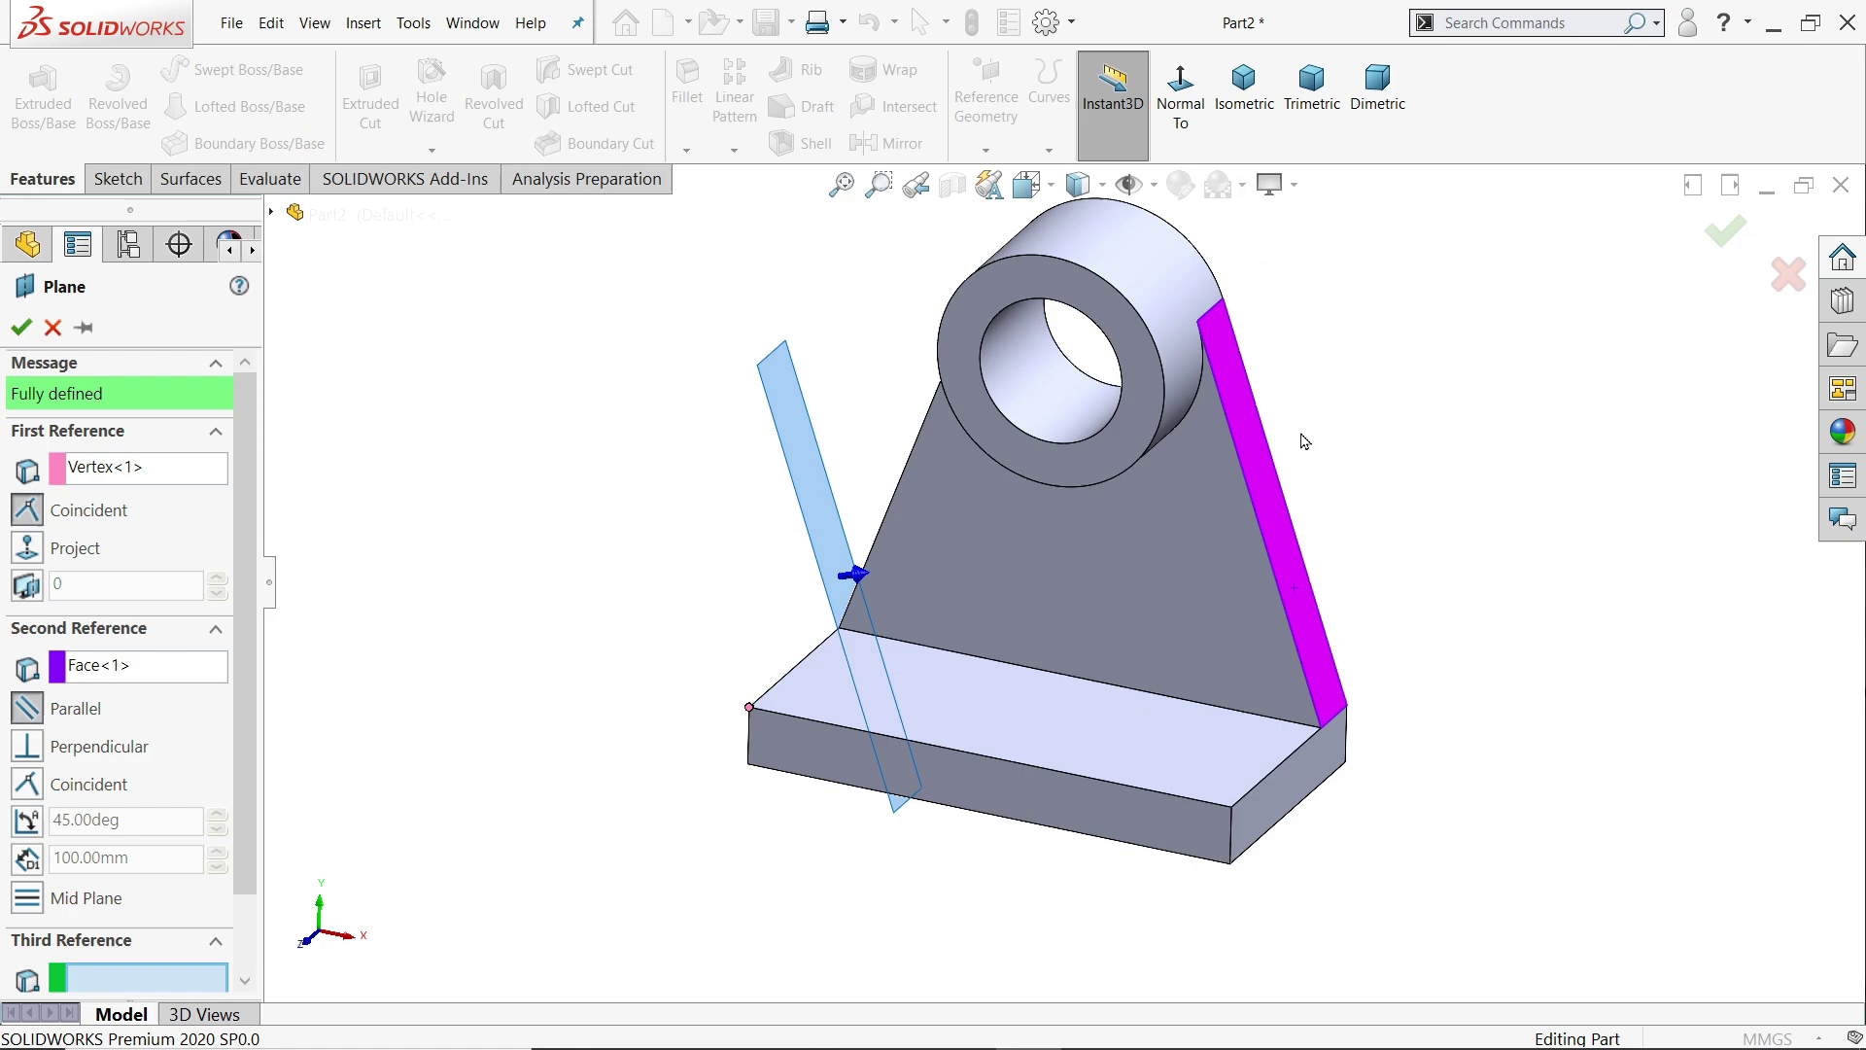
pyautogui.scroll(-2, 1305, 442)
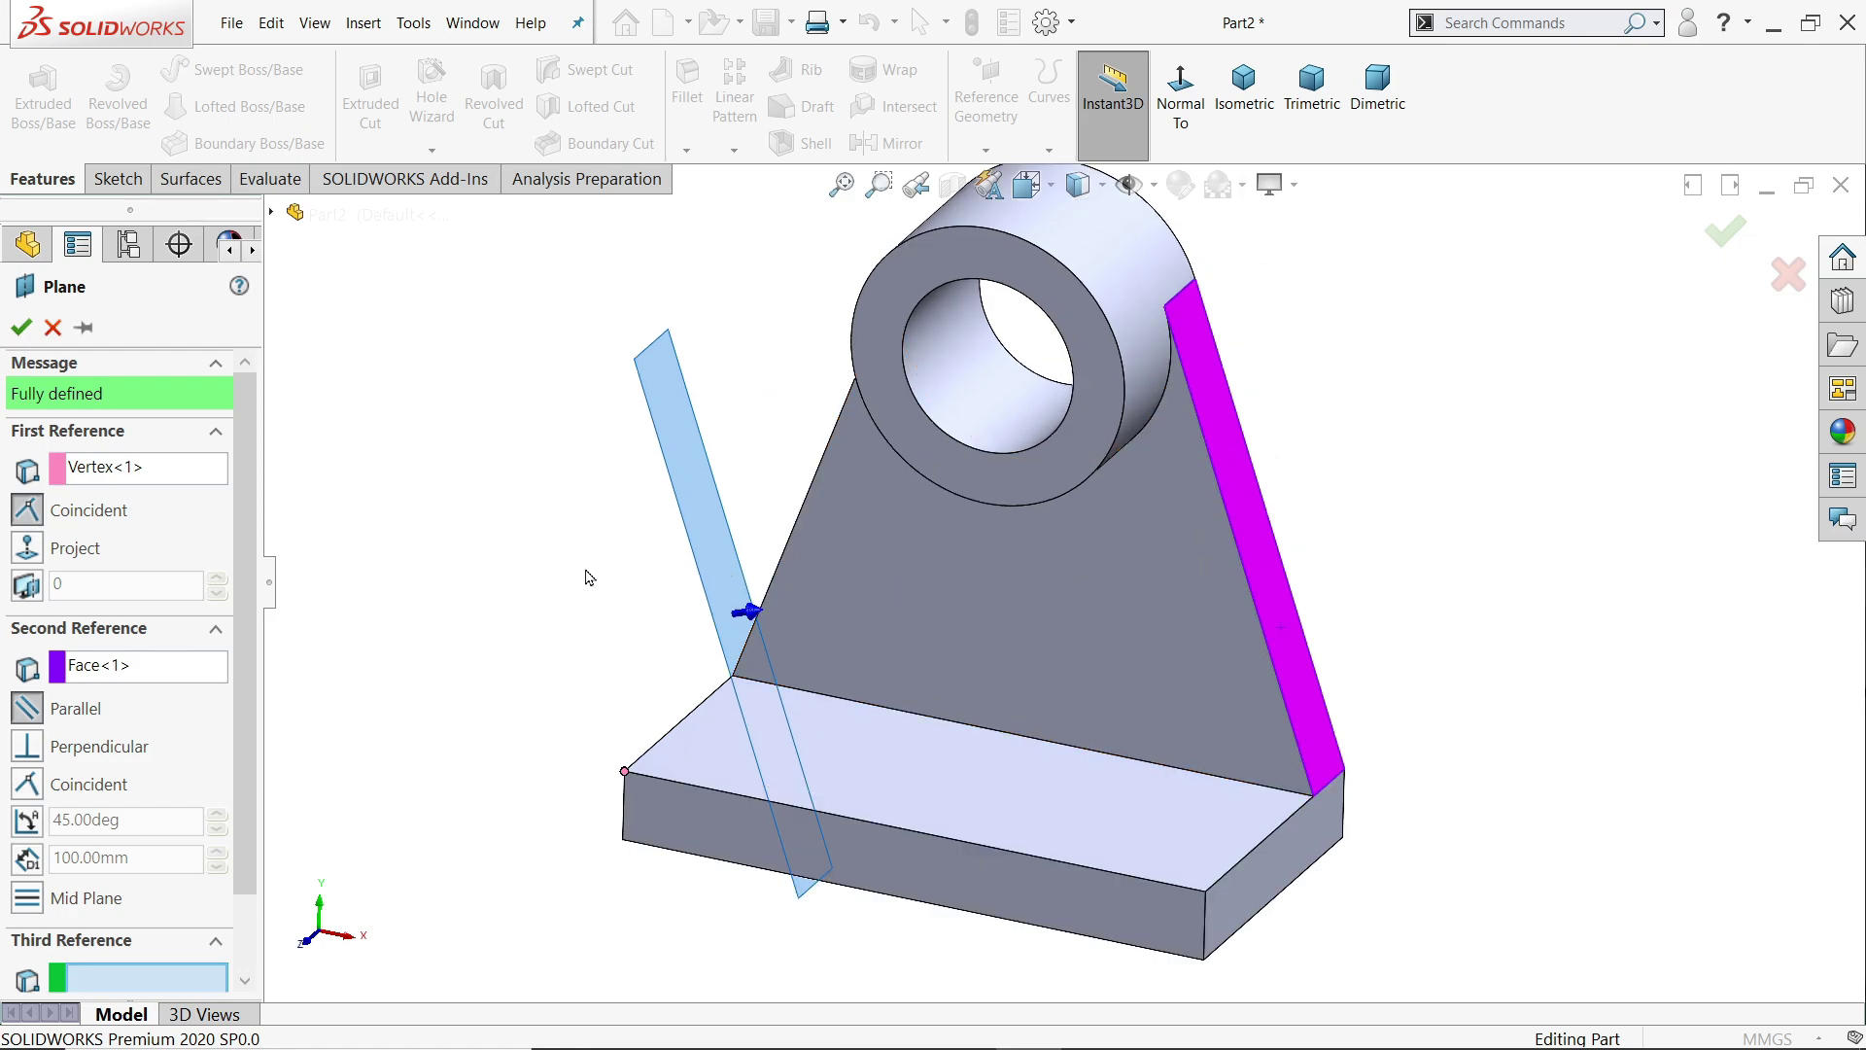
pyautogui.click(20, 327)
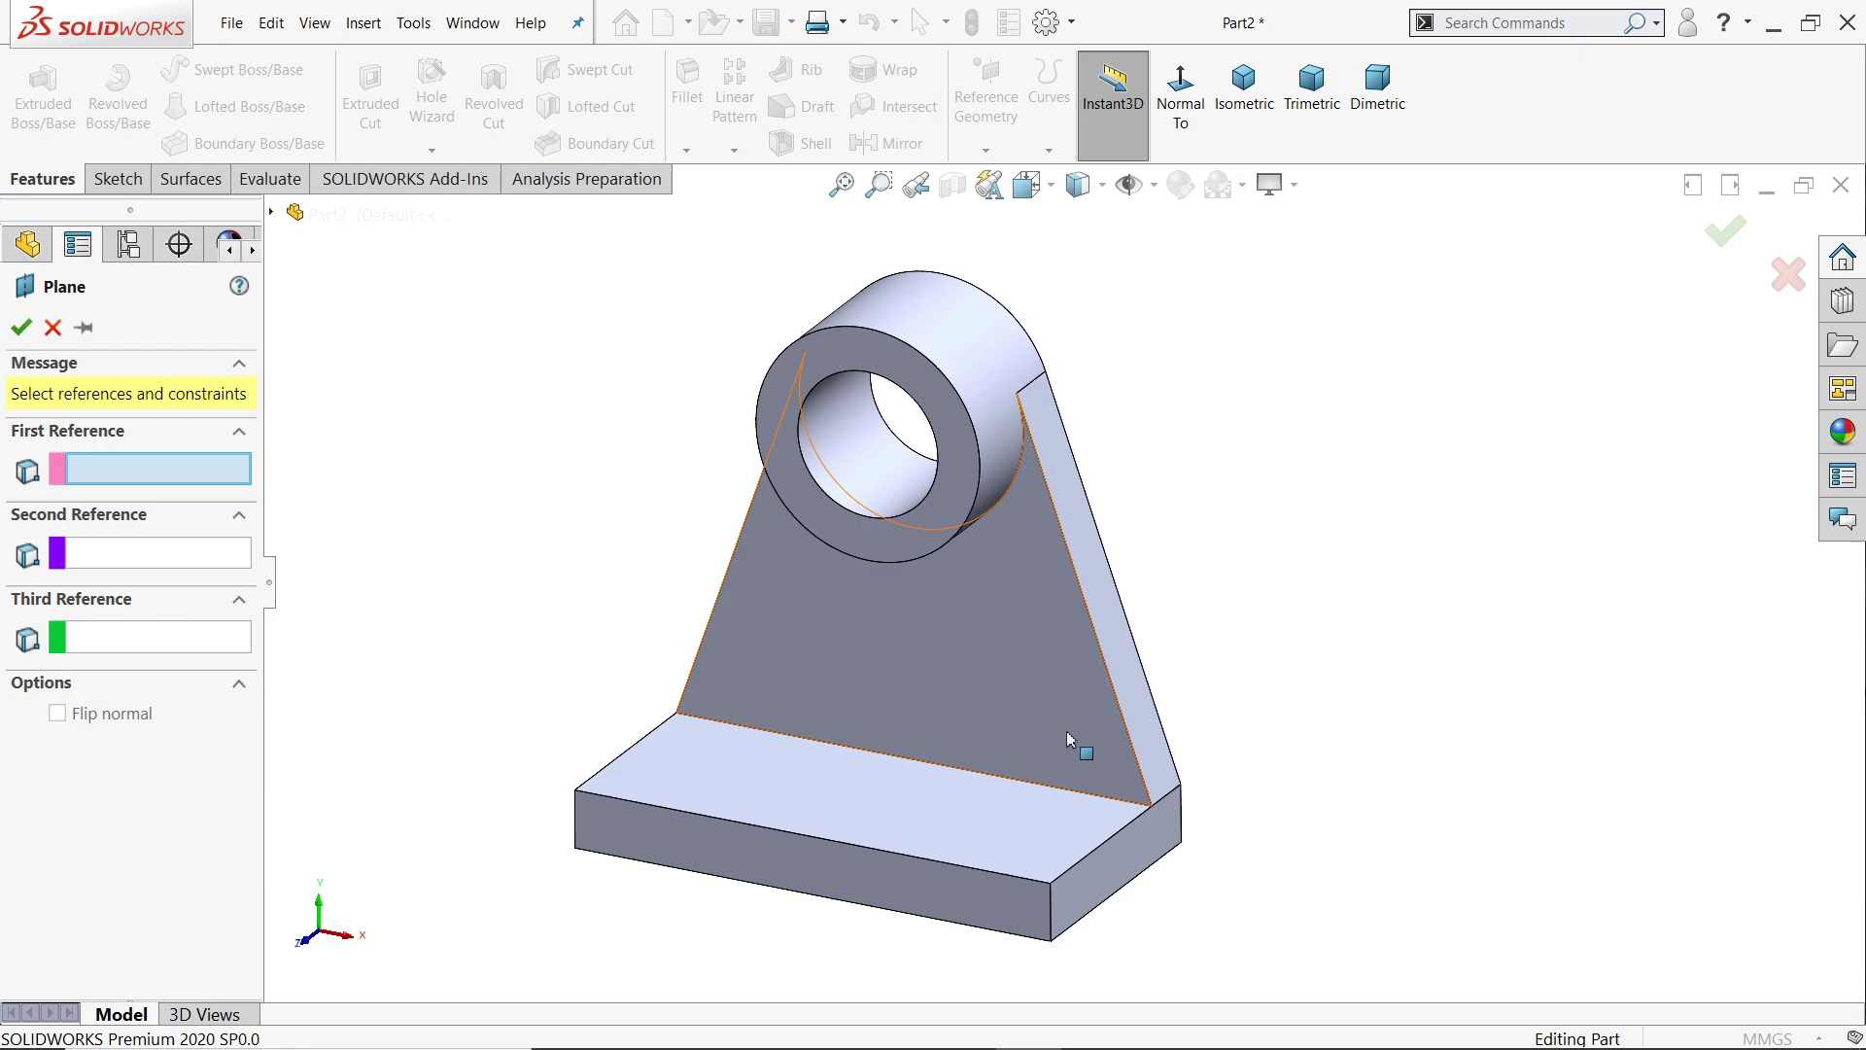
# - Reference the base's end face and tangent boss cylinder, trying parallel, perpendicular and angled options
pyautogui.click(1129, 853)
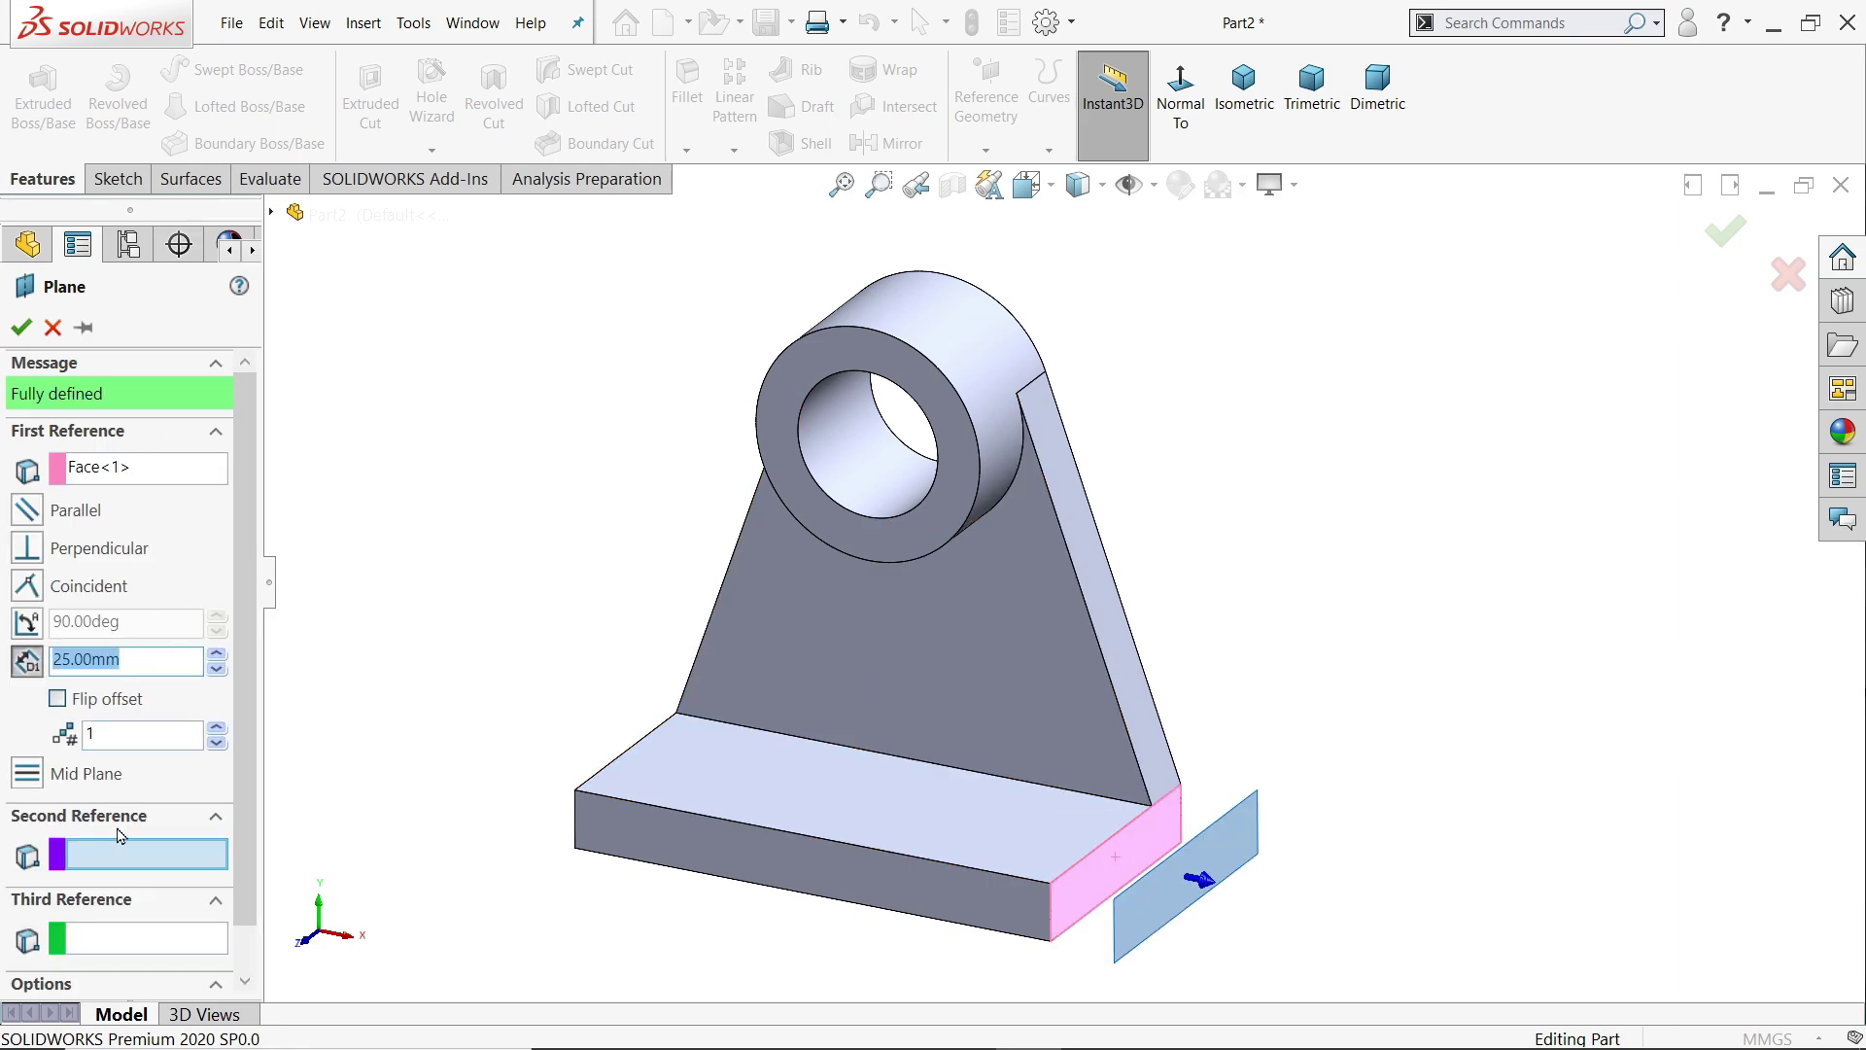
pyautogui.click(925, 319)
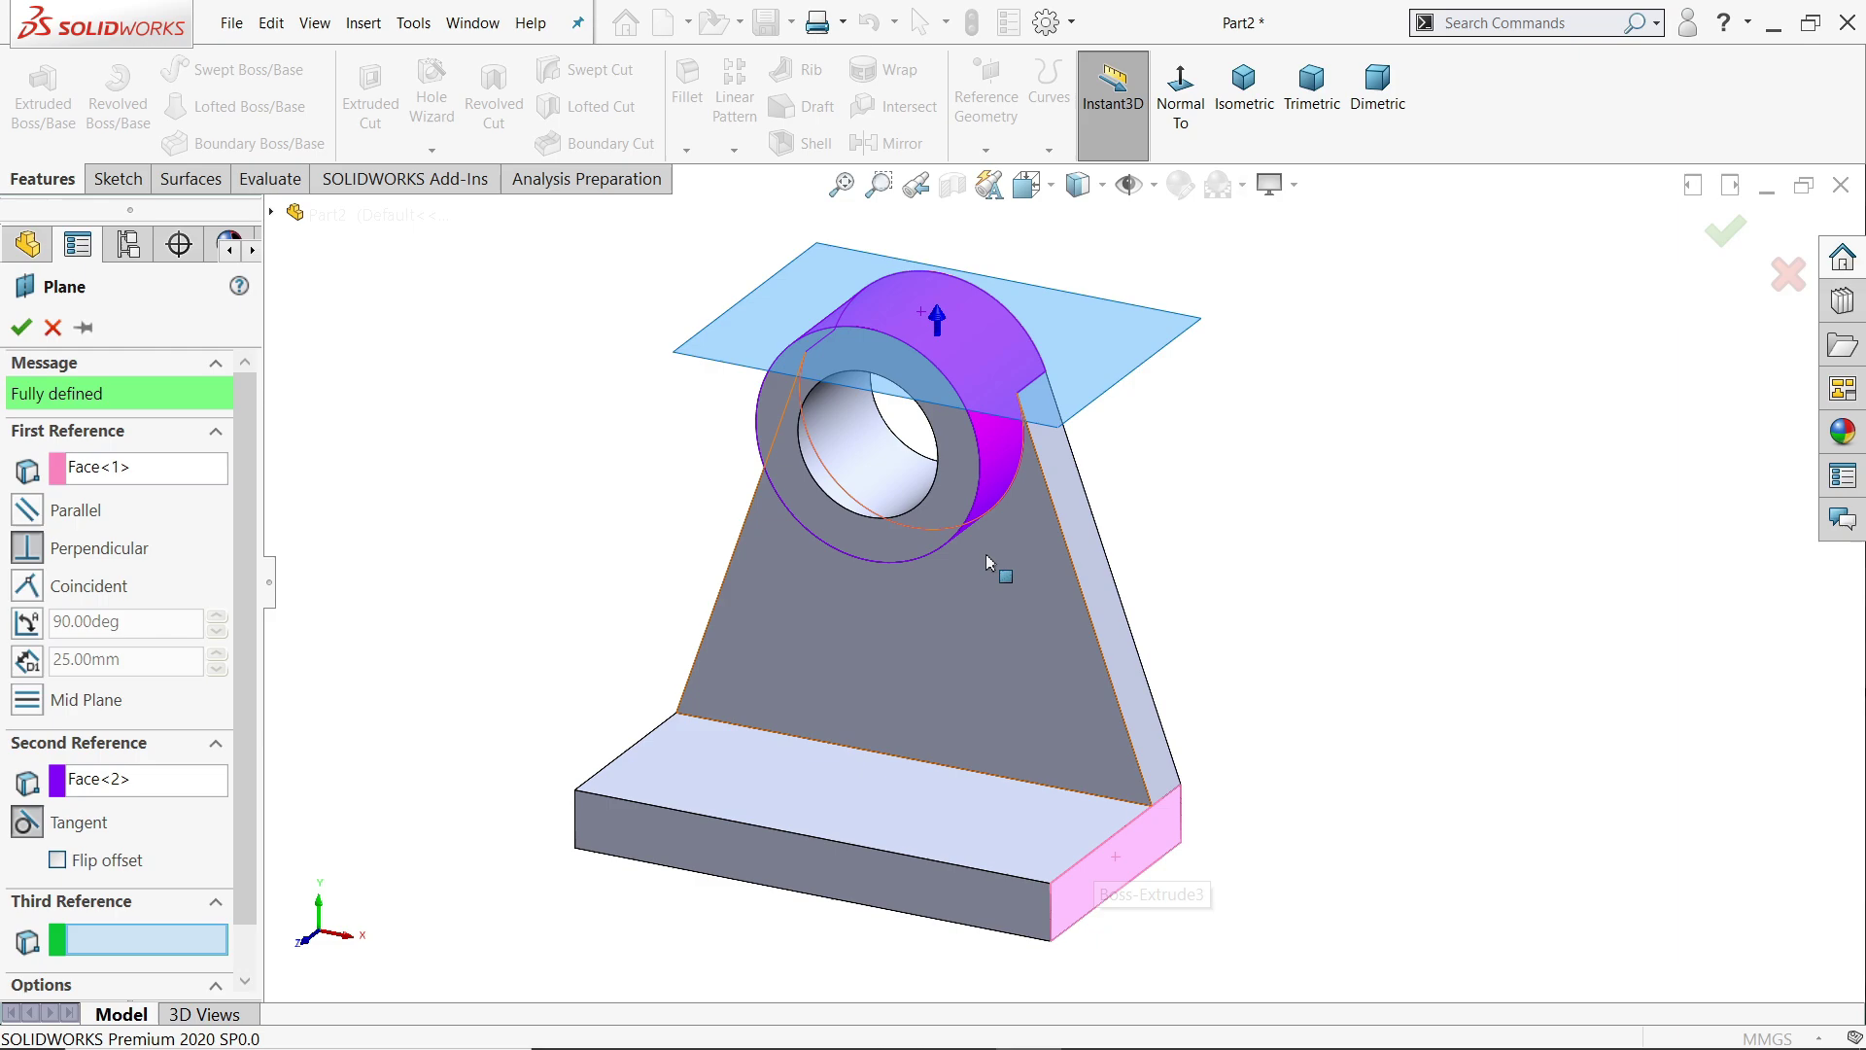
pyautogui.click(33, 515)
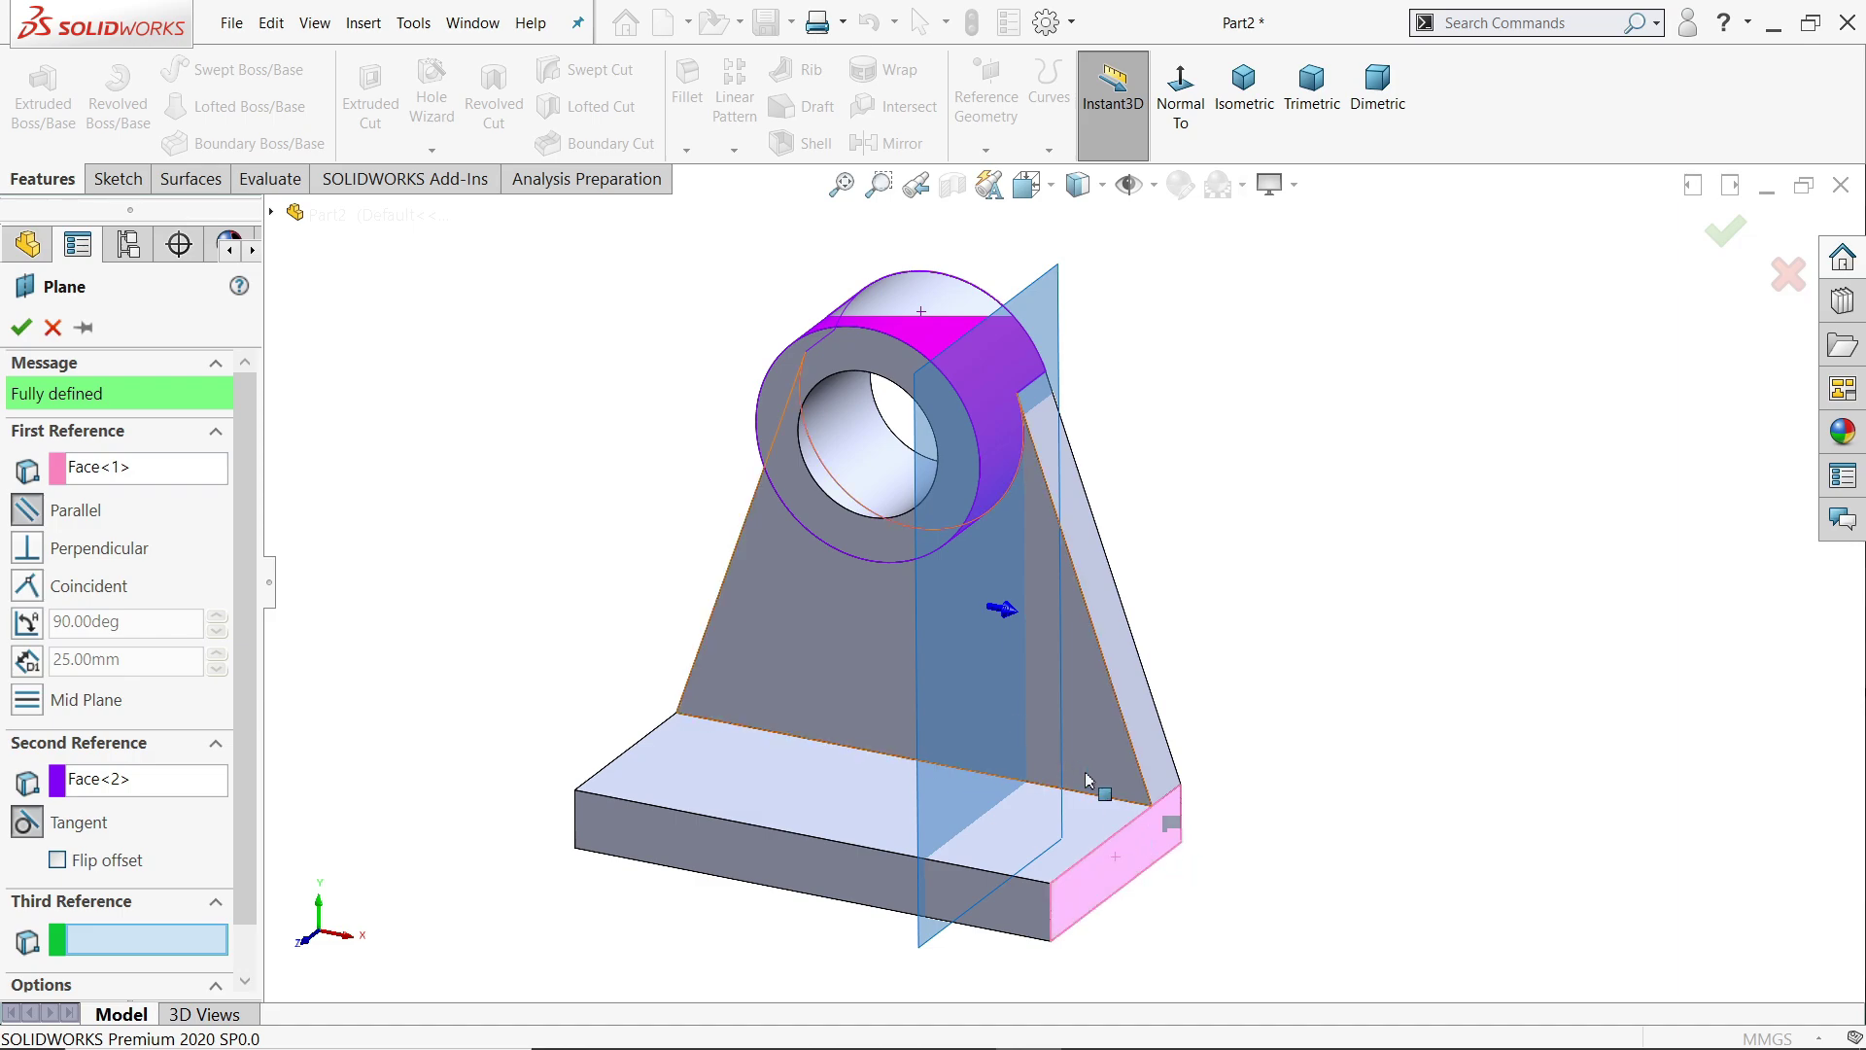
pyautogui.click(29, 548)
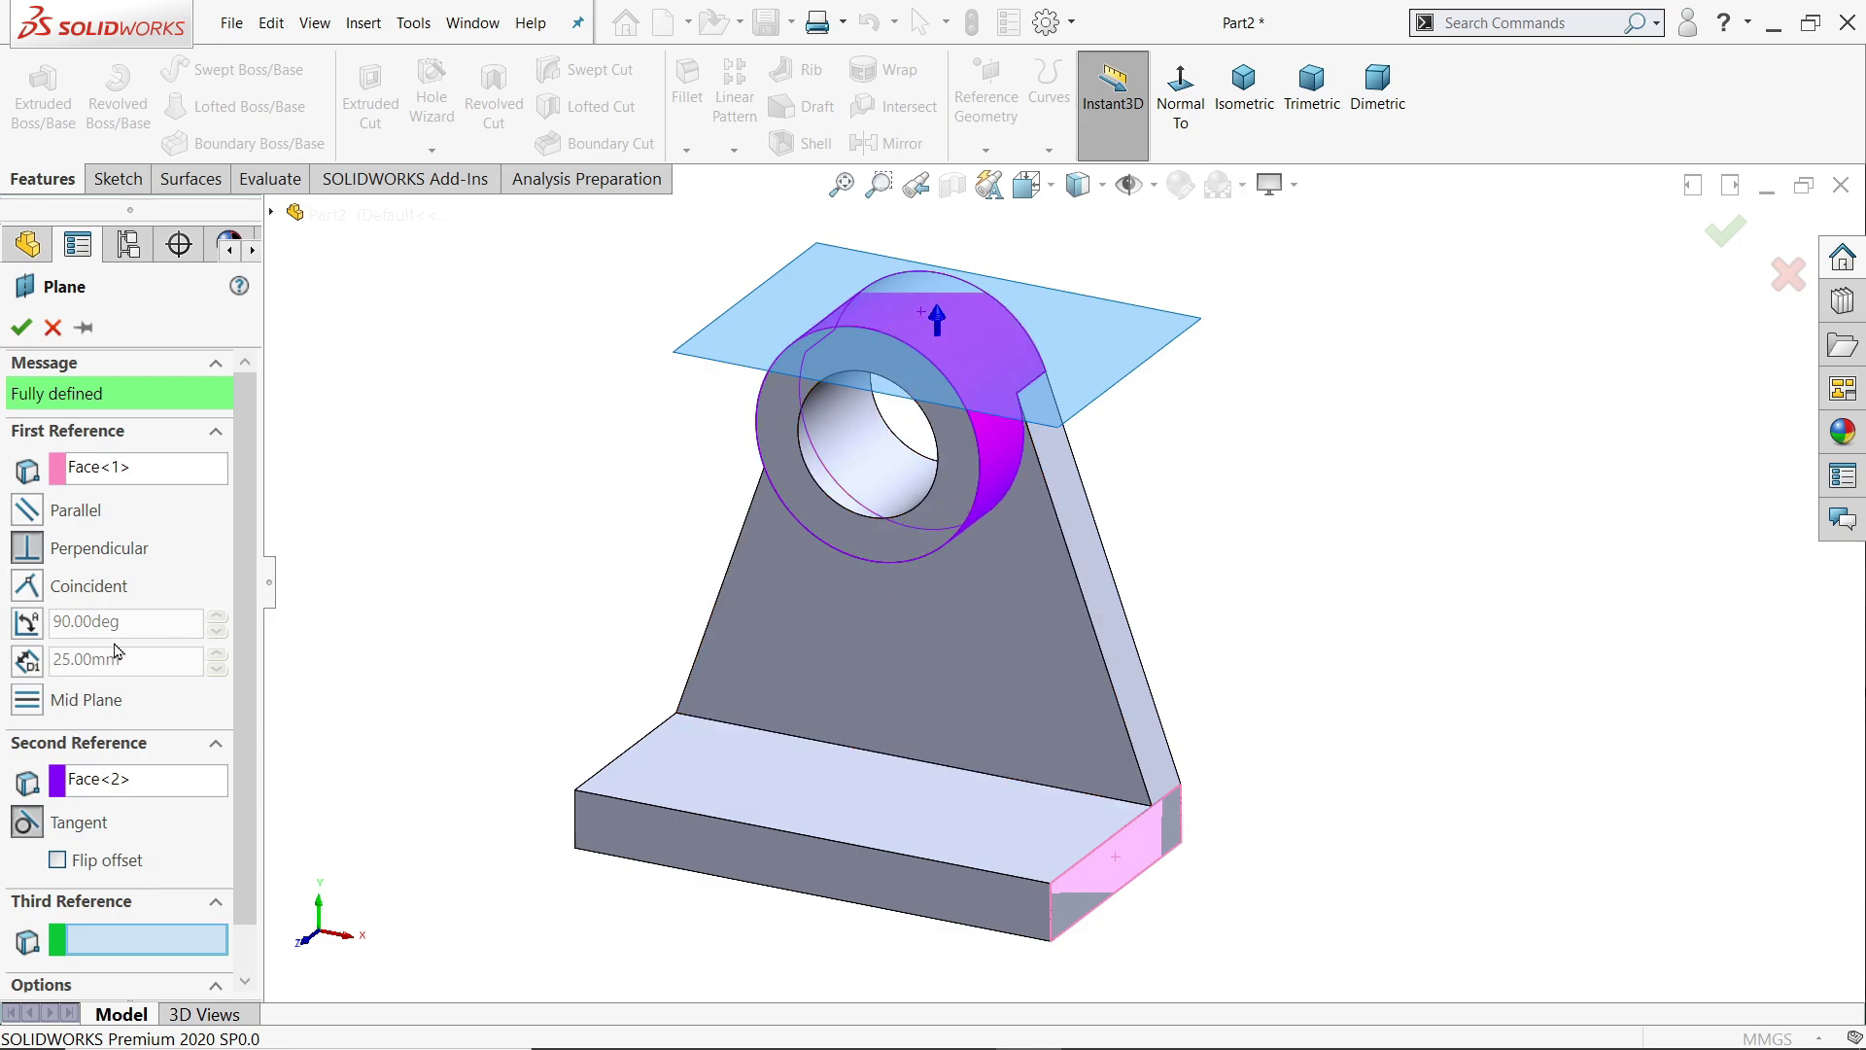
pyautogui.click(29, 625)
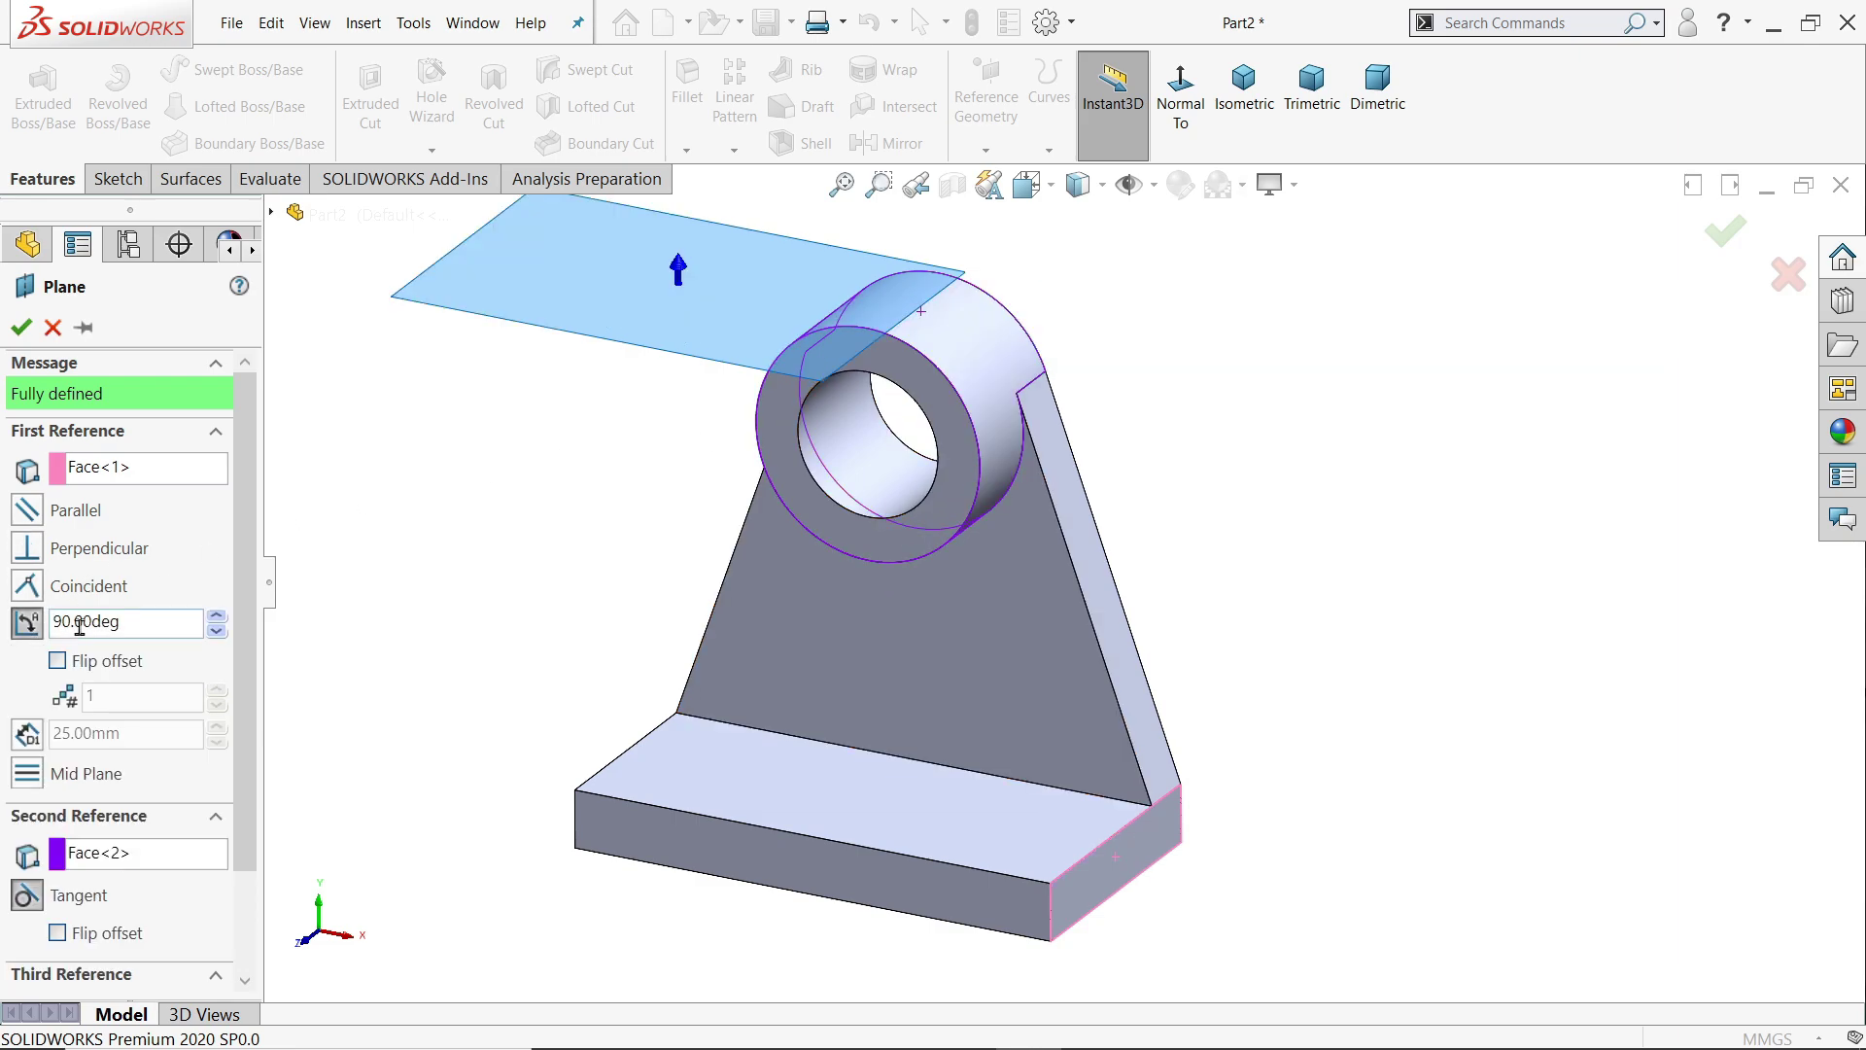
pyautogui.click(215, 618)
pyautogui.moveTo(216, 622); pyautogui.dragTo(216, 622)
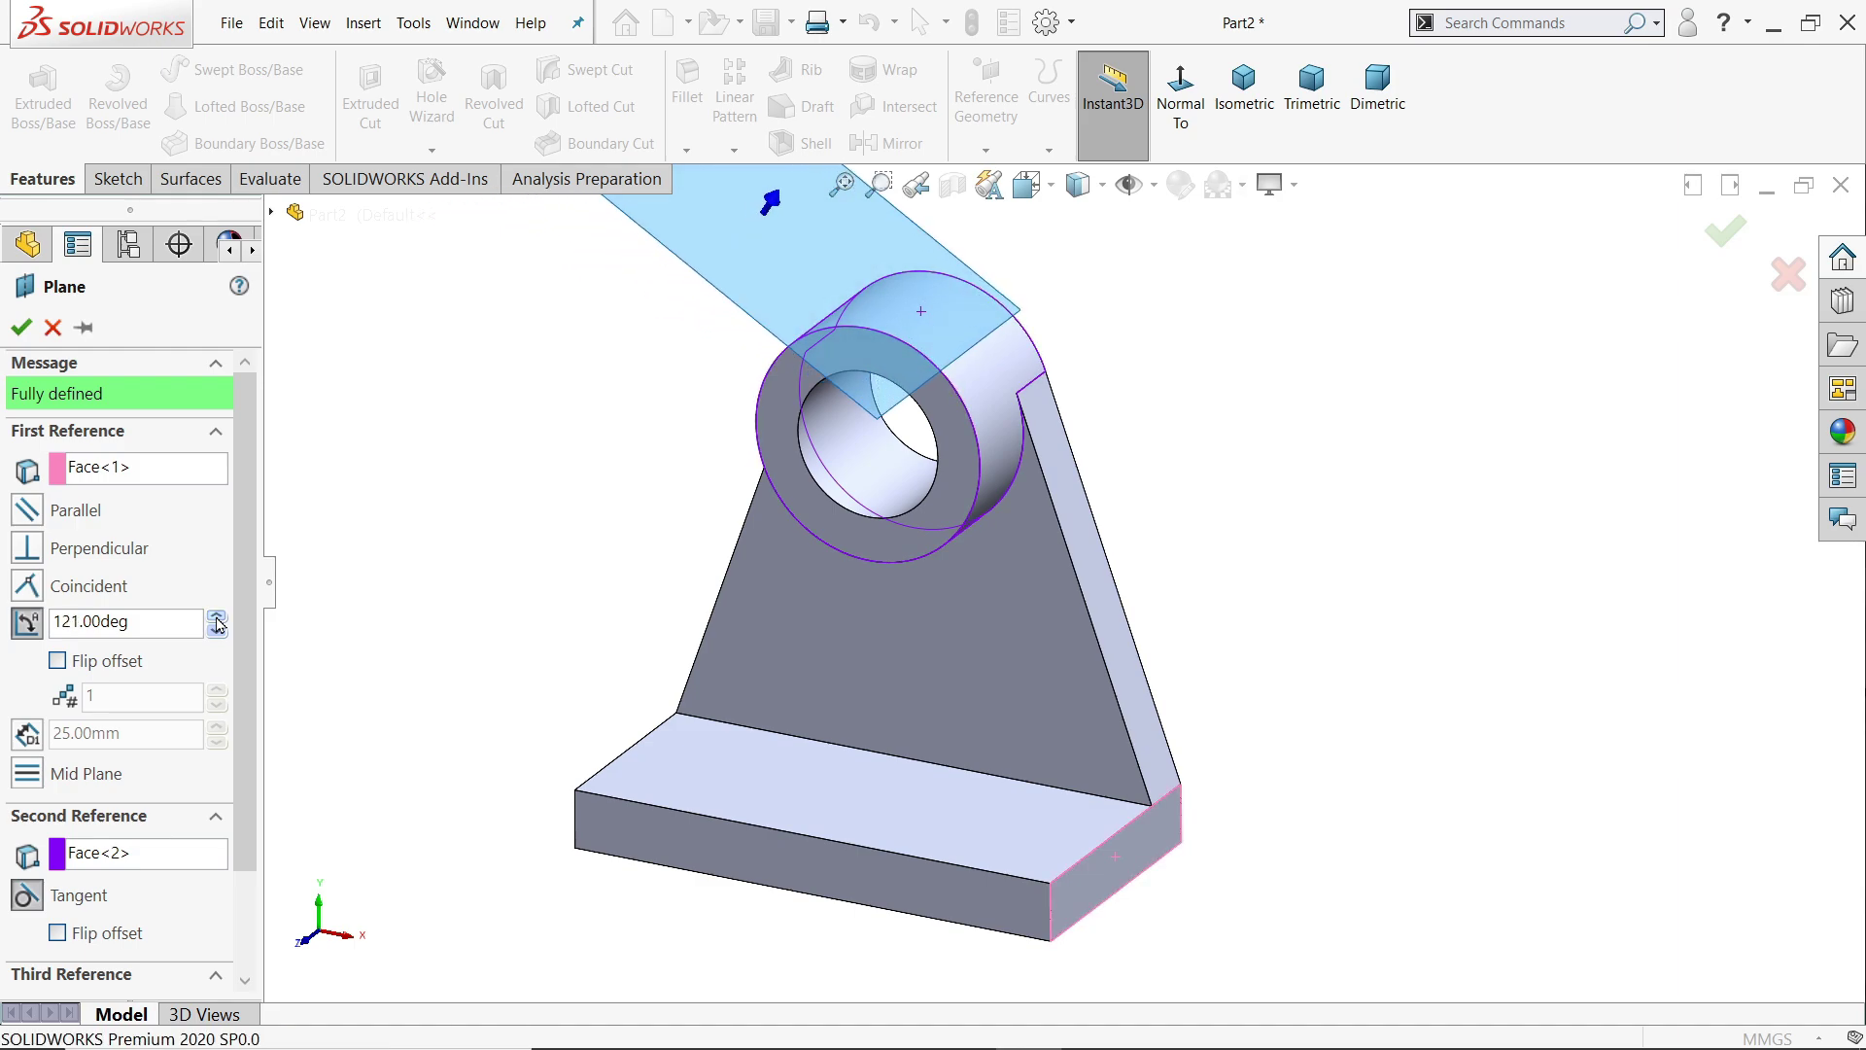
pyautogui.click(57, 660)
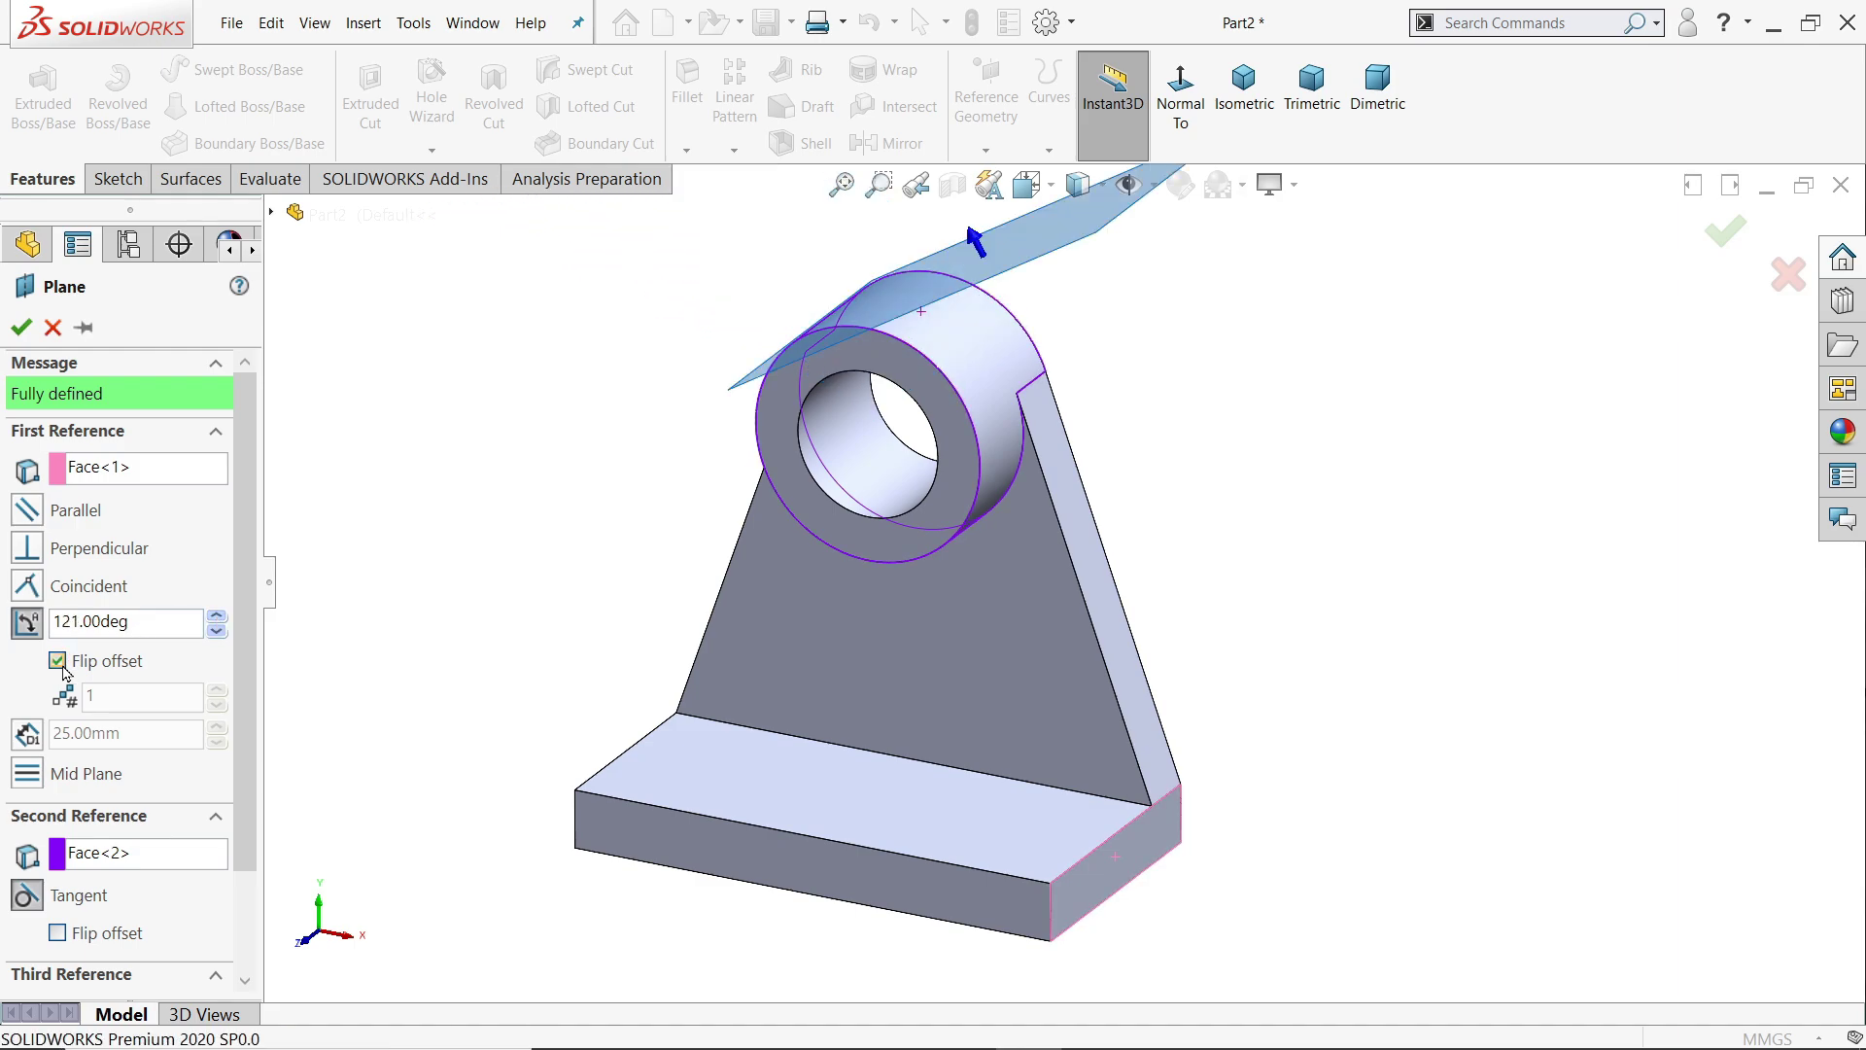
pyautogui.click(57, 661)
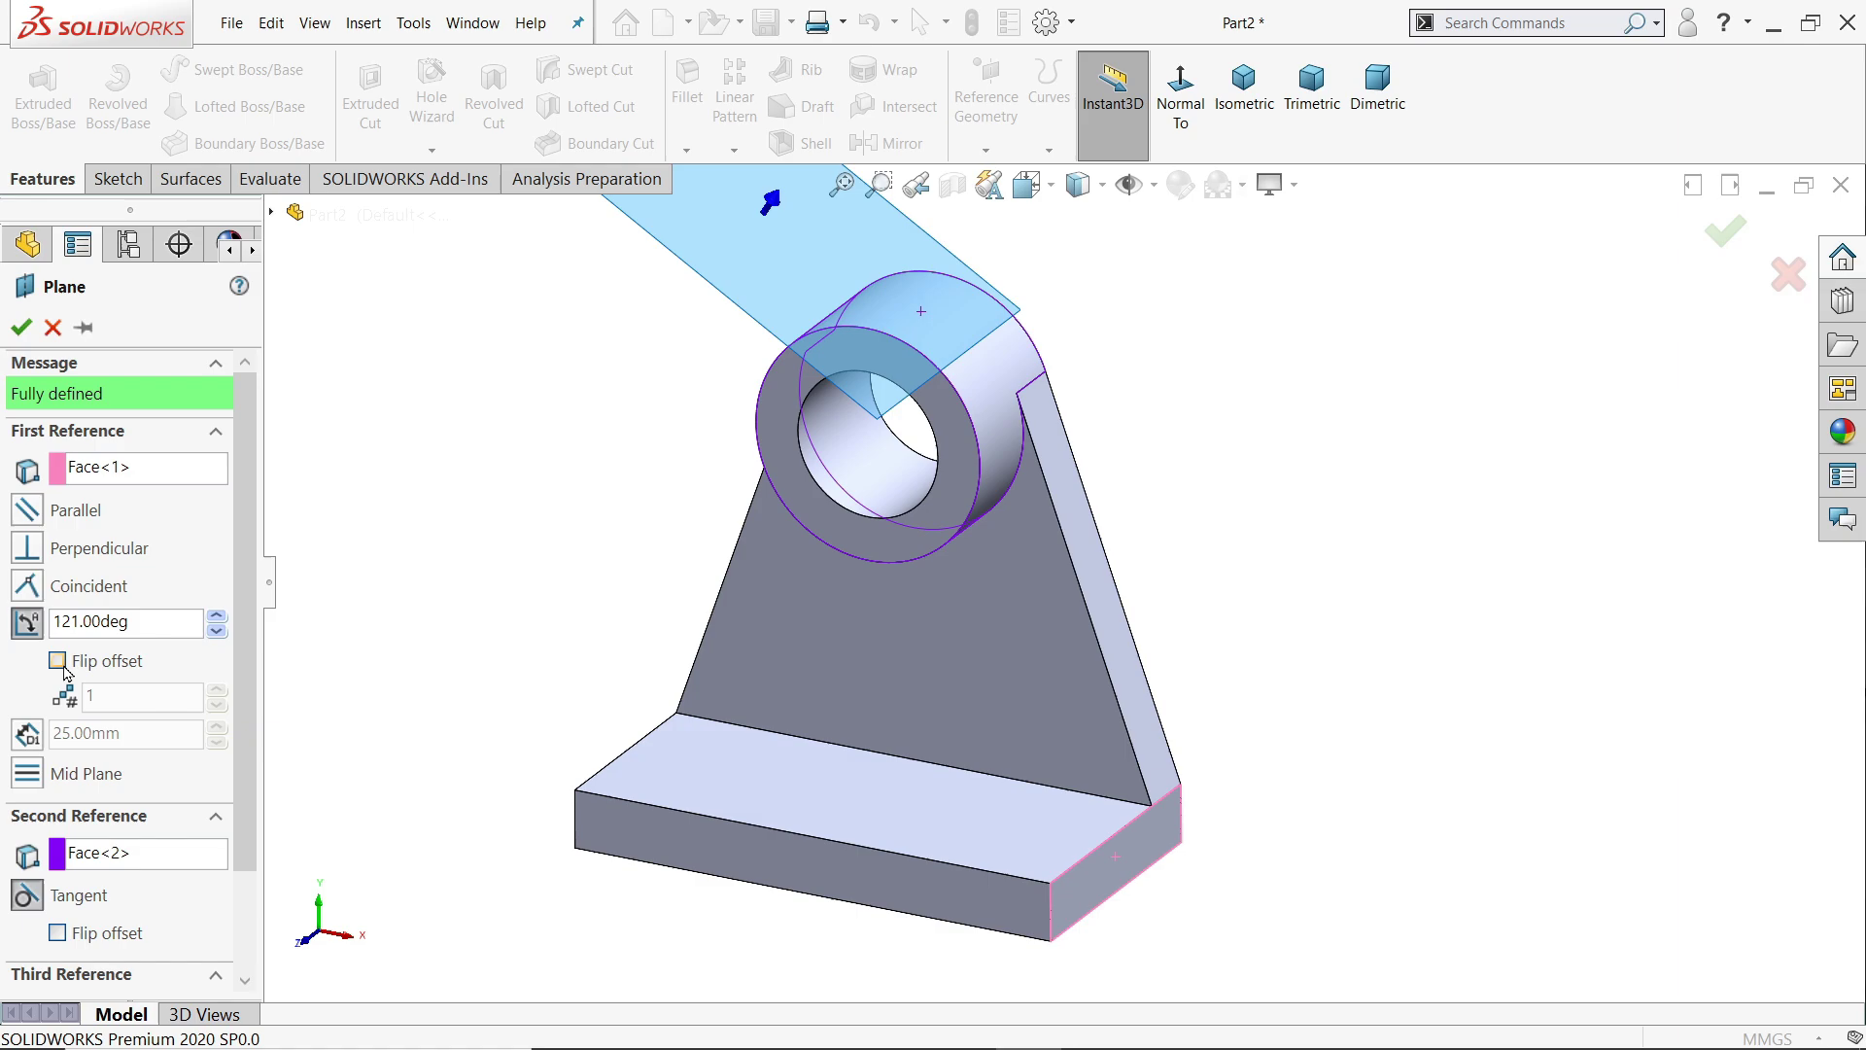
# - Set the angle to 135° and accept the tangent plane as Plane9
pyautogui.moveTo(173, 629); pyautogui.dragTo(3, 602)
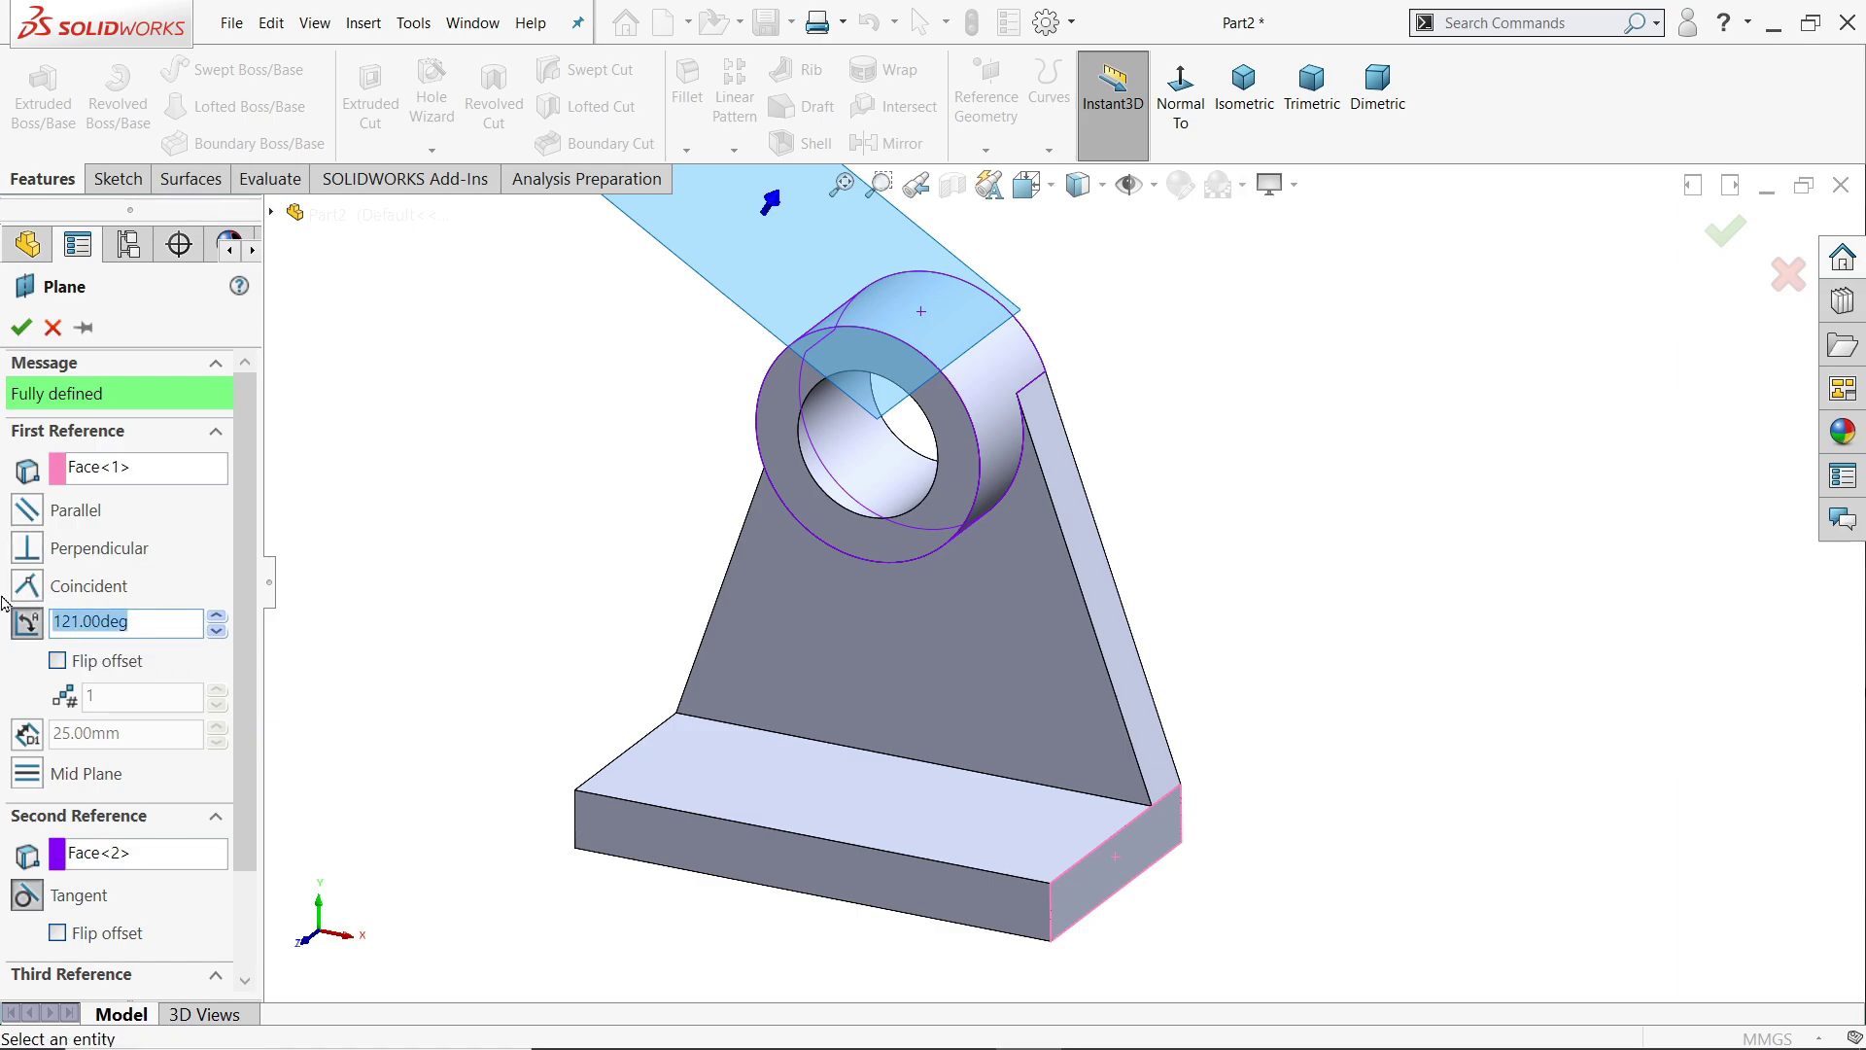
pyautogui.write('135')
pyautogui.press('Return')
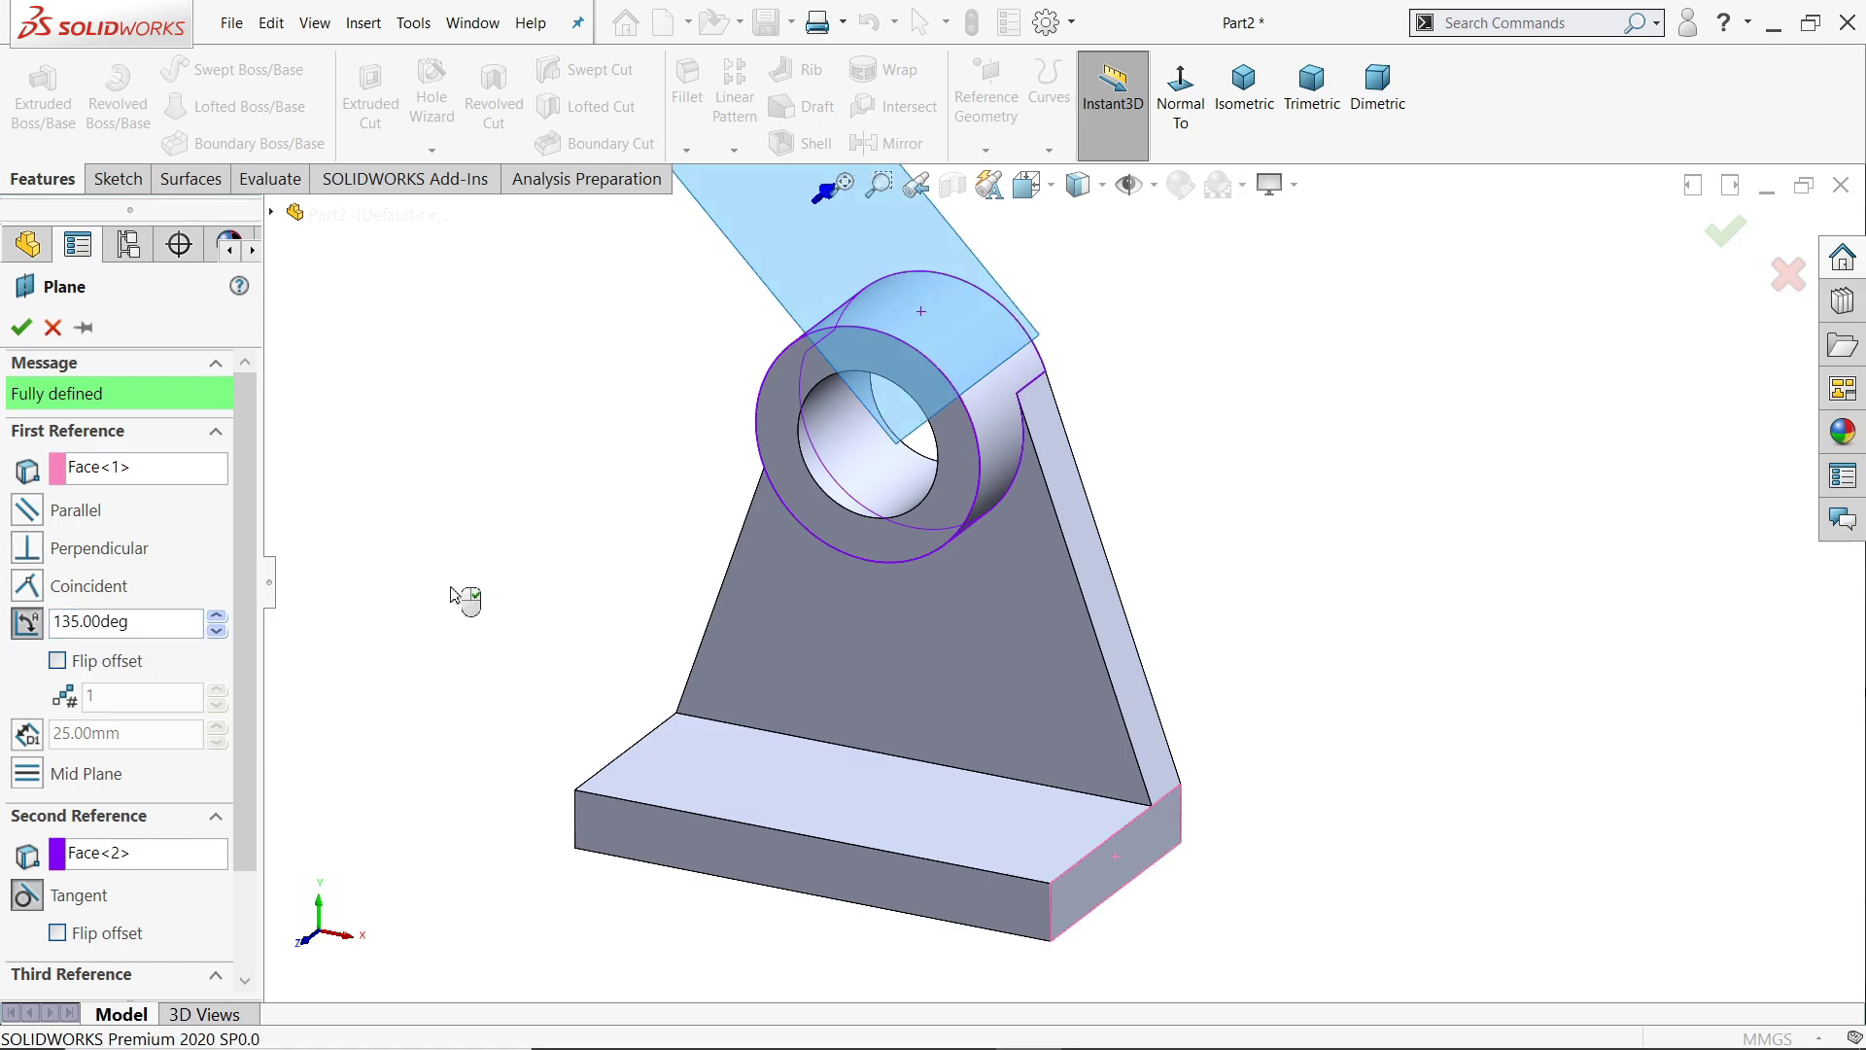
pyautogui.click(20, 327)
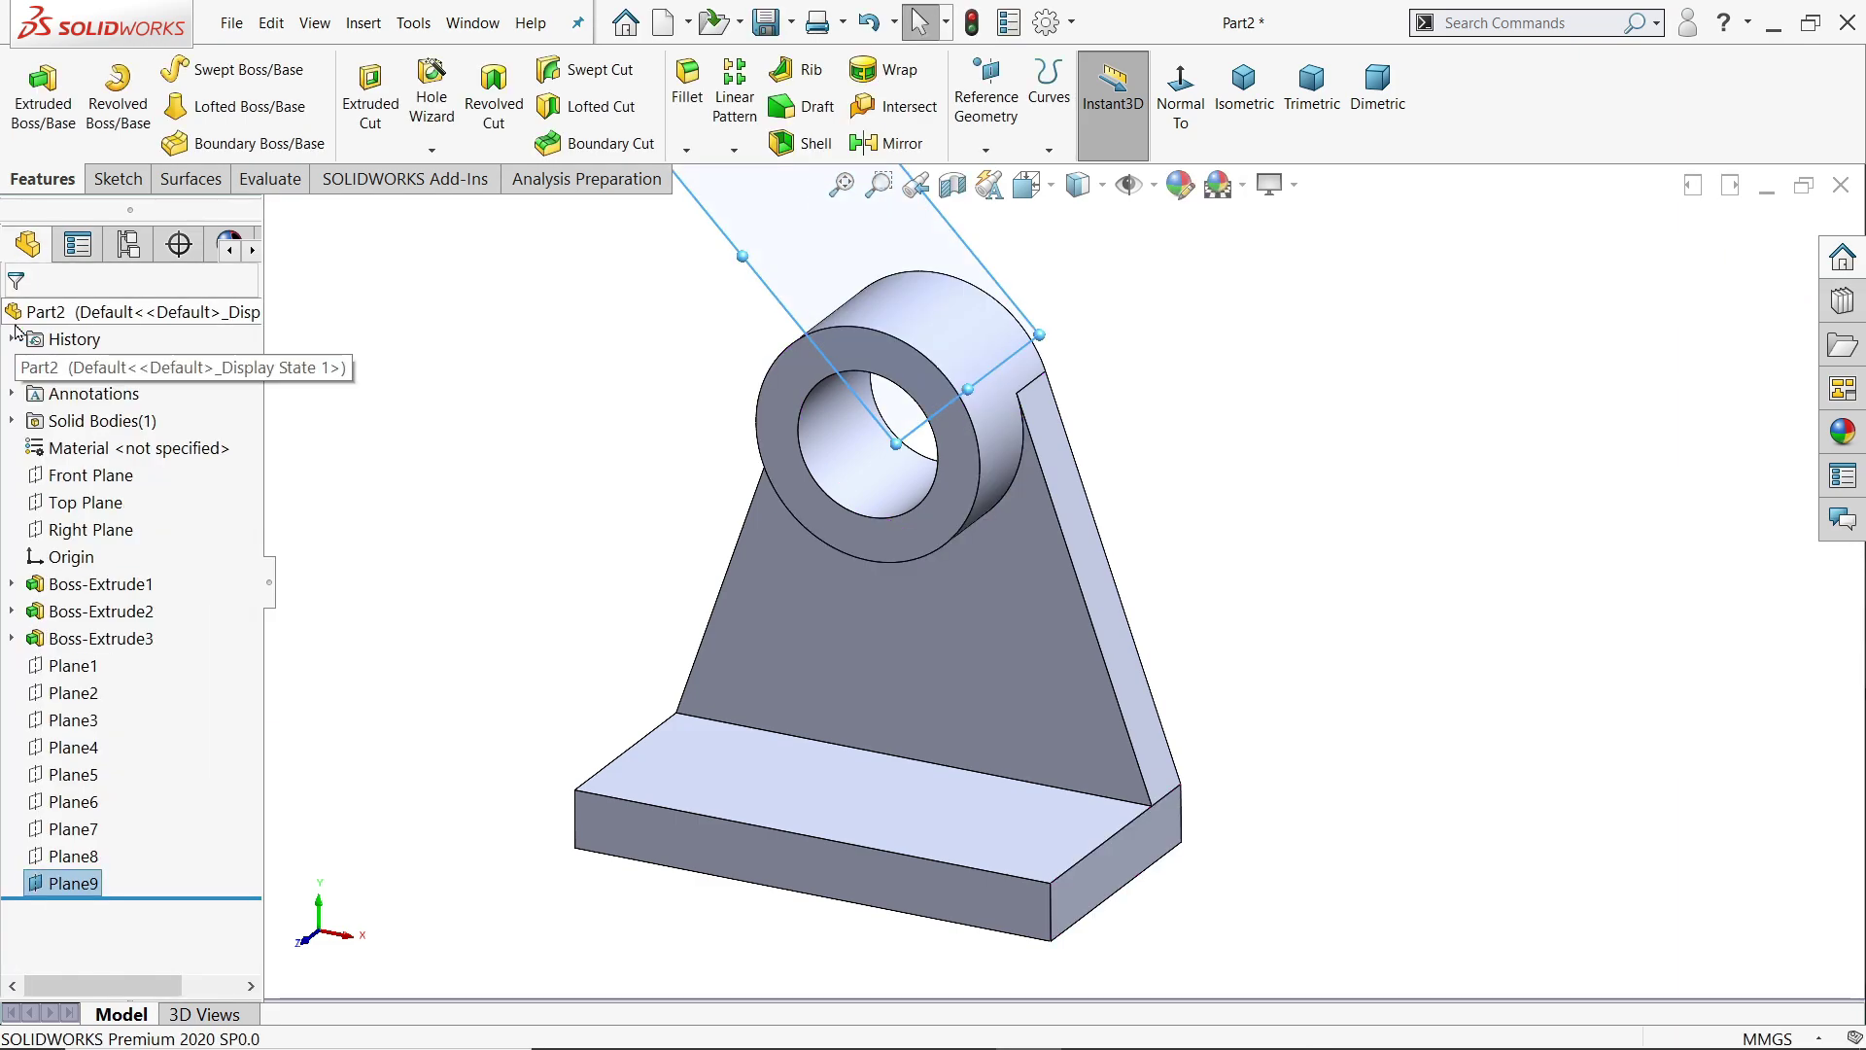
# - Fit the view and shorten Plane9's displayed size toward the boss
pyautogui.press('f')
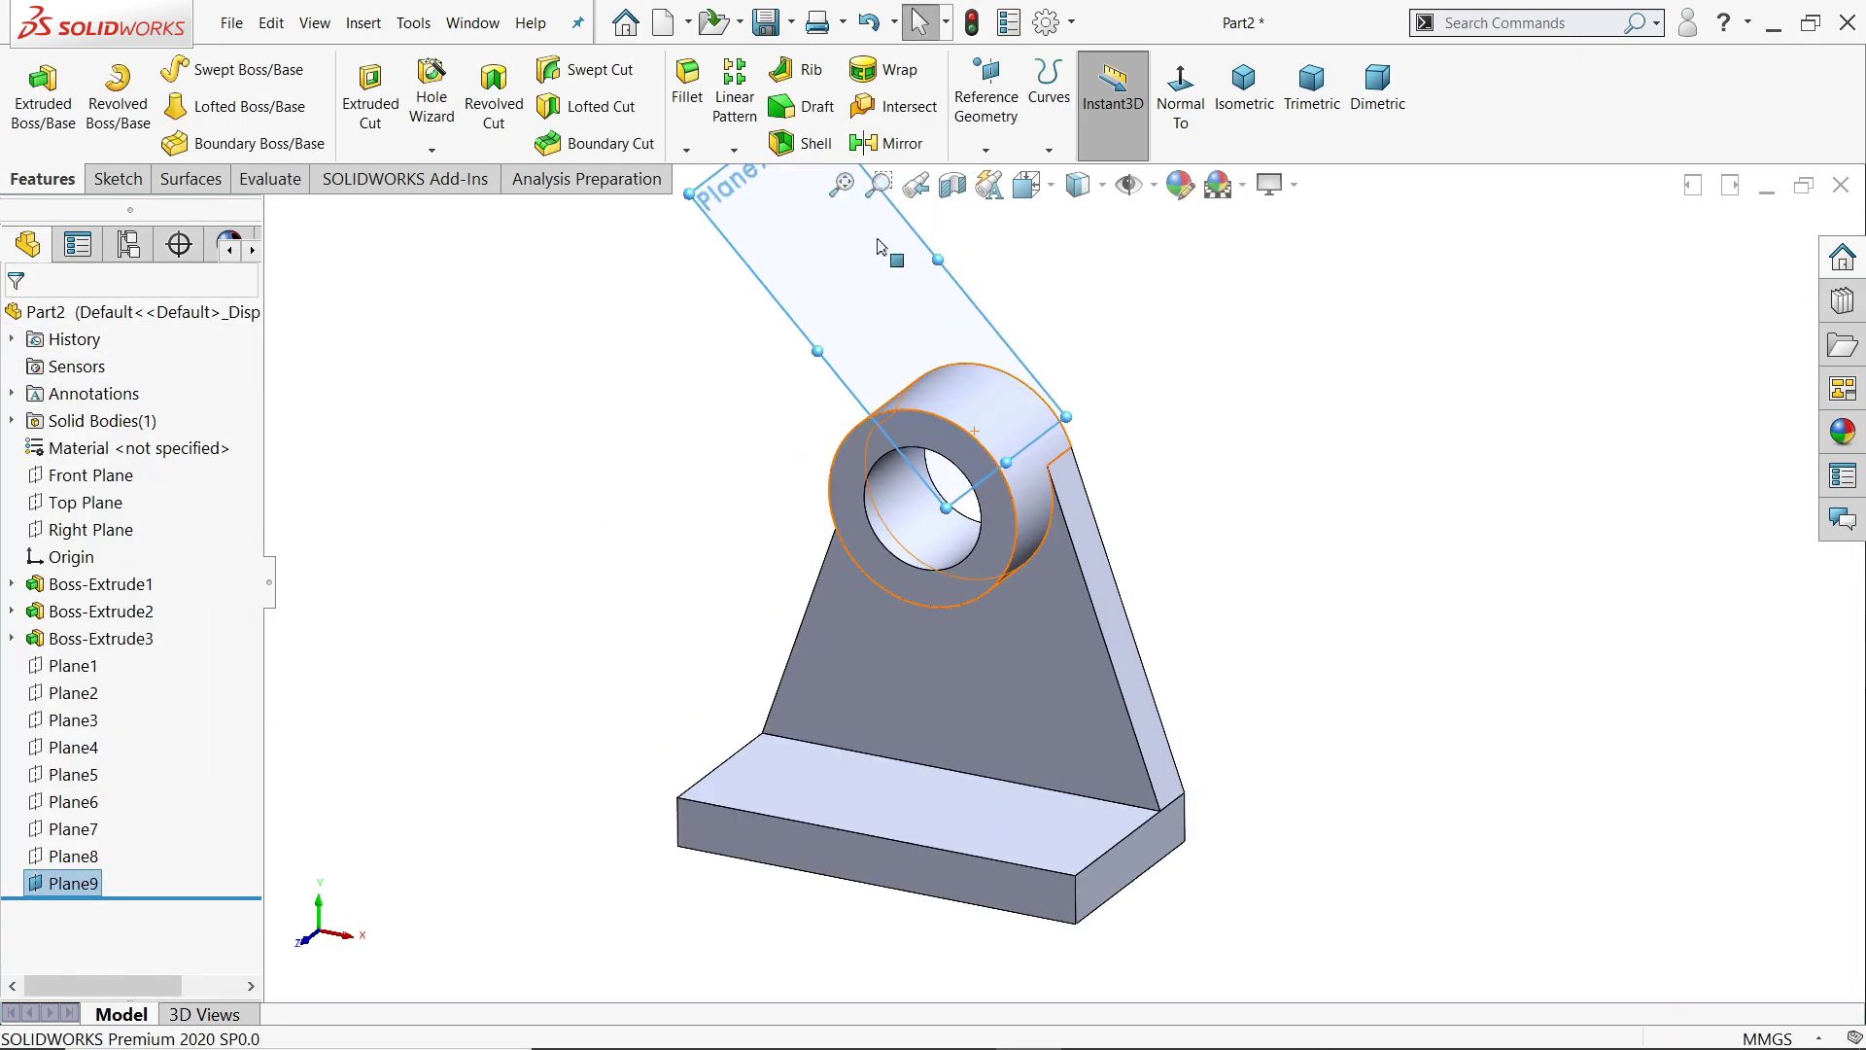
pyautogui.scroll(-2, 914, 312)
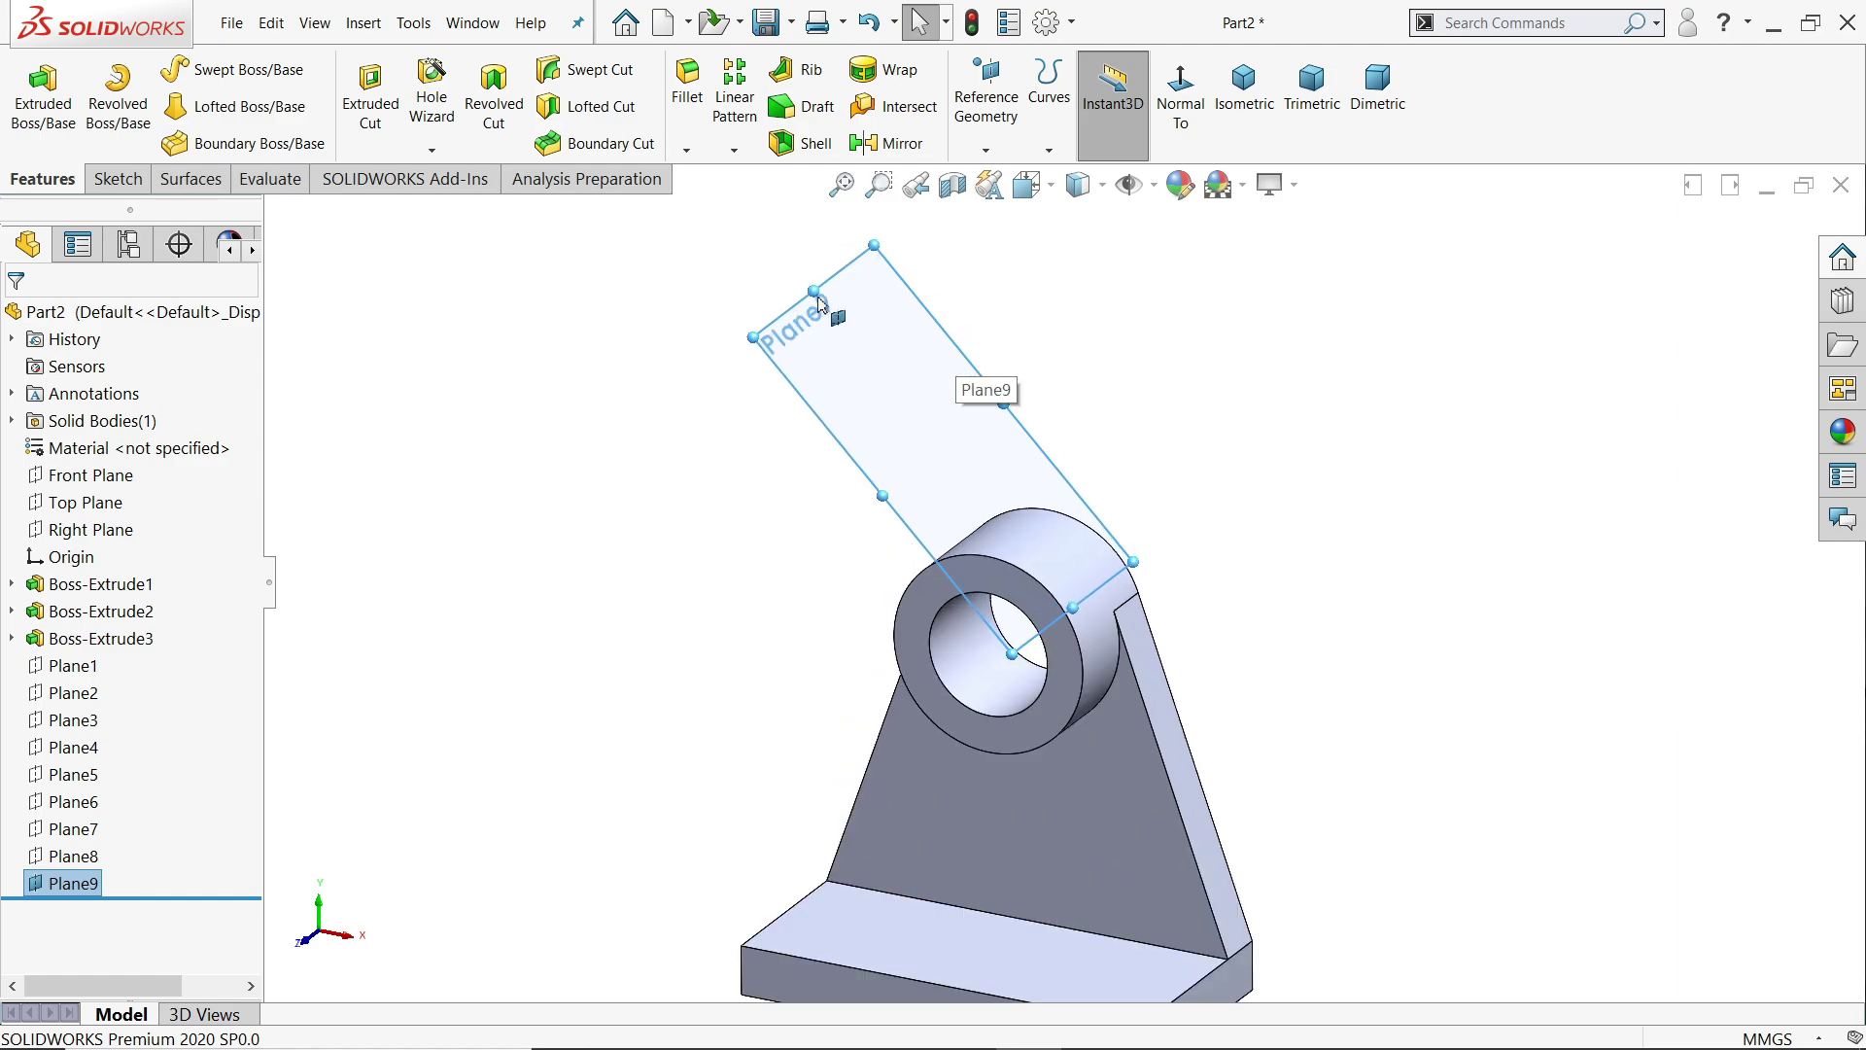
pyautogui.moveTo(812, 292); pyautogui.dragTo(950, 455)
pyautogui.scroll(2, 1034, 407)
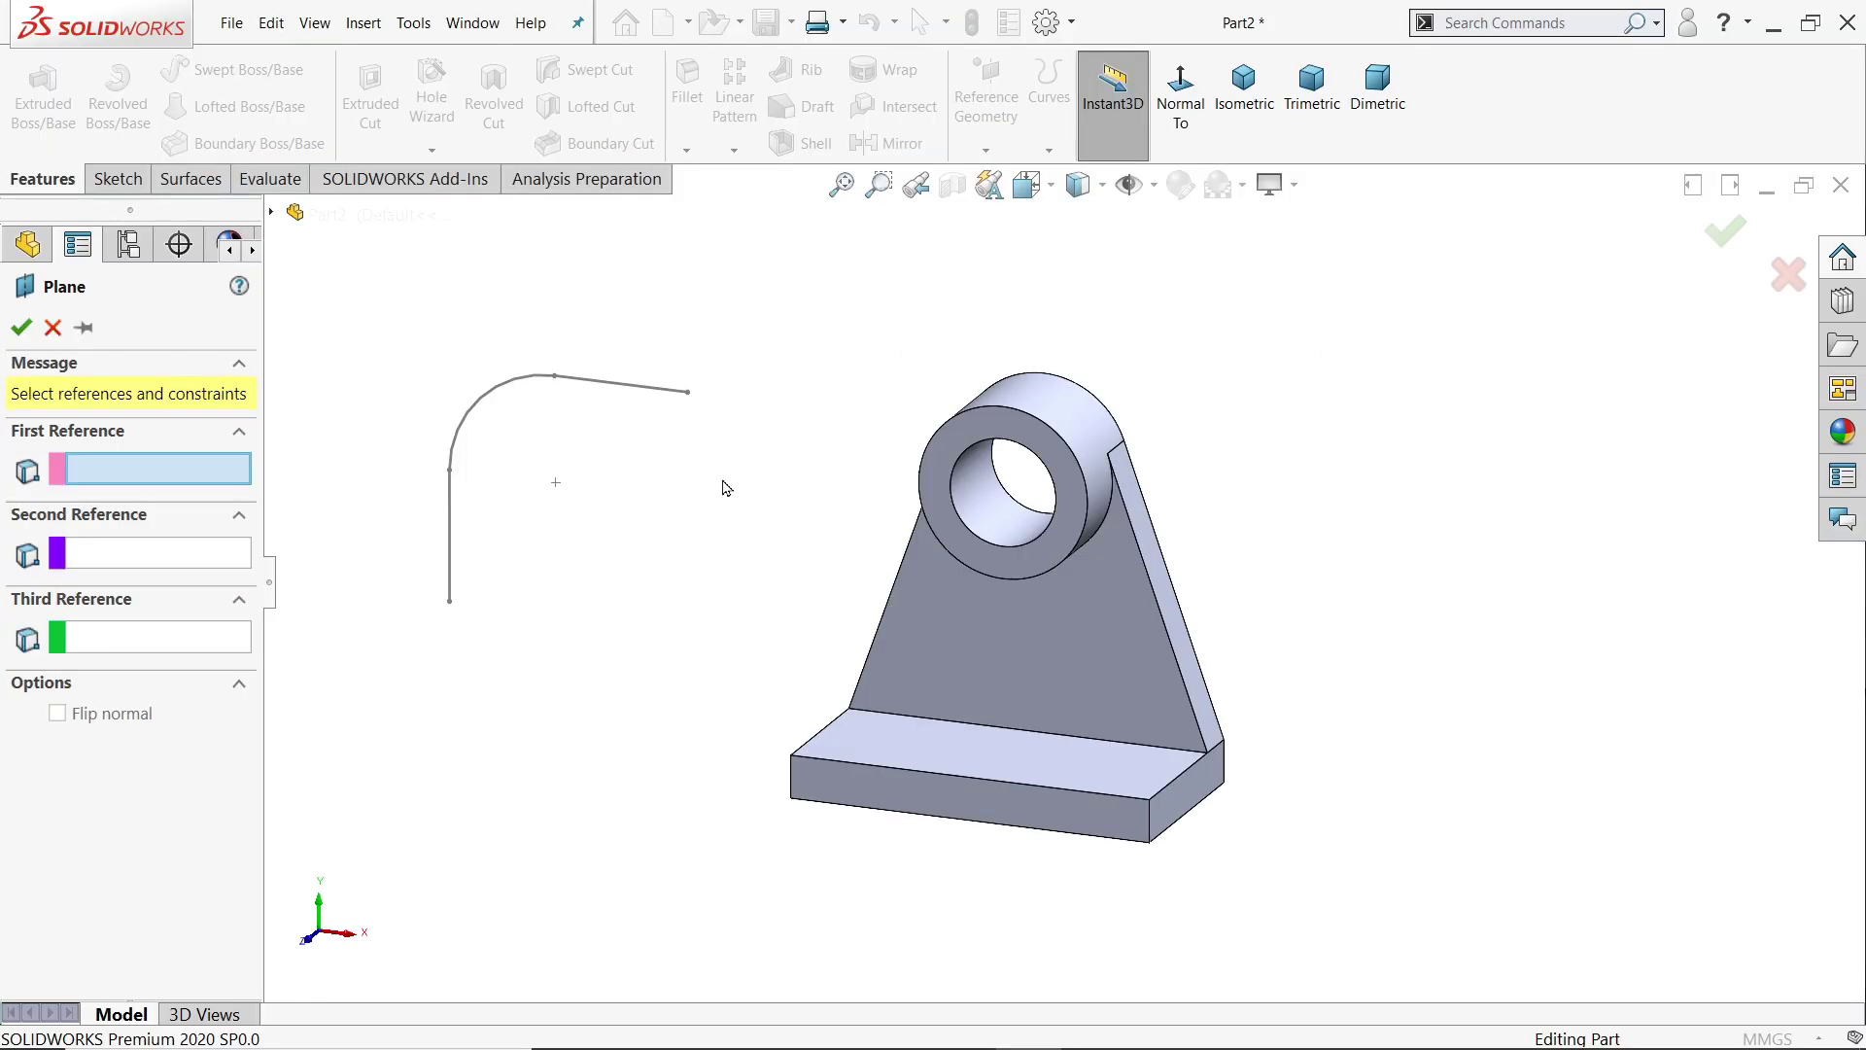
# - Make Plane10 perpendicular to Line1 of Sketch4 at its endpoint Point1
pyautogui.scroll(-1, 725, 490)
pyautogui.scroll(-3, 381, 375)
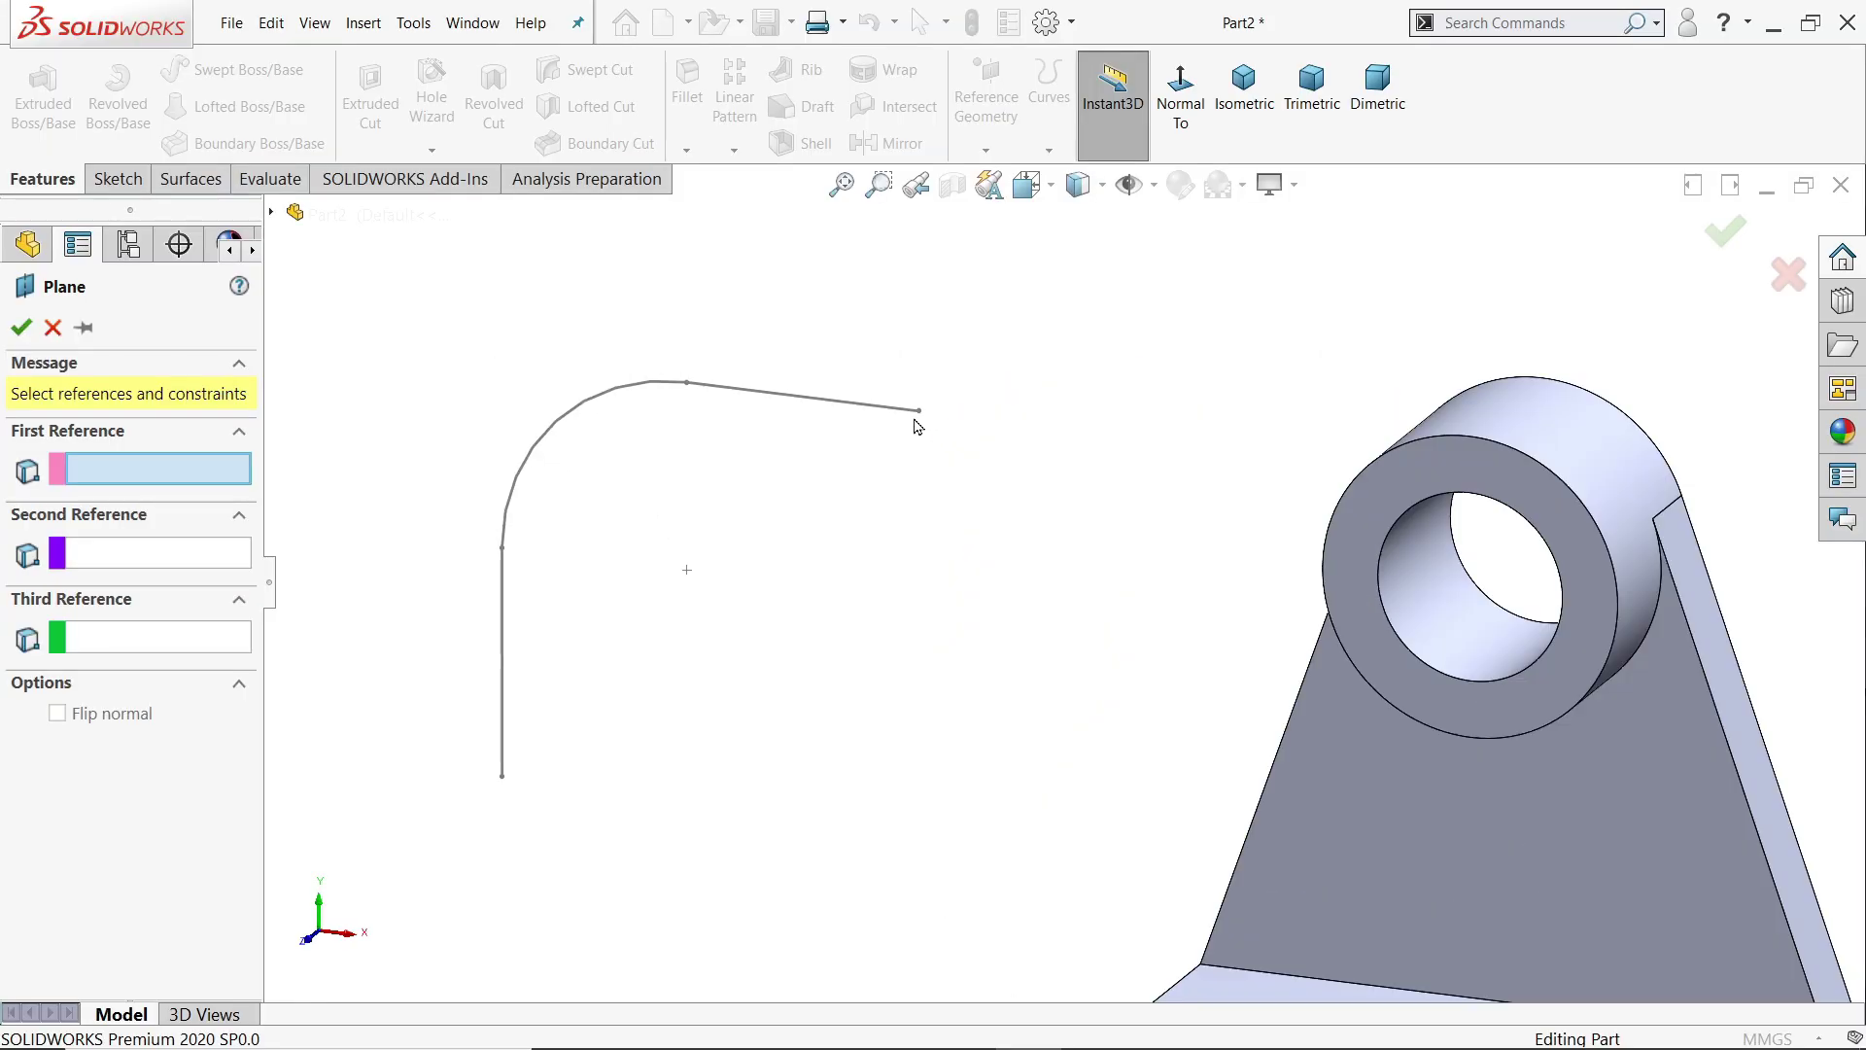
pyautogui.click(800, 401)
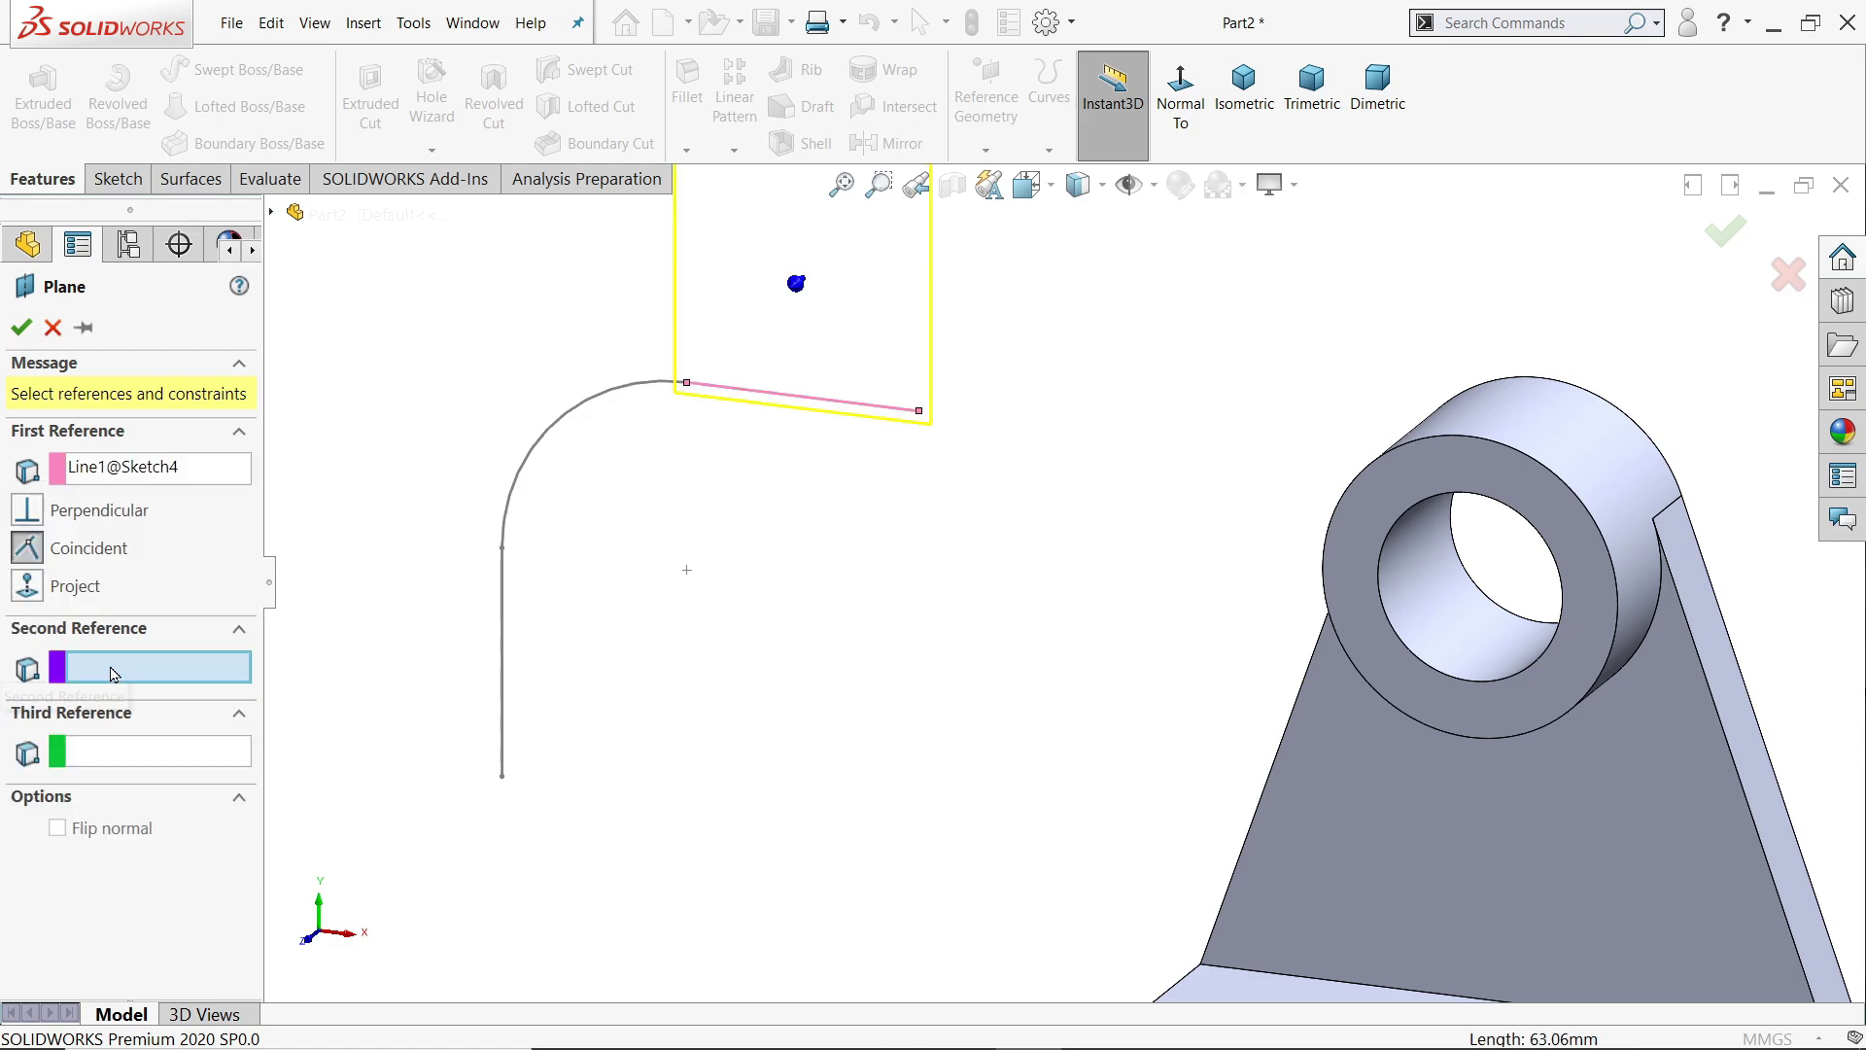
pyautogui.click(917, 415)
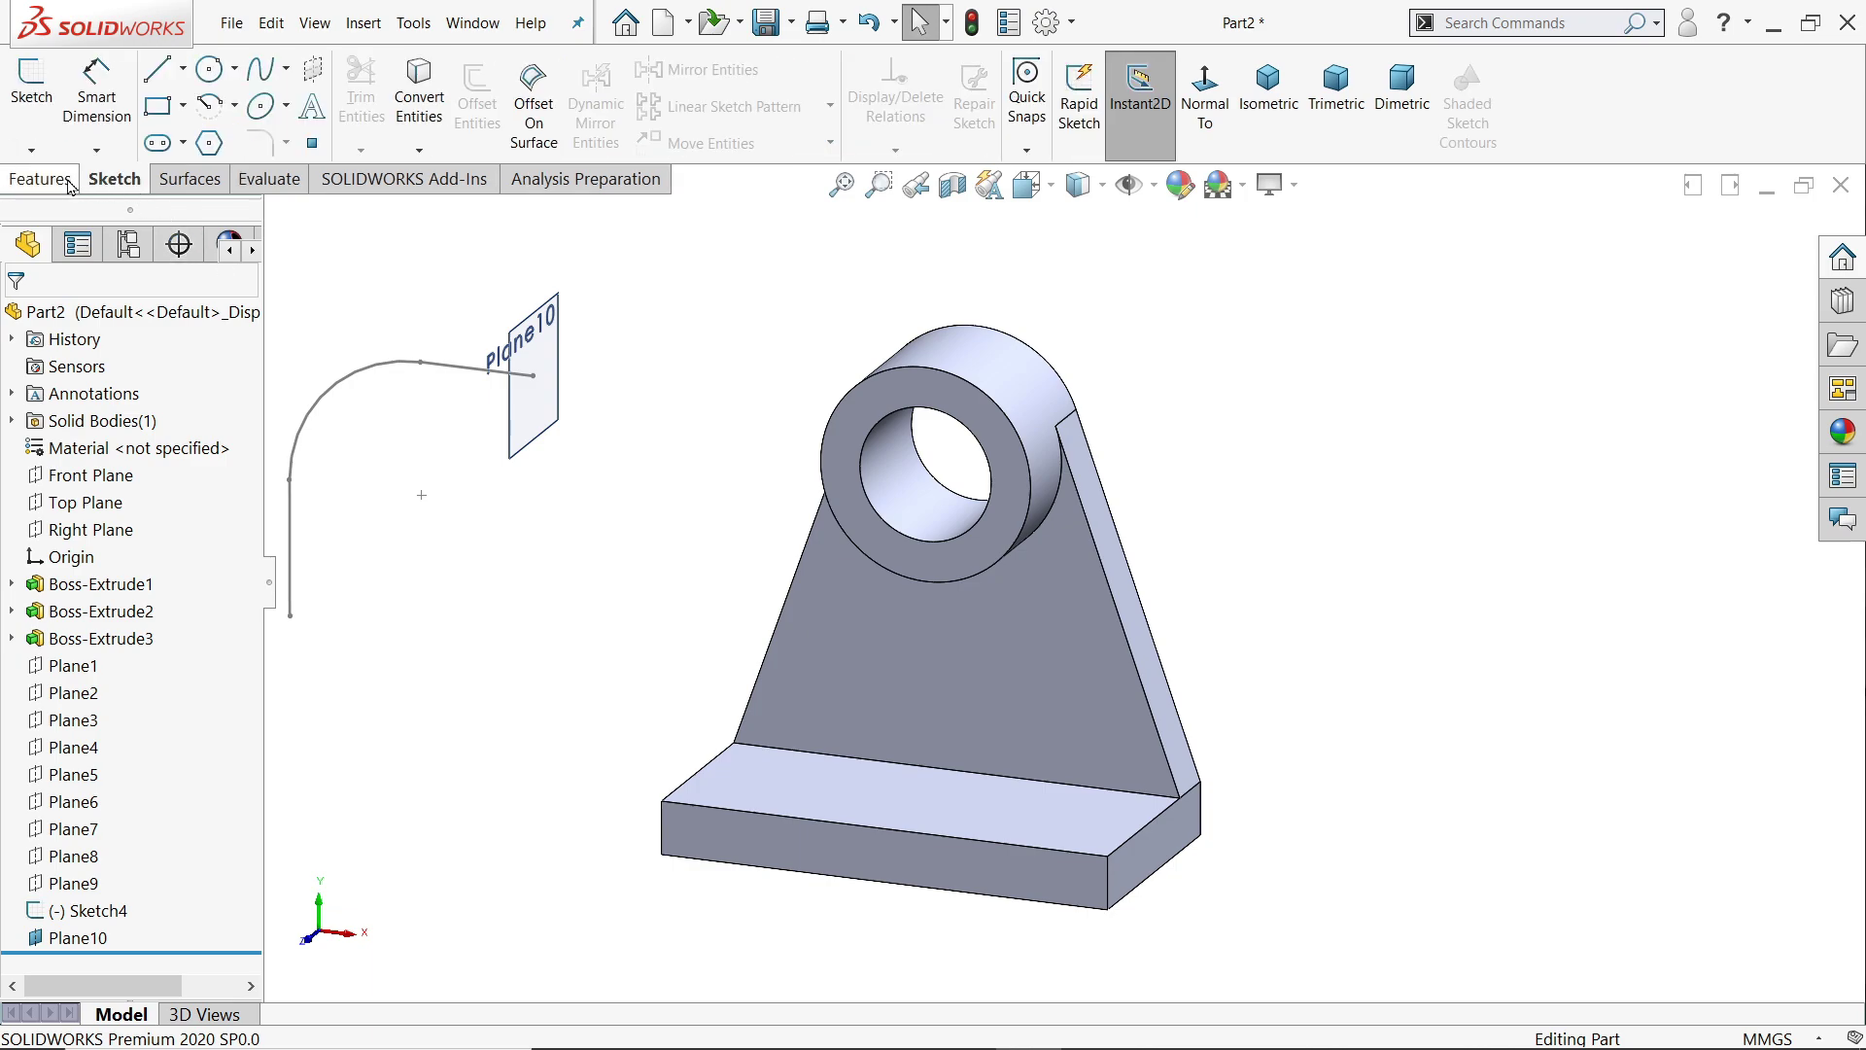
# - Start a 3D sketch and draw the first line segment from the origin along X
pyautogui.click(46, 153)
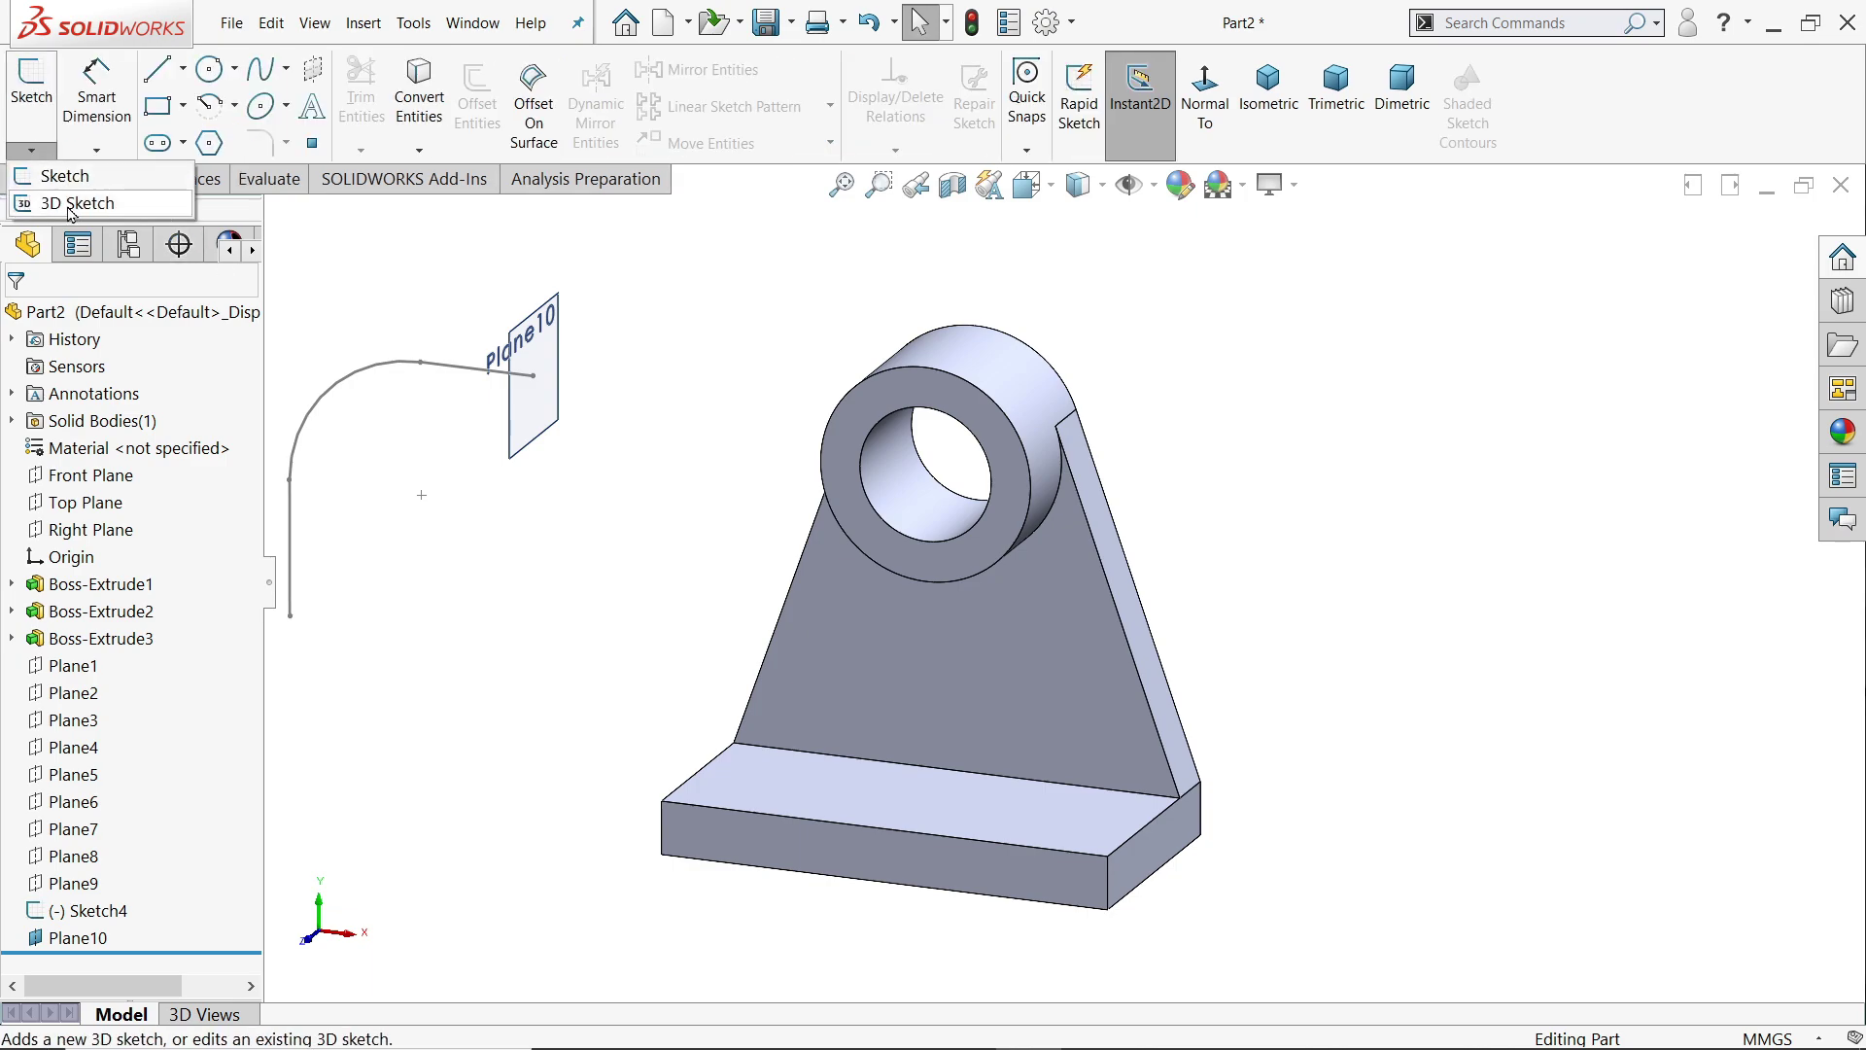
pyautogui.click(71, 204)
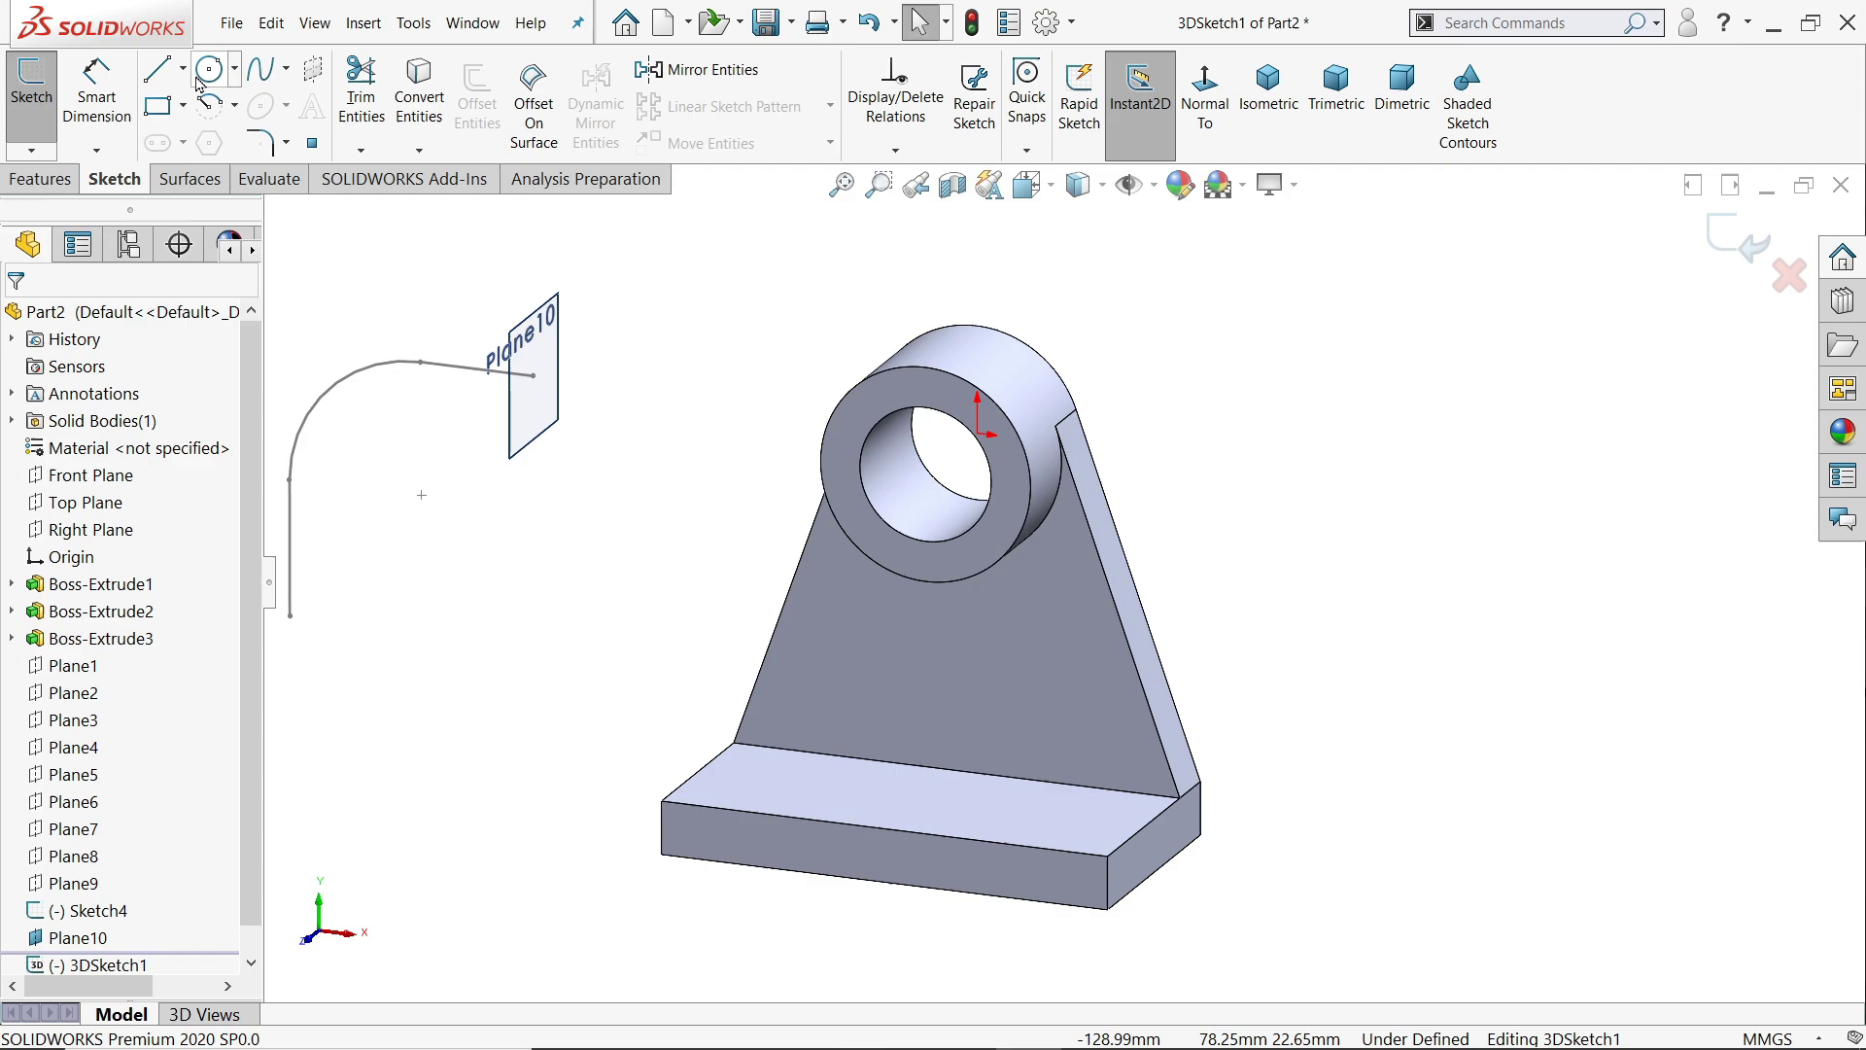
pyautogui.click(1569, 287)
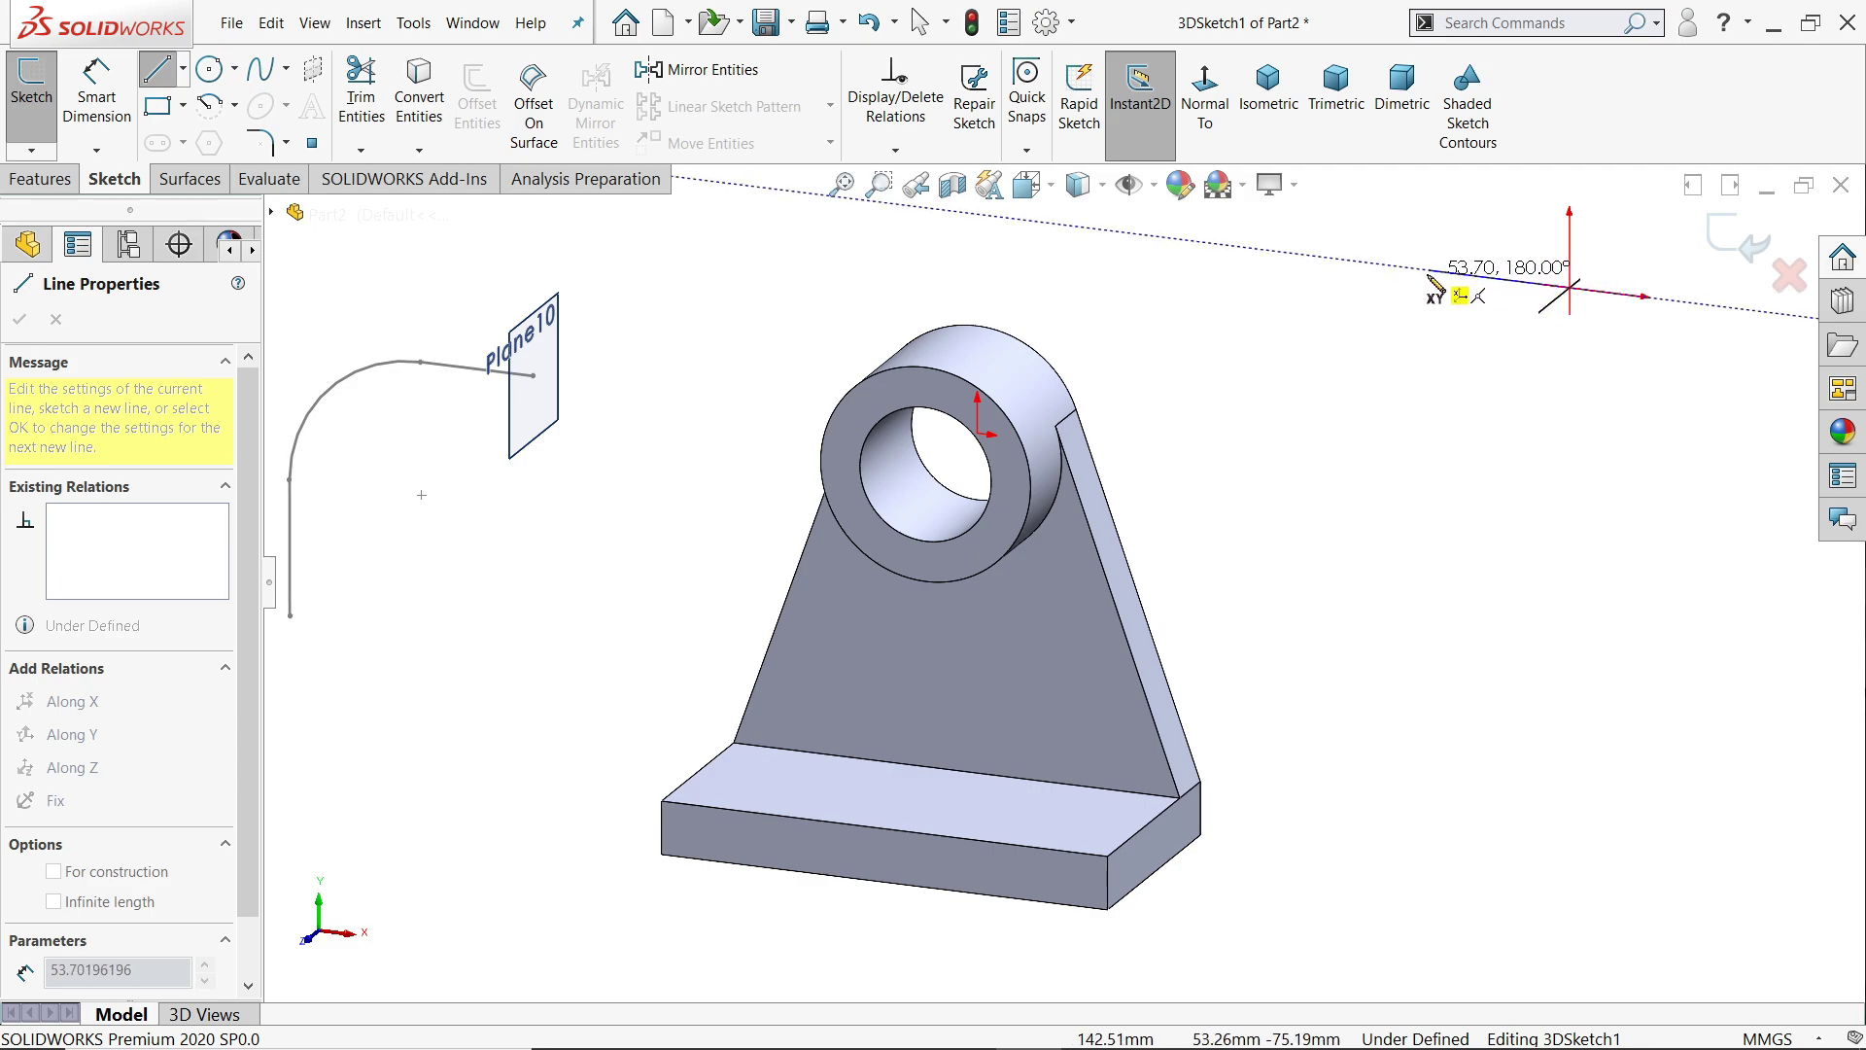
pyautogui.click(1400, 267)
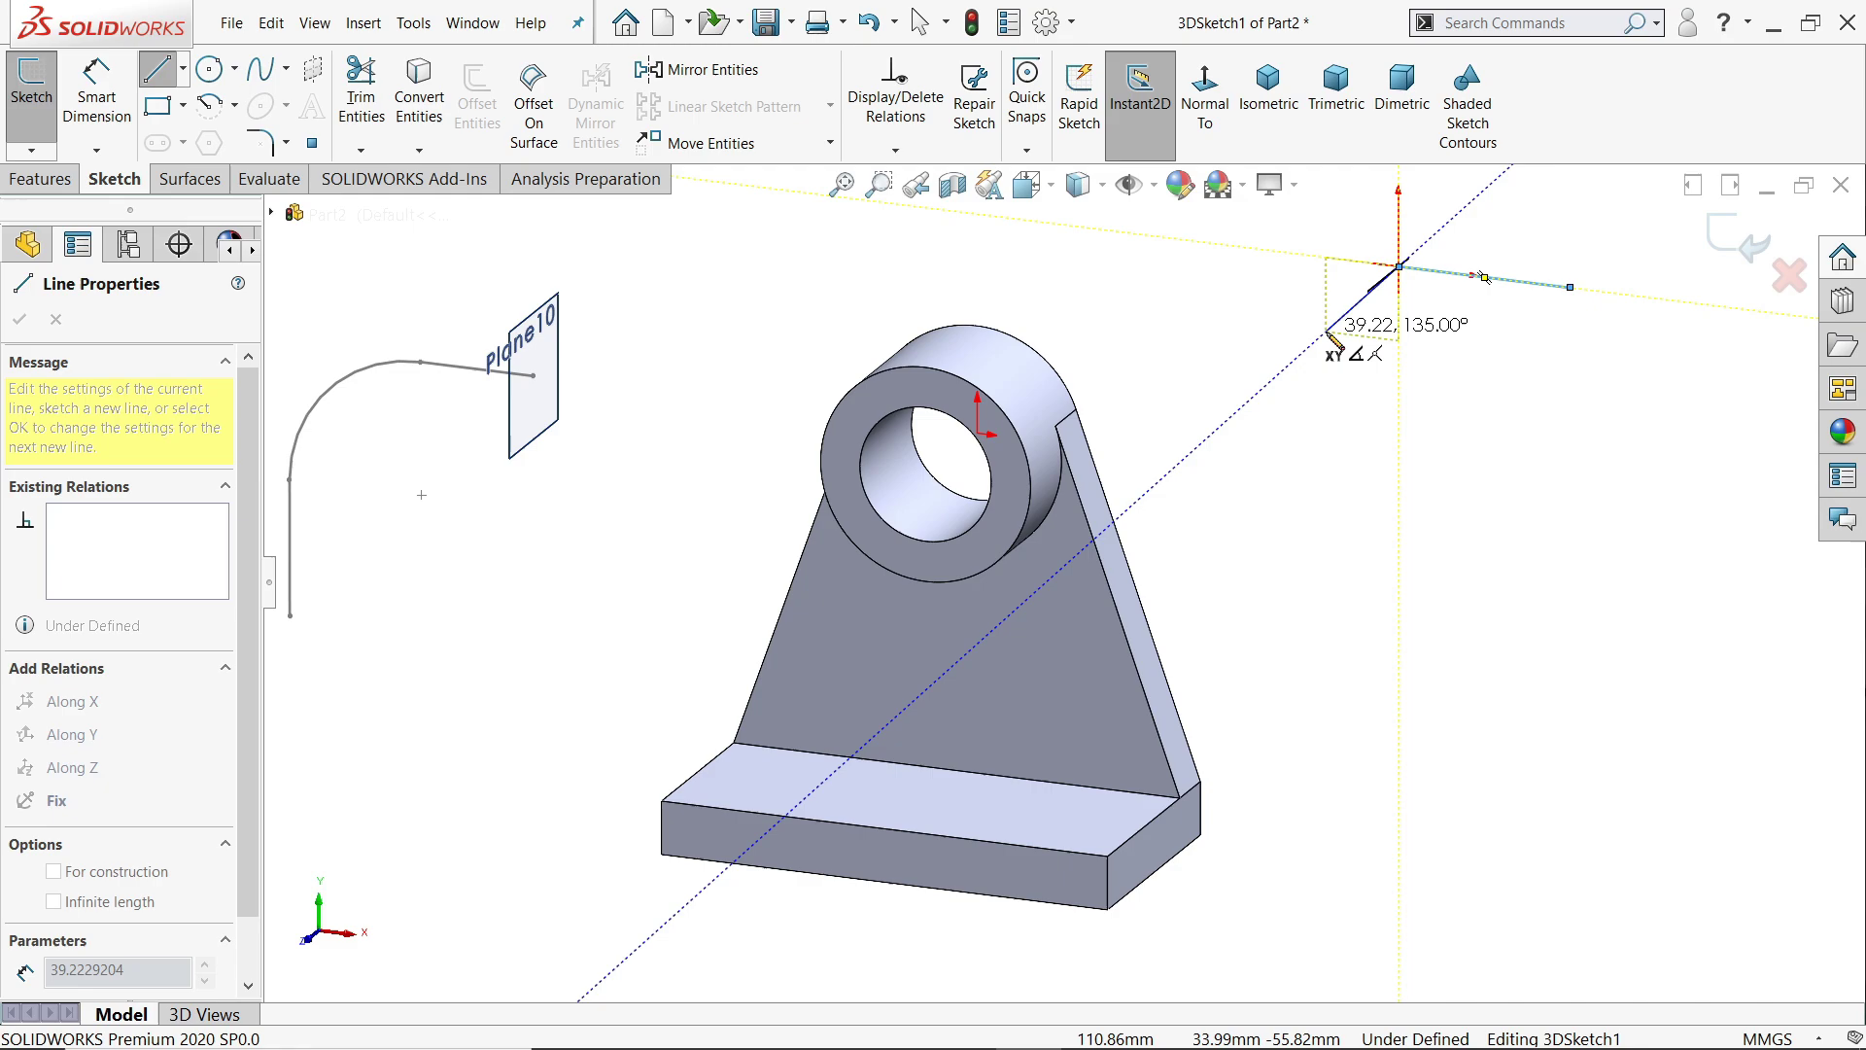
# - Draw the remaining two segments in the ZX plane, ending vertically, and exit 3DSketch1
pyautogui.press('Tab')
pyautogui.press('Tab')
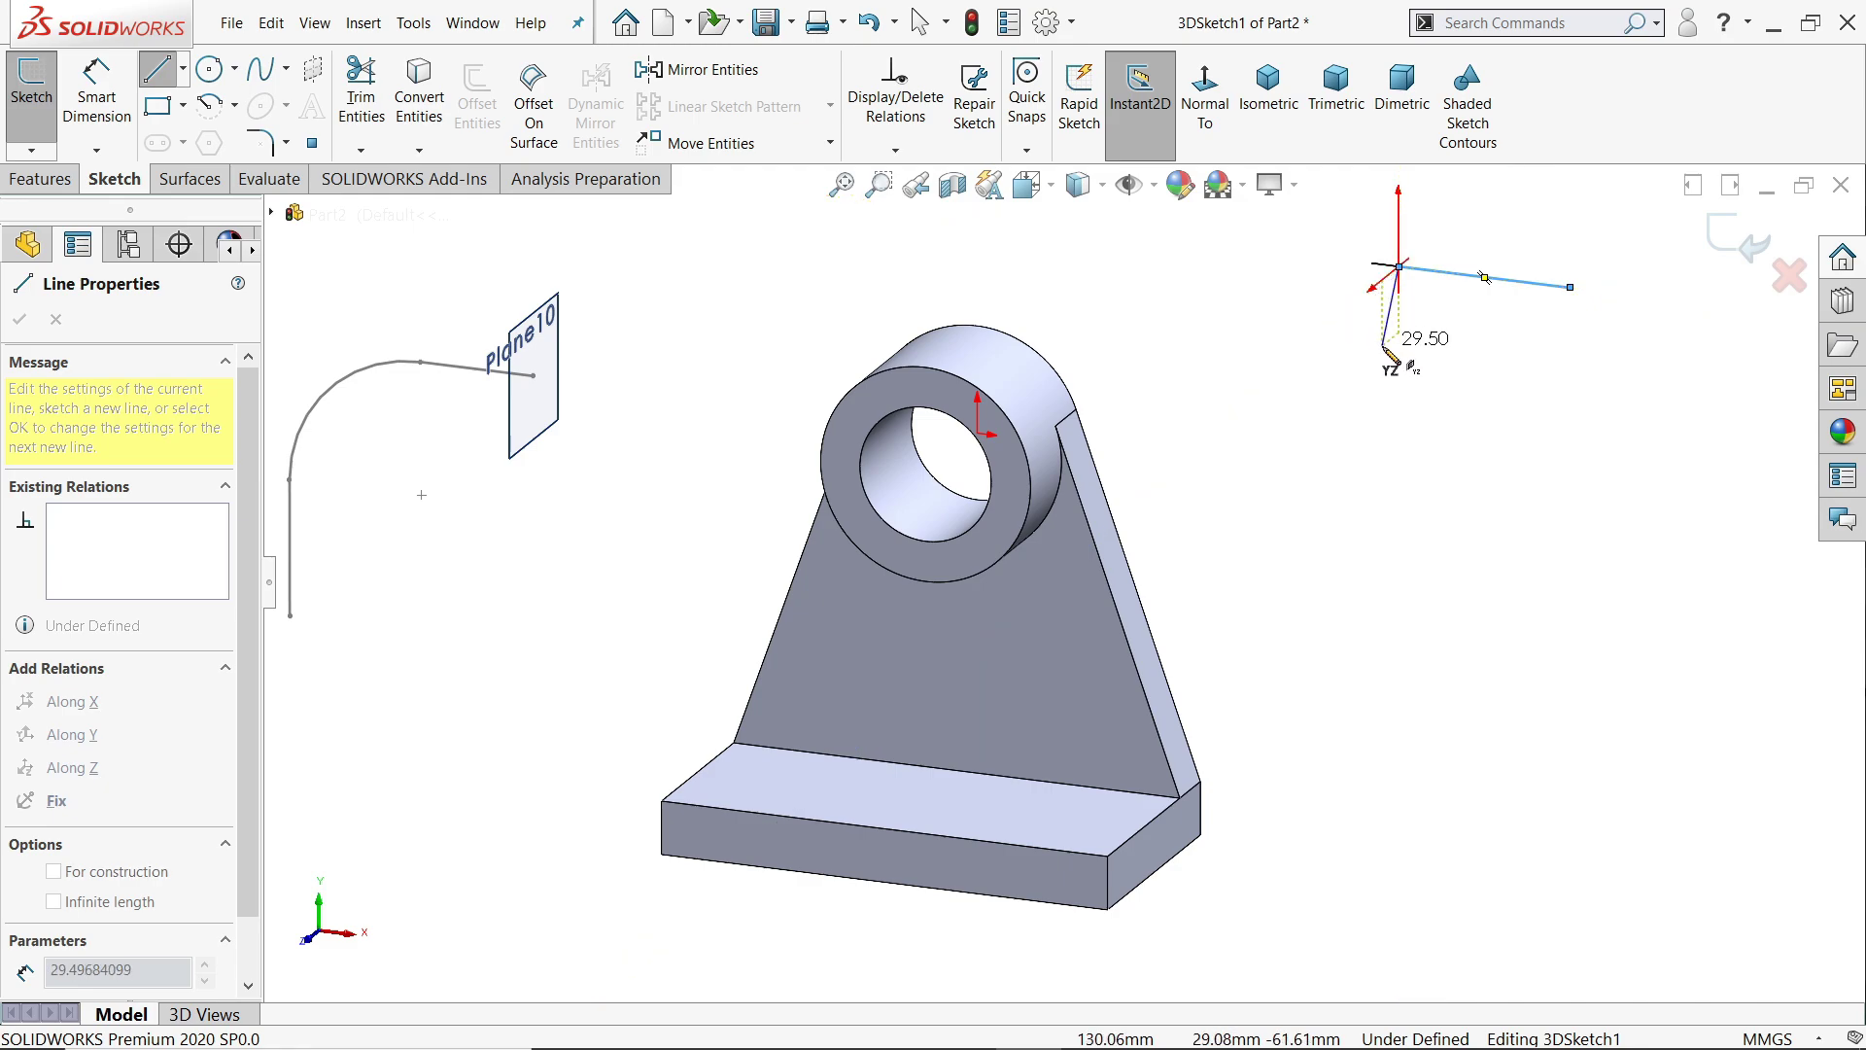
pyautogui.click(1285, 357)
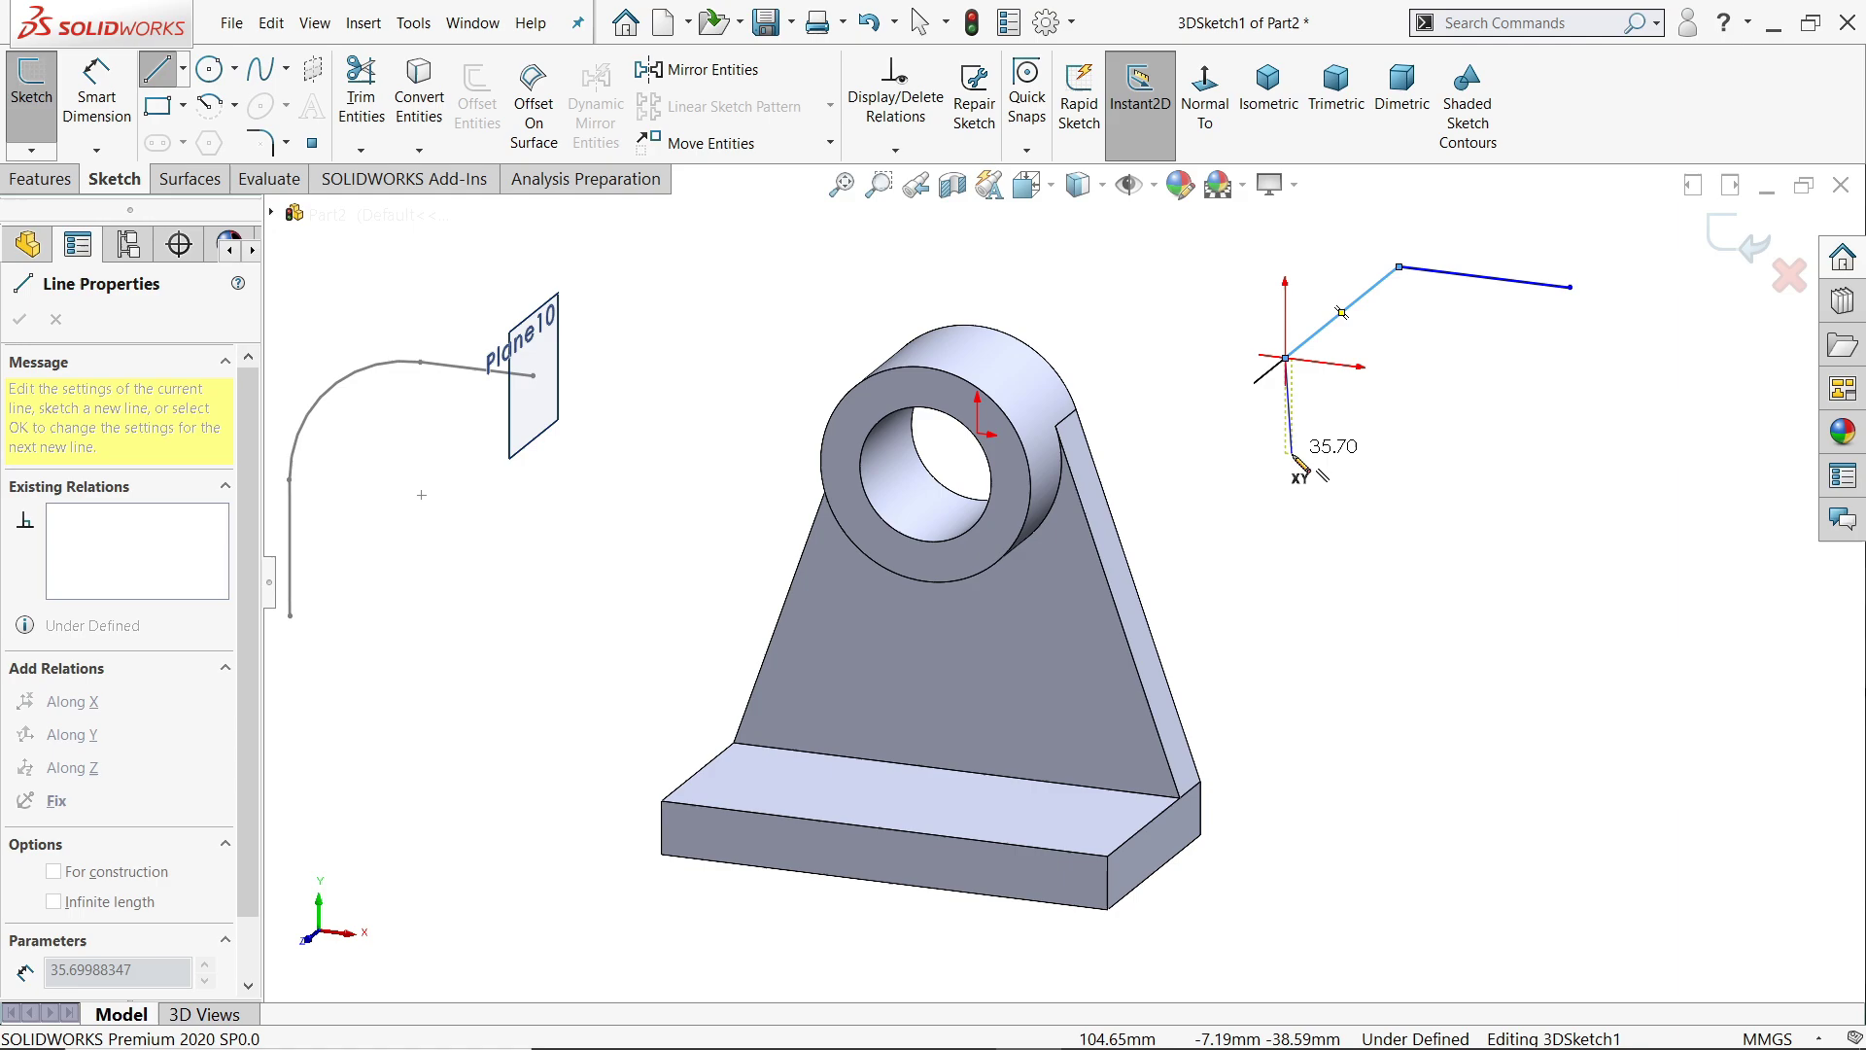
pyautogui.click(1287, 507)
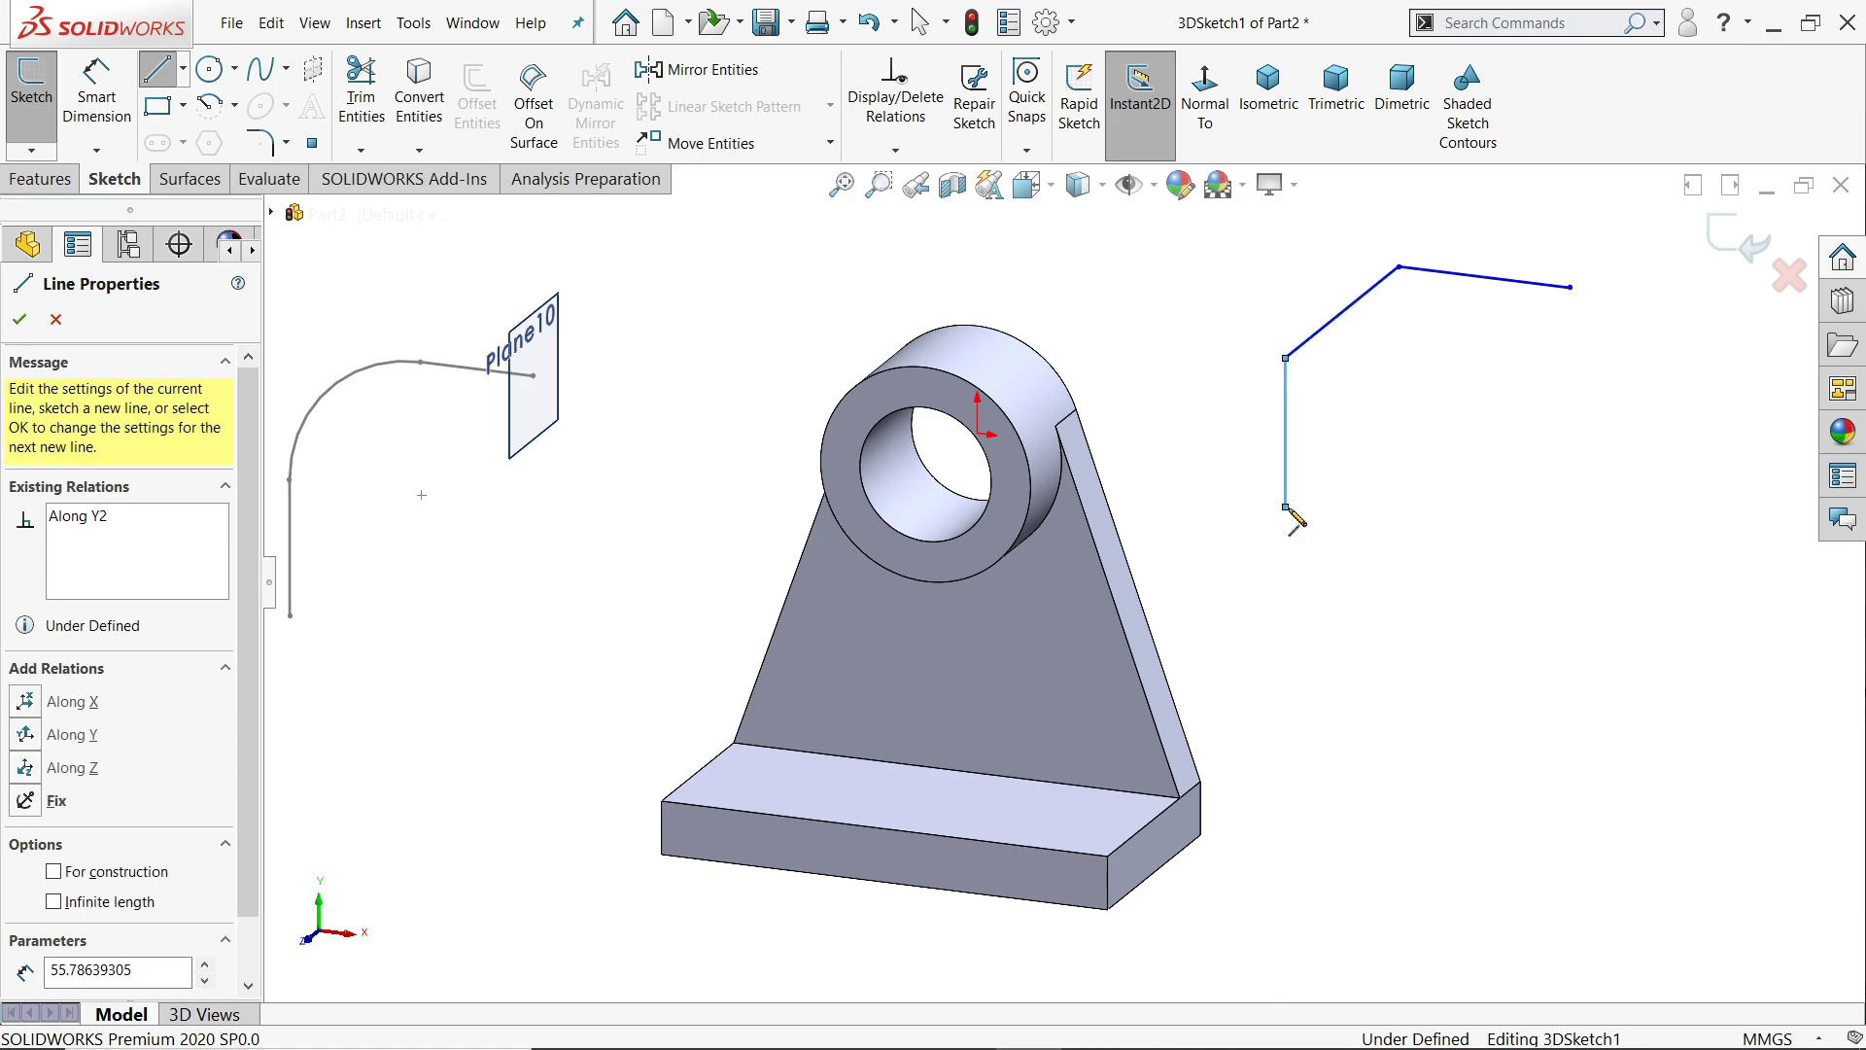
pyautogui.rightClick(1361, 460)
pyautogui.click(1427, 476)
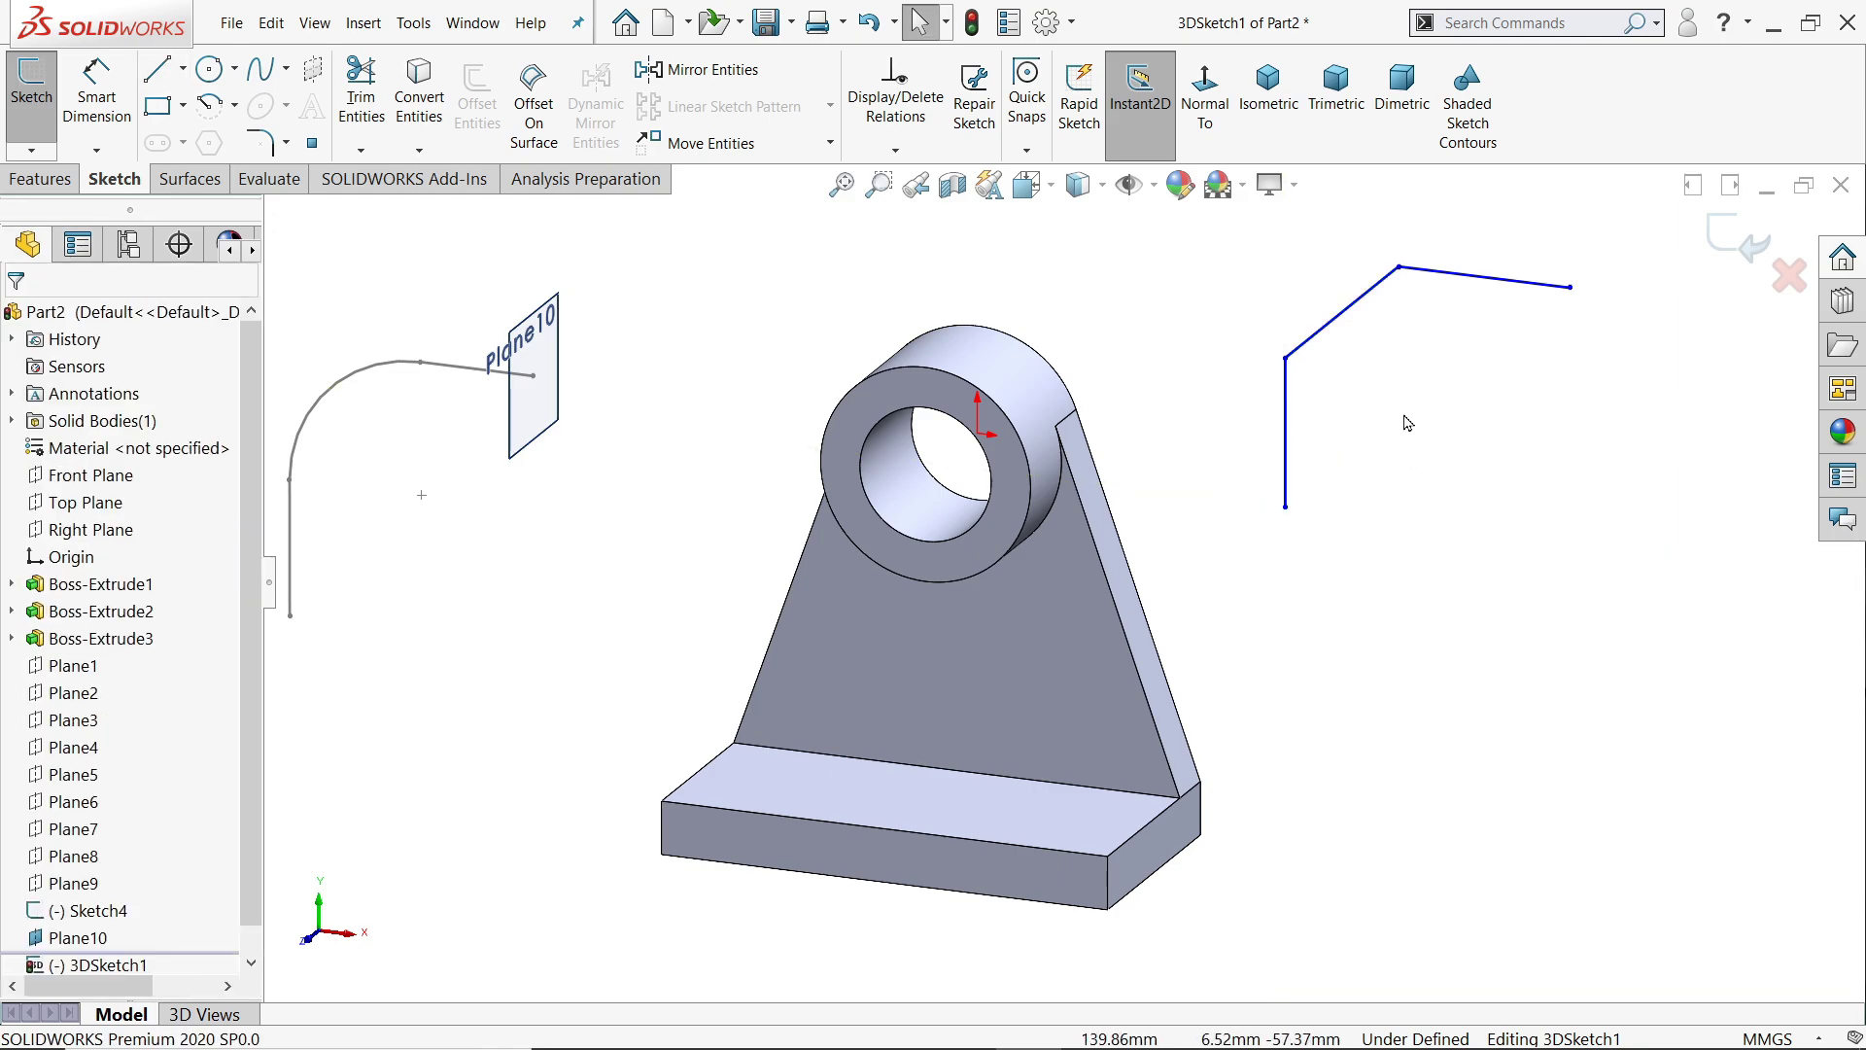
pyautogui.moveTo(1431, 474)
pyautogui.mouseDown(button='middle')
pyautogui.moveTo(1445, 433)
pyautogui.moveTo(1428, 486)
pyautogui.moveTo(1384, 408)
pyautogui.mouseUp(button='middle')
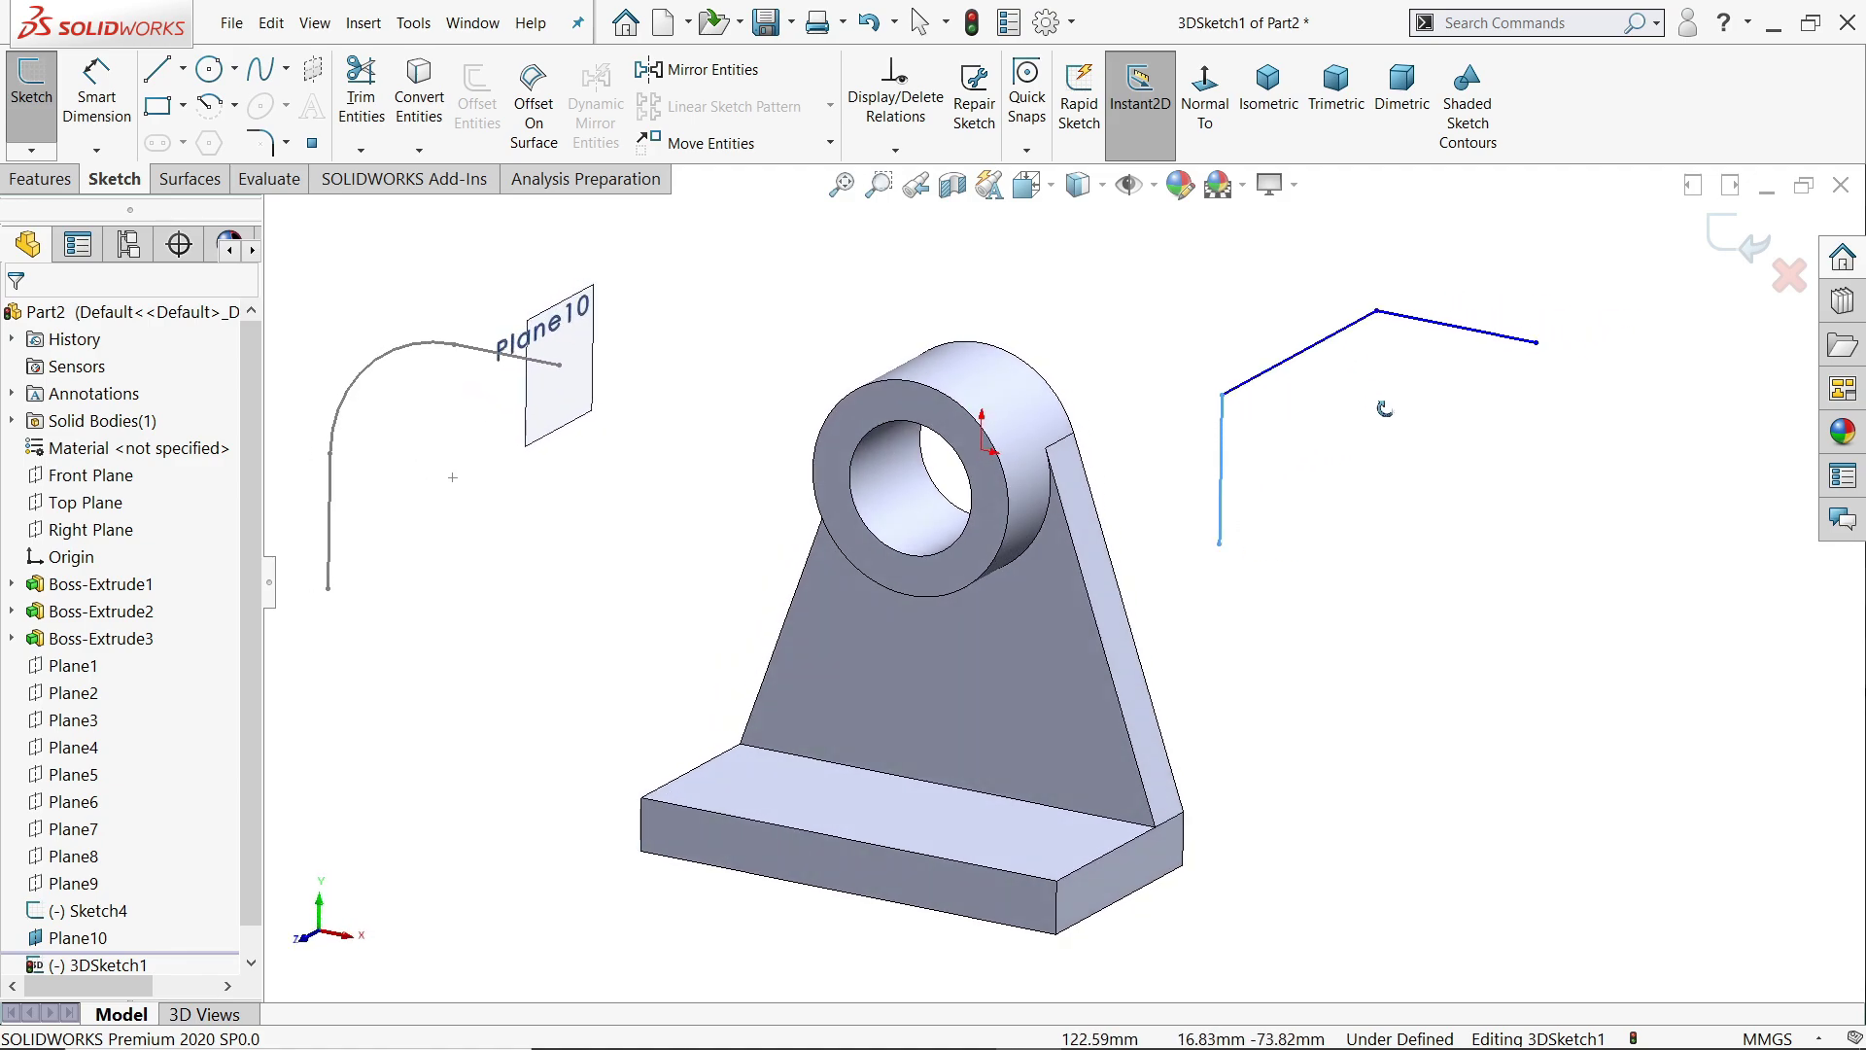
pyautogui.click(1734, 238)
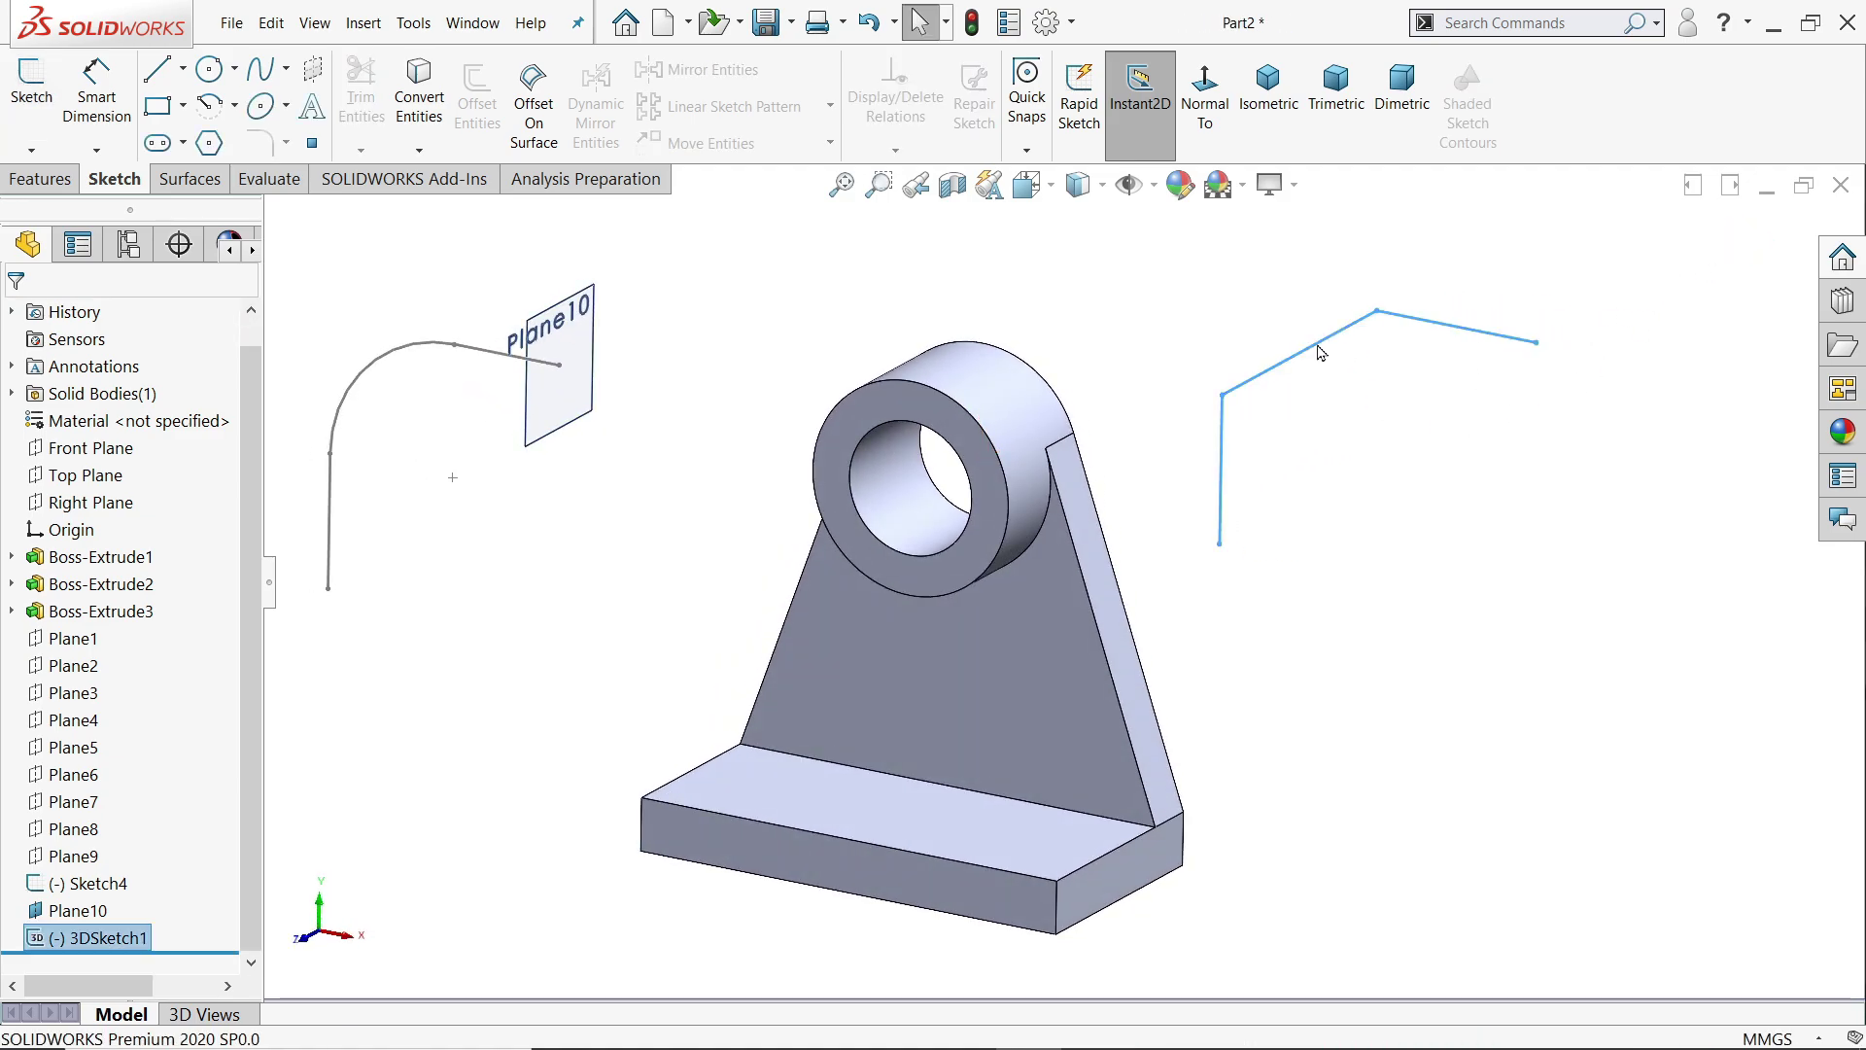
# - Start a new reference plane through the two end points of 3DSketch1
pyautogui.click(40, 179)
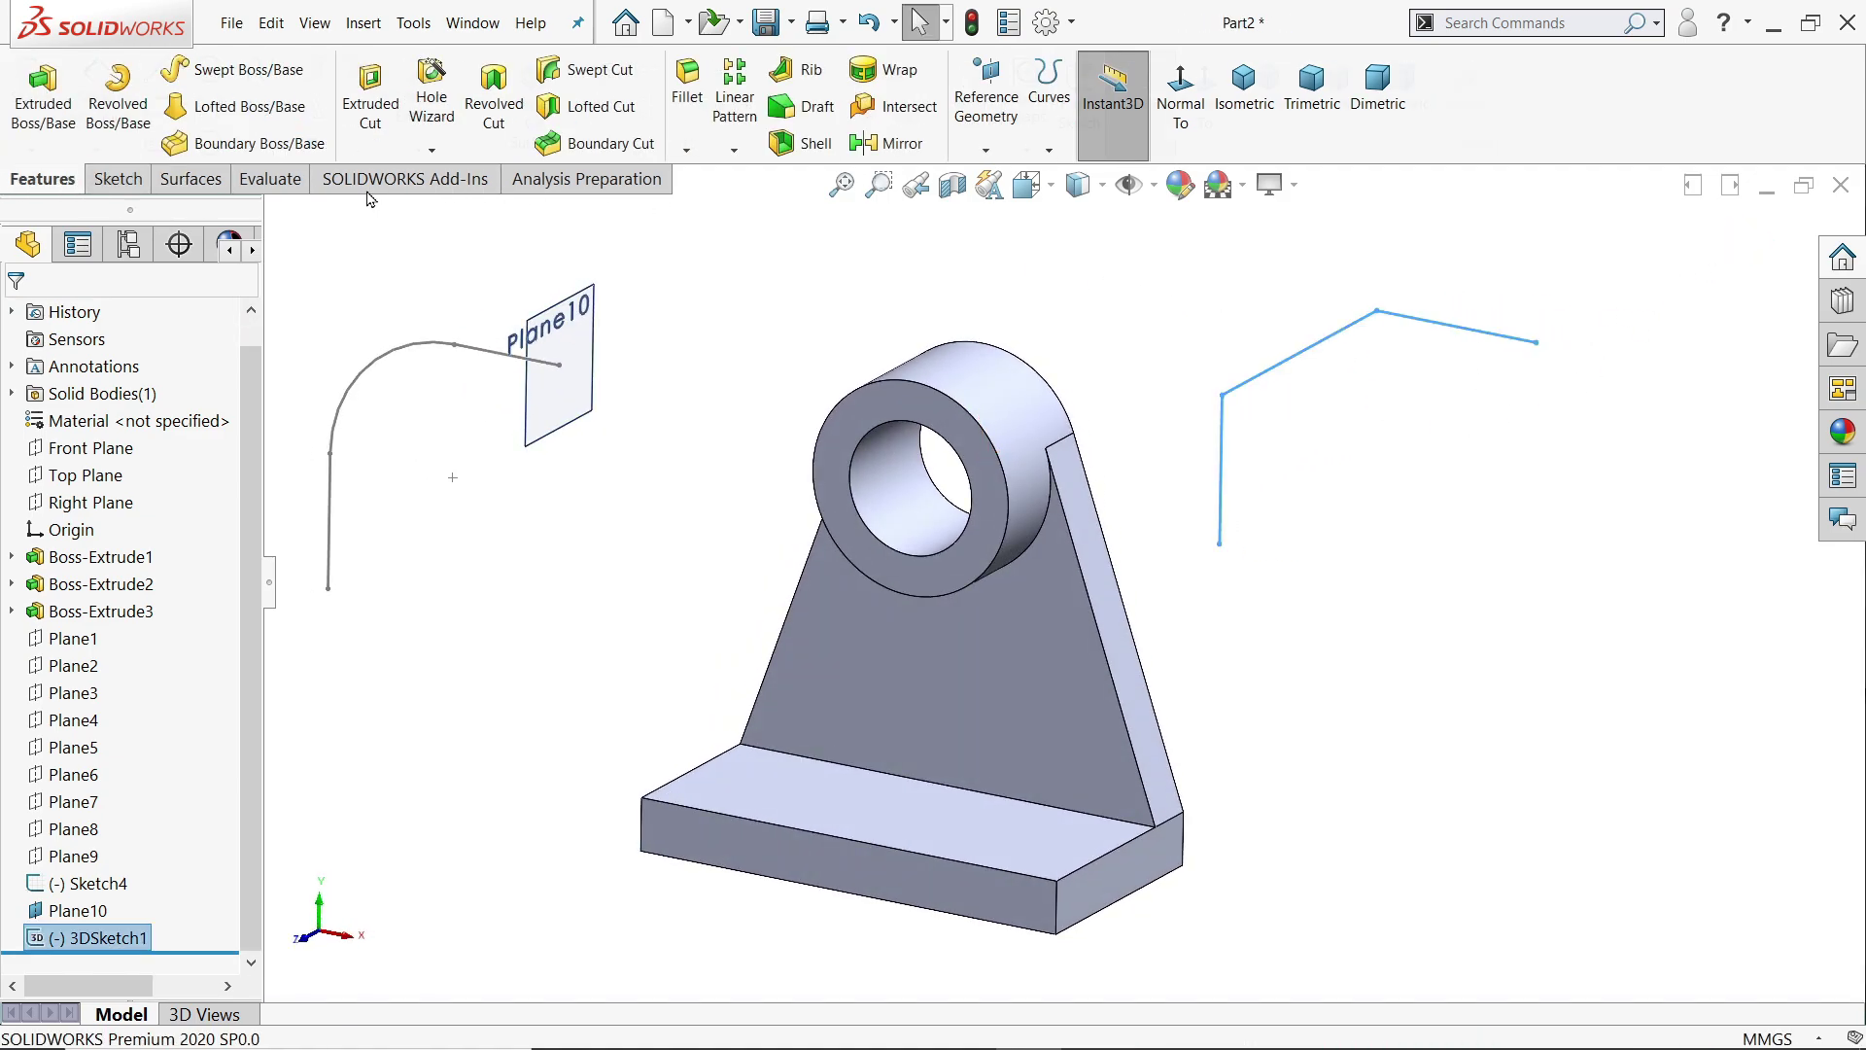
pyautogui.click(985, 150)
pyautogui.click(991, 173)
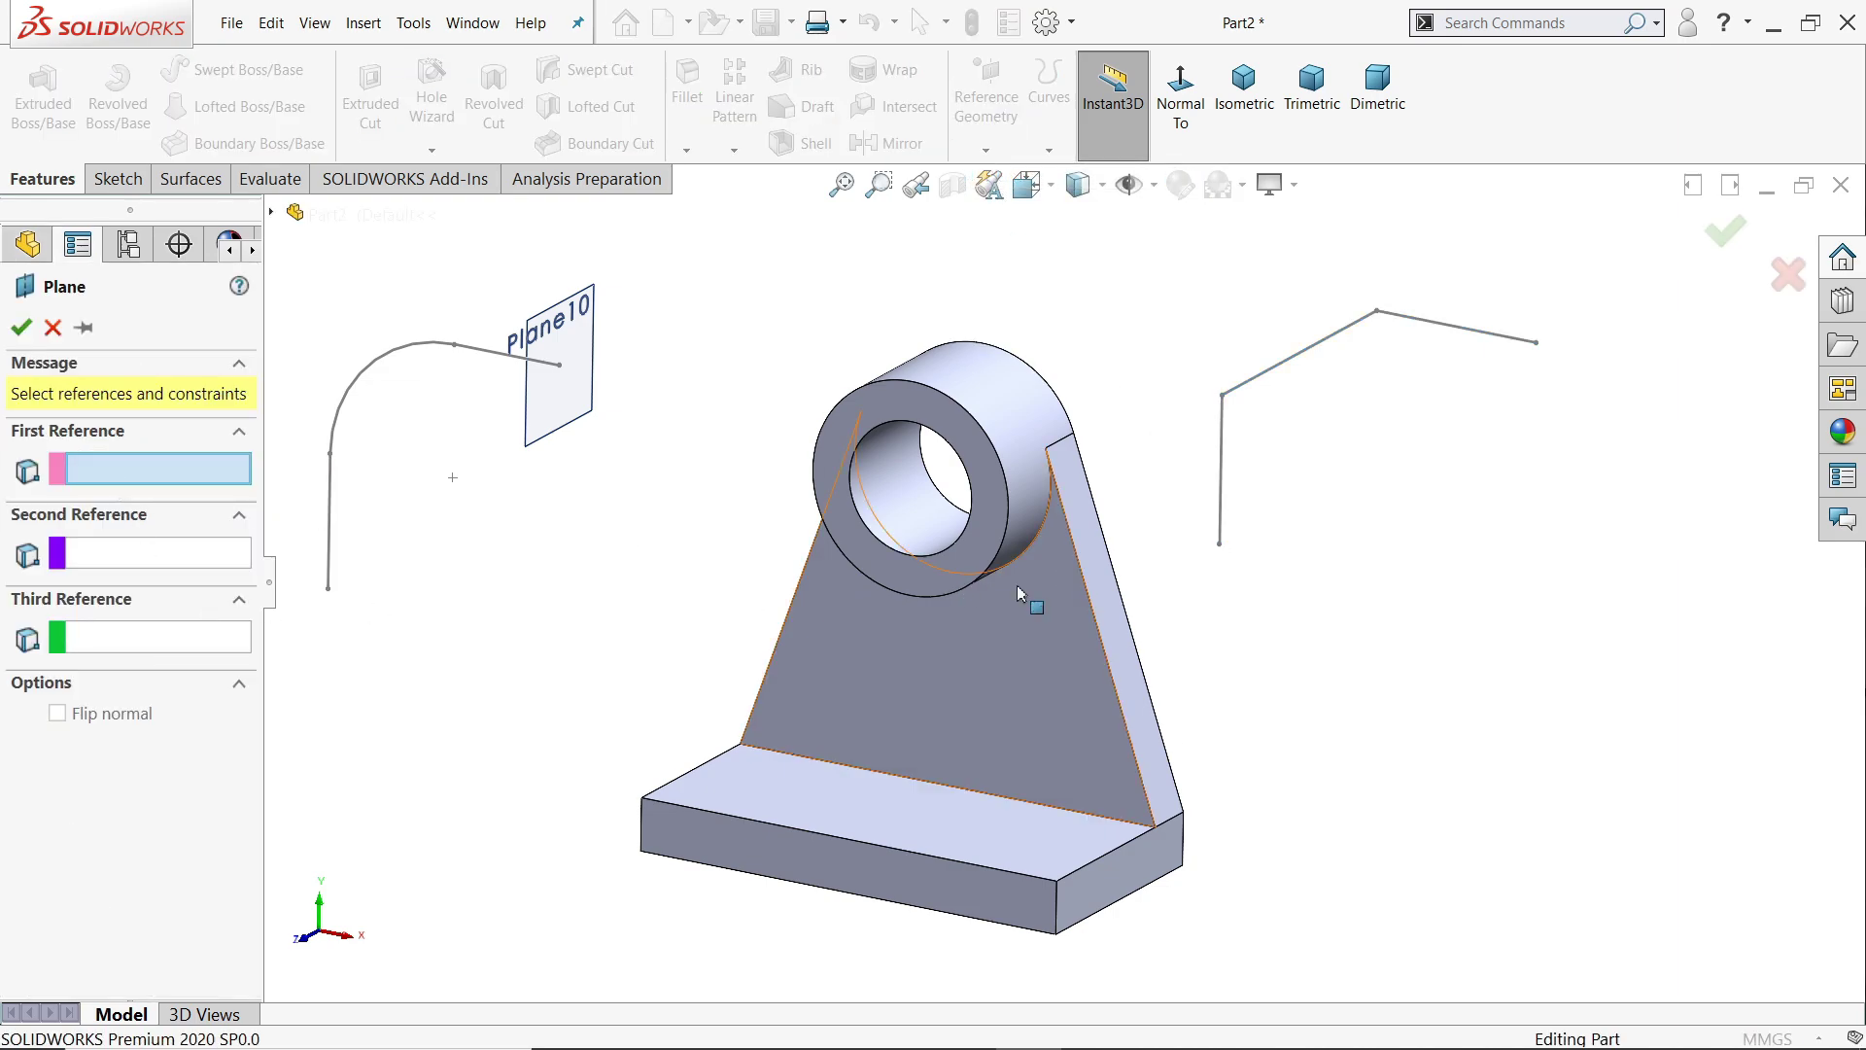
pyautogui.click(1220, 545)
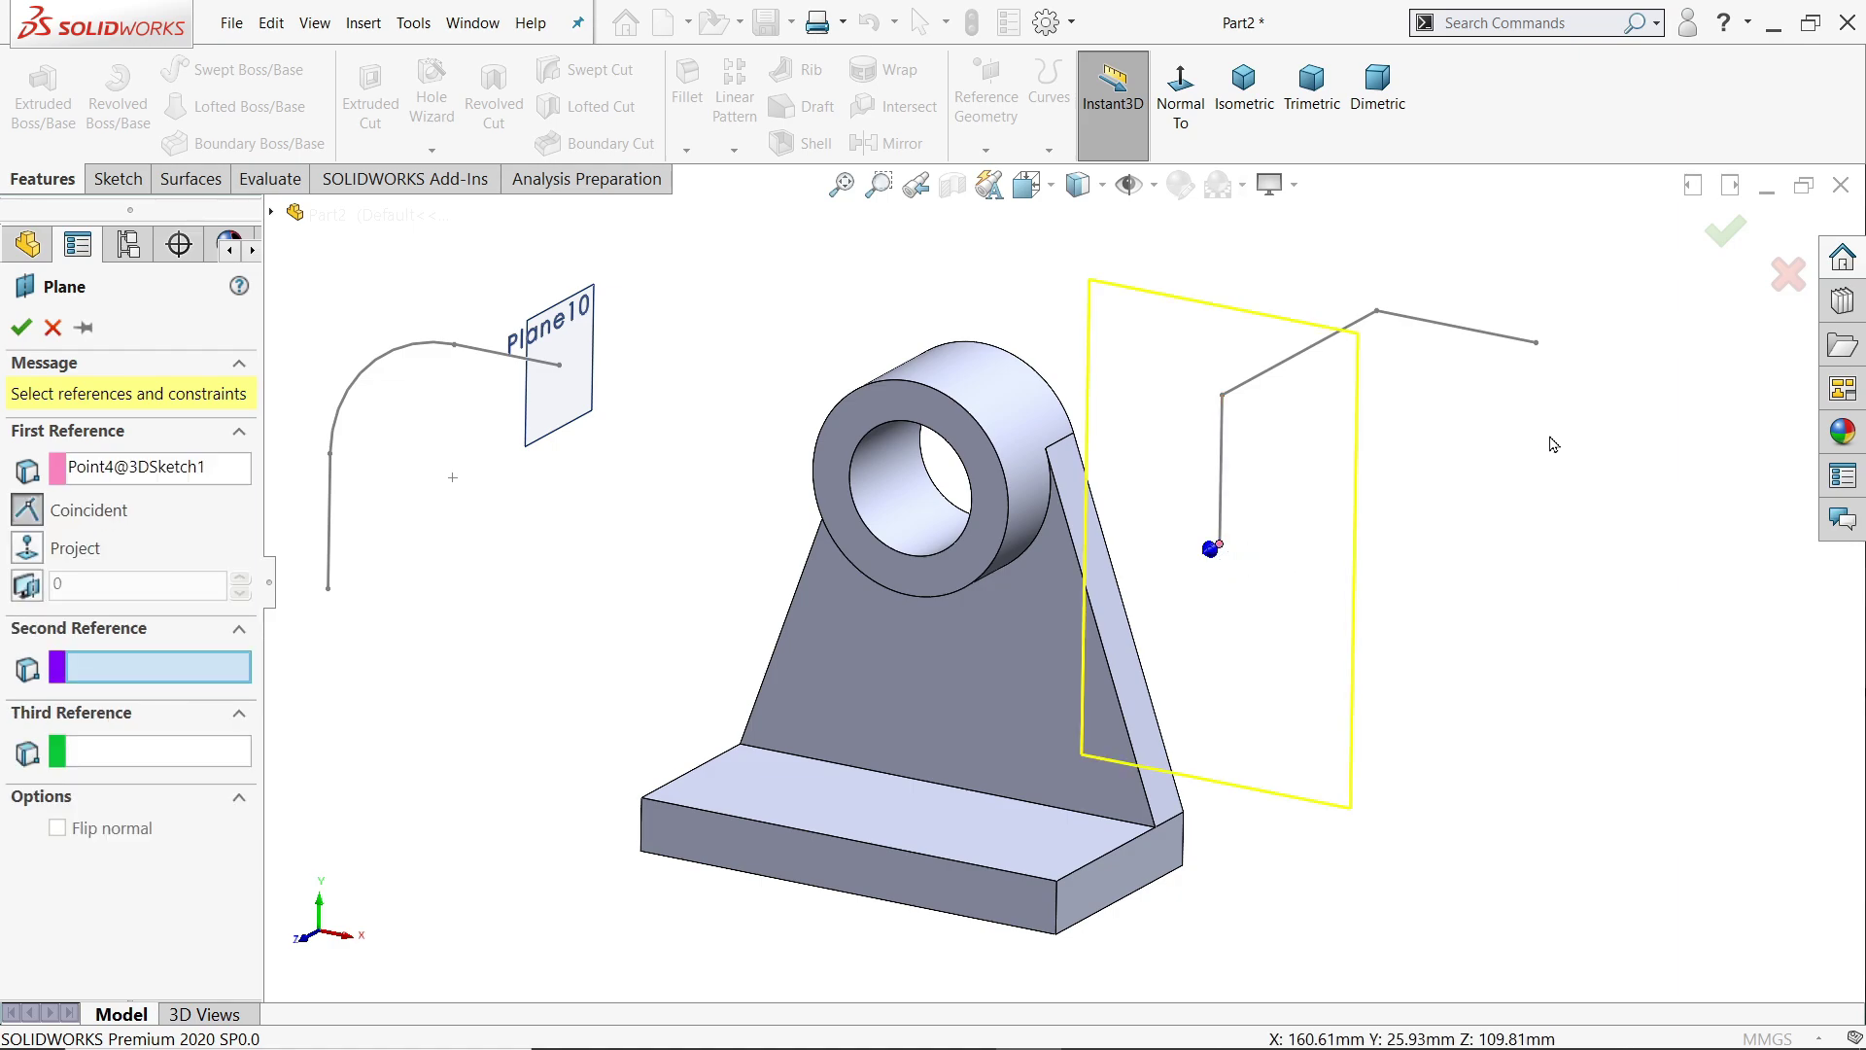
pyautogui.click(1535, 344)
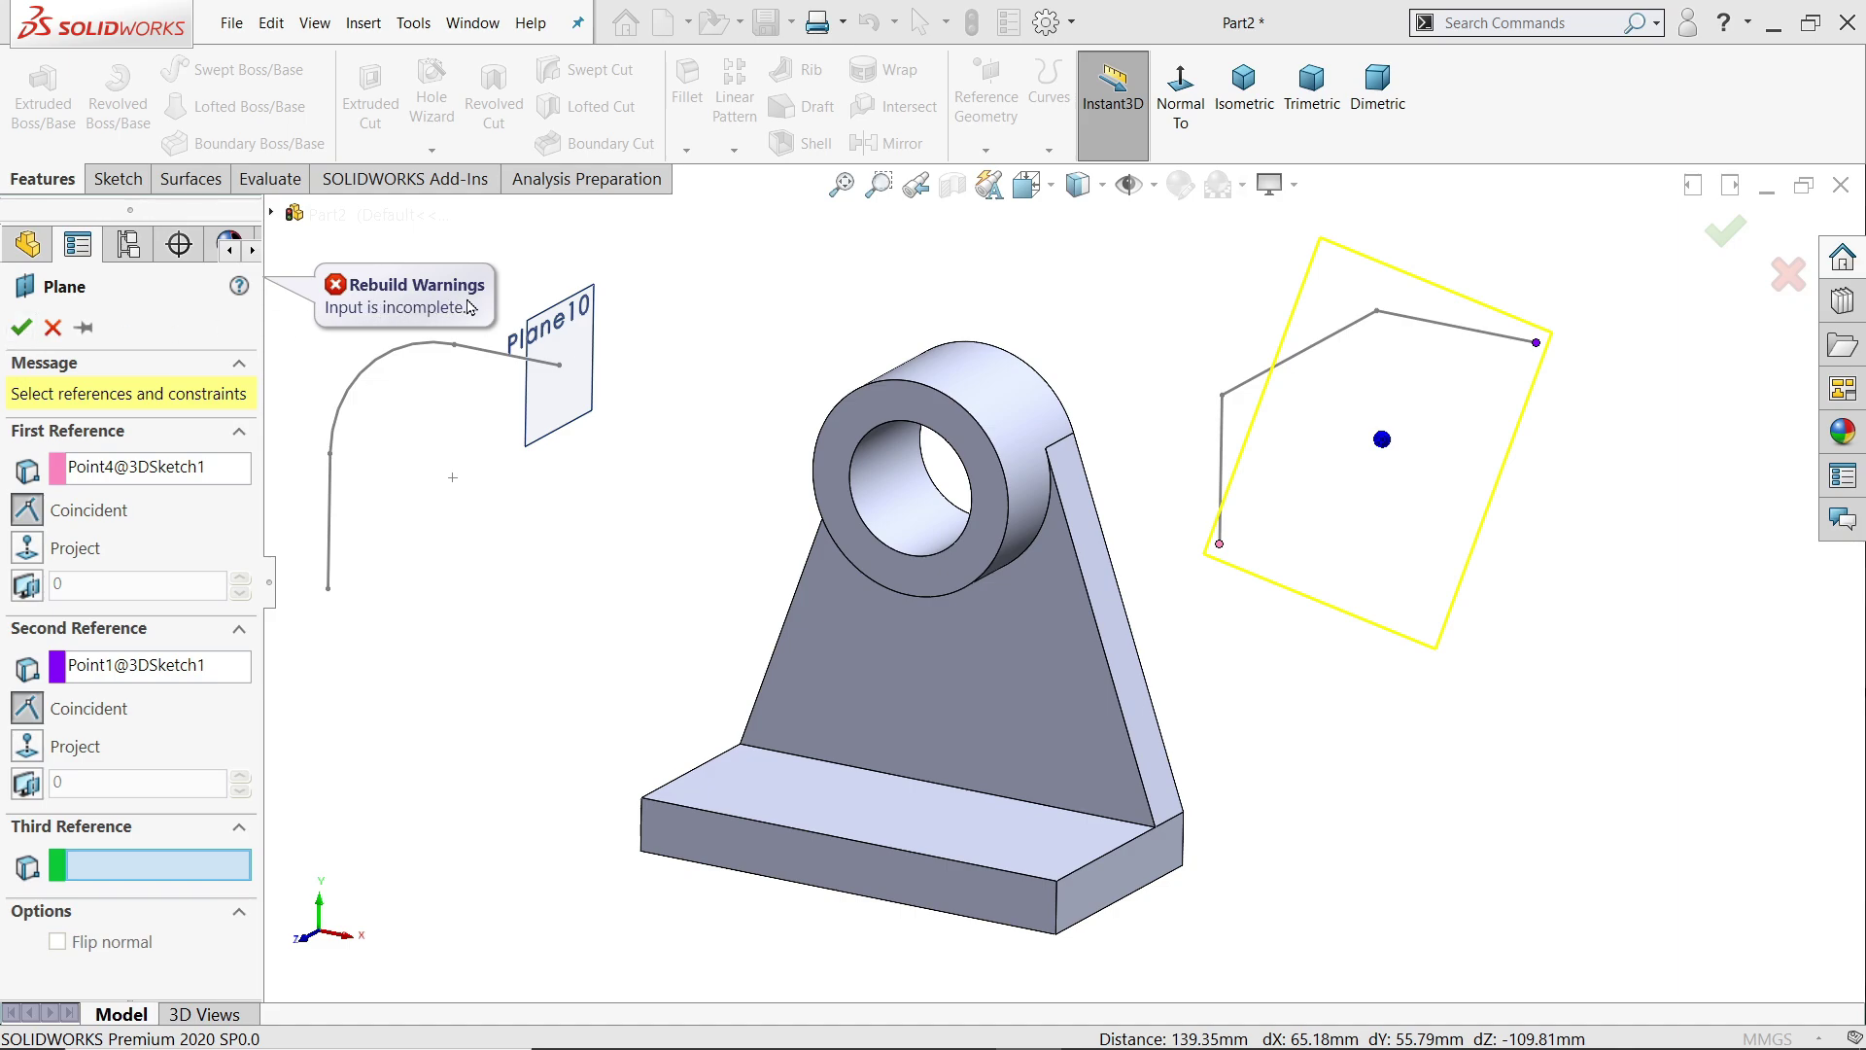
# - Add Front Plane as the third reference, set it Perpendicular, and create Plane11
pyautogui.click(273, 213)
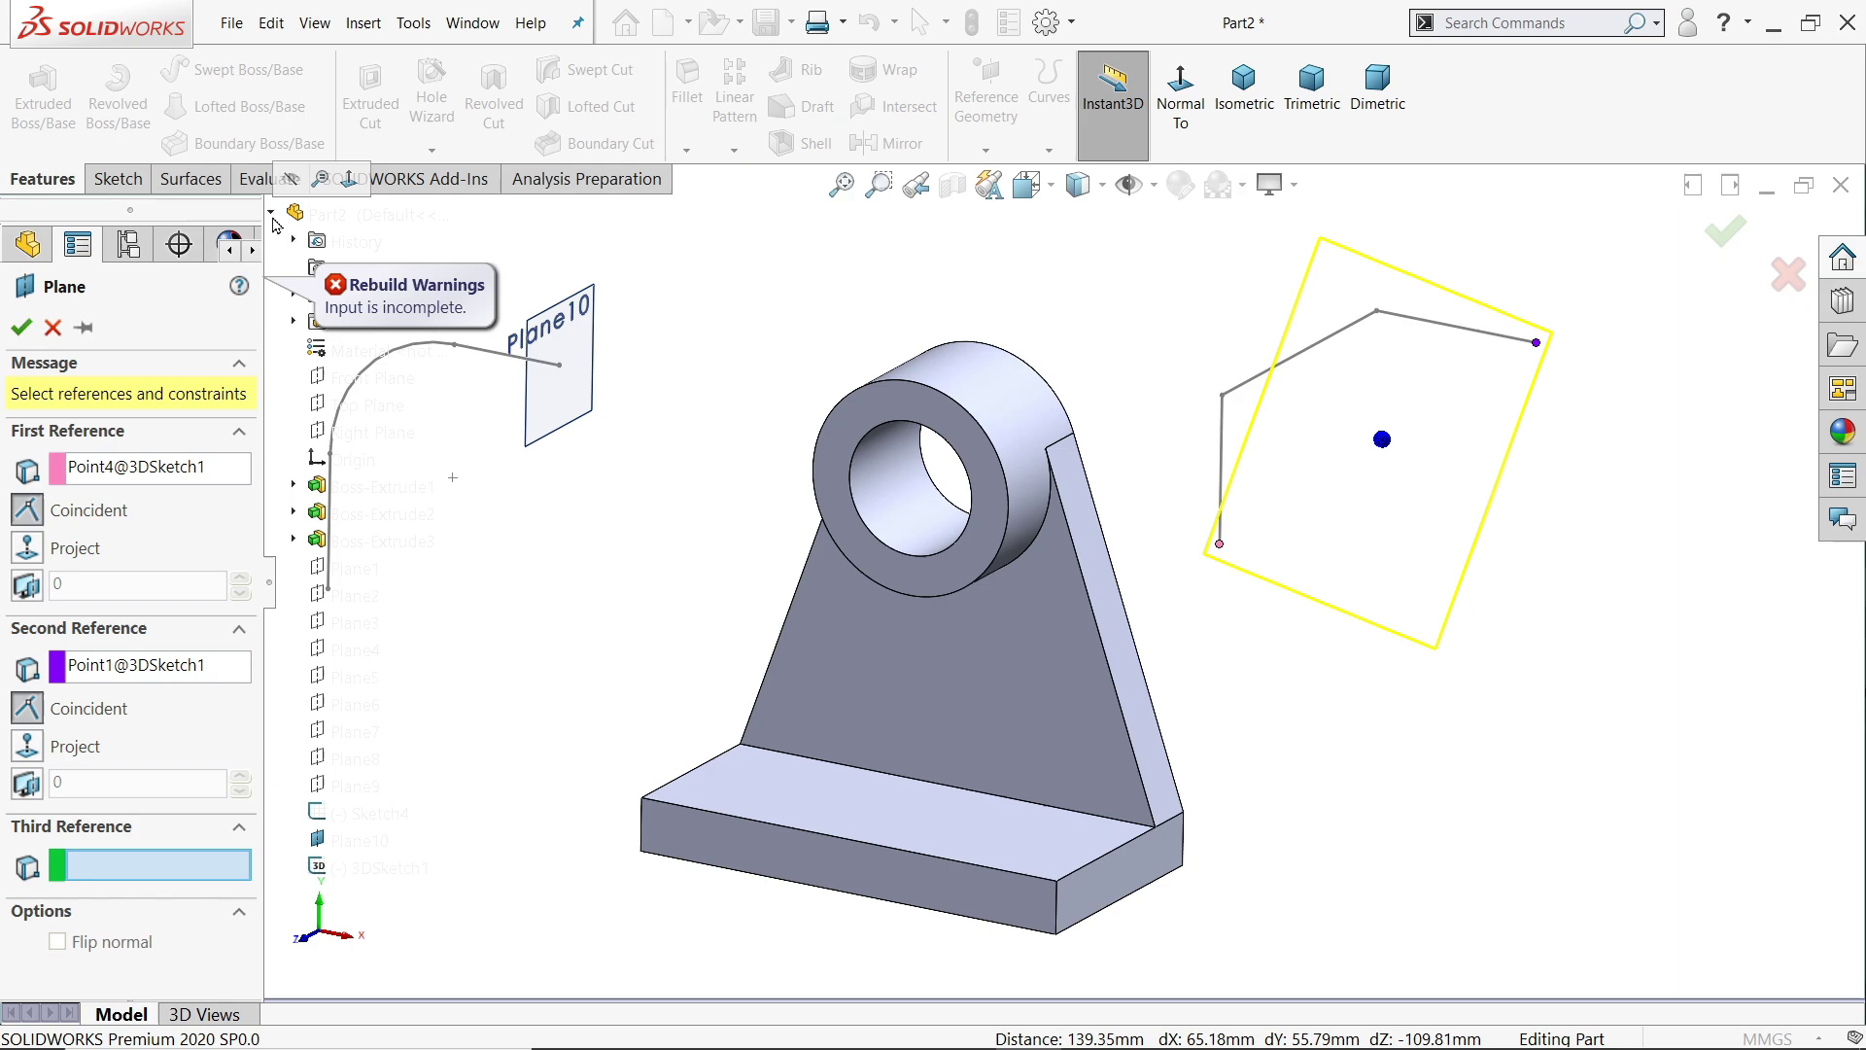
pyautogui.click(363, 381)
pyautogui.press('f')
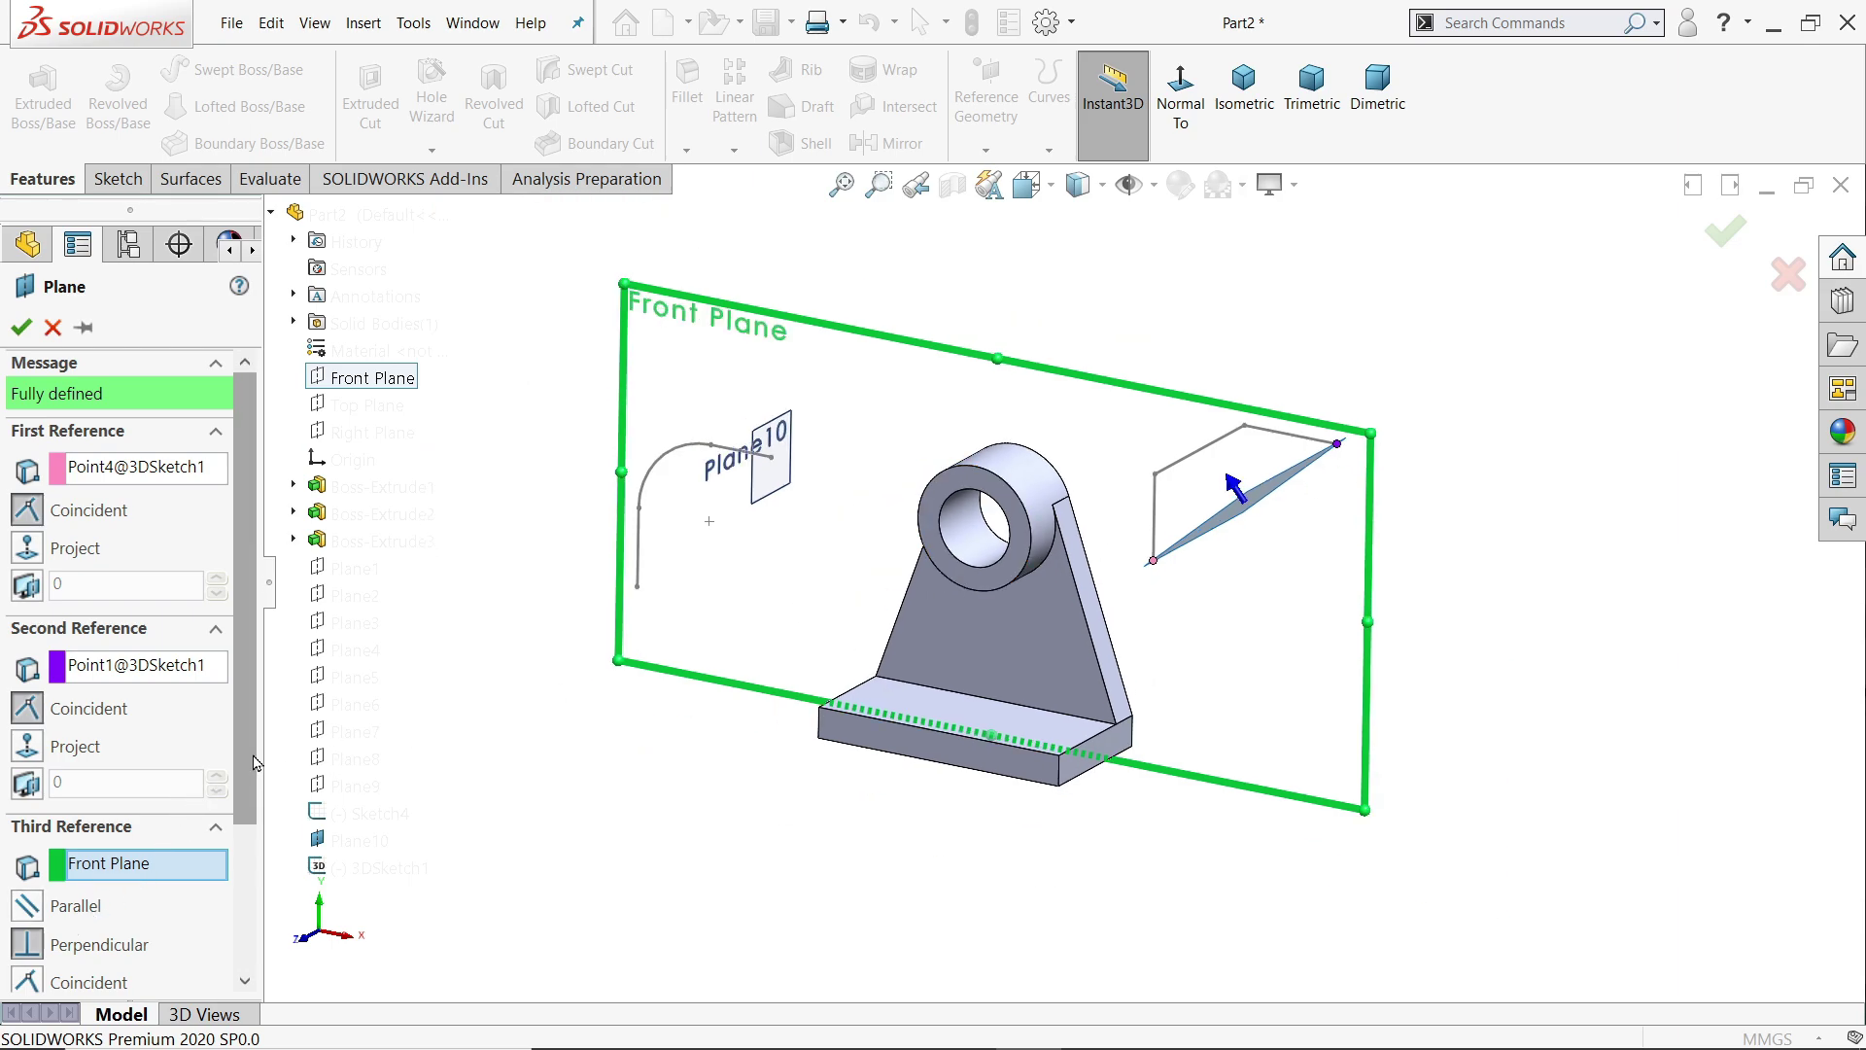
pyautogui.scroll(-3, 102, 875)
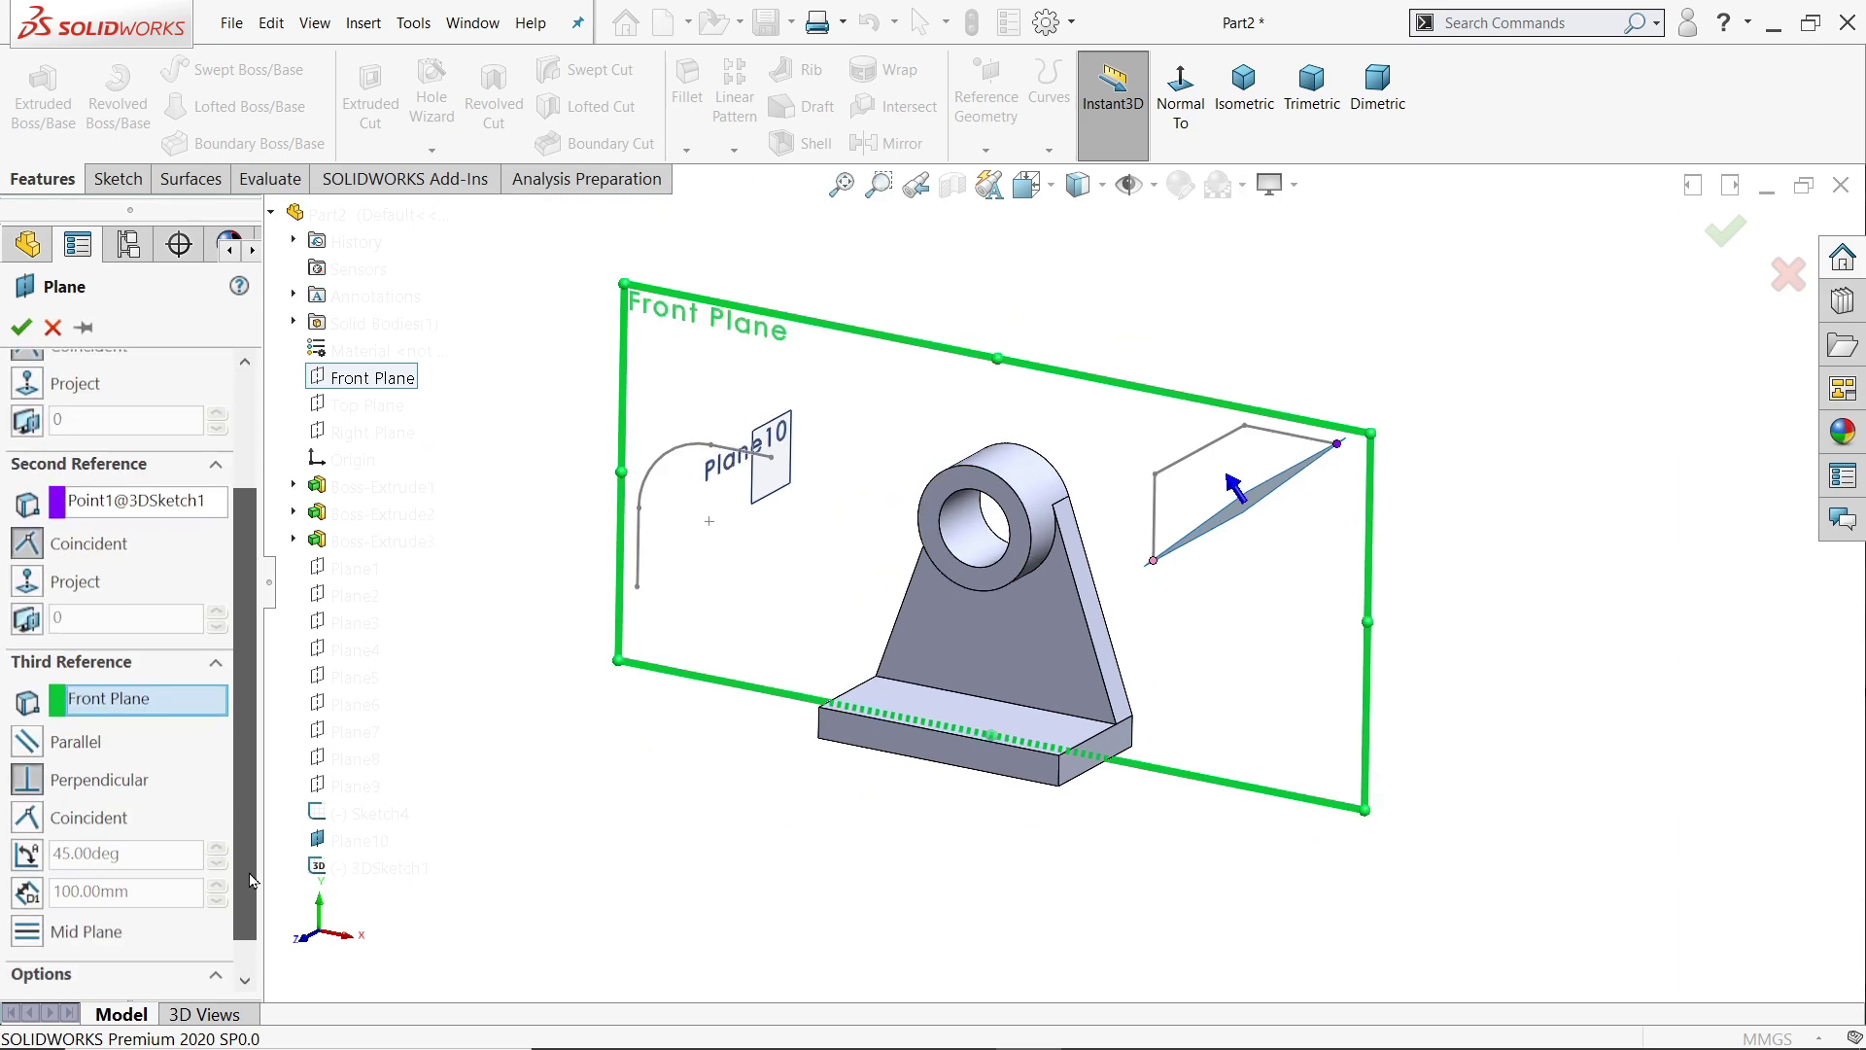
pyautogui.click(22, 753)
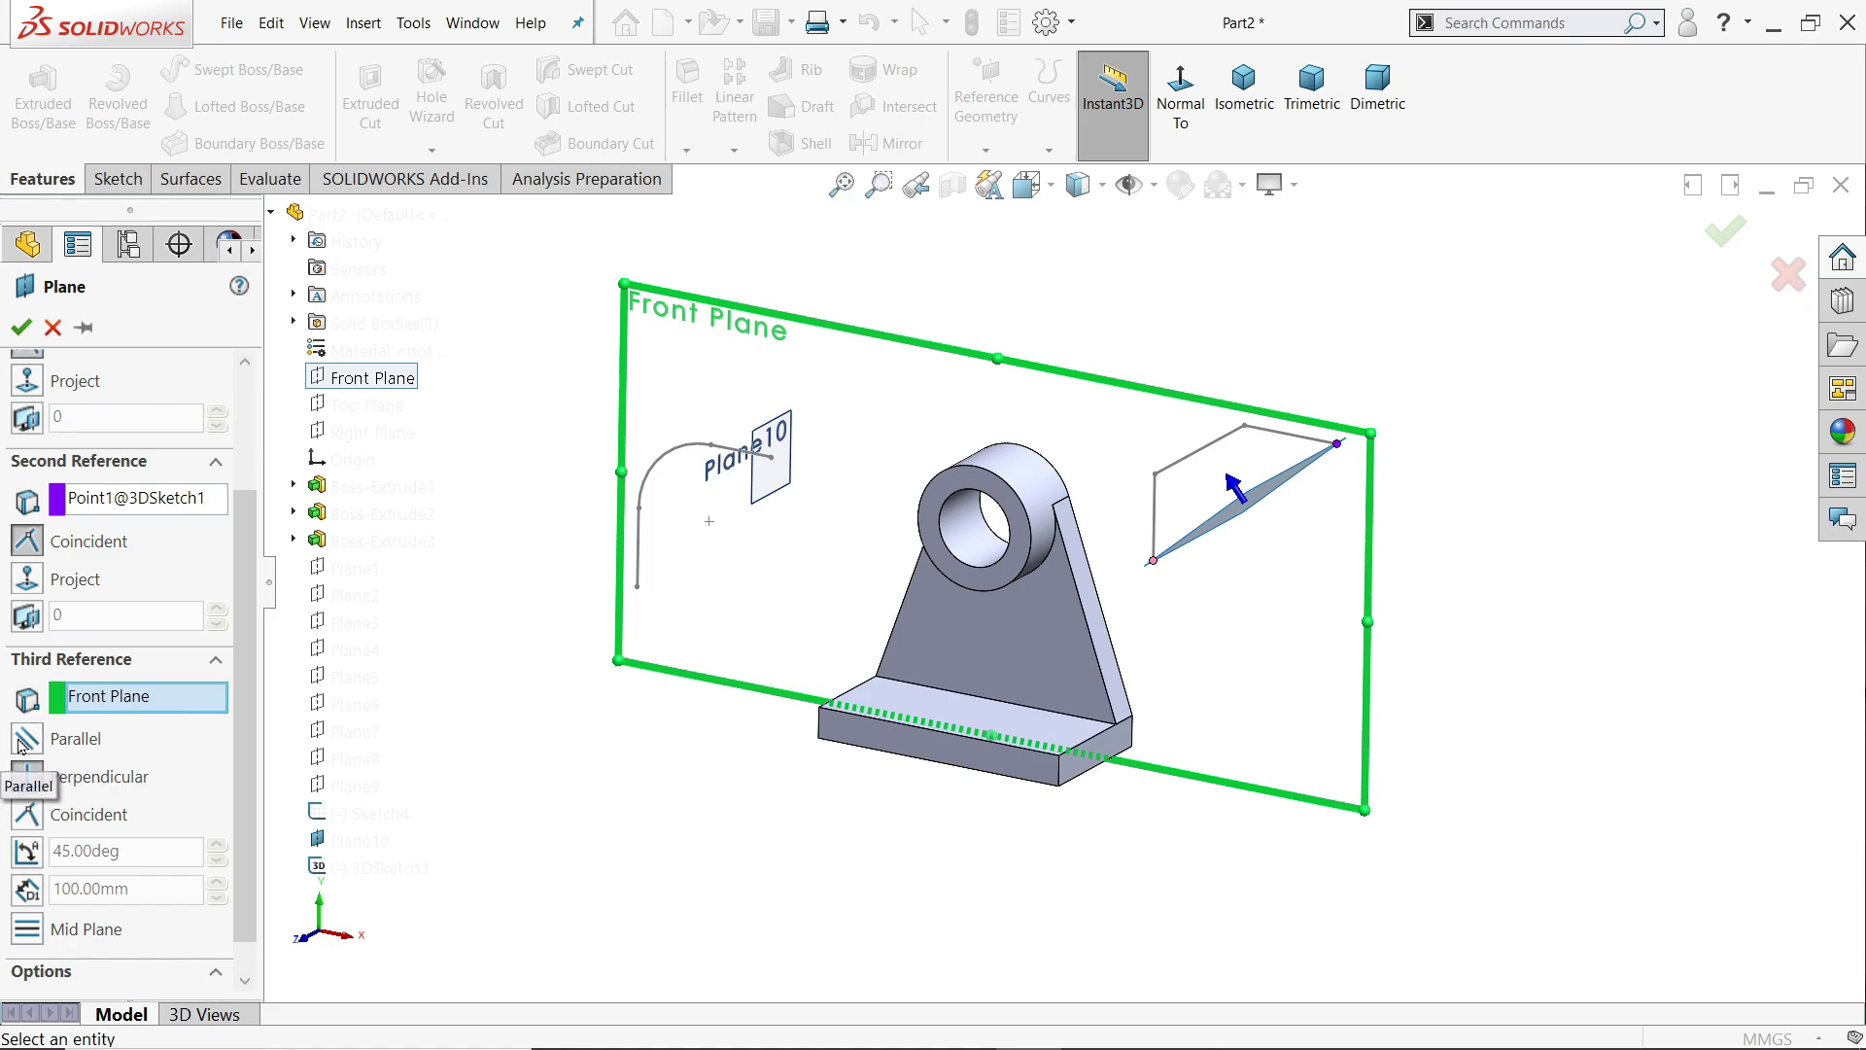
pyautogui.click(28, 781)
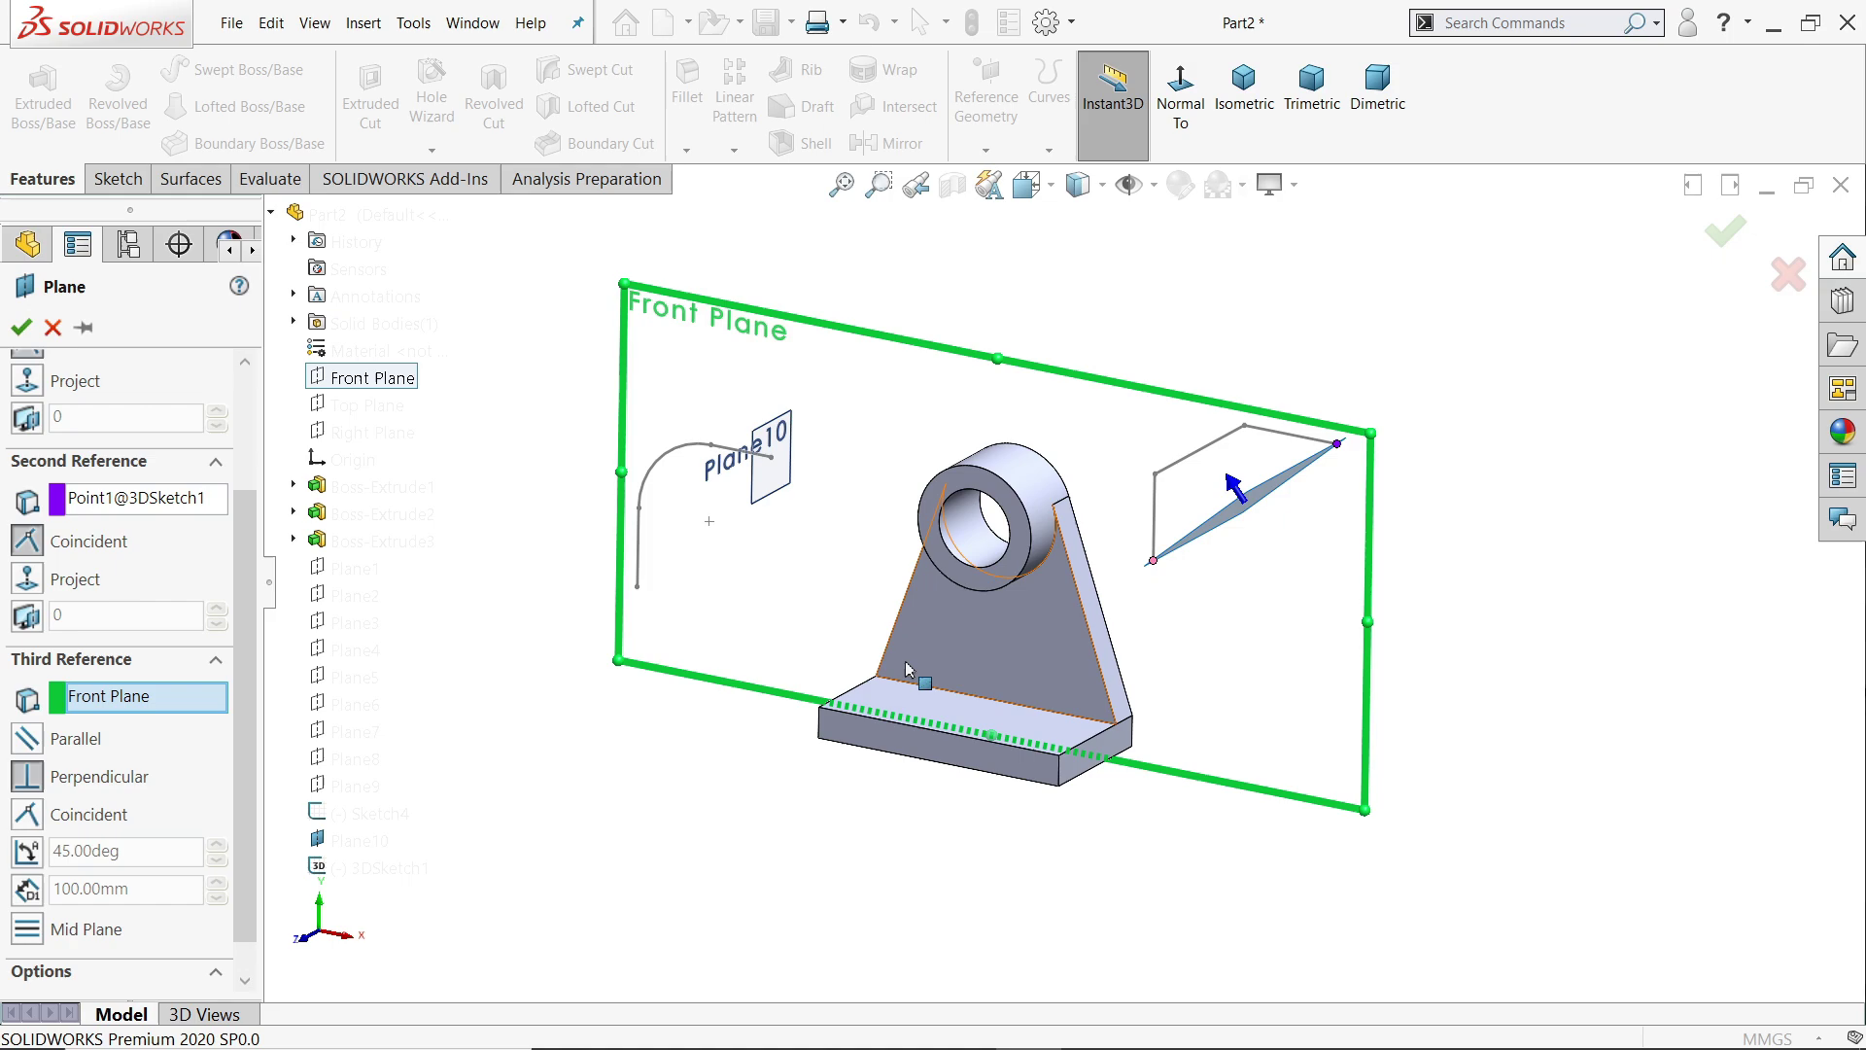
pyautogui.click(32, 855)
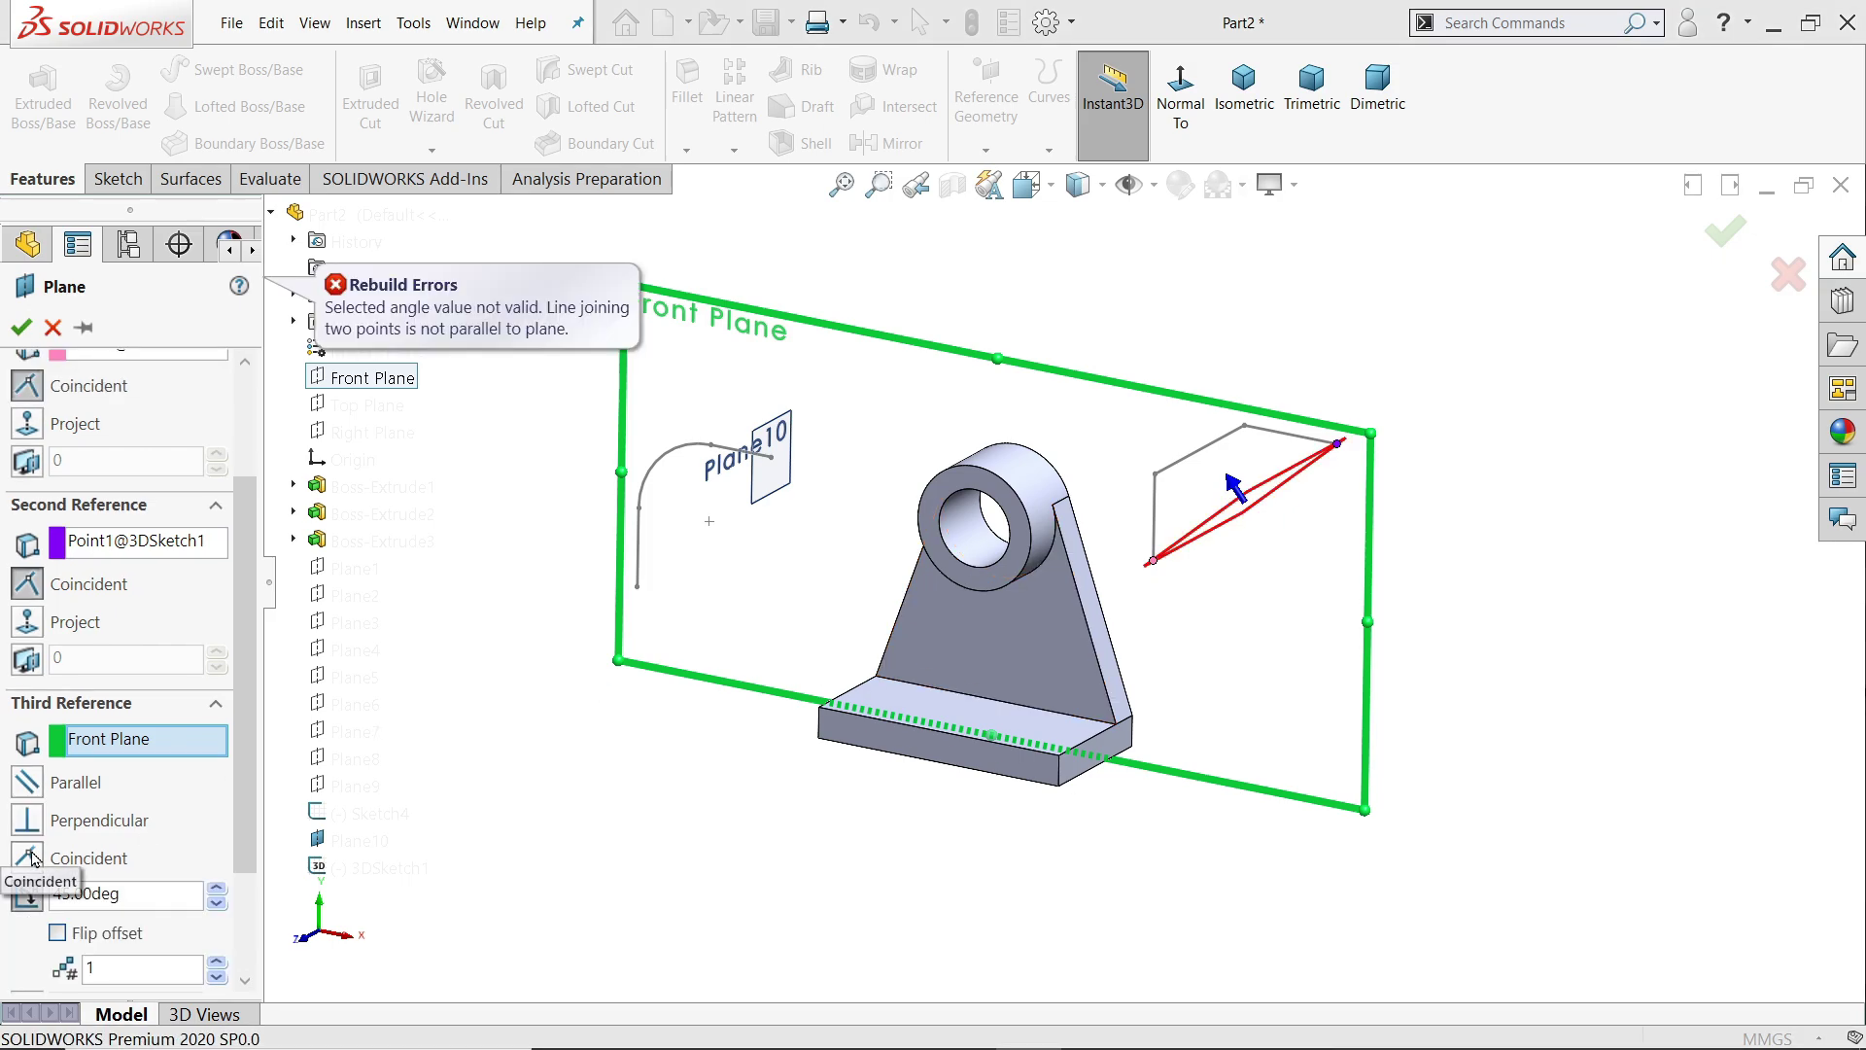
pyautogui.click(26, 817)
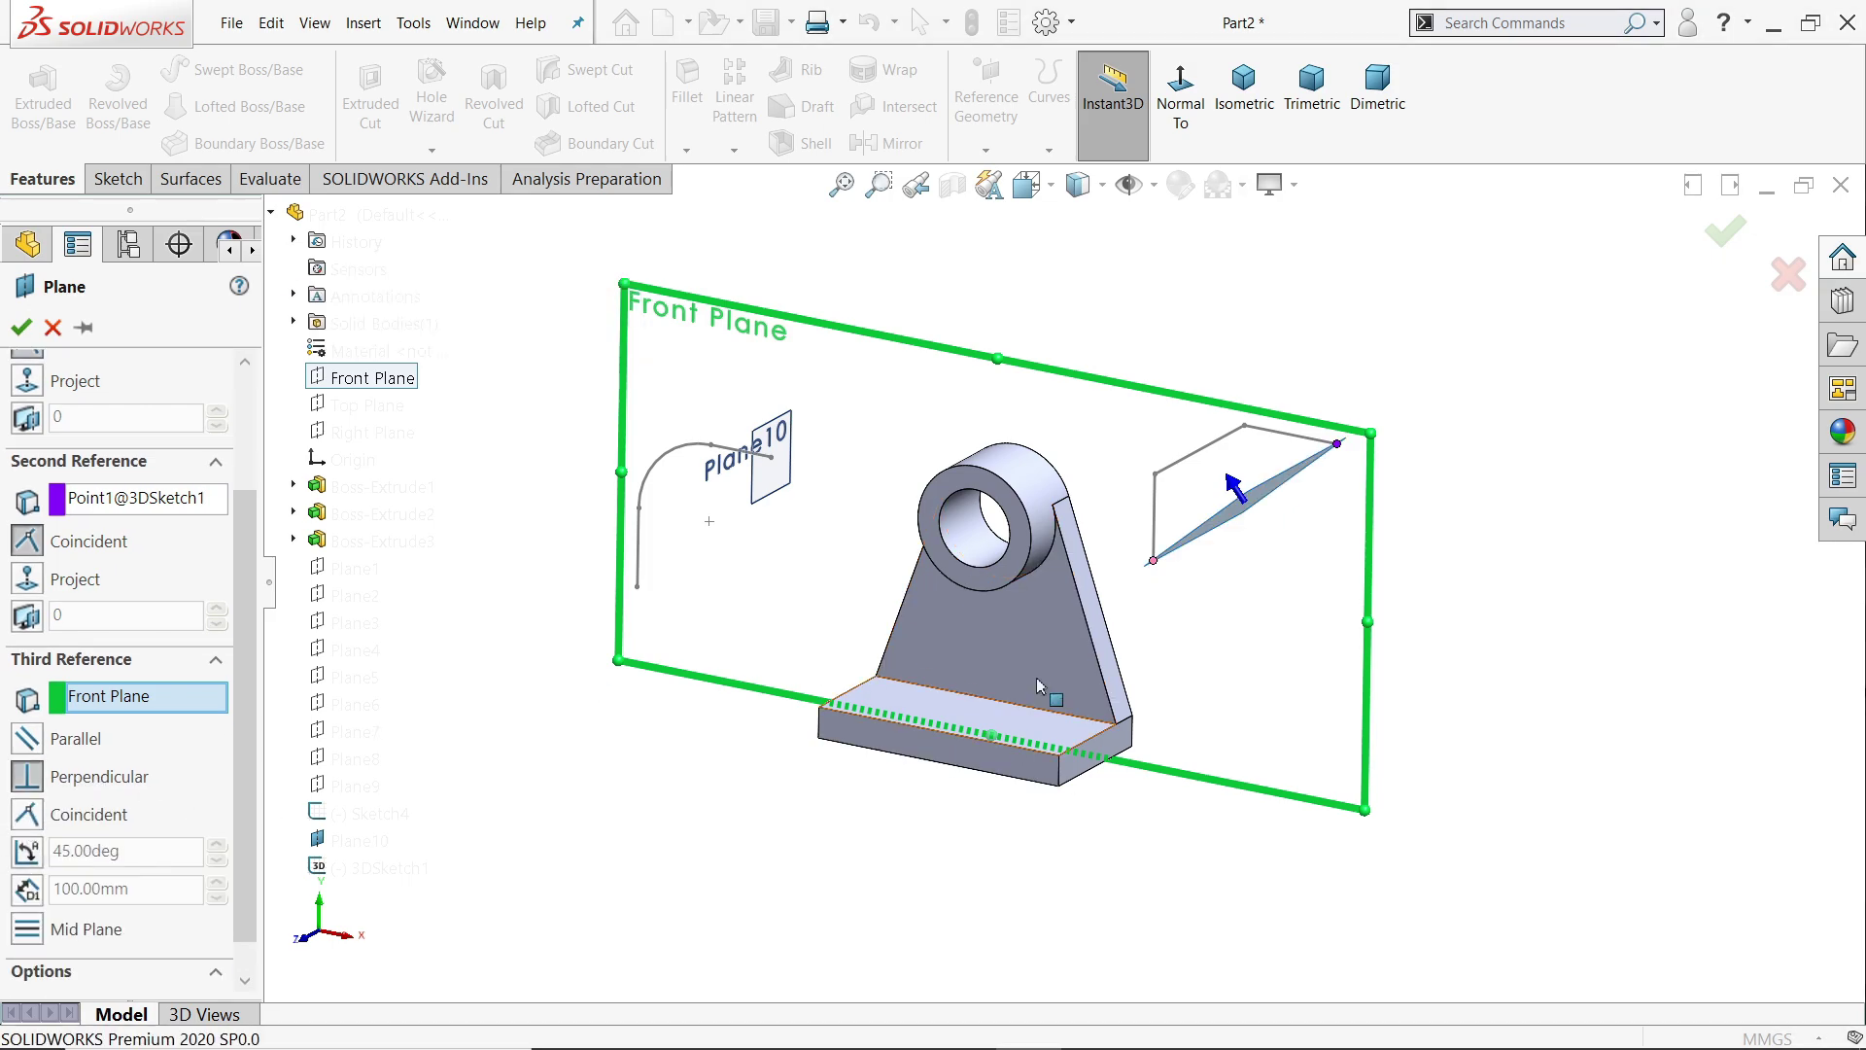
pyautogui.scroll(-1, 1045, 525)
pyautogui.scroll(-1, 1046, 526)
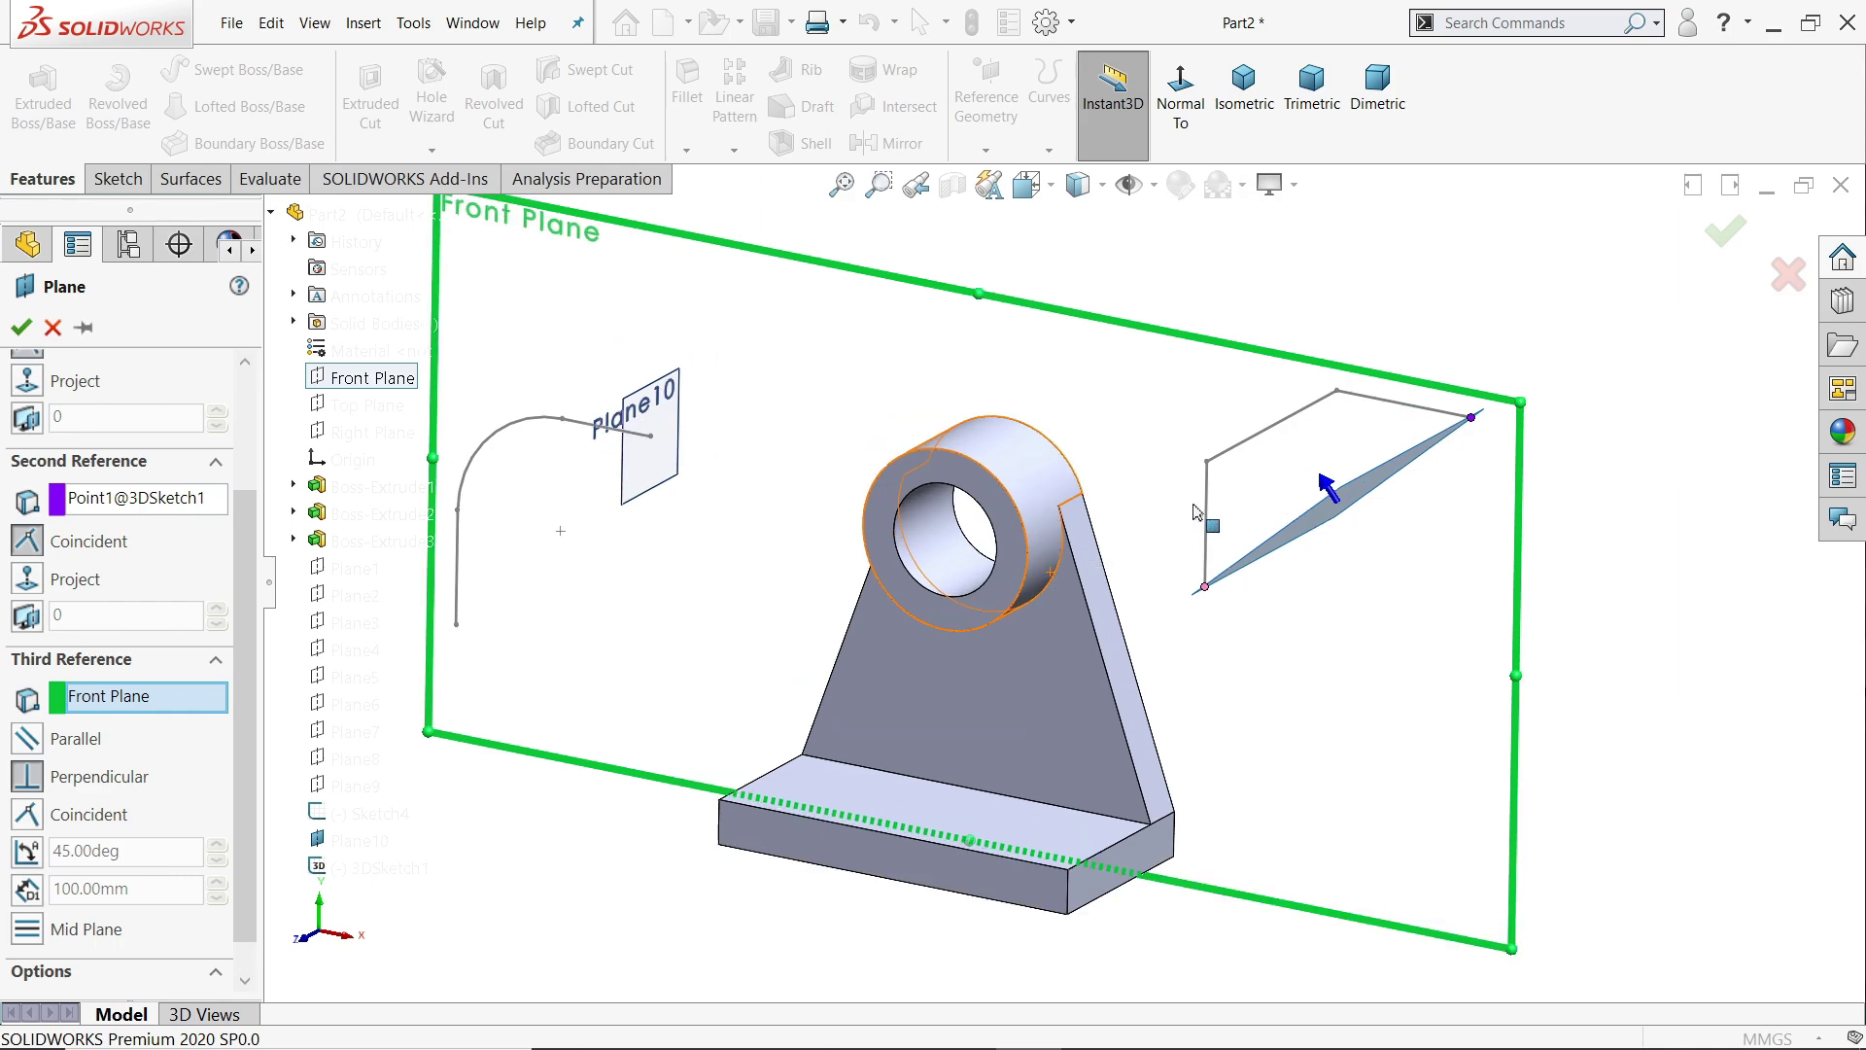
pyautogui.click(19, 328)
# - Orbit the bracket and hide all reference planes with View Planes
pyautogui.scroll(-1, 1143, 669)
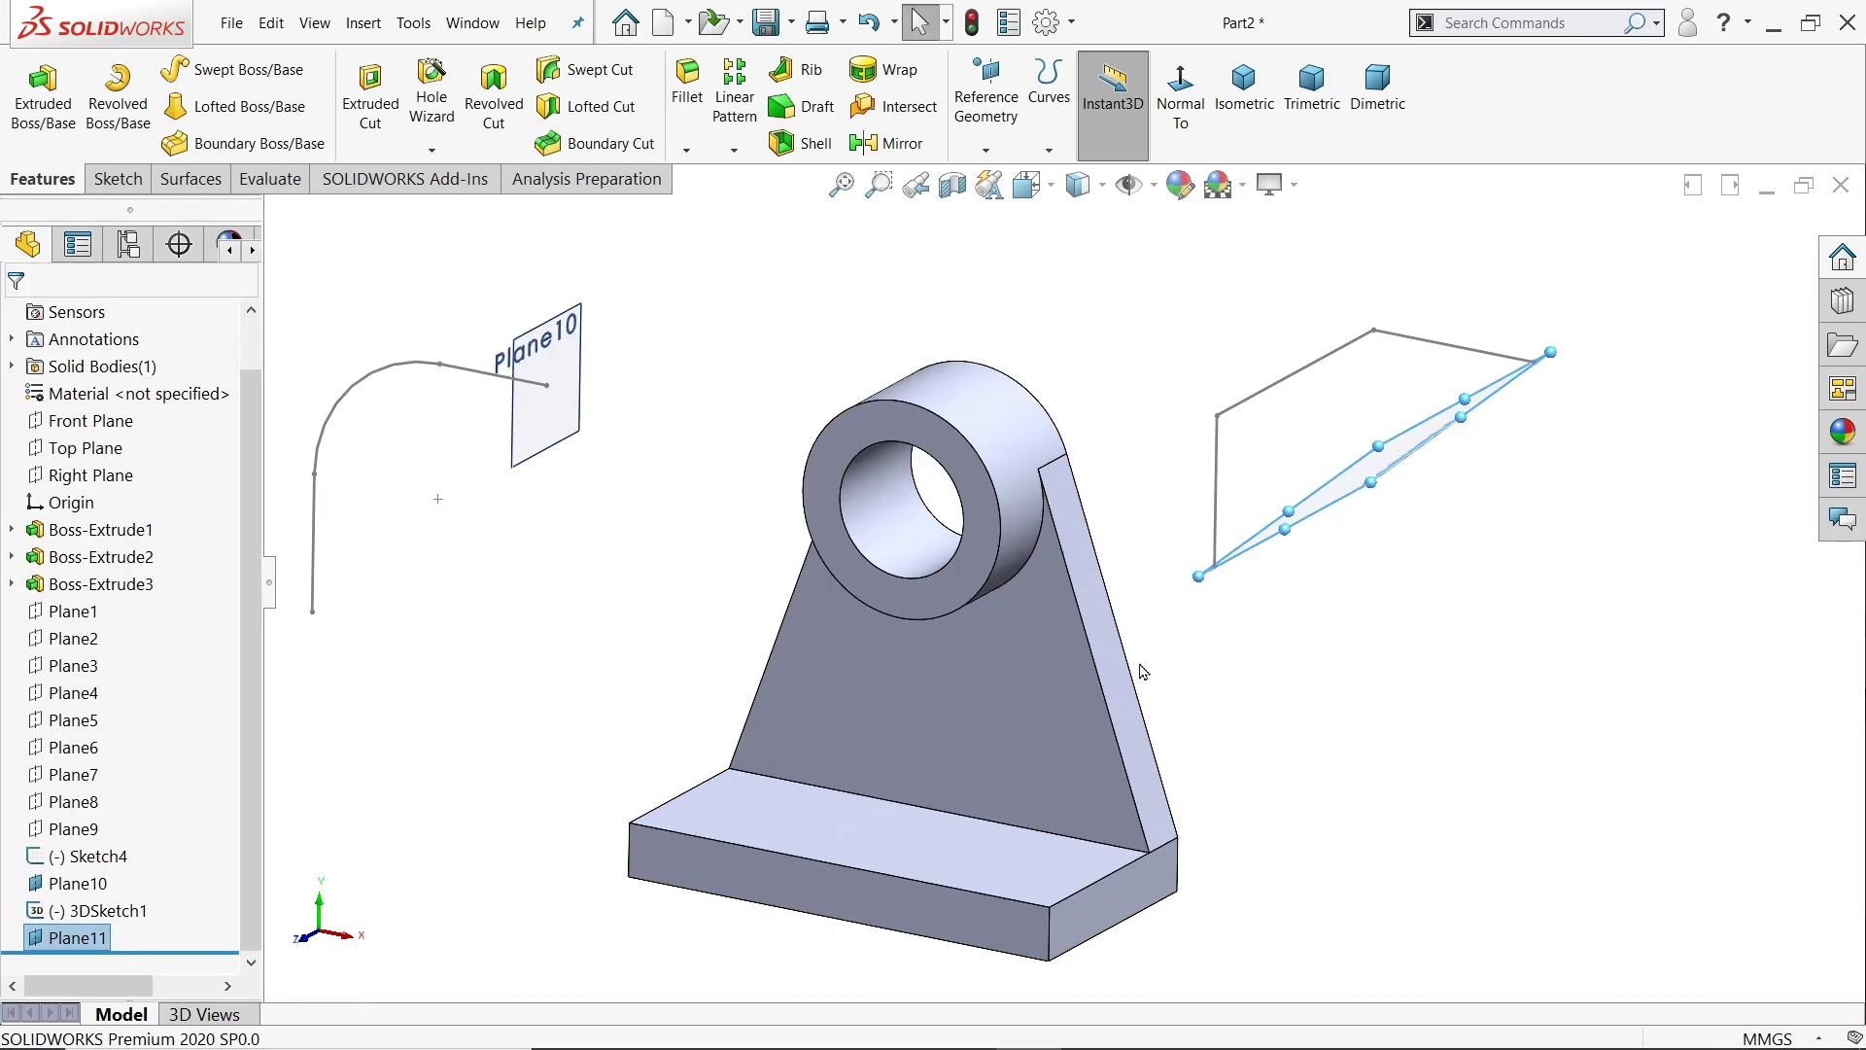
pyautogui.moveTo(1142, 669); pyautogui.dragTo(1197, 580, button='middle')
pyautogui.scroll(1, 1198, 581)
pyautogui.scroll(-1, 1185, 583)
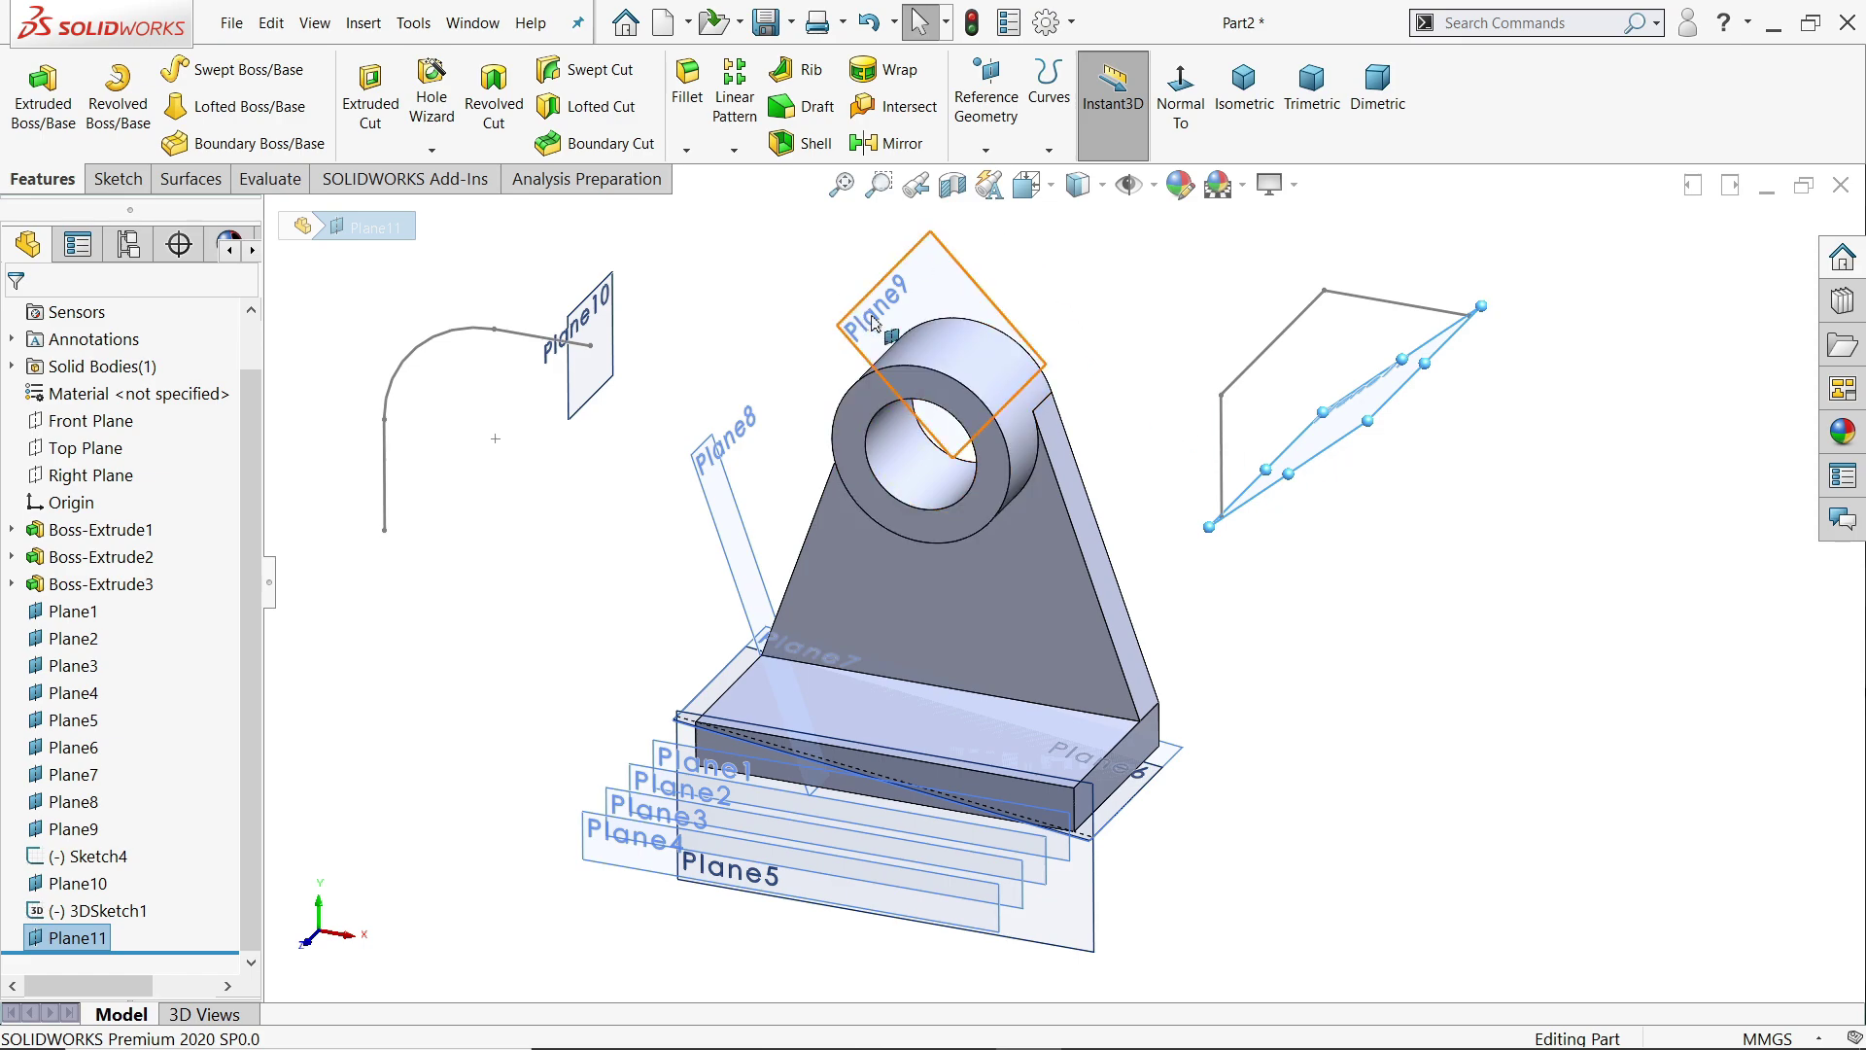
pyautogui.click(1155, 191)
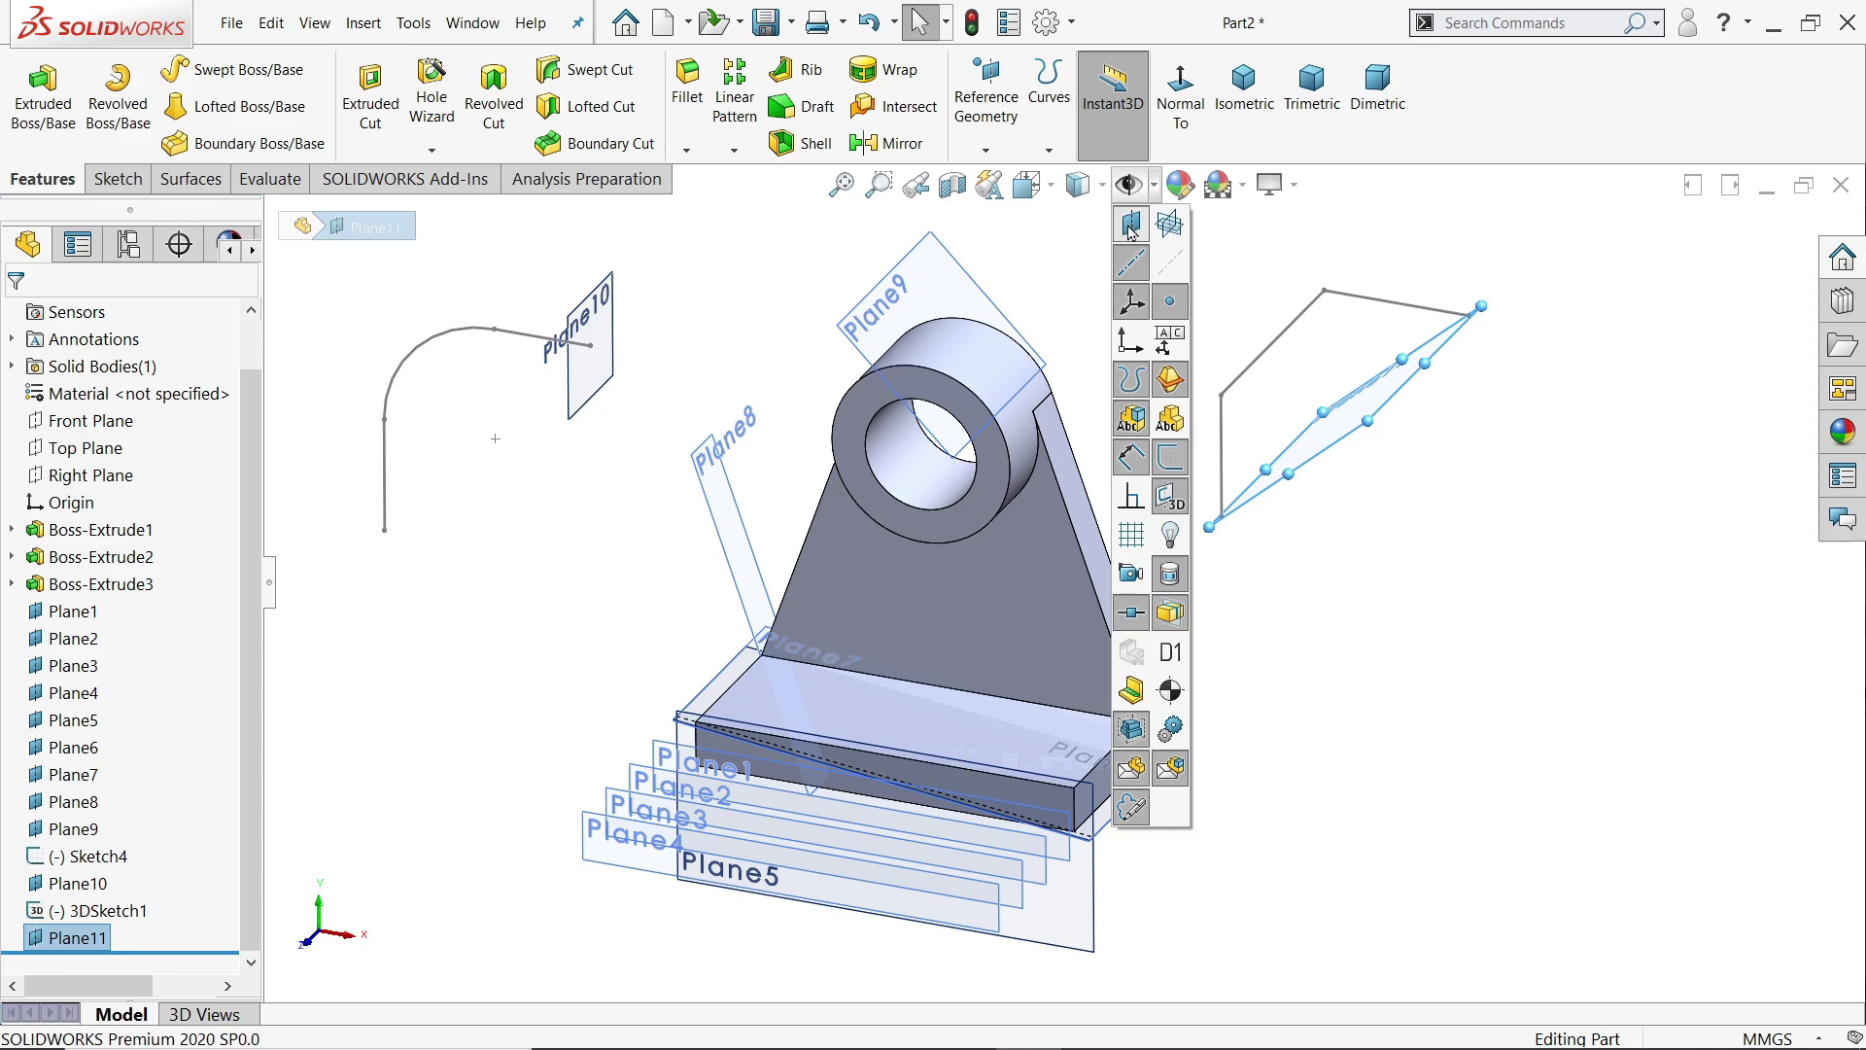
pyautogui.click(1130, 228)
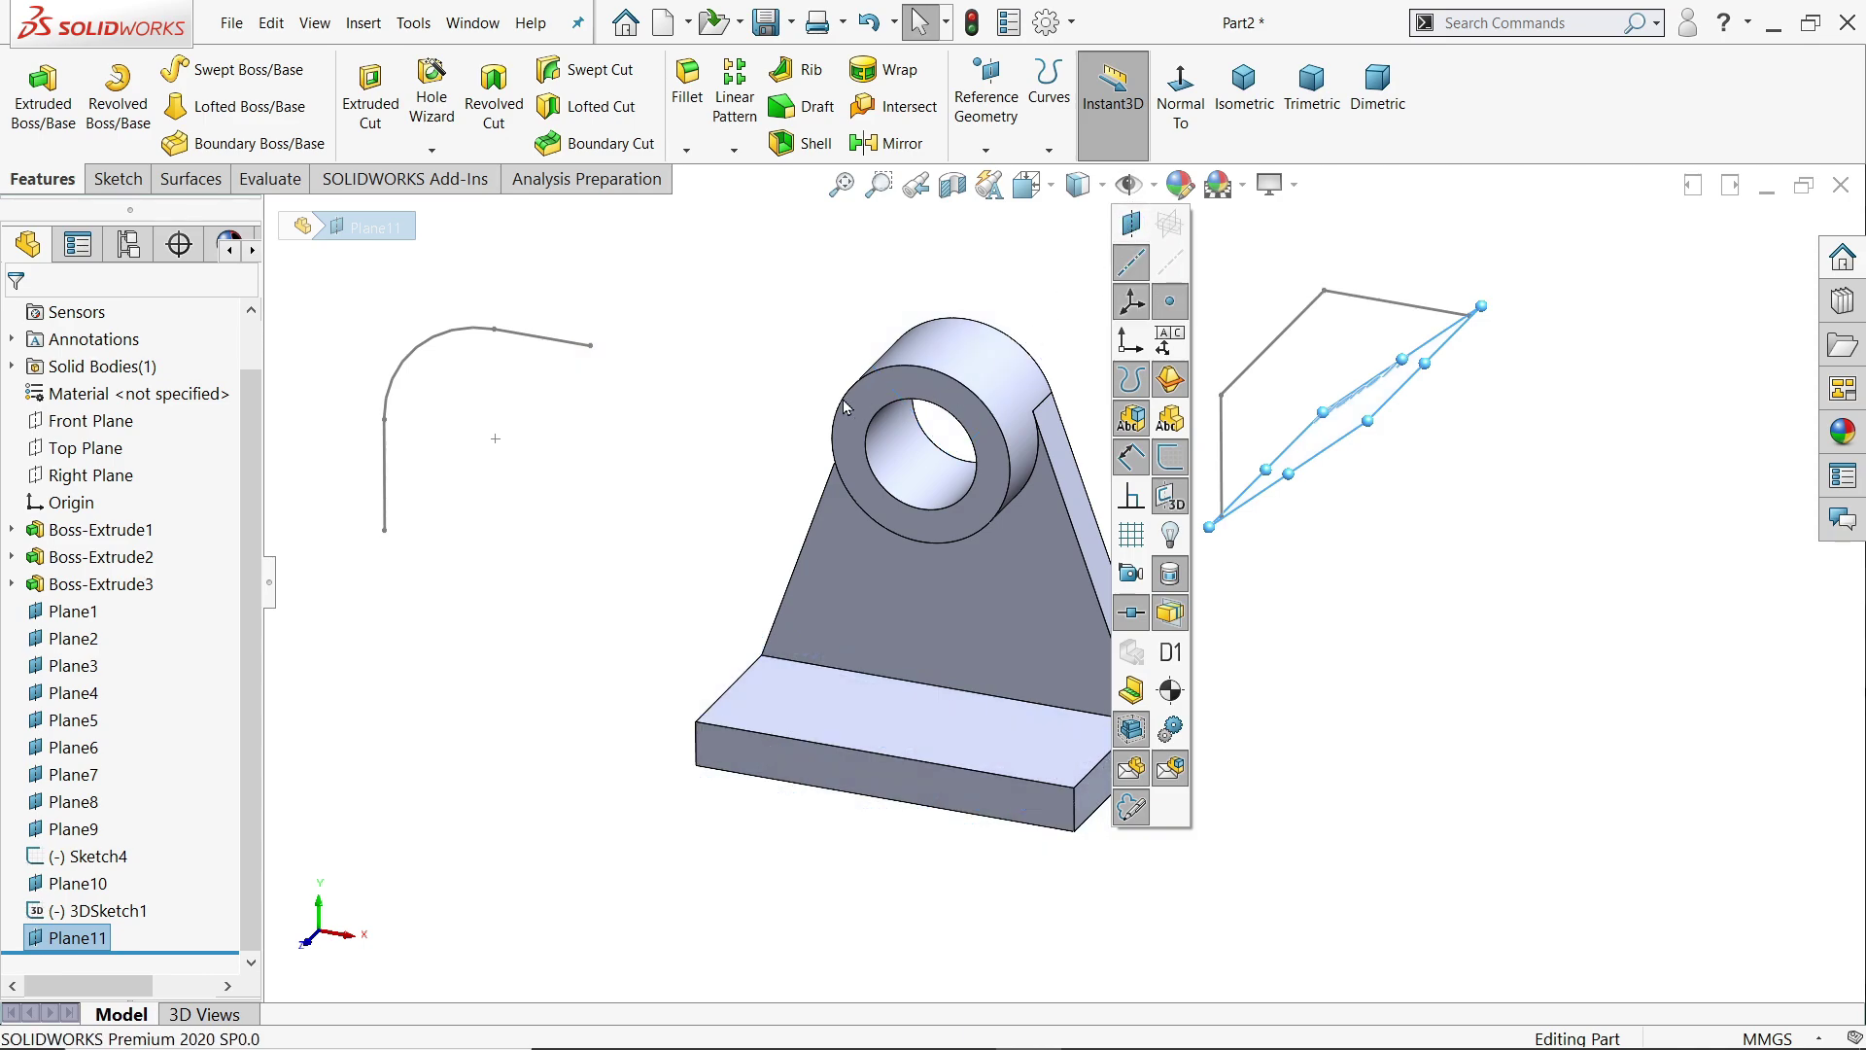
pyautogui.click(677, 375)
# - Reposition the view and turn View Planes back on to show Plane1 through Plane11
pyautogui.moveTo(674, 370)
pyautogui.mouseDown(button='middle')
pyautogui.moveTo(716, 370)
pyautogui.moveTo(674, 379)
pyautogui.moveTo(680, 365)
pyautogui.mouseUp(button='middle')
pyautogui.scroll(-3, 972, 457)
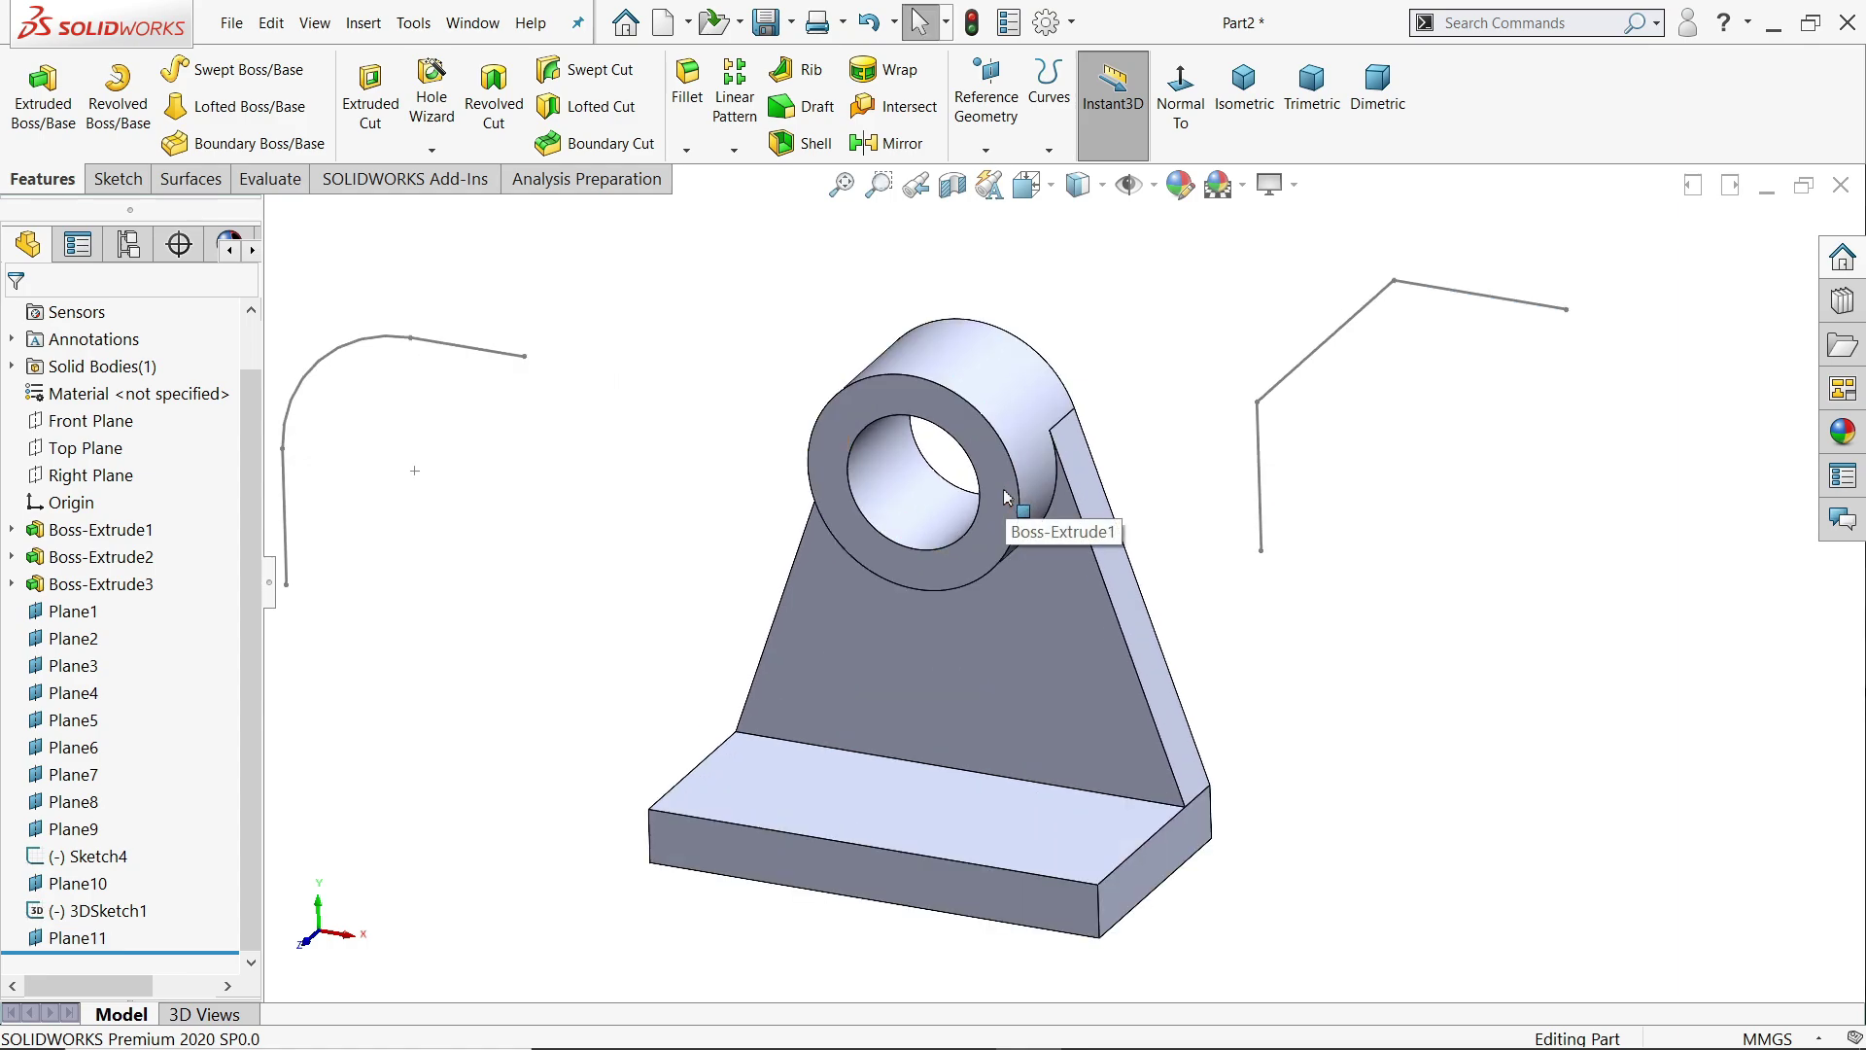
pyautogui.keyDown('ctrl'); pyautogui.moveTo(821, 503); pyautogui.dragTo(839, 510, button='middle'); pyautogui.keyUp('ctrl')
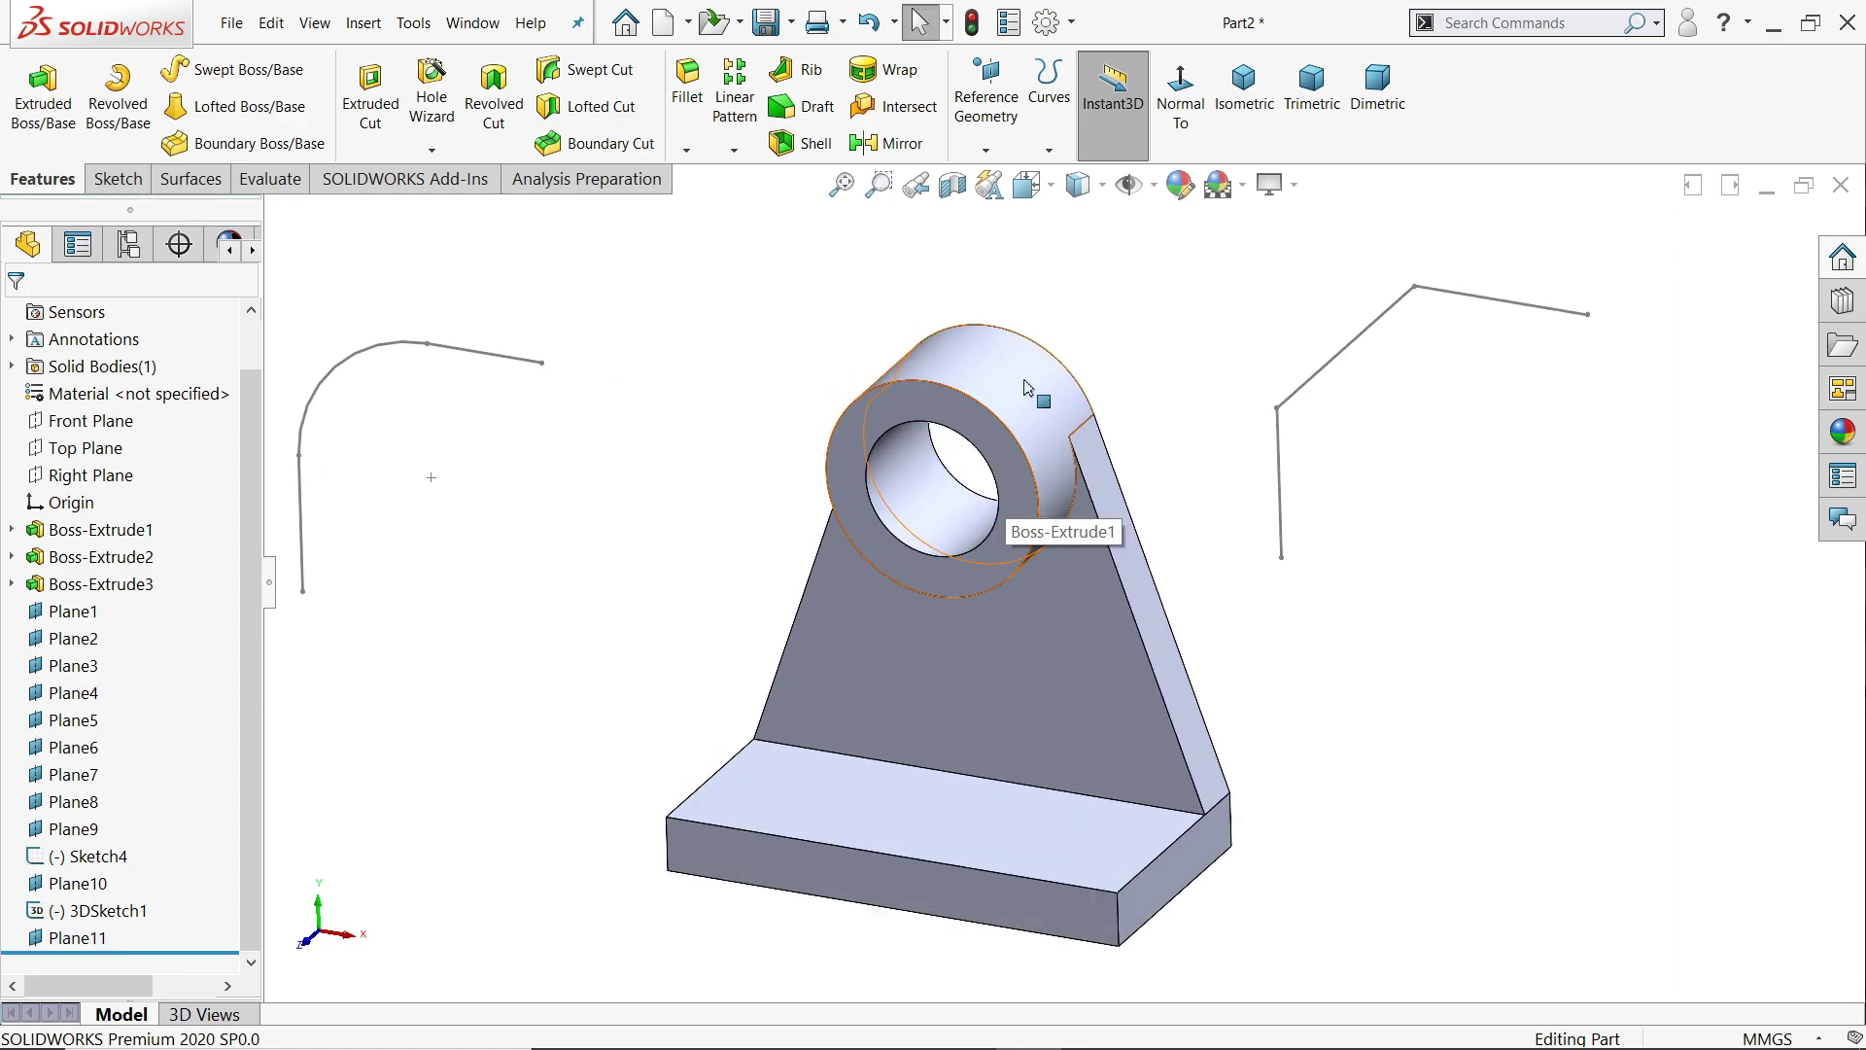
pyautogui.click(1128, 184)
pyautogui.click(1131, 224)
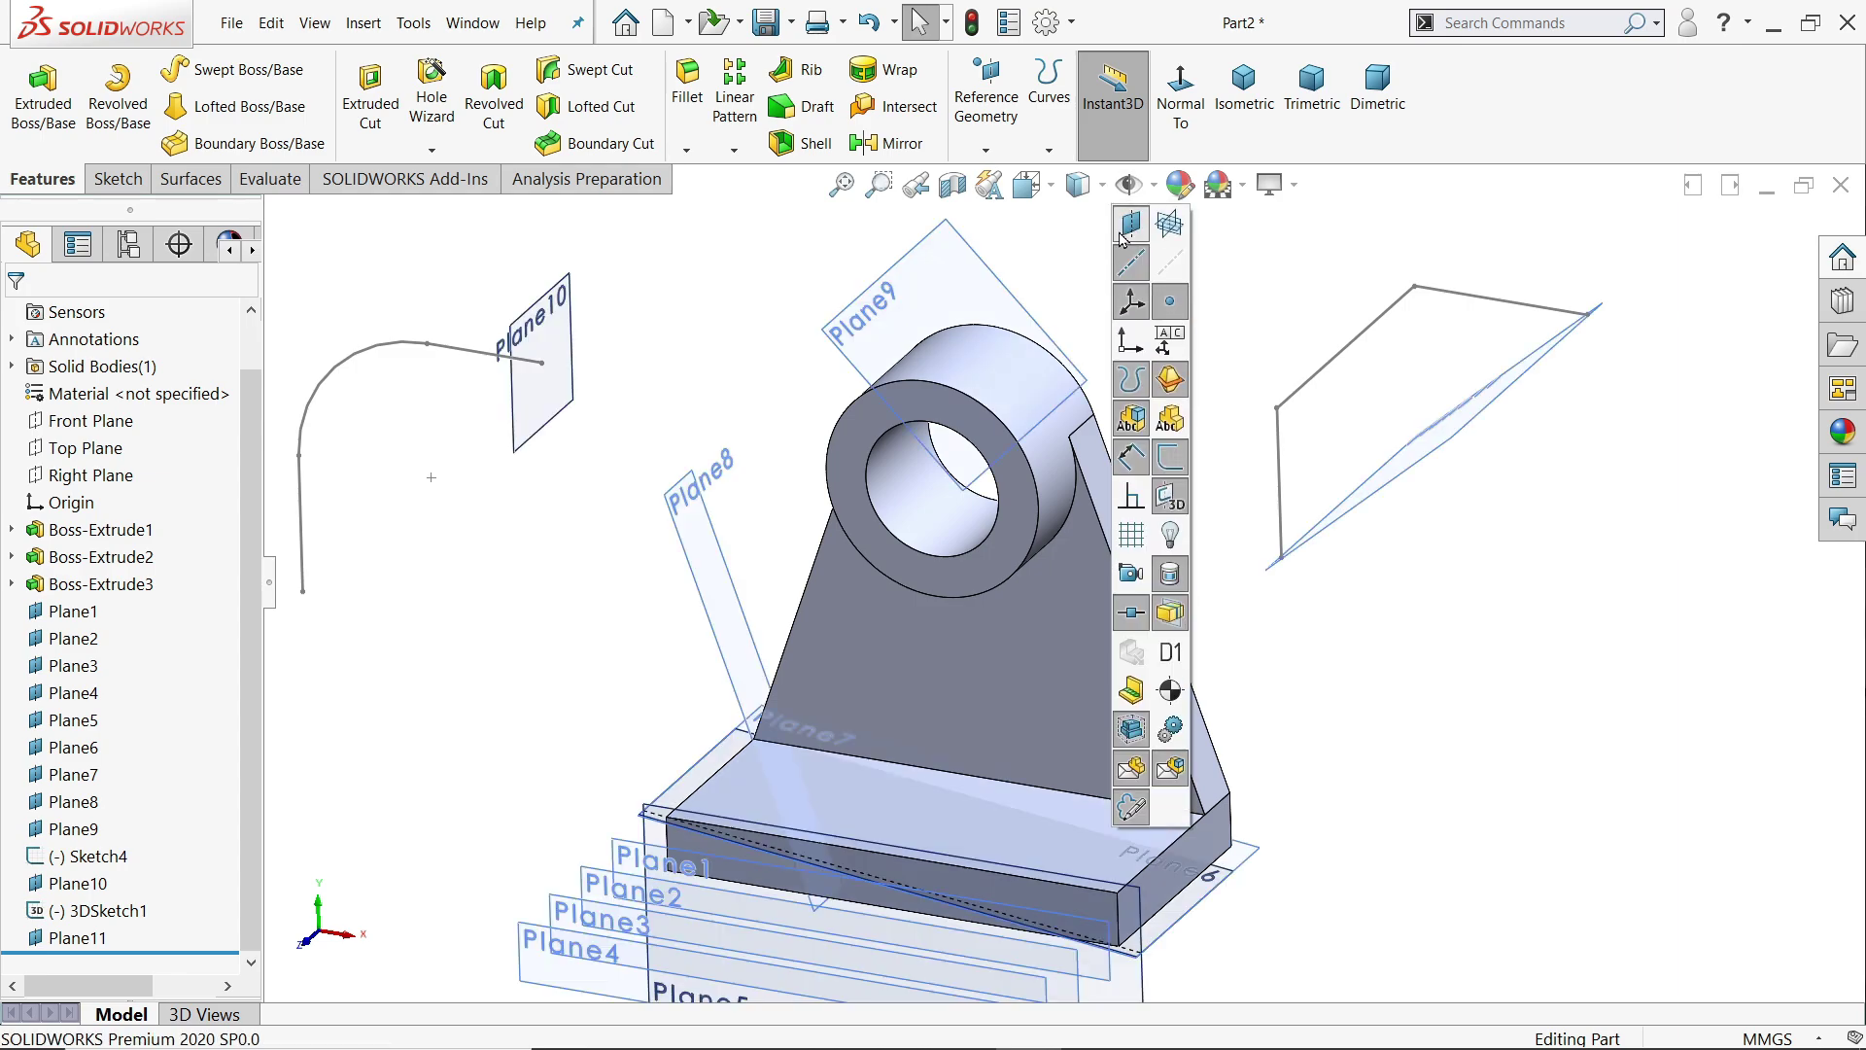
pyautogui.scroll(2, 780, 496)
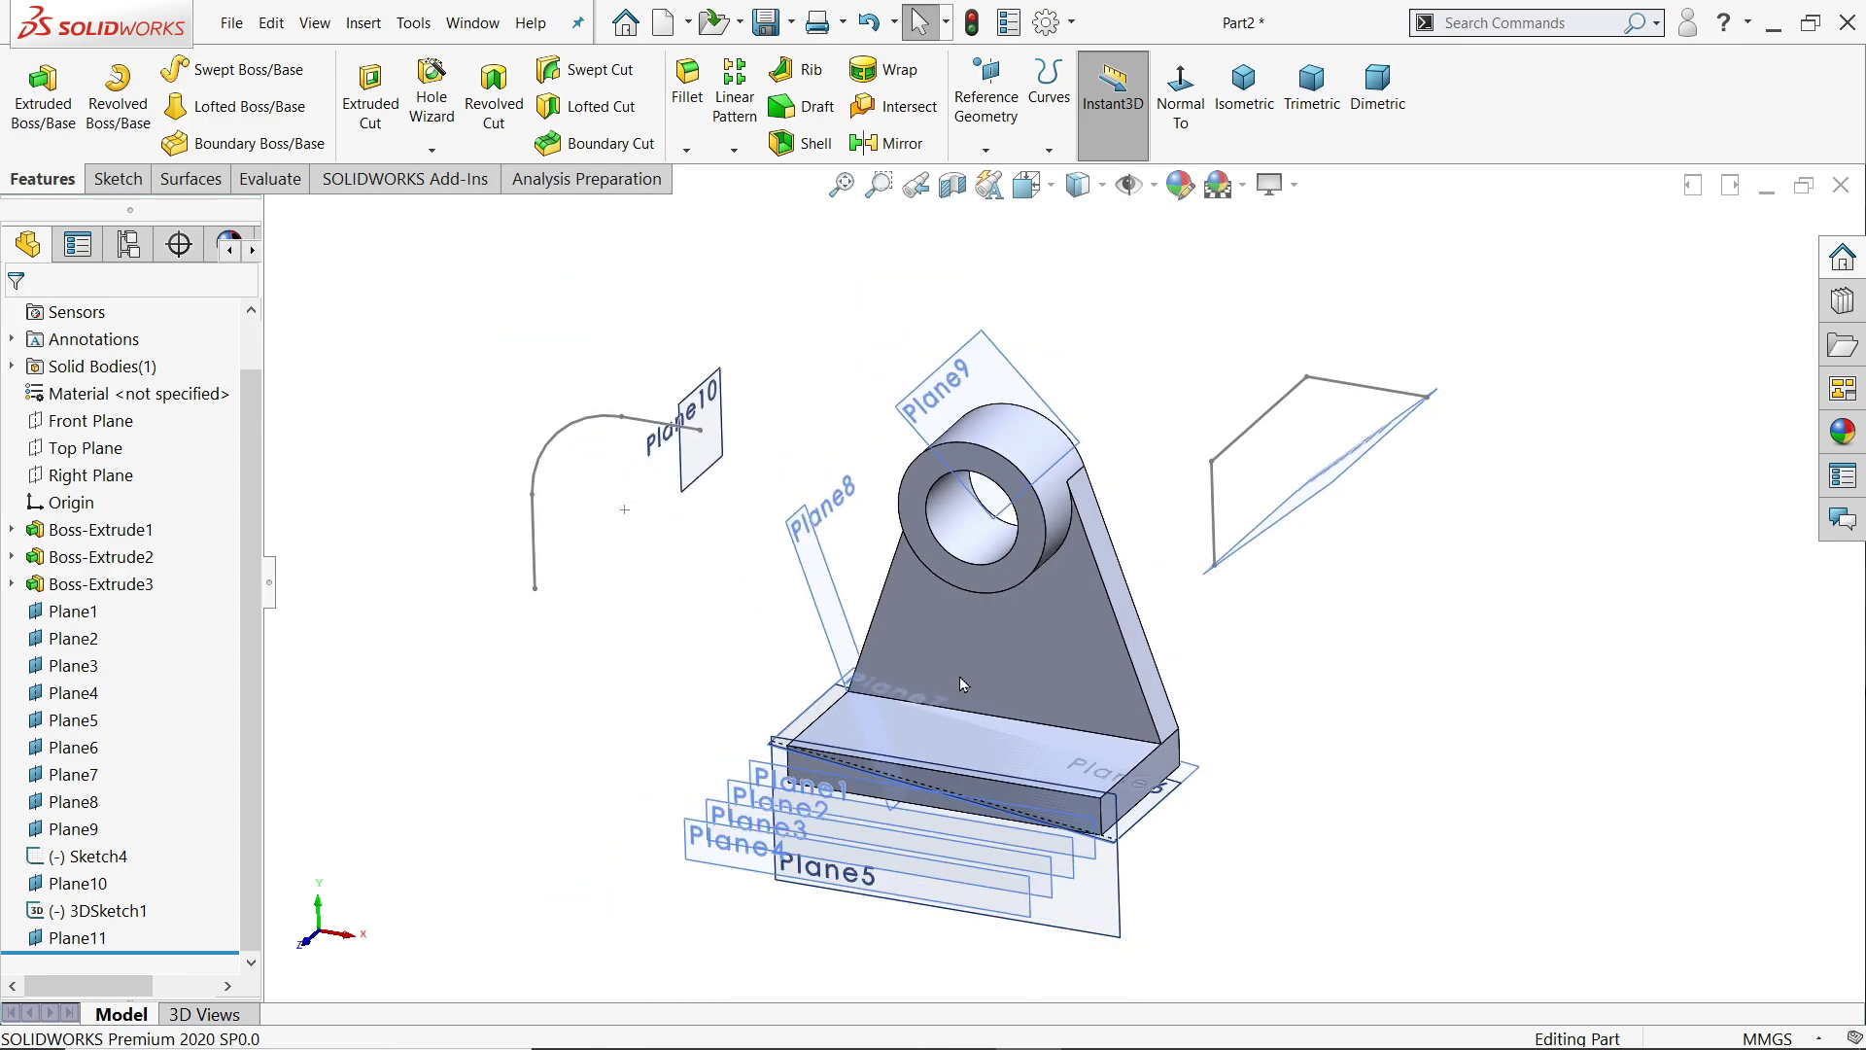